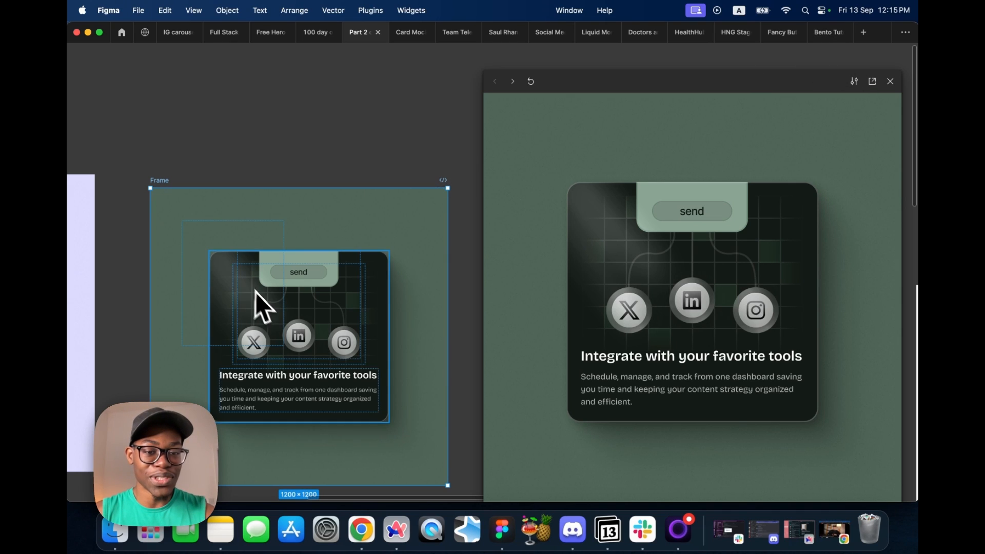
Copy the finished card frame as a PNG and paste it onto the empty canvas of the Bento Tutorial file
right_click(163, 188)
mouse_move(239, 135)
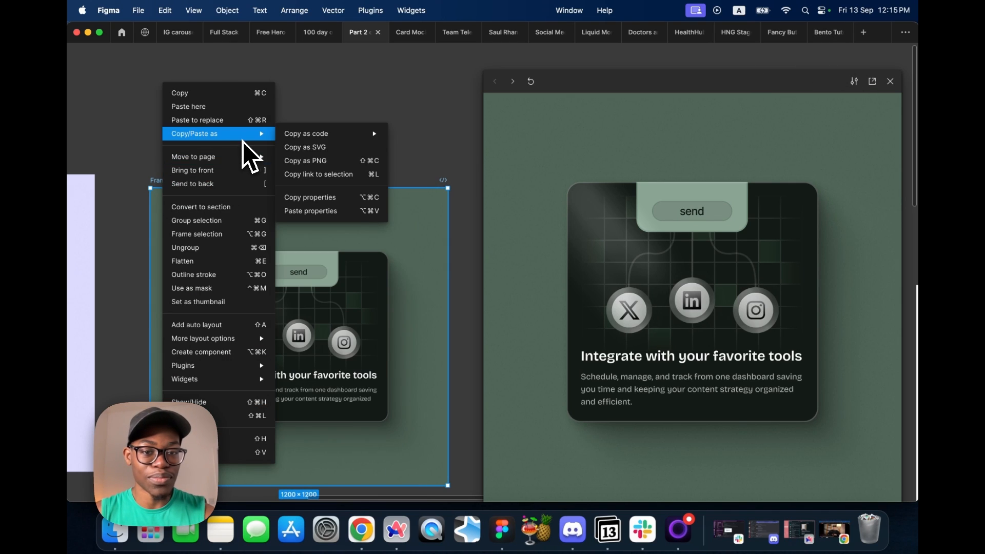
click(332, 163)
click(815, 36)
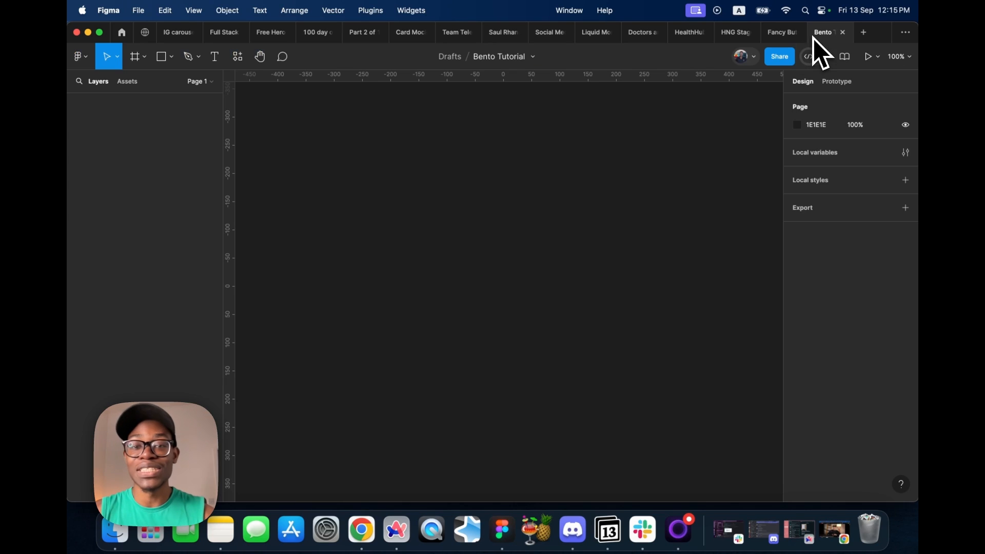
right_click(425, 180)
click(437, 184)
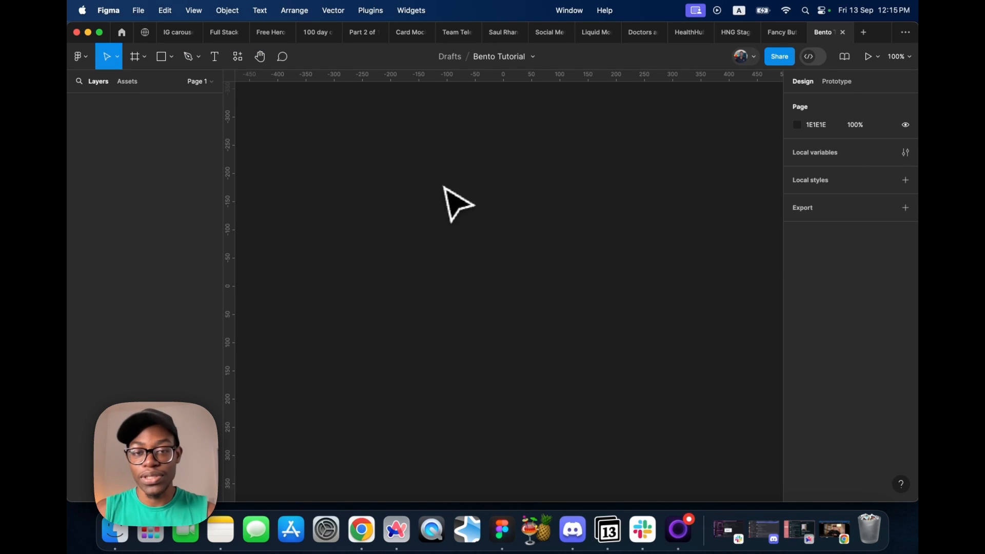
drag(515, 277, 436, 268)
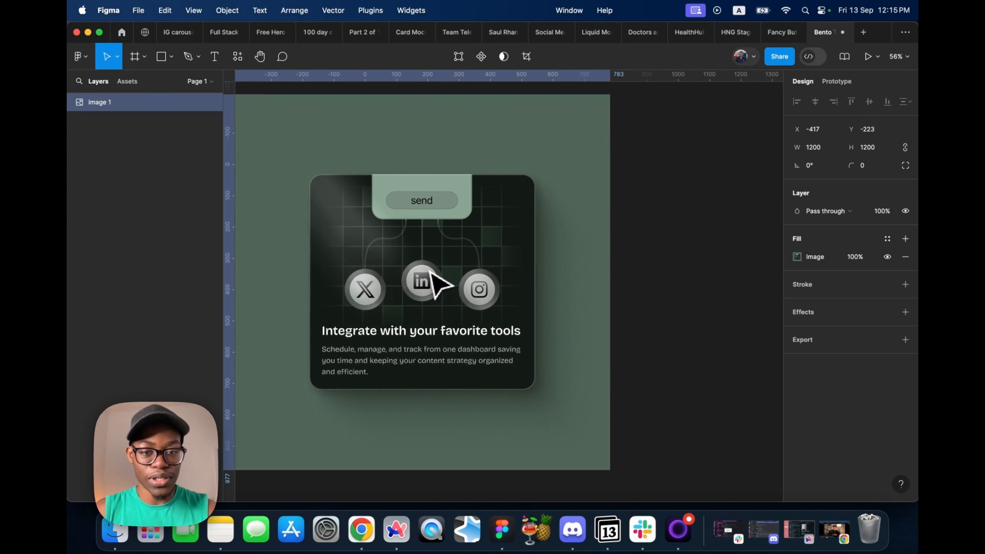
Inspect the pasted reference card up close and move the image to X -469, Y -137
scroll(440, 282, up, 5)
scroll(404, 257, down, 2)
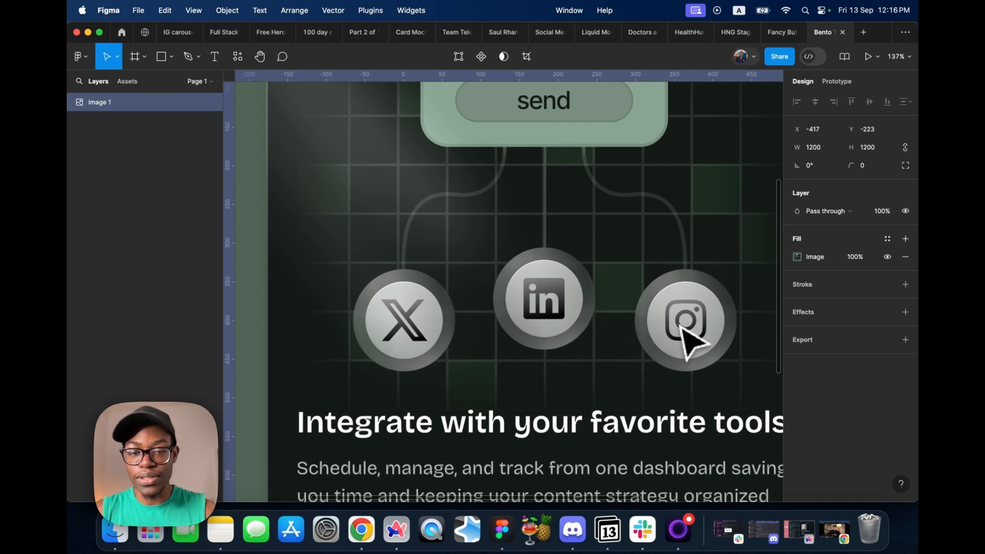
scroll(497, 308, down, 4)
scroll(382, 315, down, 5)
scroll(379, 314, down, 2)
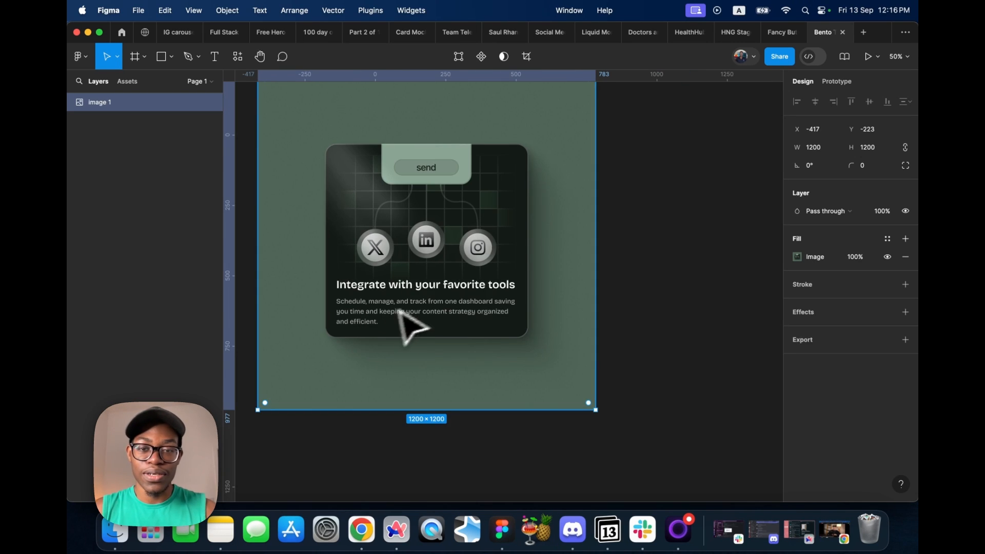
drag(499, 237, 485, 261)
scroll(583, 281, down, 2)
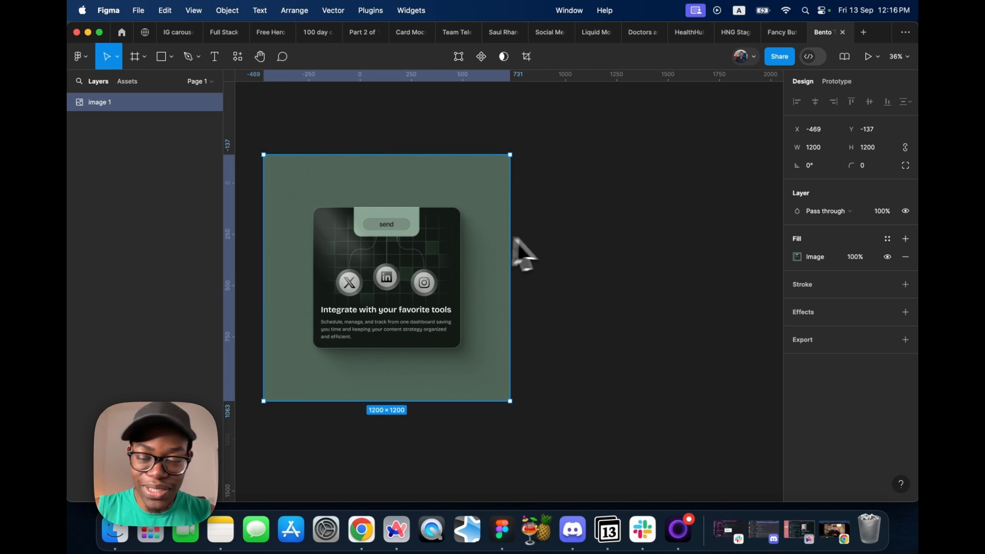
Draw a frame about 316 × 218 beside the reference image and add the text "Send" inside it
key(f)
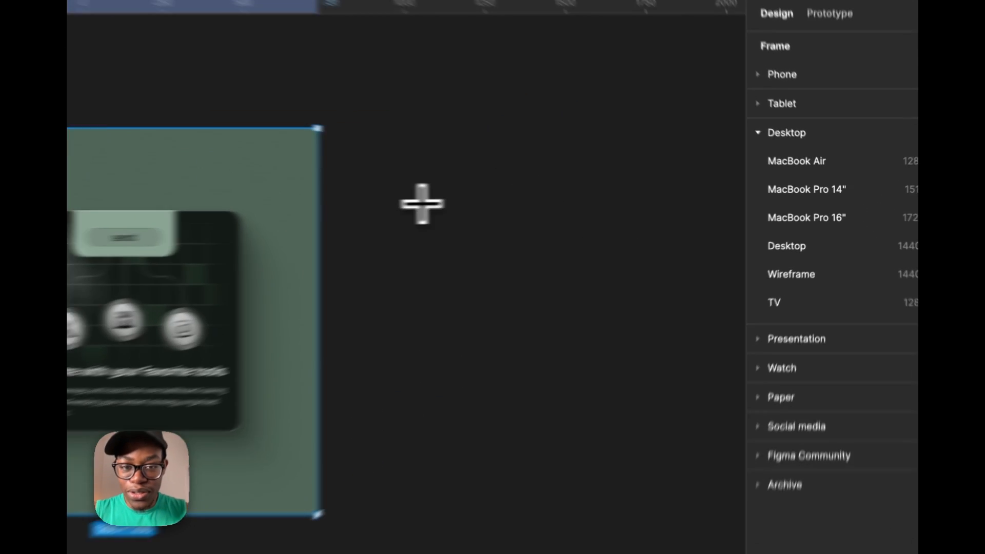
drag(567, 192, 642, 235)
drag(445, 274, 416, 275)
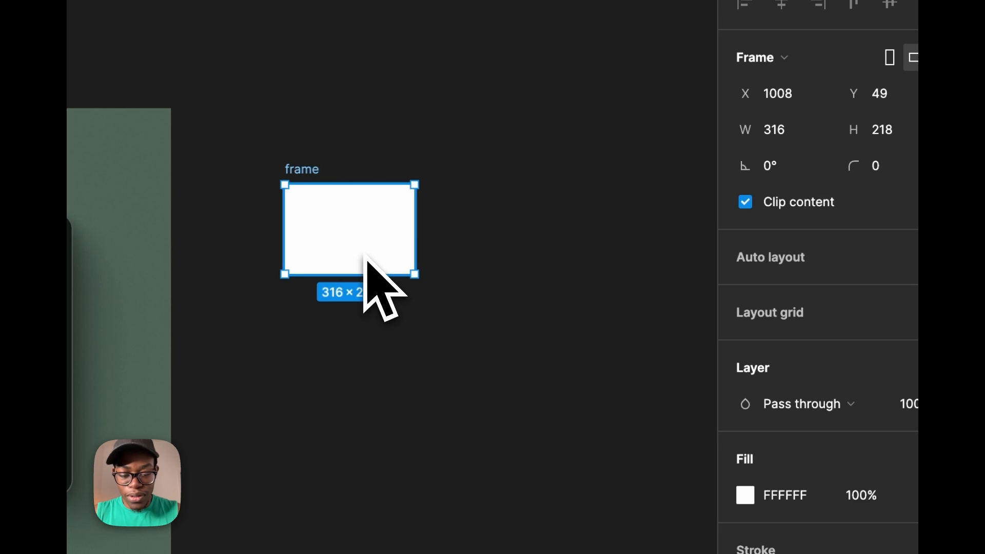
key(t)
click(328, 243)
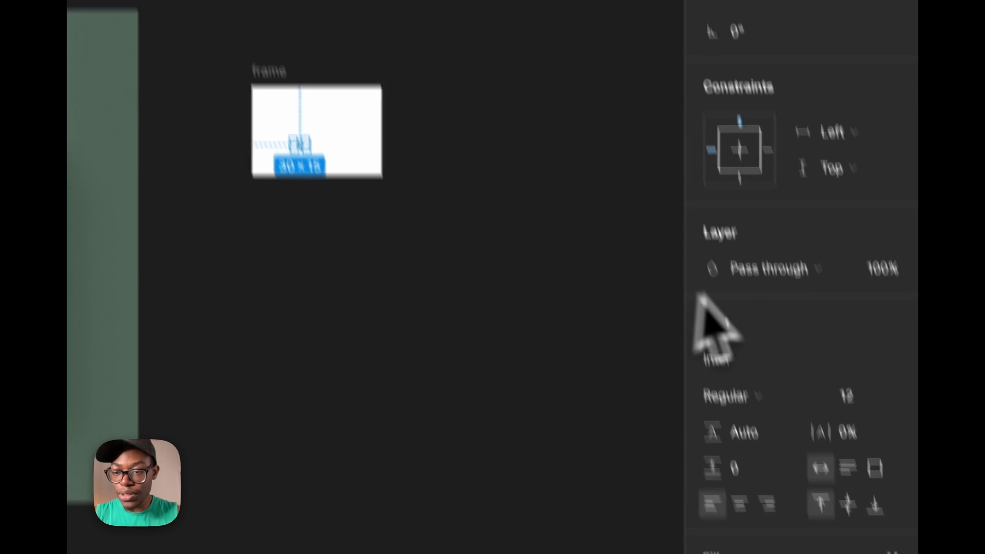
Browse the available fonts for the Send text
click(734, 266)
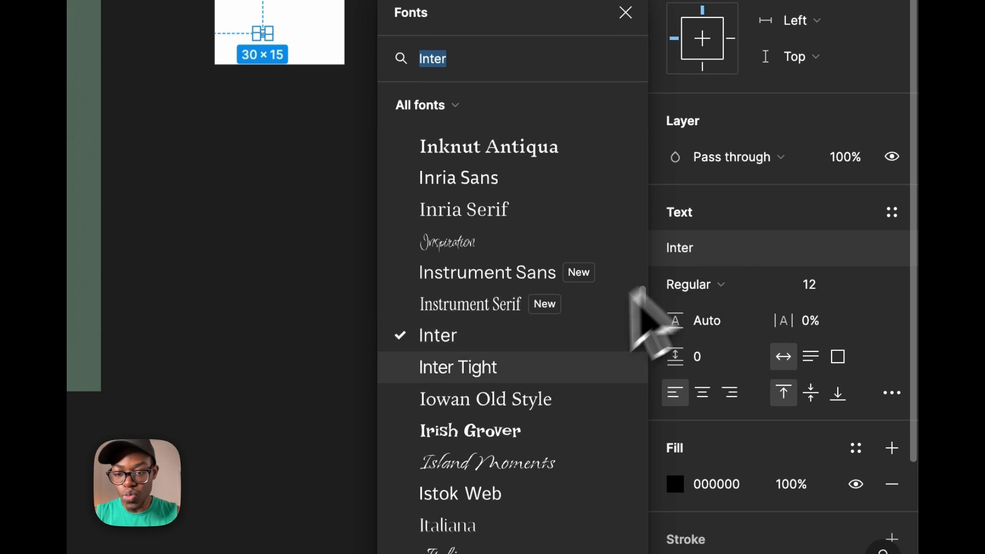
scroll(513, 390, down, 5)
scroll(518, 395, down, 15)
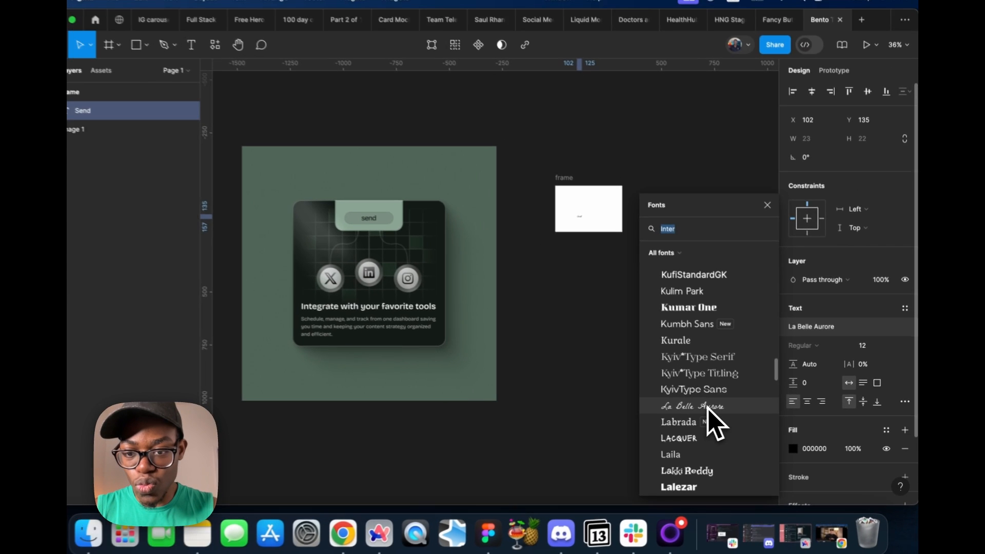
scroll(718, 458, down, 3)
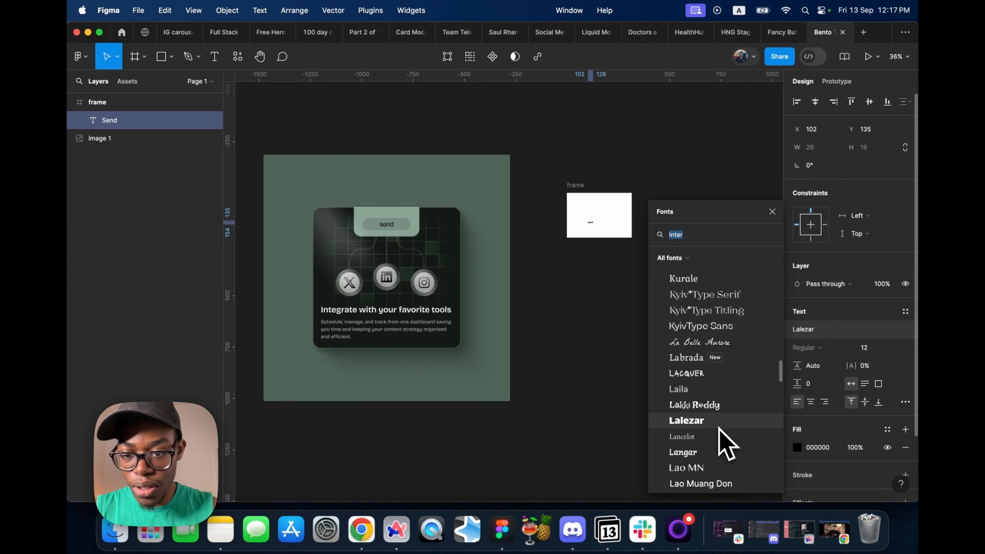
scroll(711, 448, down, 2)
scroll(711, 450, down, 3)
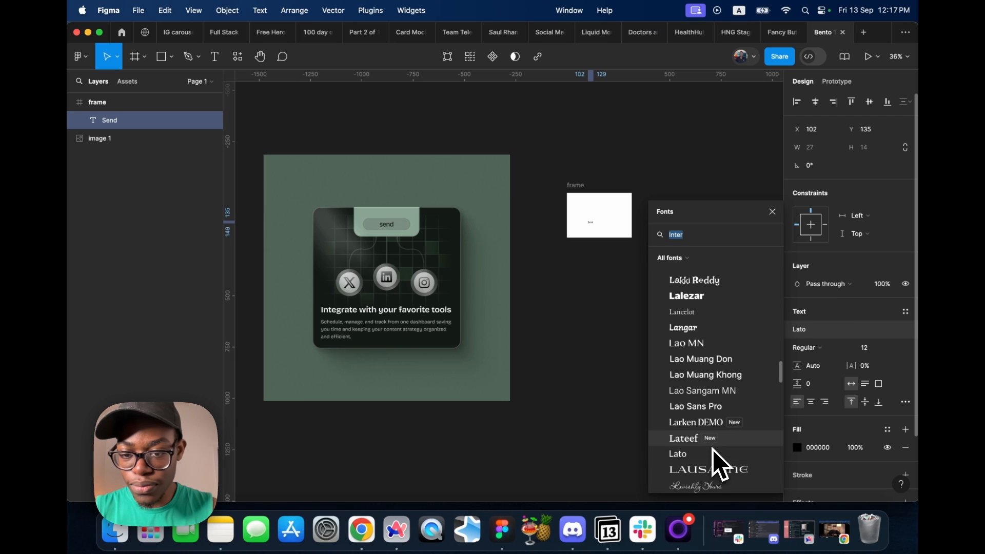
scroll(715, 451, down, 5)
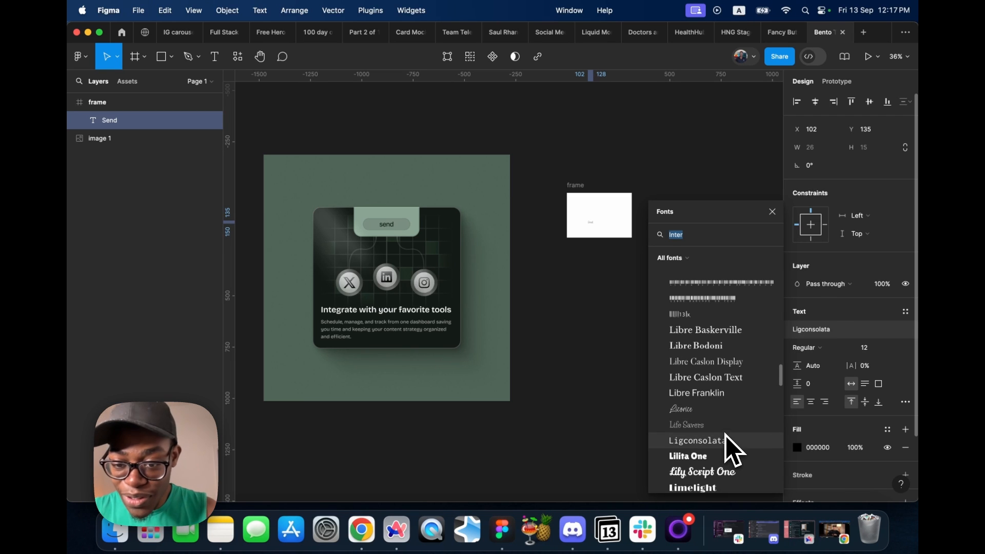
scroll(724, 447, up, 20)
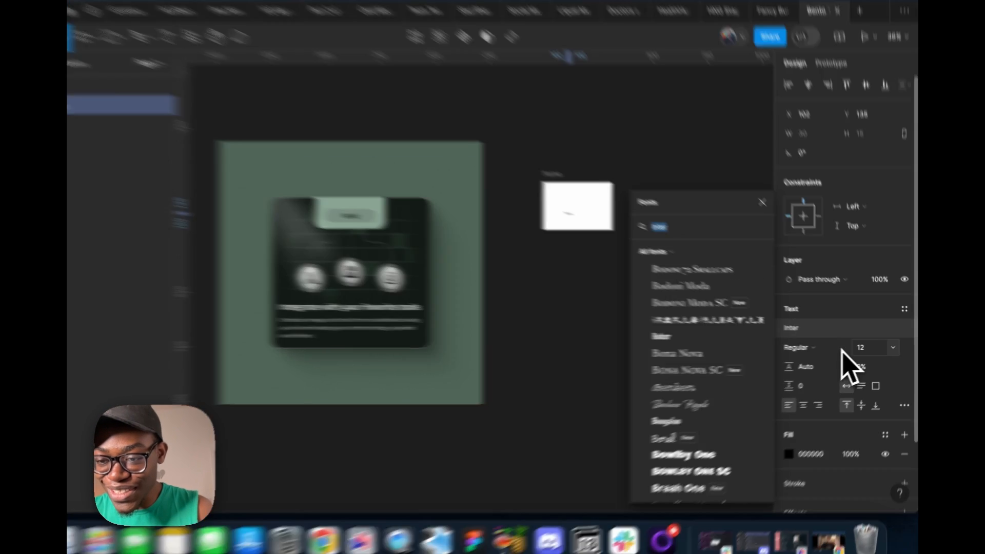
Set the Send text's weight to Semi Bold and enlarge its font size
click(825, 347)
click(749, 398)
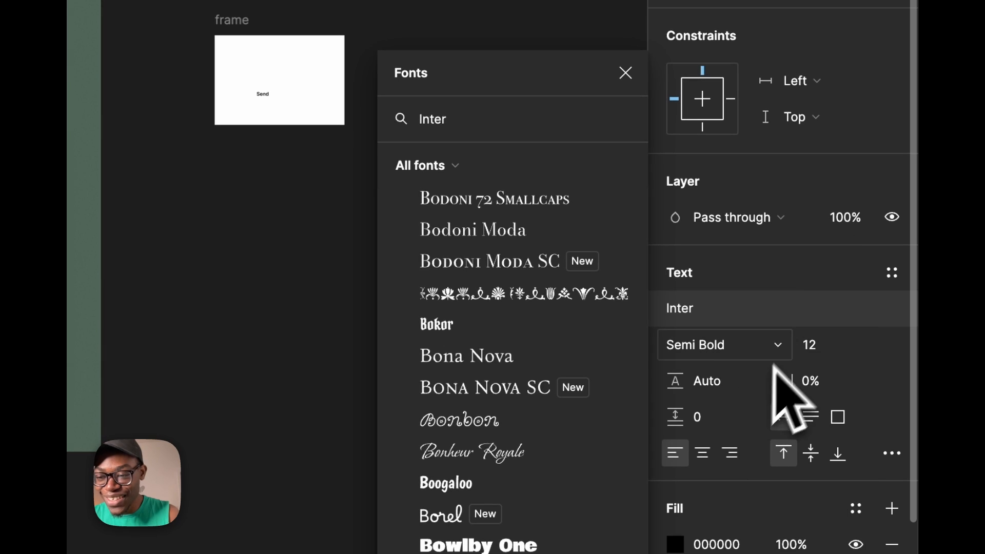
click(831, 345)
key(Return)
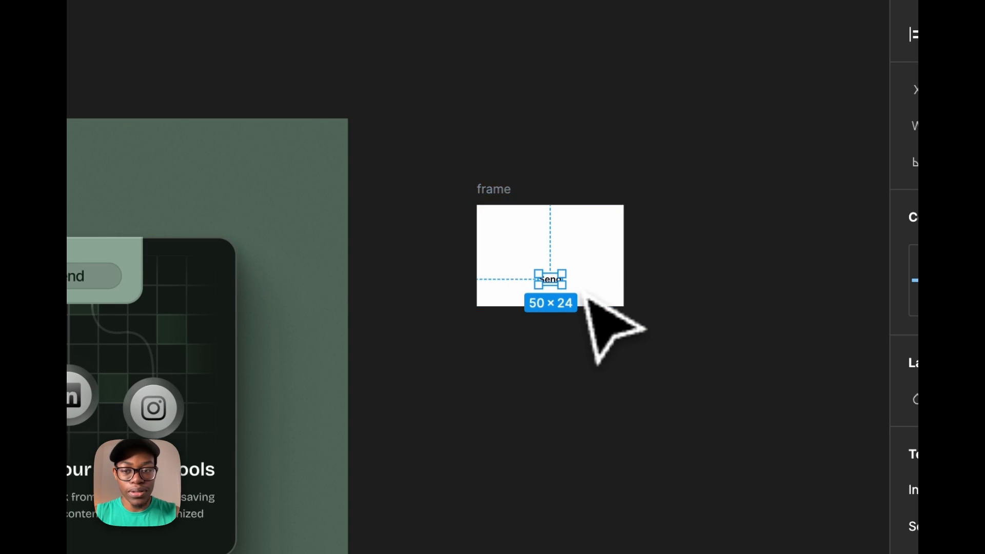
Wrap the Send text in an auto layout frame and add a fill to that frame
key(shift+a)
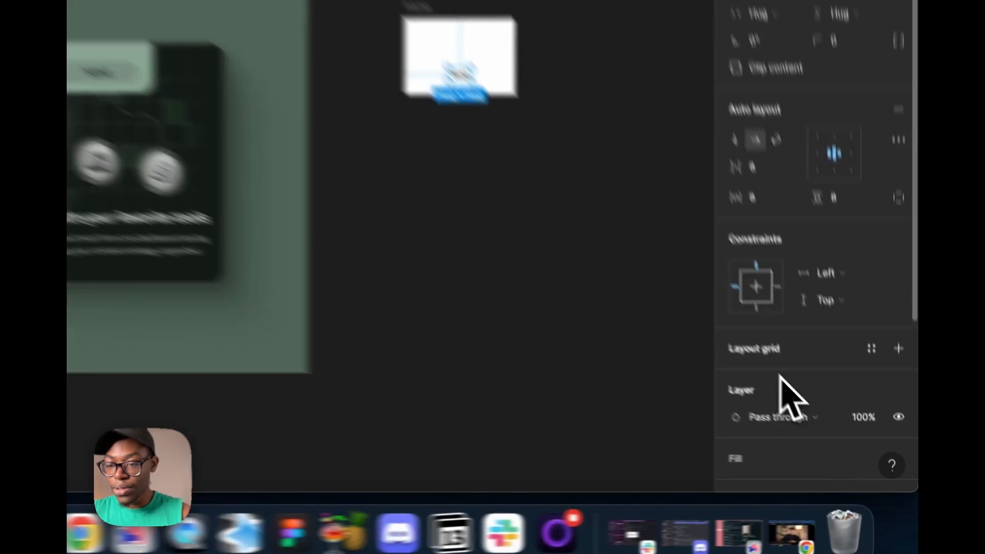
click(828, 413)
click(905, 425)
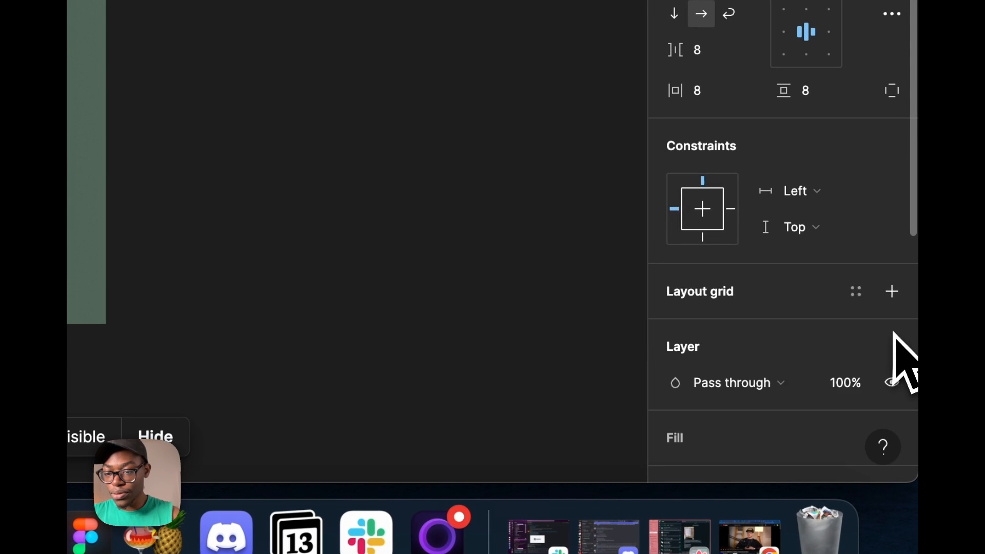
click(707, 438)
scroll(693, 410, down, 4)
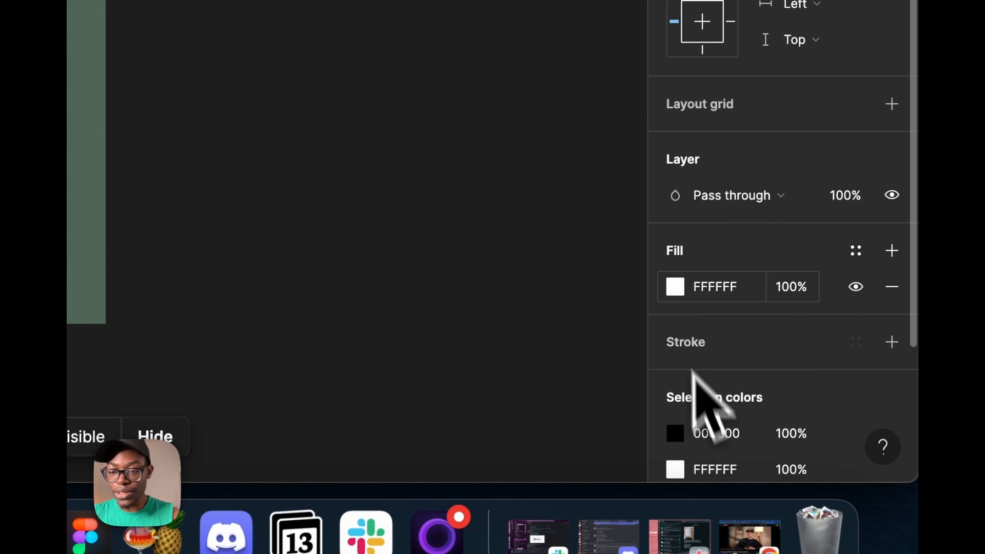
Set the Send button's fill to 788F80 by sampling the send button's color in the reference image
click(675, 287)
drag(512, 67, 388, 0)
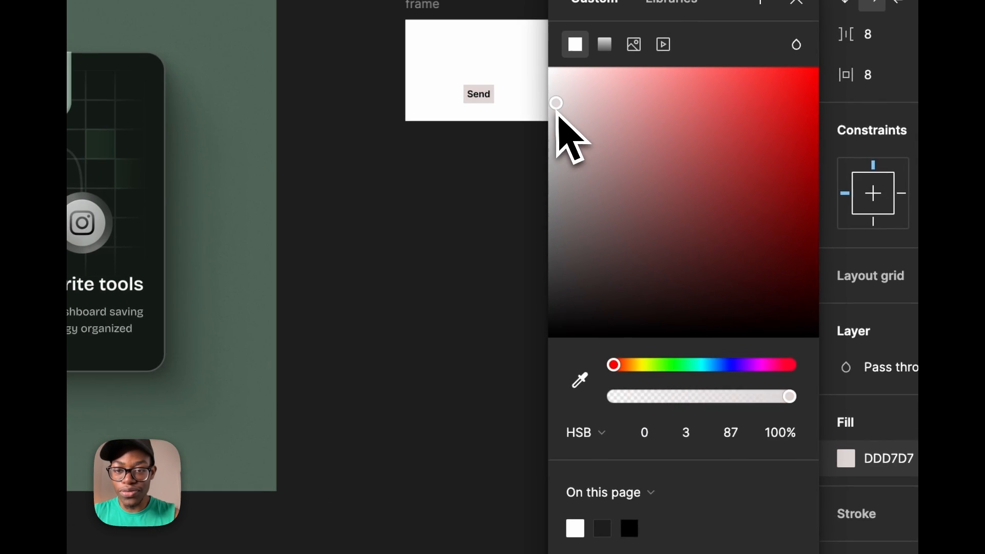
drag(558, 113, 533, 122)
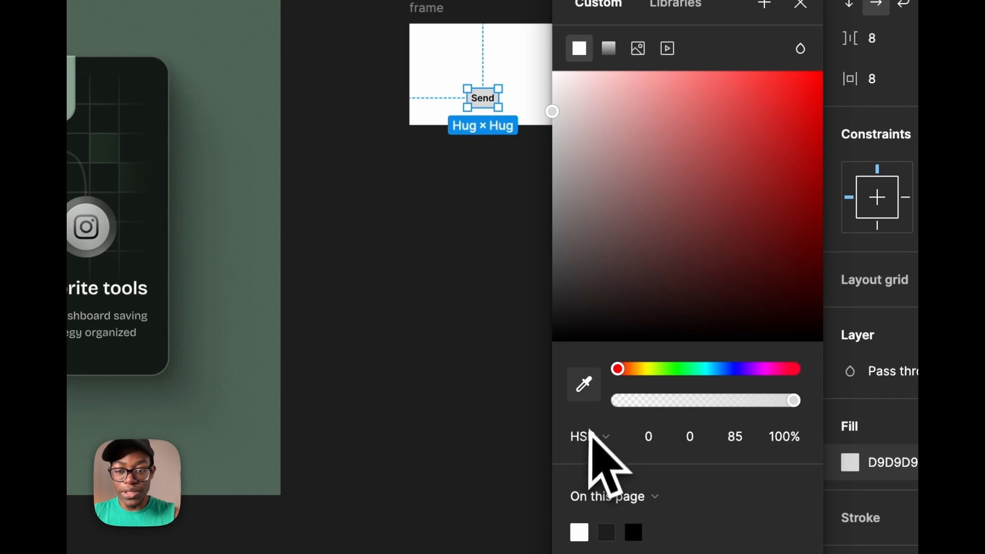
click(584, 387)
click(429, 239)
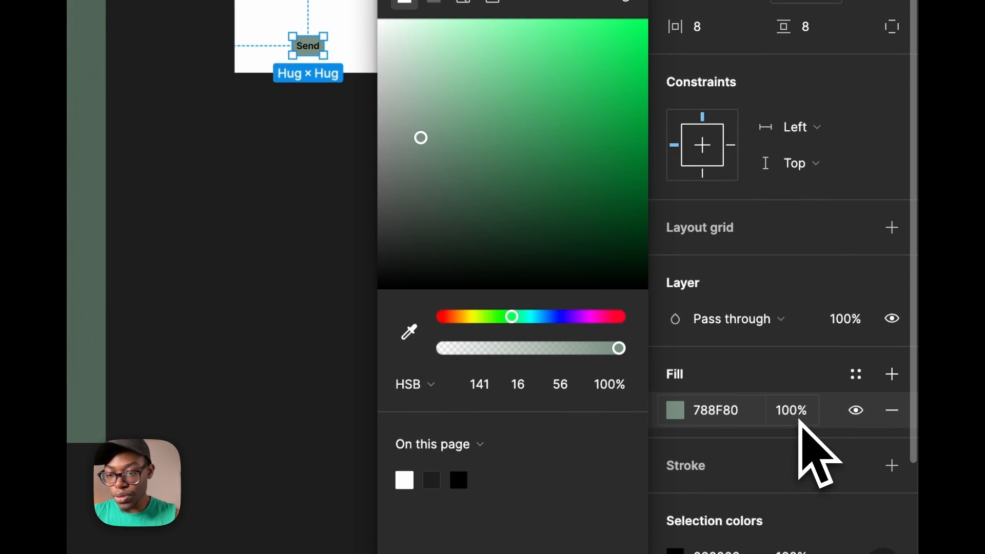
Add a 1 px black inside stroke to the Send button and set its corner radius to 22
click(748, 466)
click(748, 466)
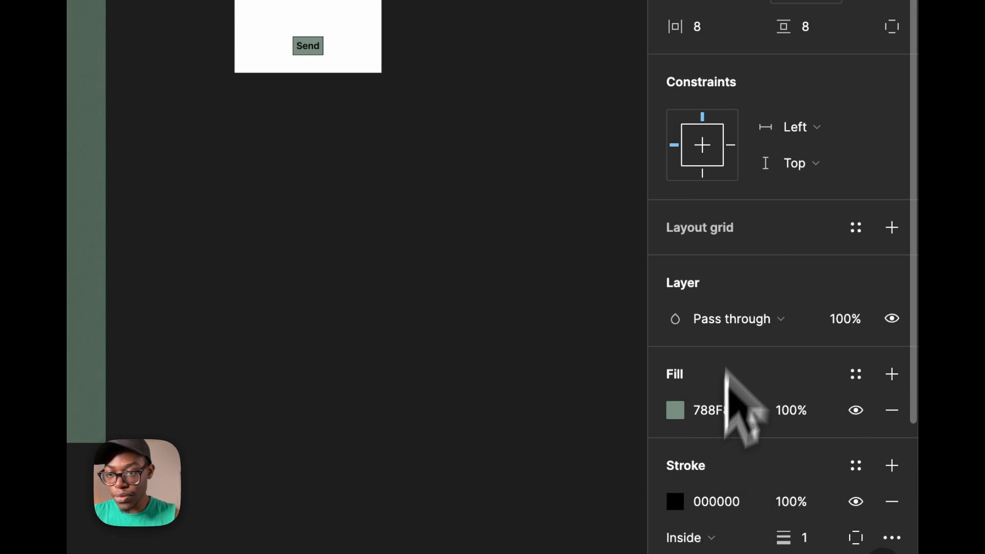
drag(780, 153, 790, 154)
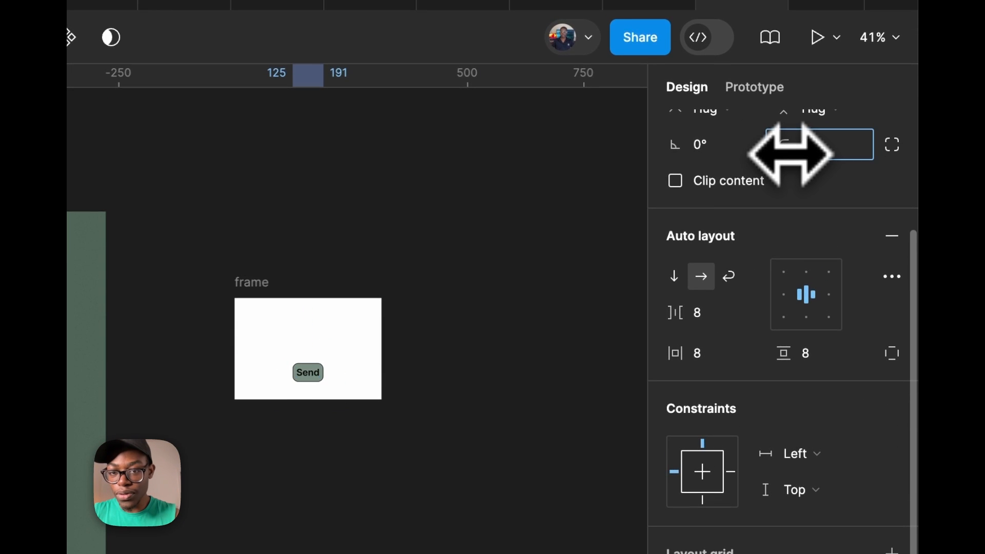
Set the Send button's horizontal padding to 24 and its vertical padding to 12
click(710, 348)
text(9)
key(Return)
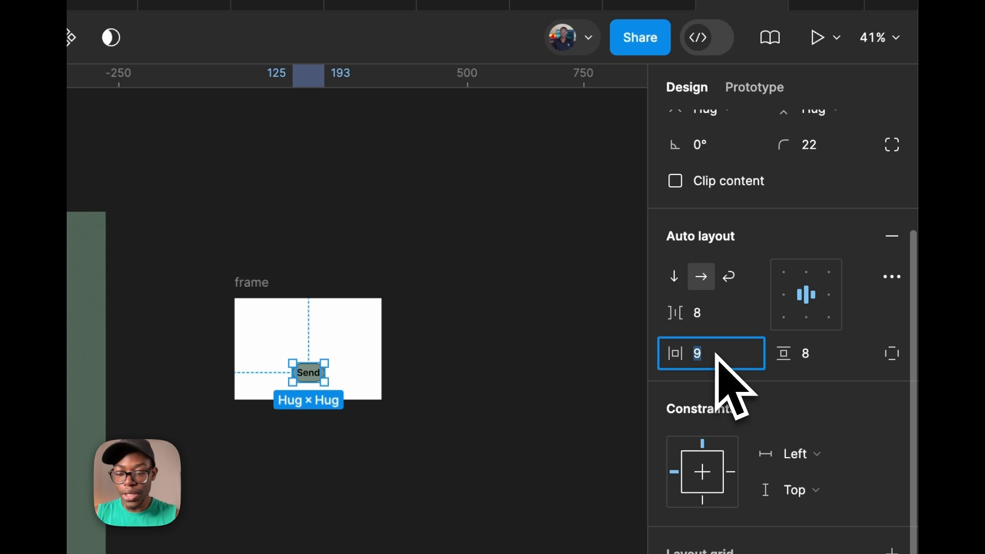
text(17)
key(Return)
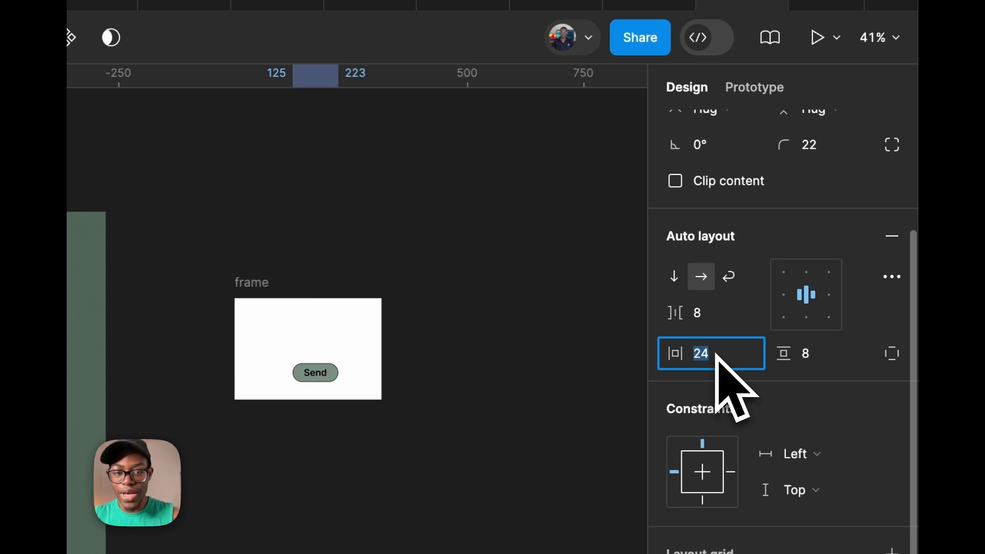
click(819, 353)
text(16)
key(Return)
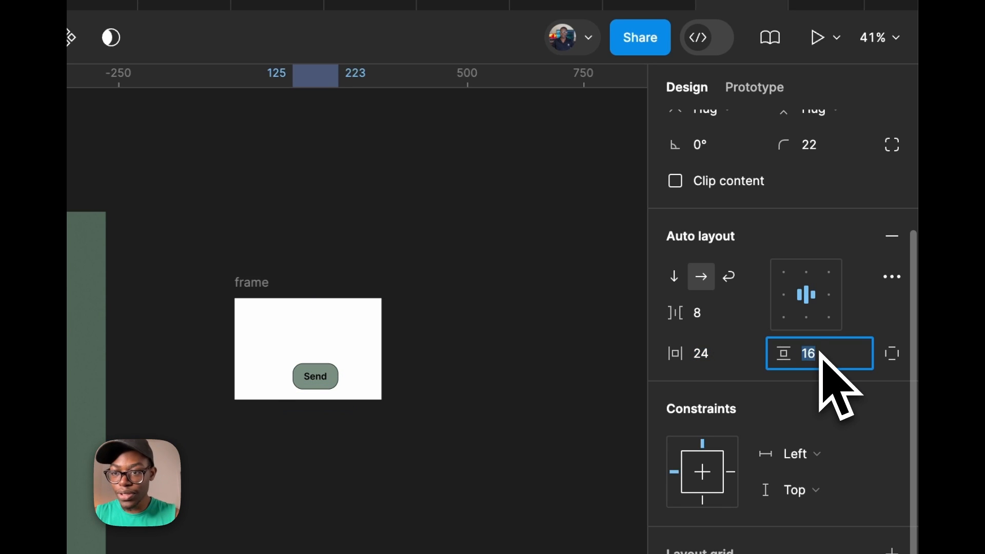
key(Down)
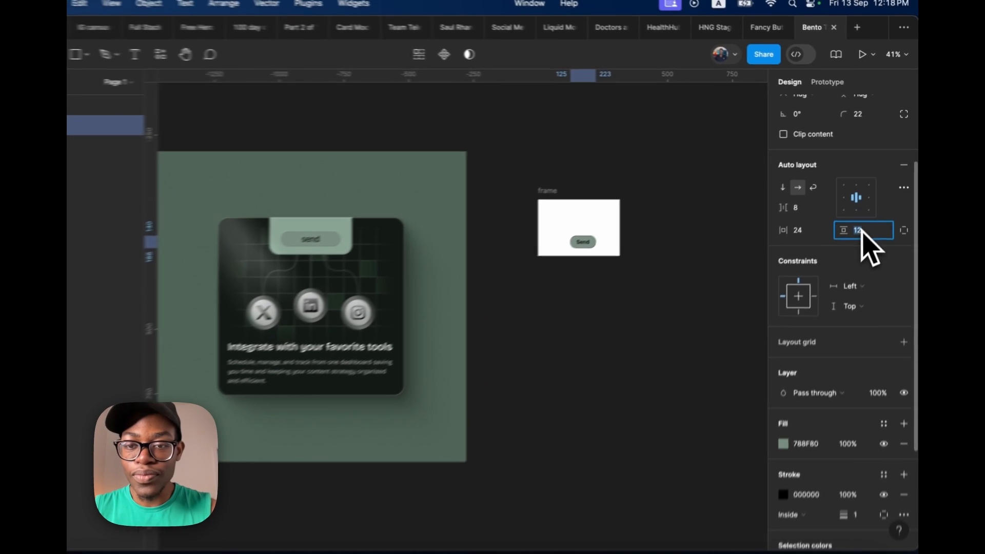
Compare the button's outline with the reference and set the Send button's stroke opacity to 20%
scroll(380, 225, up, 5)
scroll(375, 227, down, 5)
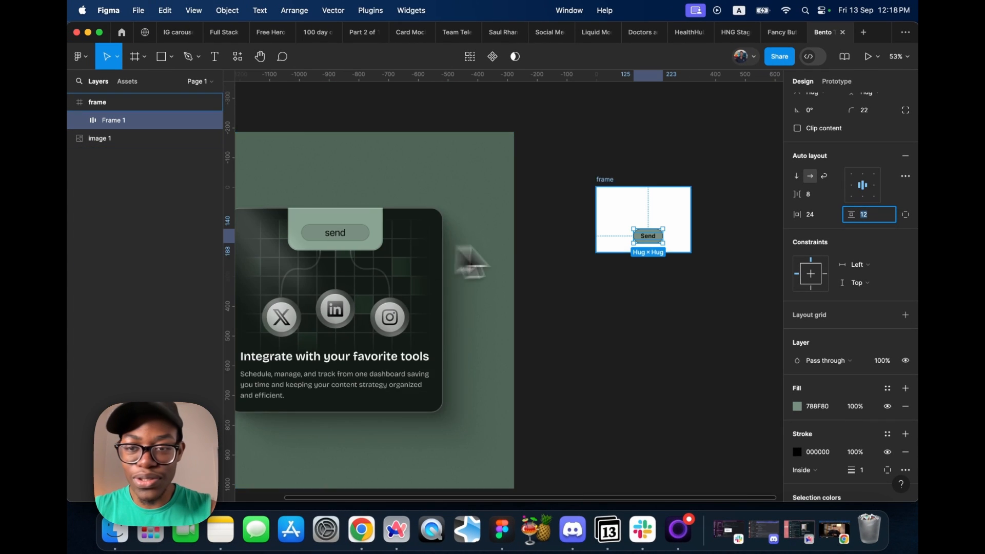
scroll(608, 238, up, 5)
scroll(721, 268, down, 5)
scroll(501, 280, up, 5)
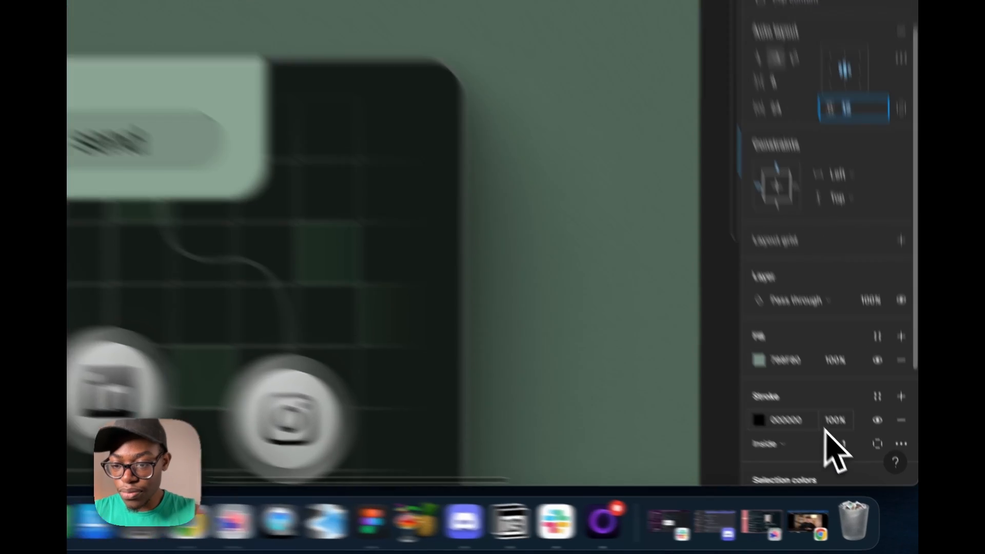
click(855, 452)
text(20)
key(Return)
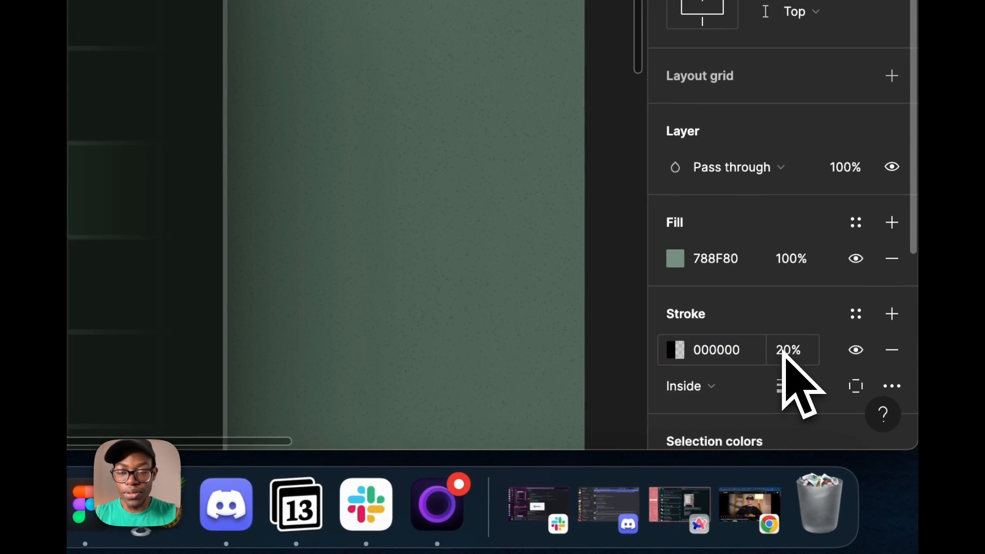
scroll(279, 325, down, 5)
scroll(418, 219, up, 5)
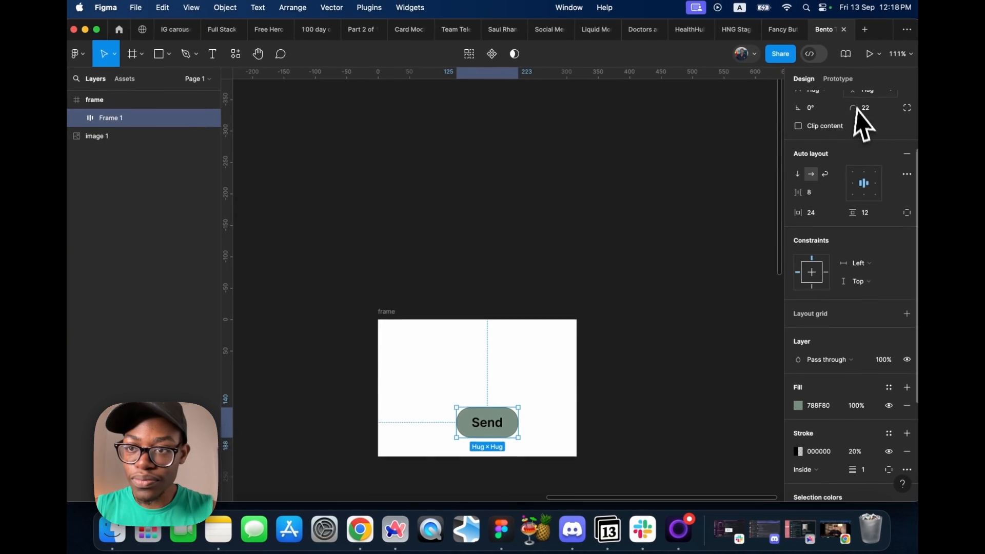
scroll(731, 247, down, 5)
scroll(439, 316, up, 5)
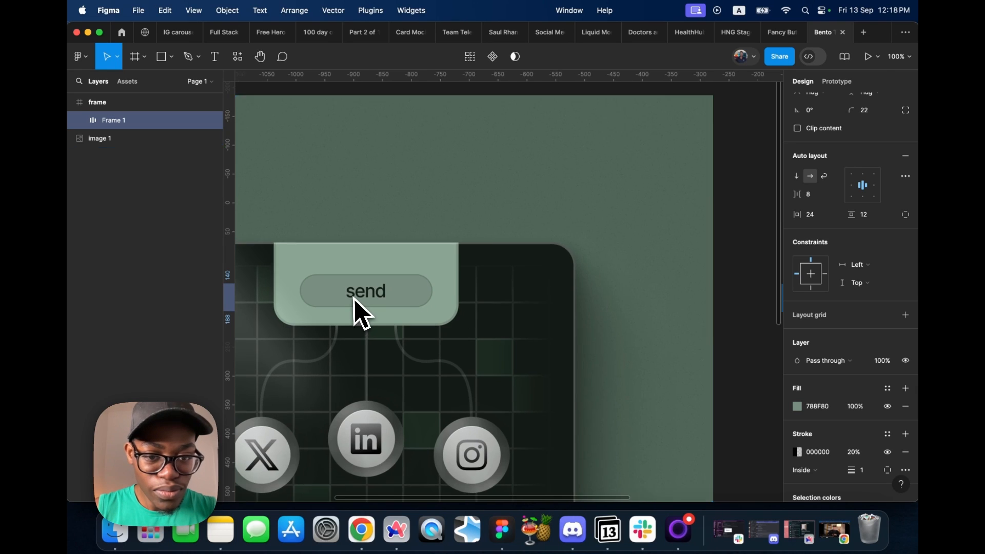
Set the frame's fill to the light green sampled from the tab behind the send button in the reference image
scroll(361, 310, down, 5)
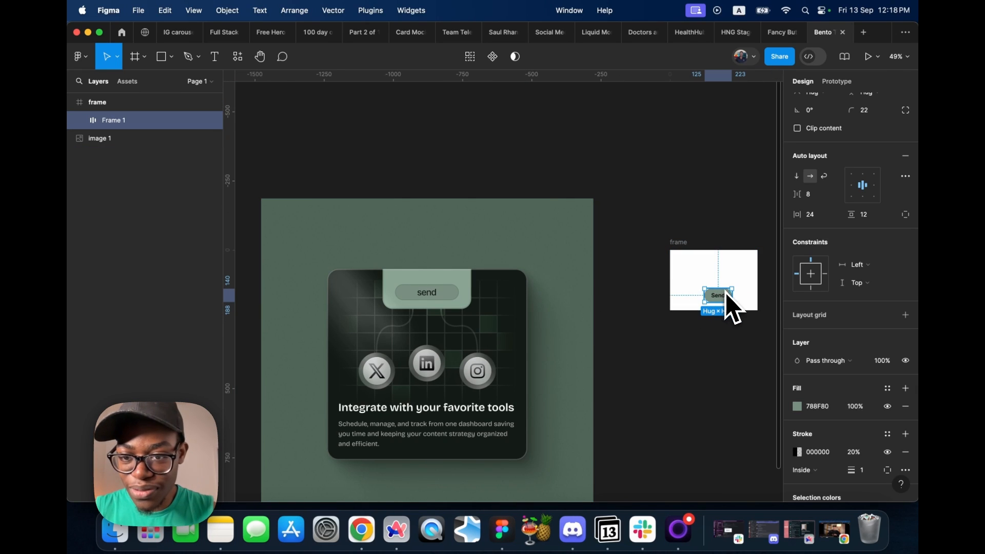
click(711, 274)
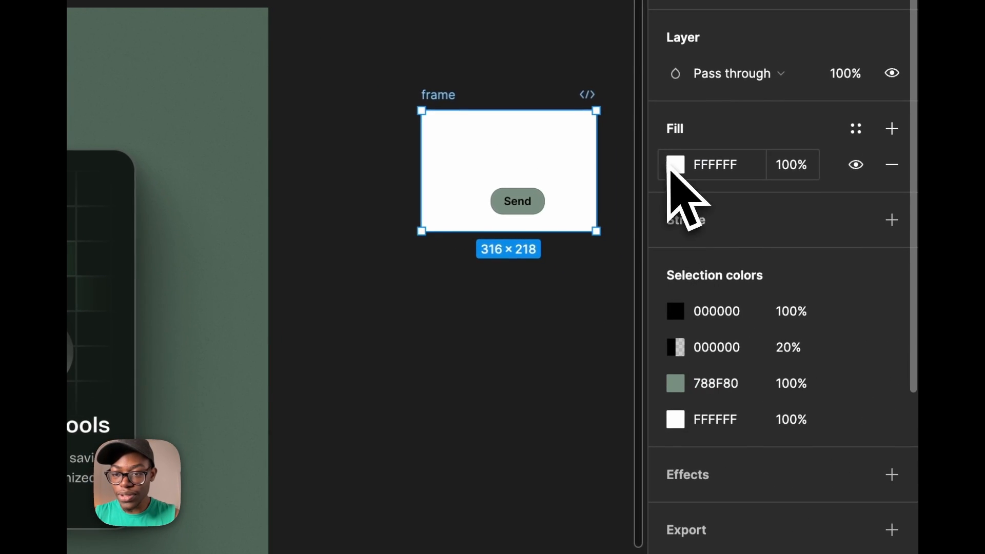
click(796, 277)
click(402, 351)
click(401, 209)
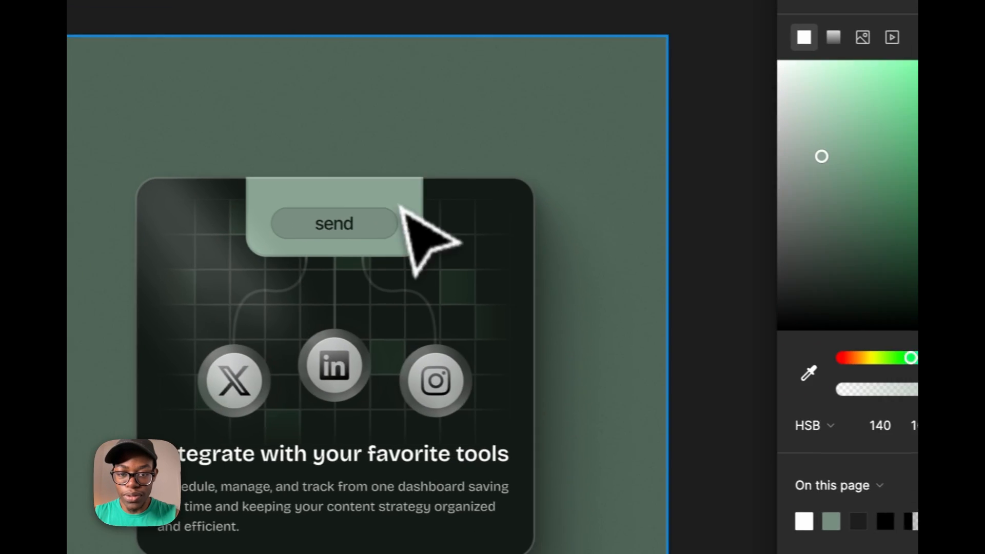
scroll(359, 303, down, 5)
key(Escape)
Widen the Send button on both sides so it nearly spans the light green frame's width
click(613, 296)
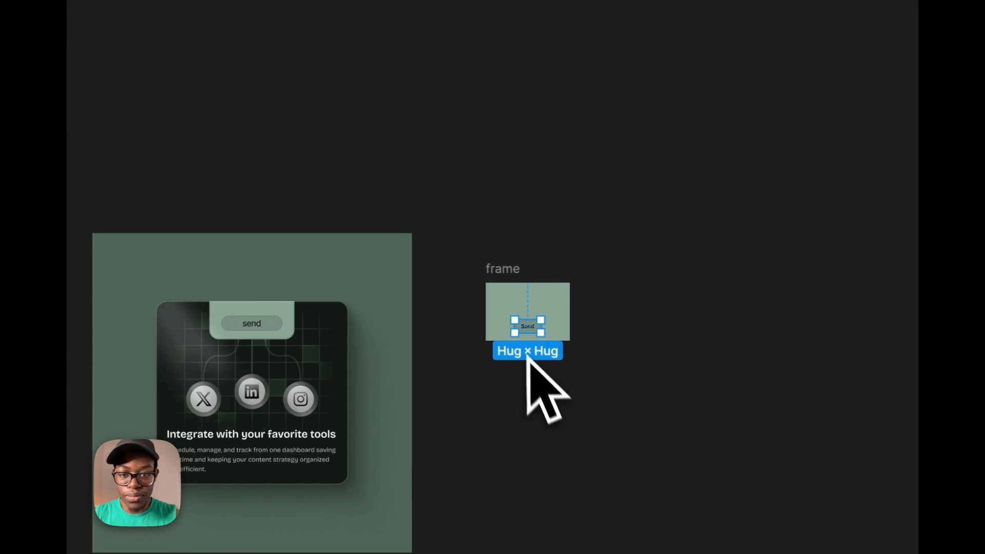
drag(545, 325, 567, 323)
click(639, 298)
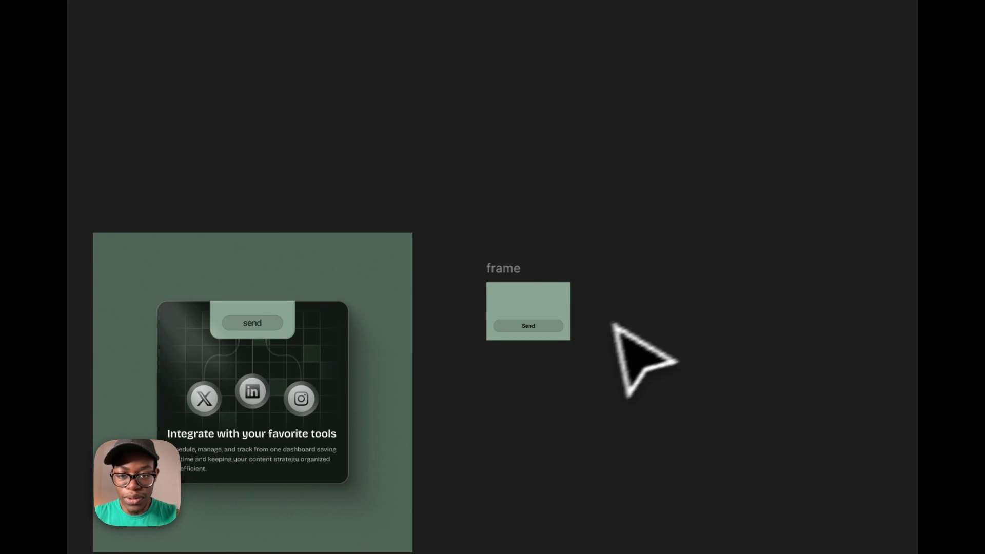
Inspect the social icons in the reference card, find a plugin with the search term "brand" and run Brandfetch
scroll(533, 346, up, 2)
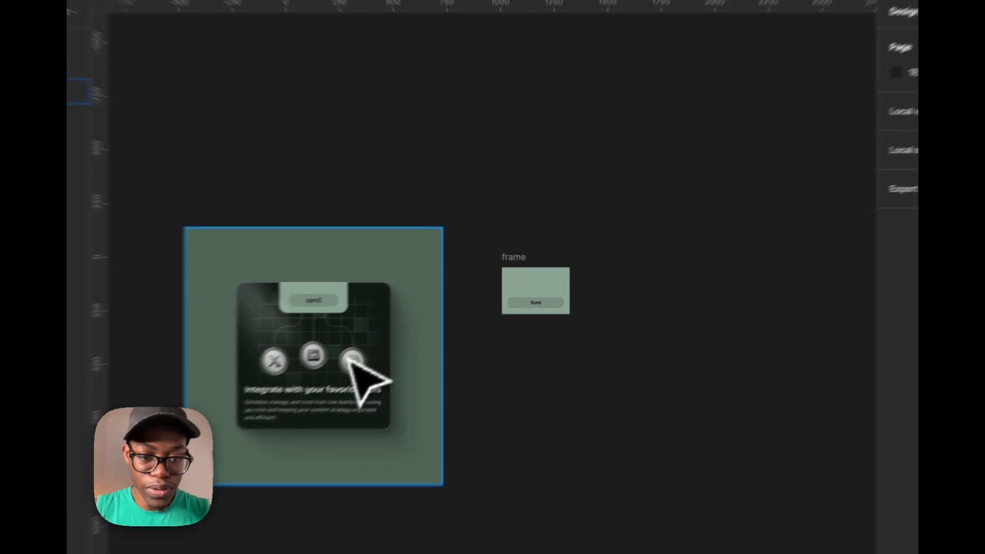
scroll(256, 377, up, 5)
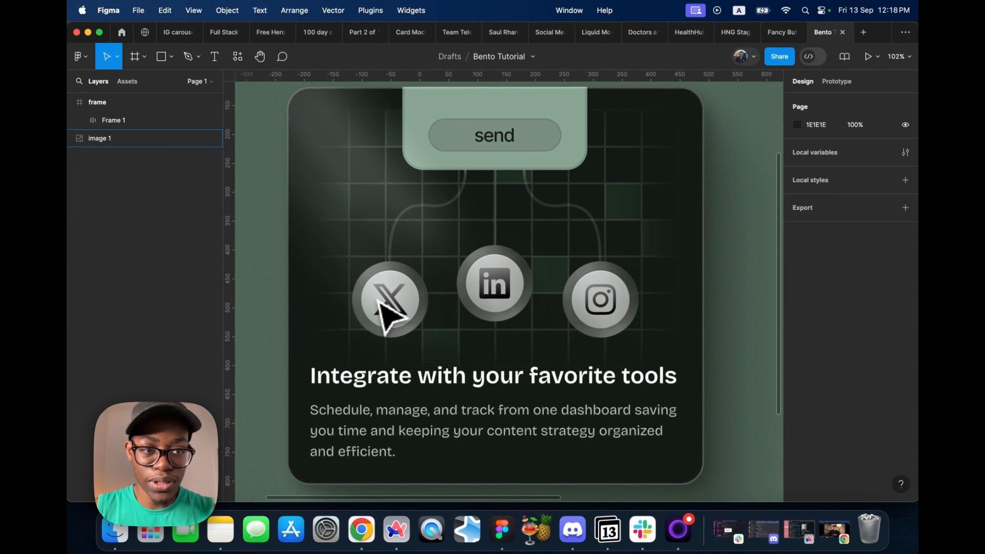
scroll(281, 323, down, 3)
scroll(400, 308, up, 5)
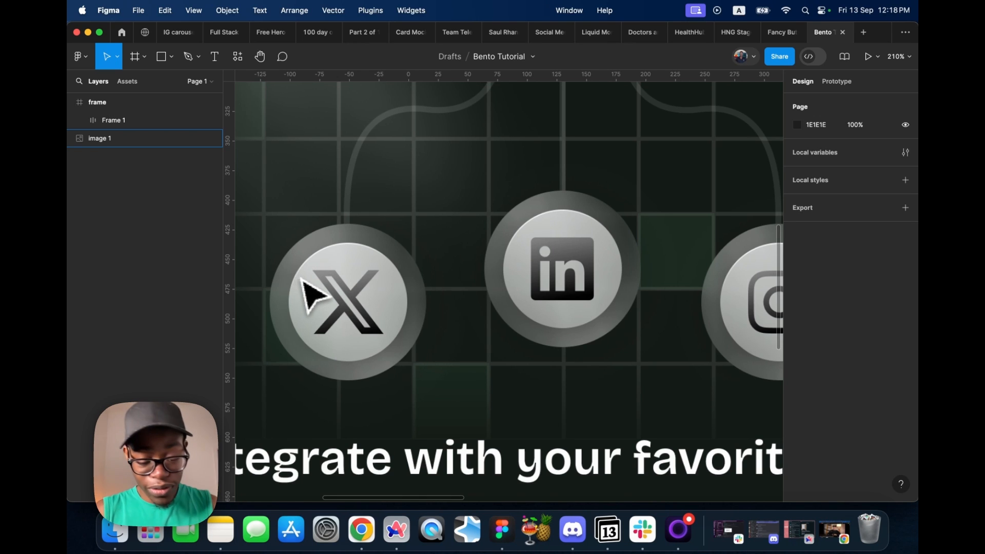
key(shift+1)
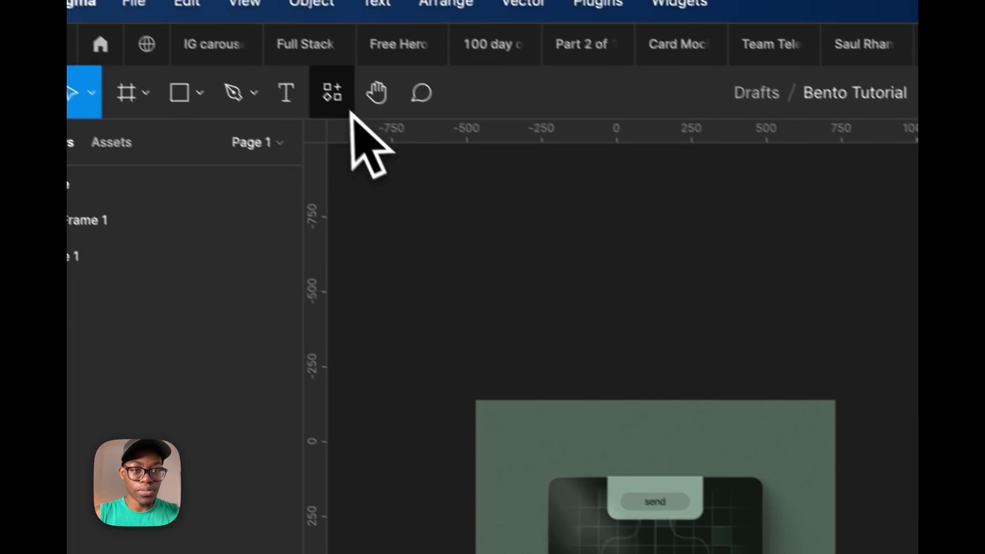
click(361, 116)
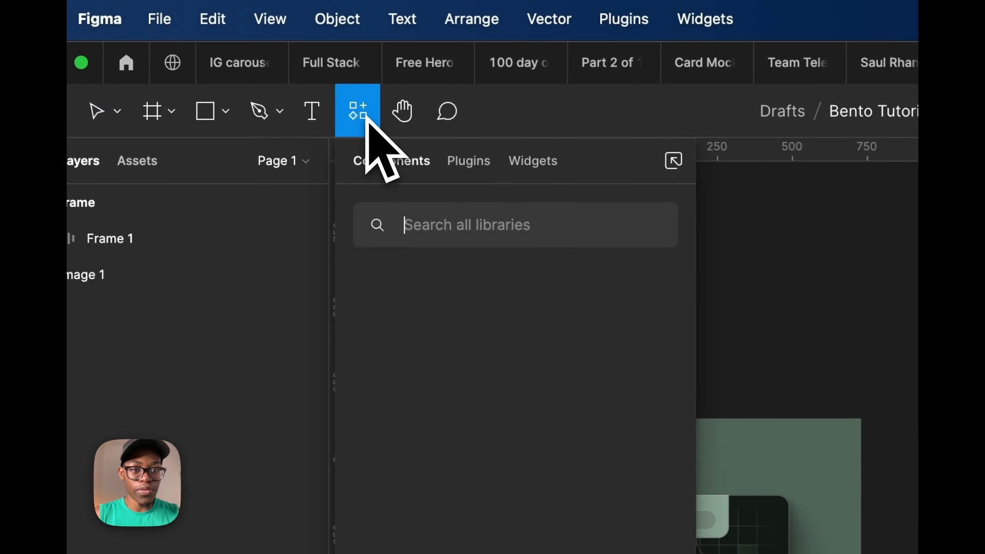
click(485, 165)
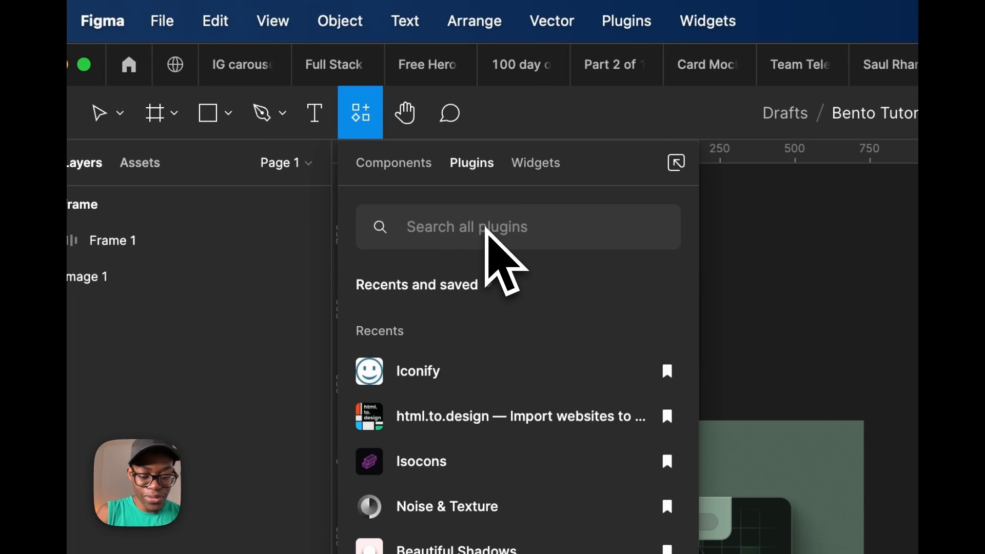
text(brand)
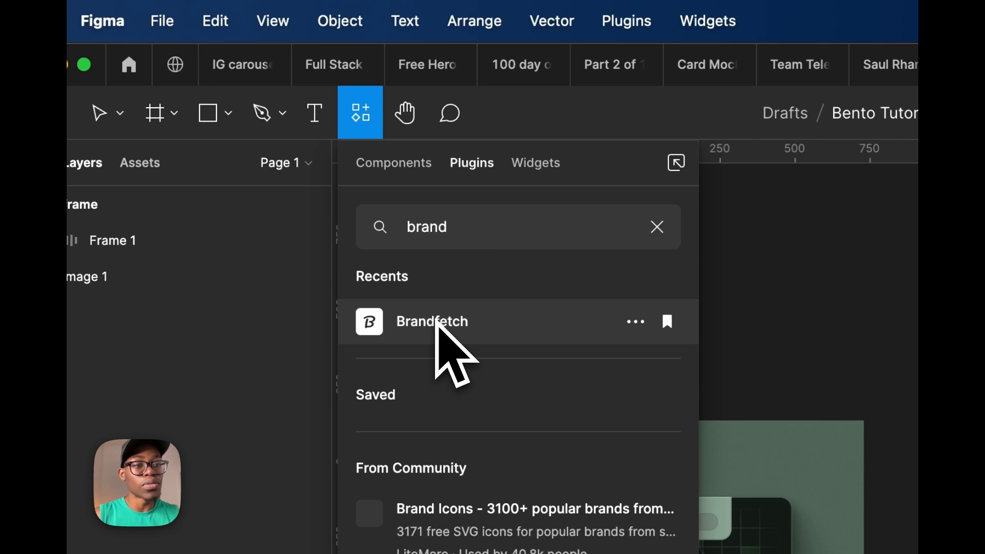
click(437, 321)
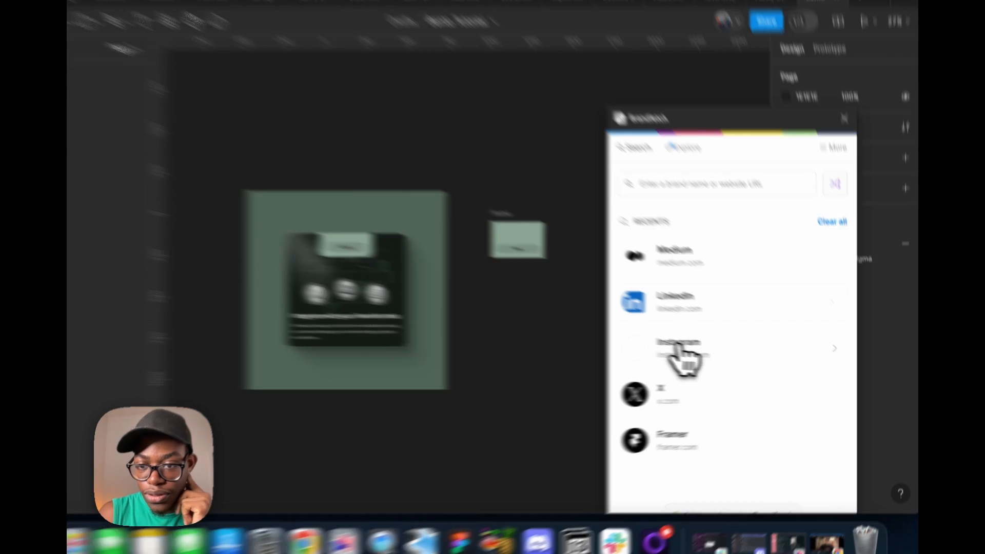
Place the black LinkedIn symbol SVG from Brandfetch on the canvas below the frame and close the plugin
click(688, 311)
scroll(662, 303, down, 5)
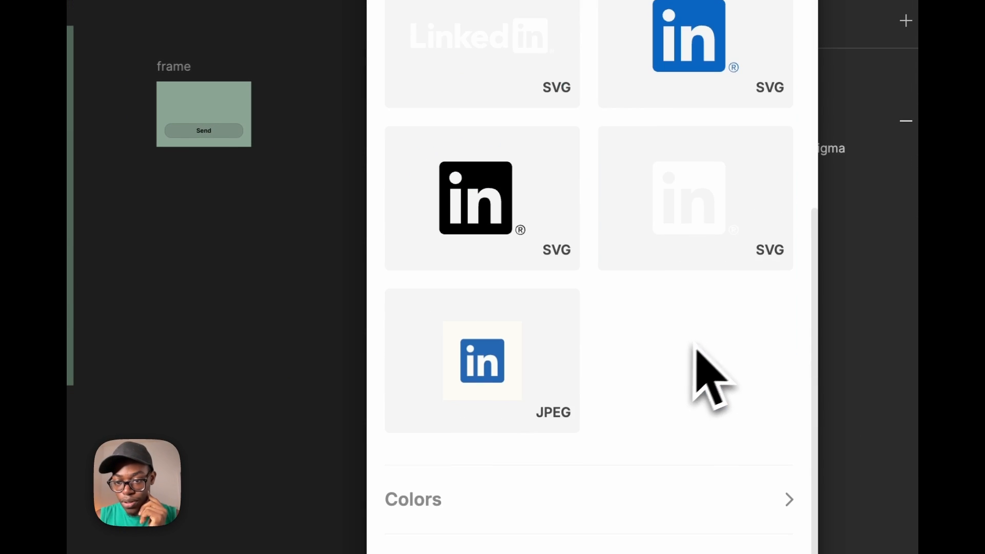
drag(516, 202, 237, 295)
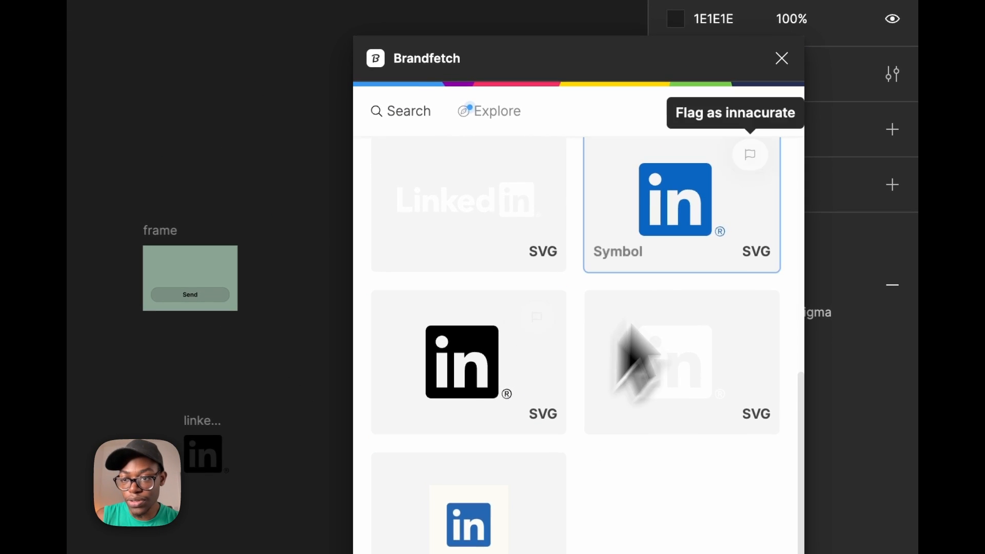
click(786, 55)
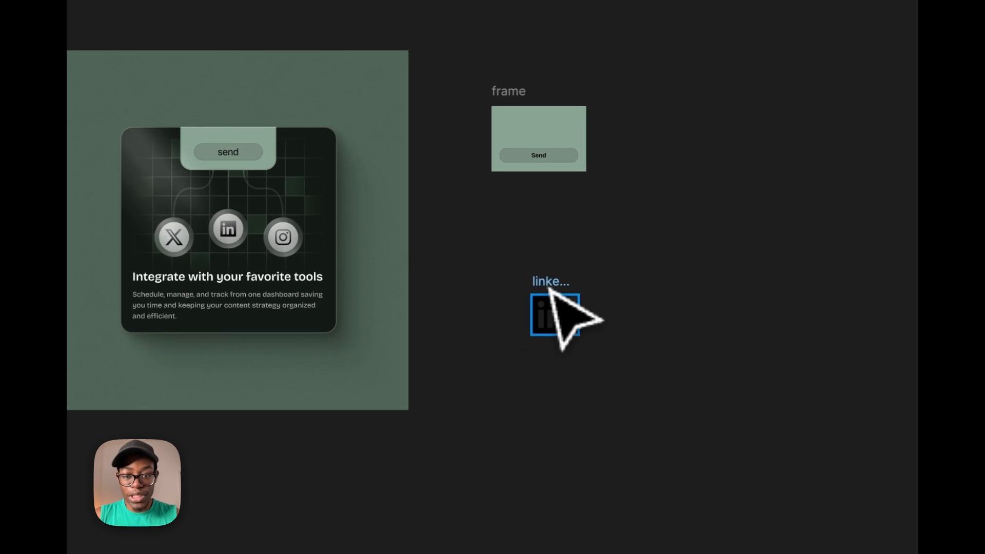
Delete the registered-trademark R and its circle from the imported LinkedIn symbol
drag(480, 310, 446, 257)
scroll(319, 220, up, 5)
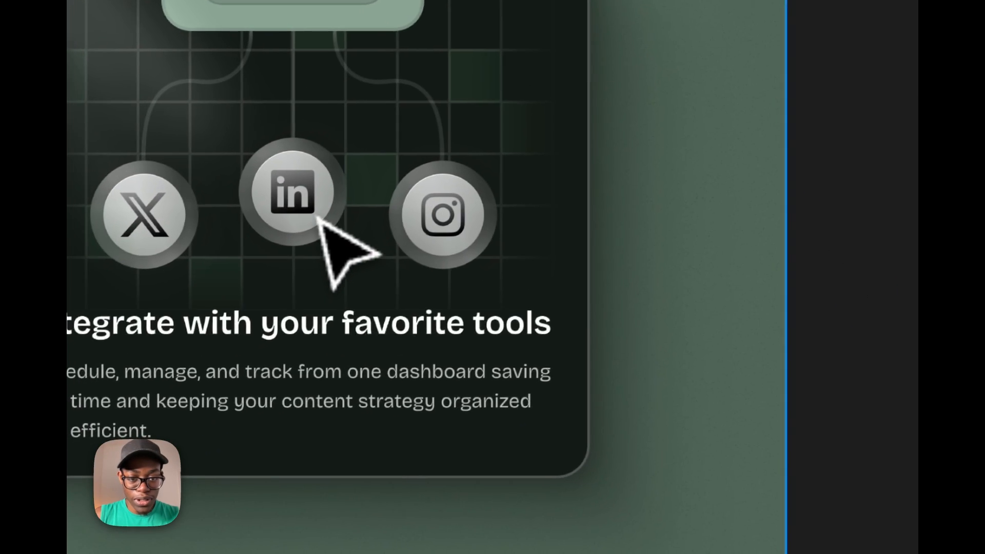
scroll(296, 222, down, 4)
scroll(633, 334, up, 5)
scroll(377, 365, up, 5)
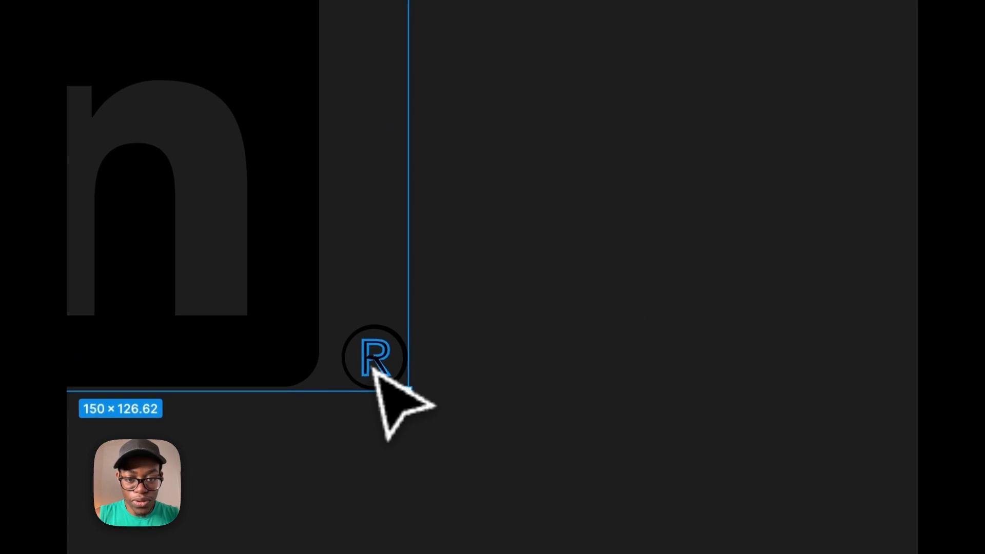
drag(445, 303, 332, 455)
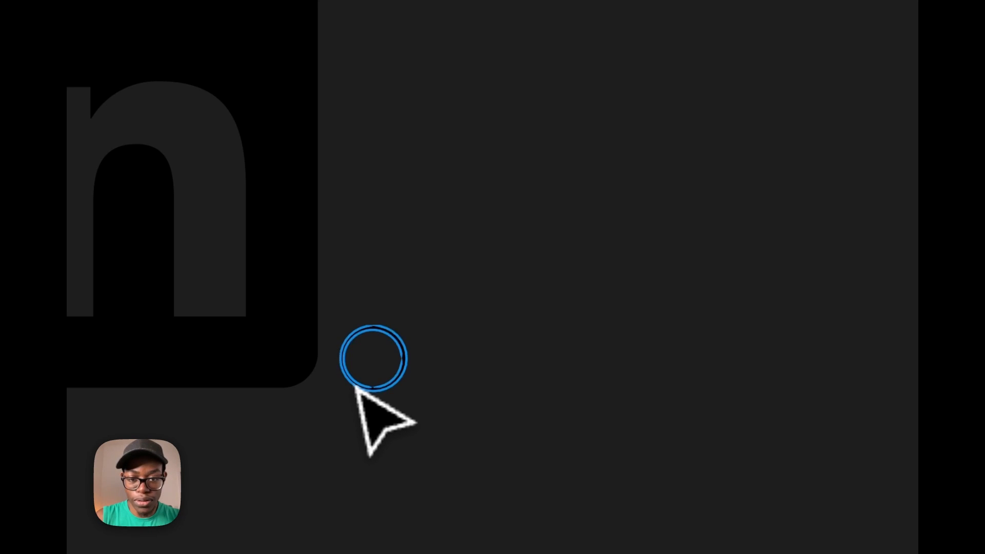
scroll(387, 312, down, 3)
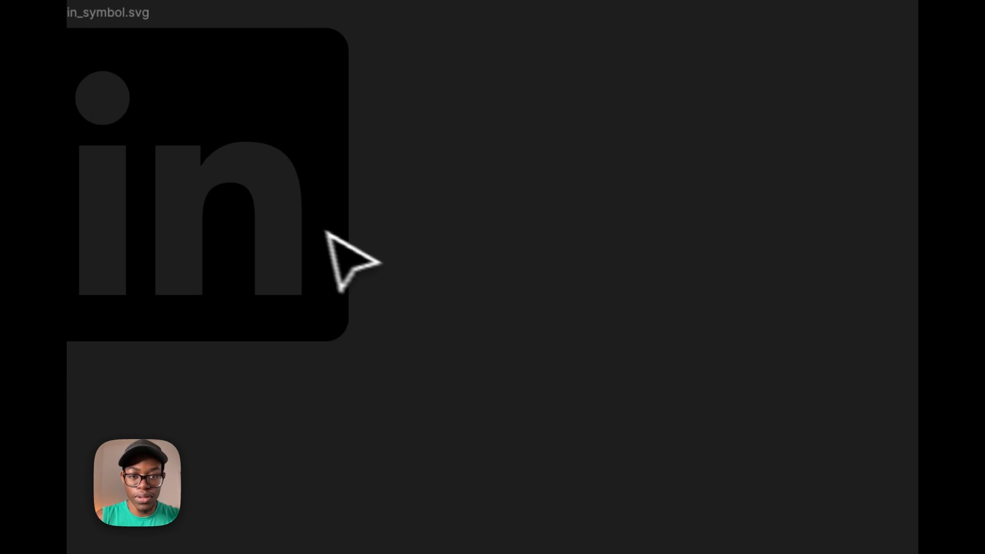
Resize the linkedin_symbol.svg frame to 127 × 127 so it fits tightly around the logo
click(345, 230)
click(102, 12)
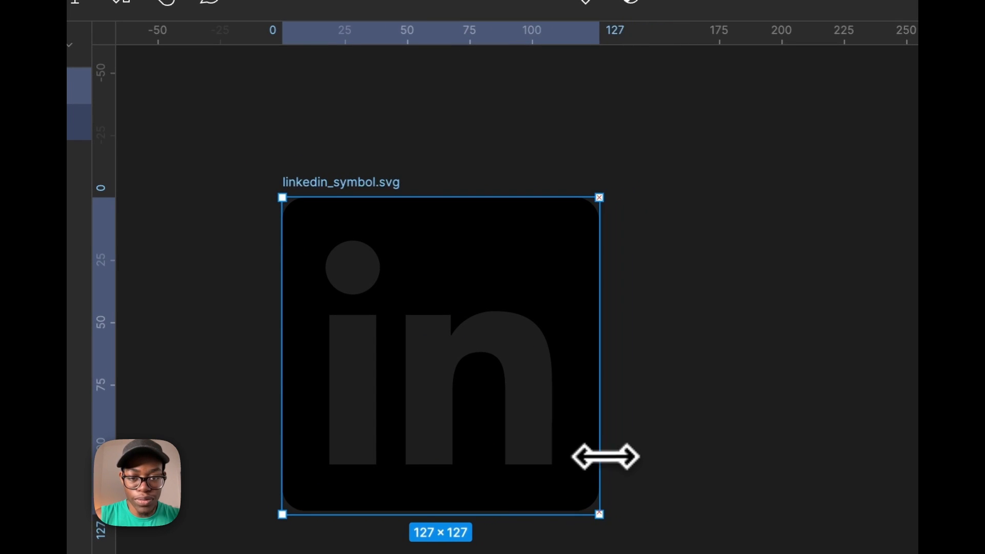
drag(606, 456, 602, 457)
Wrap the LinkedIn symbol in an auto layout frame and name it "Linkedin"
scroll(743, 526, down, 4)
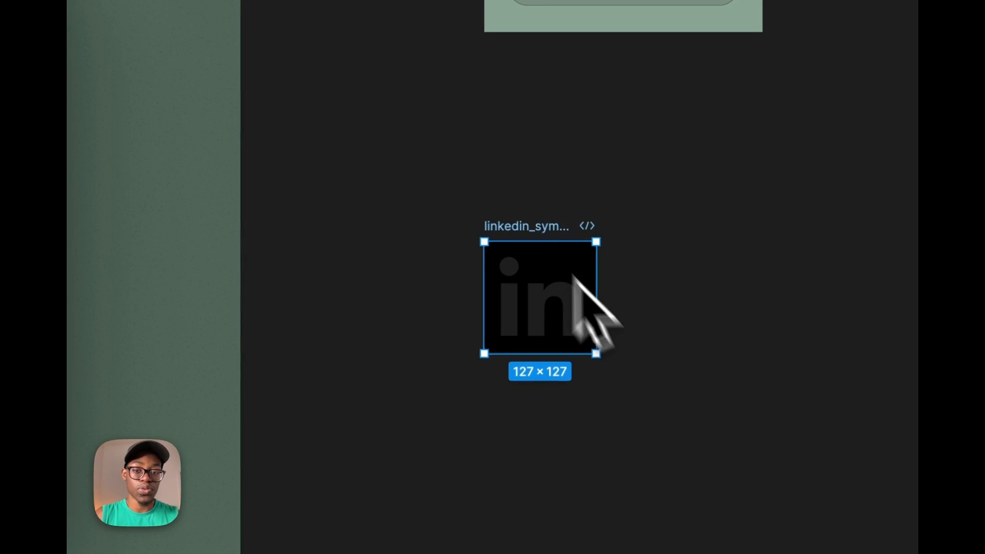
scroll(575, 276, down, 3)
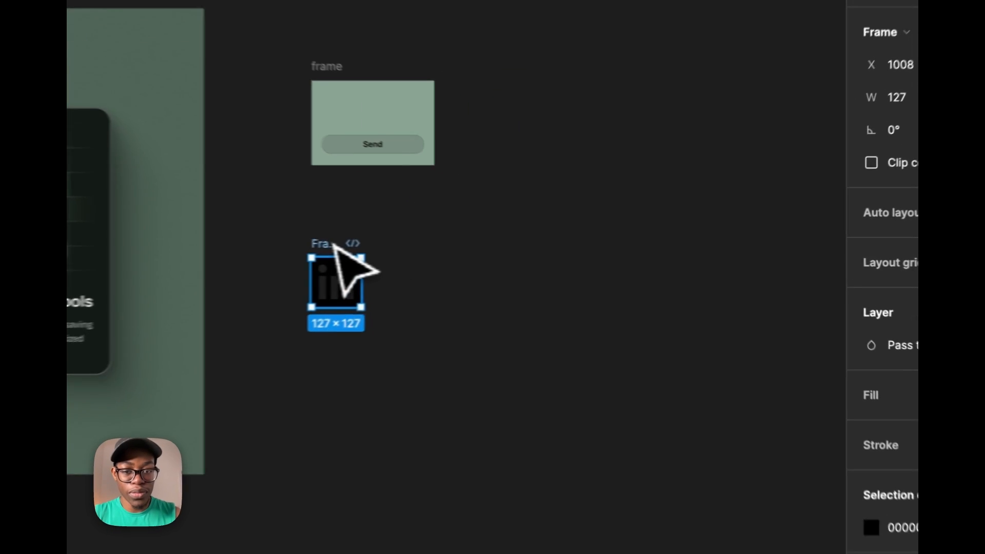
double_click(501, 247)
text(Lin)
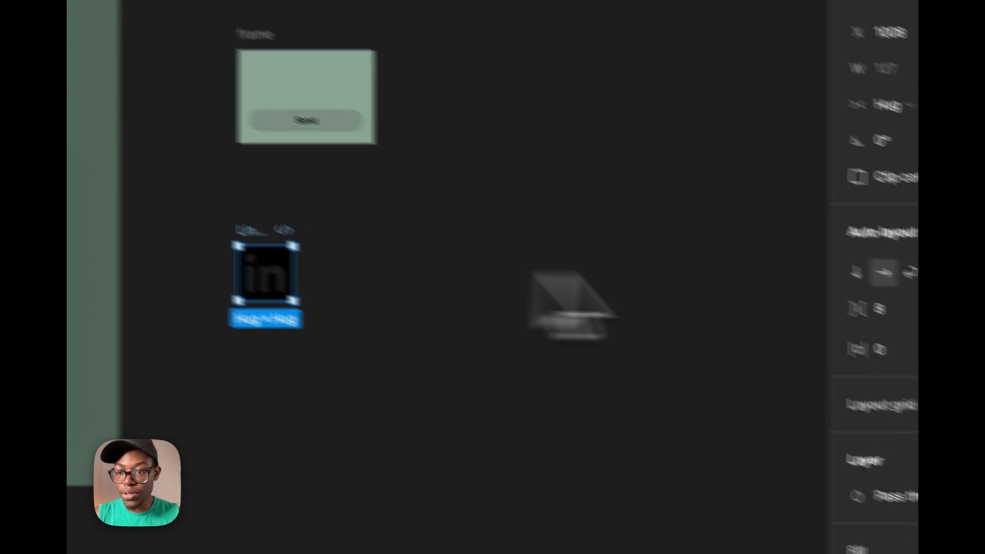
Set the Linkedin frame's auto layout padding to 24 on all sides
super+click(830, 281)
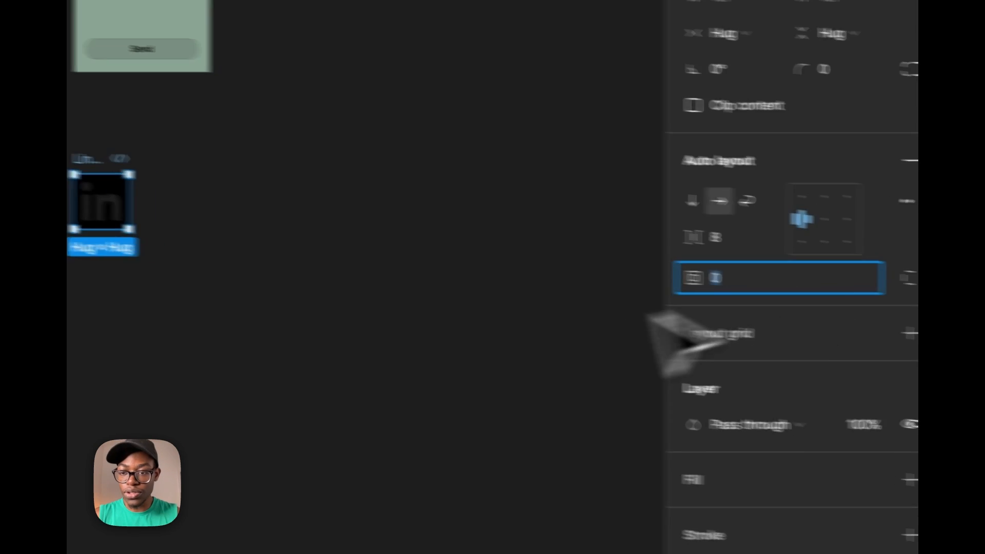
click(154, 238)
click(75, 157)
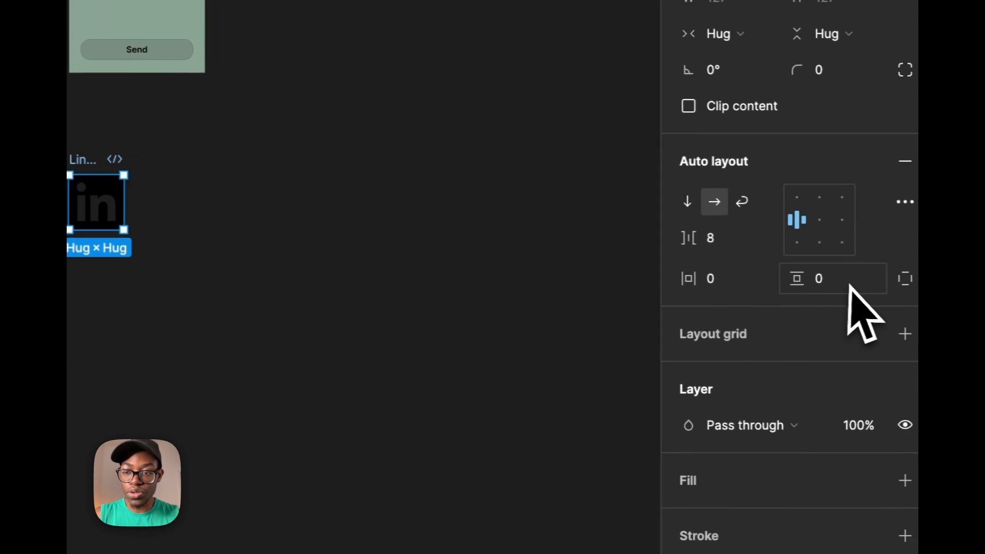
super+click(839, 282)
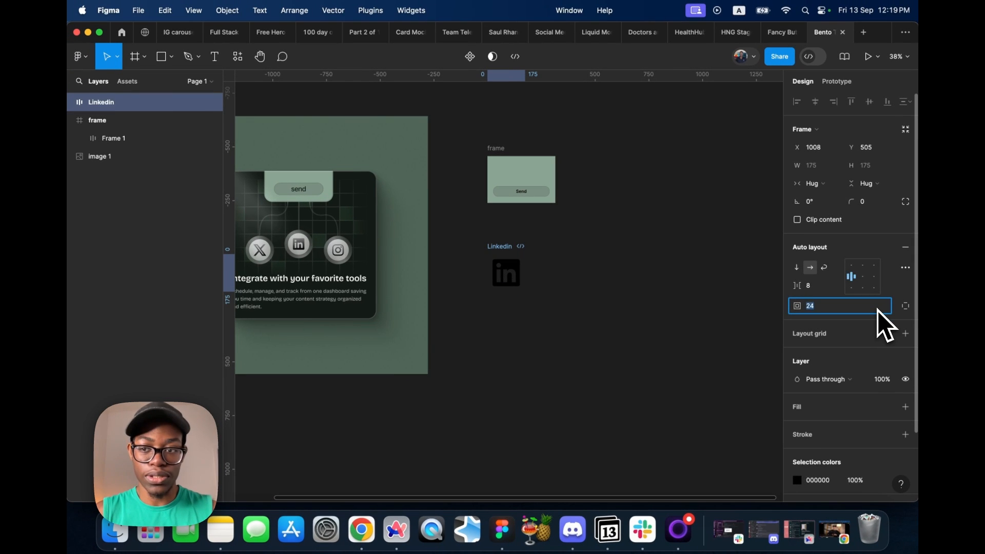
Give the Linkedin frame a white FFFFFF fill and round it into a circle with a corner radius of 128
click(506, 267)
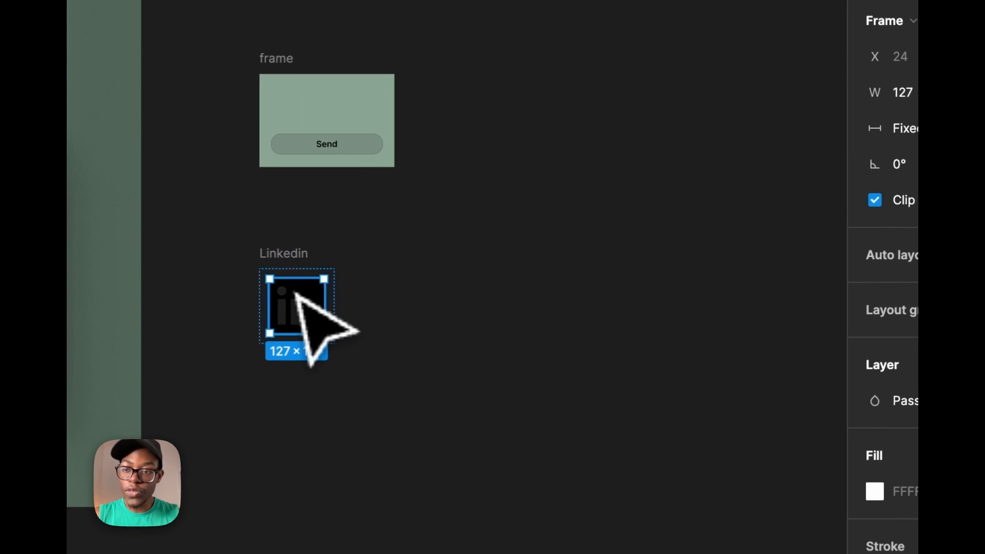
key(shift+a)
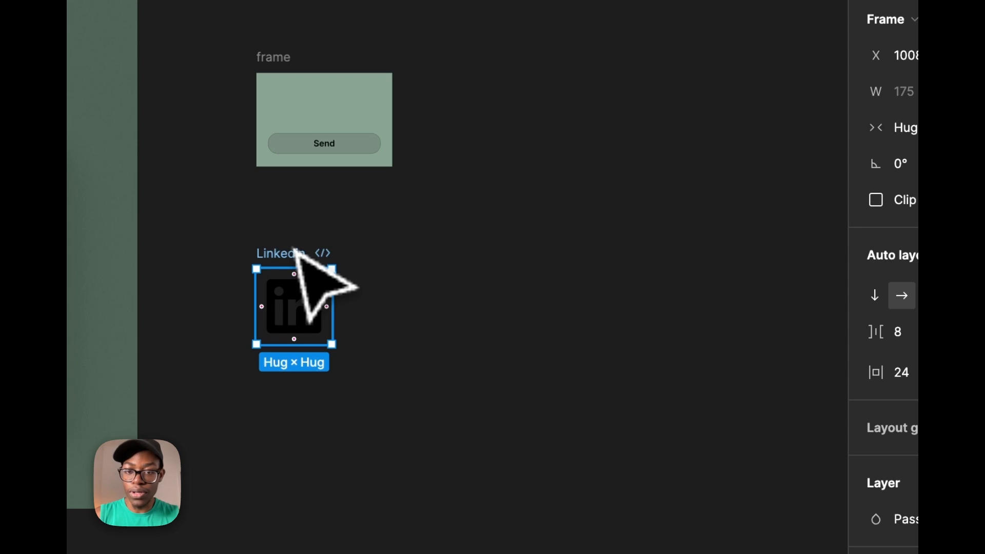
click(759, 424)
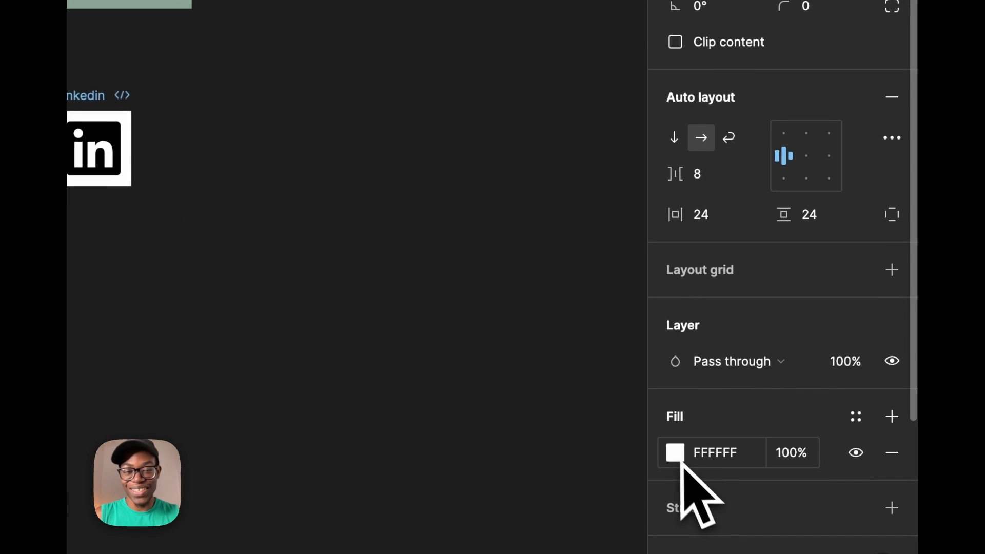
click(815, 7)
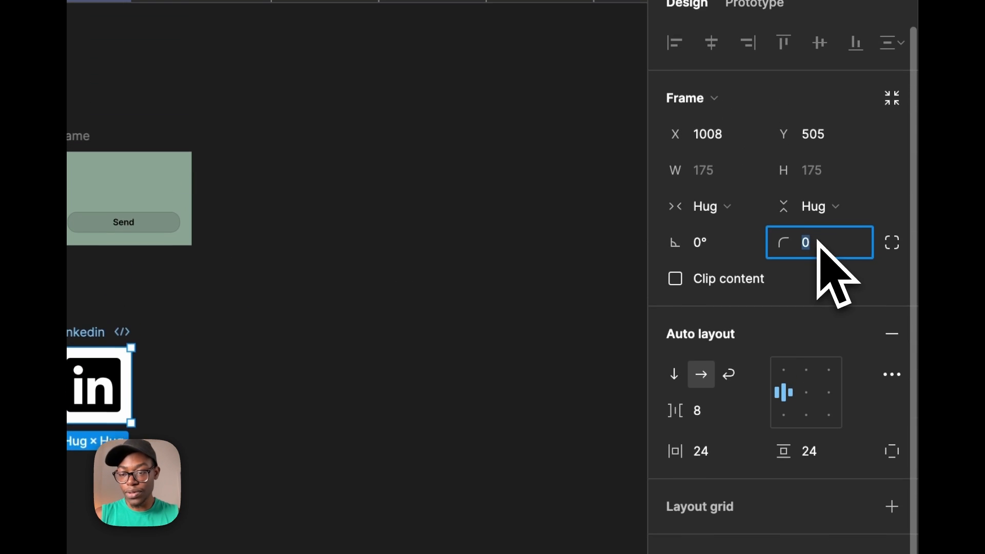
text(24)
key(Return)
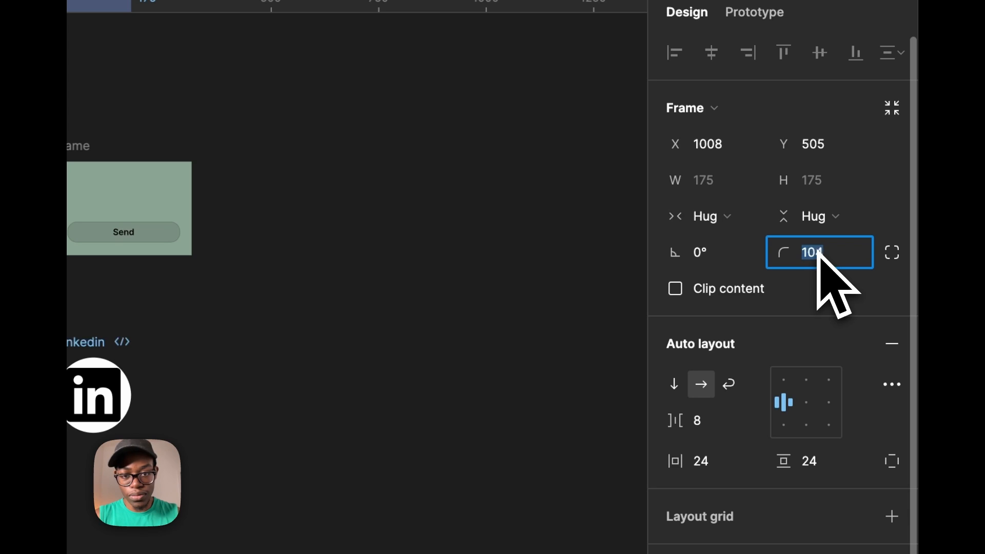
Scale the LinkedIn symbol inside the white circle to 0.5x
double_click(93, 400)
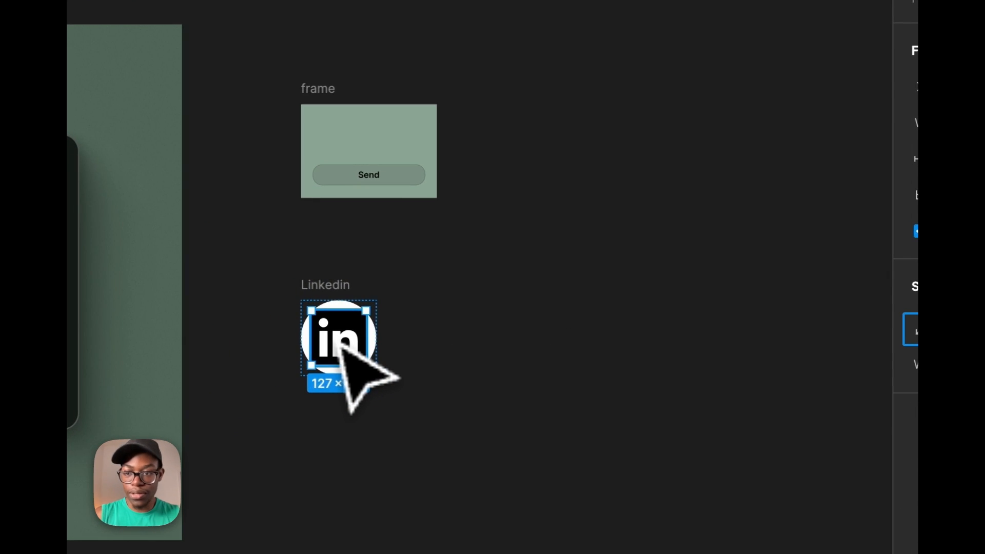
click(759, 348)
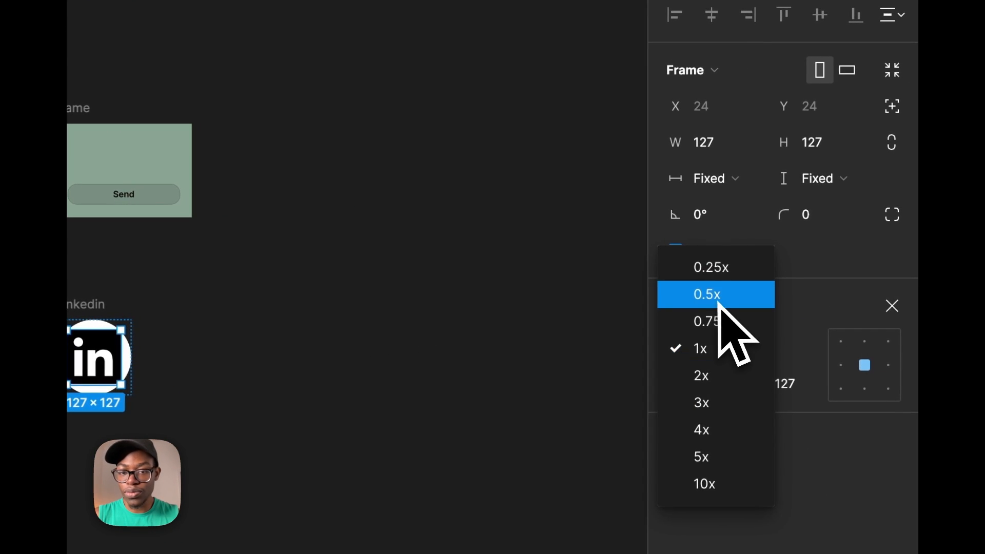
click(720, 305)
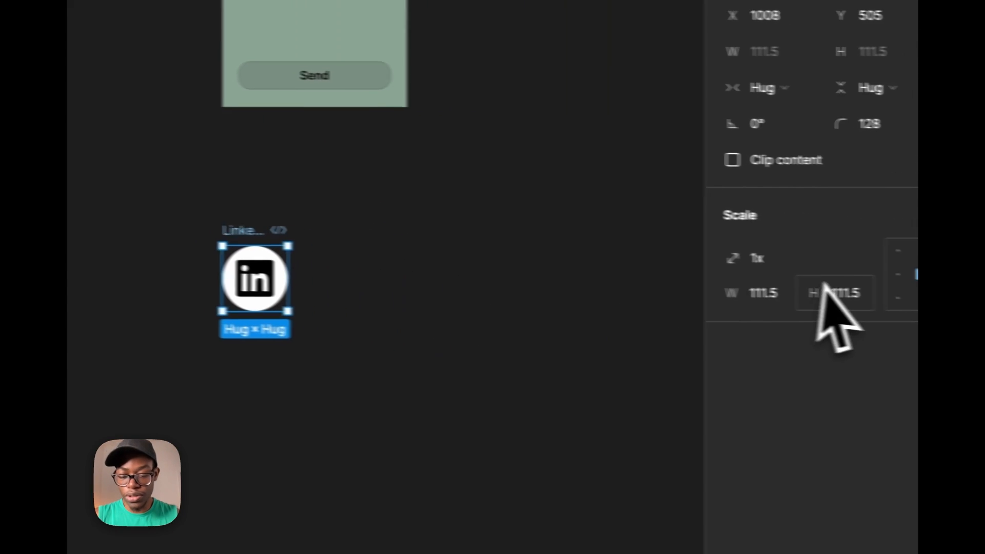
Set the Linkedin frame's auto layout padding to 32 on all sides
key(v)
super+click(826, 323)
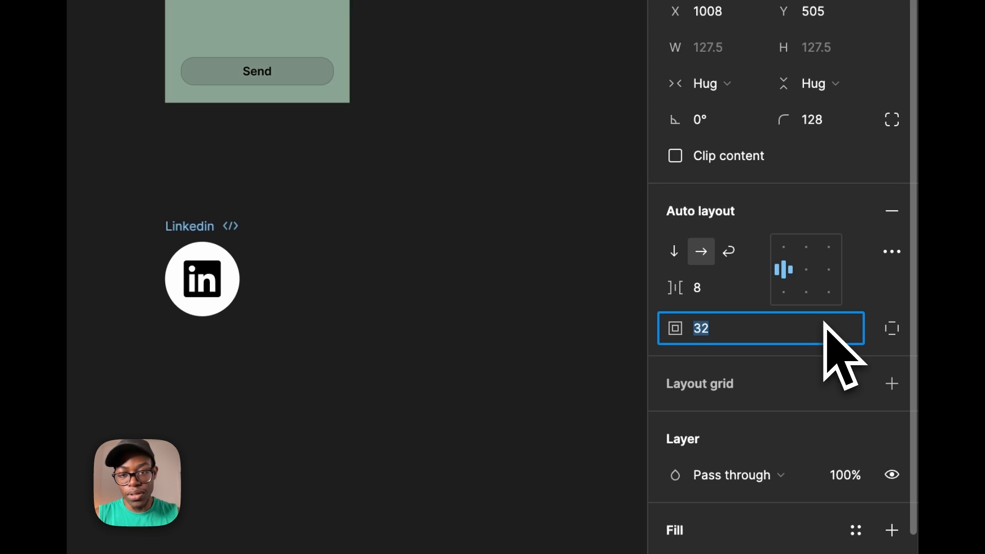
click(287, 217)
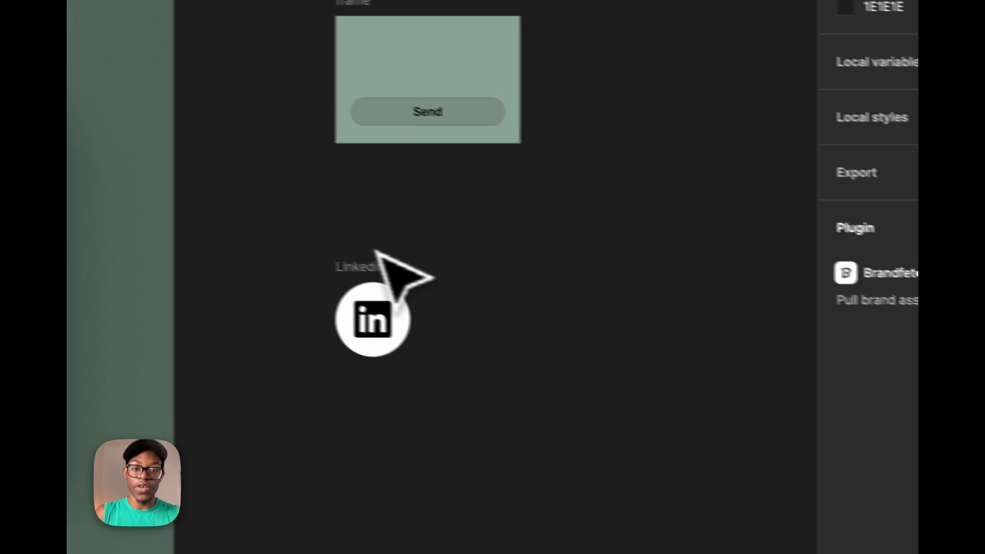
click(198, 248)
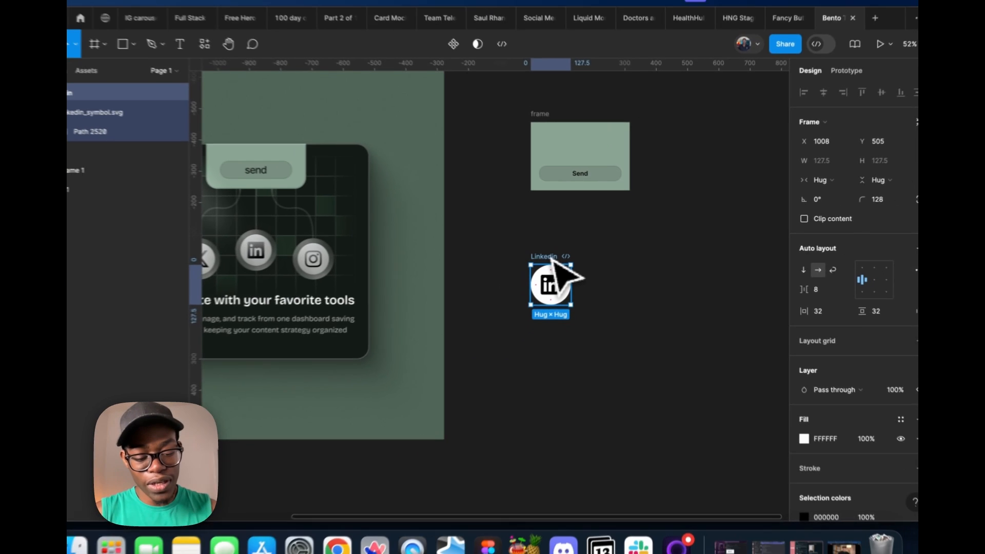
key(super+alt+g)
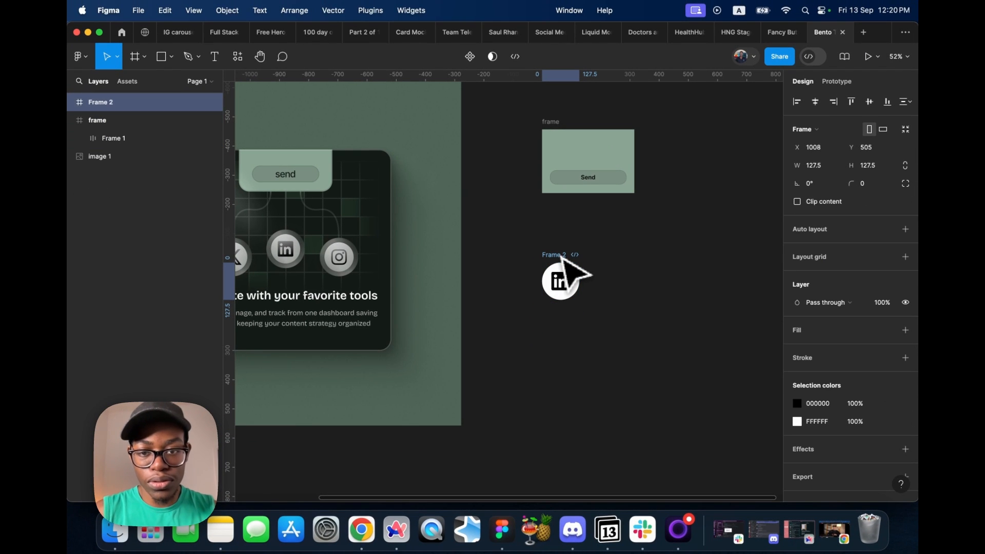
key(super+z)
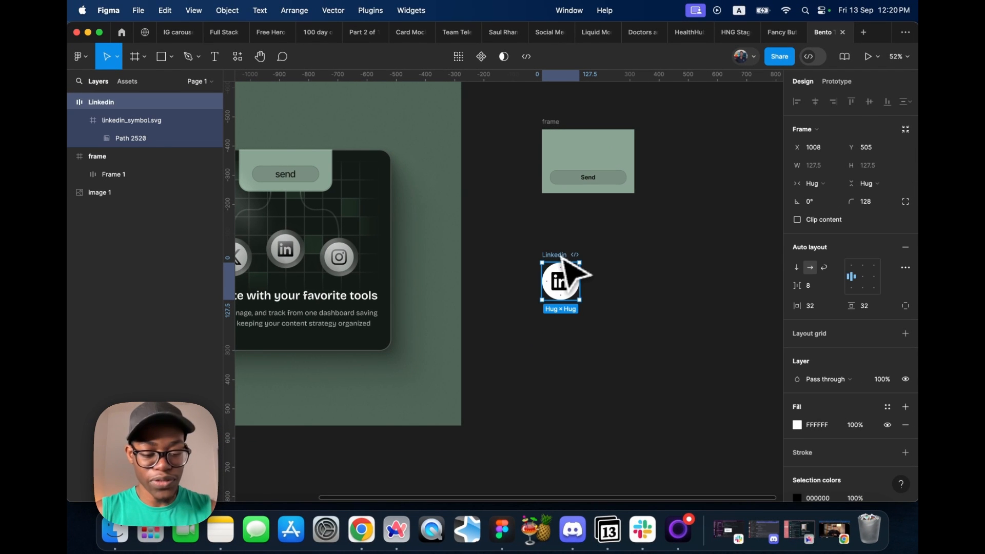
Wrap the Linkedin circle in a new auto layout frame with 16 padding on all sides
key(shift+a)
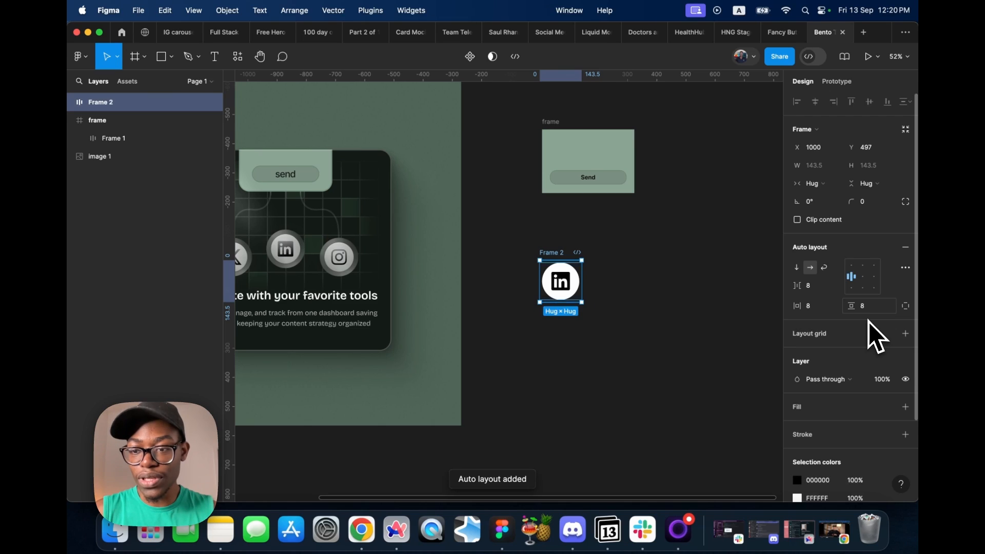
click(871, 307)
text(16)
key(Return)
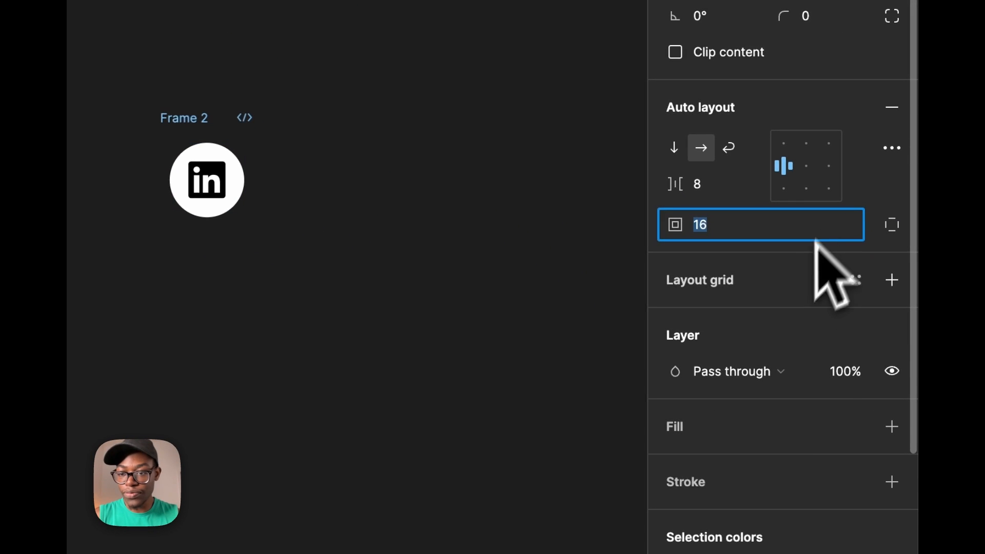
Give the outer frame a white FFFFFF fill at about 17% opacity and round it into a circle with a corner radius of 104
click(769, 430)
click(675, 462)
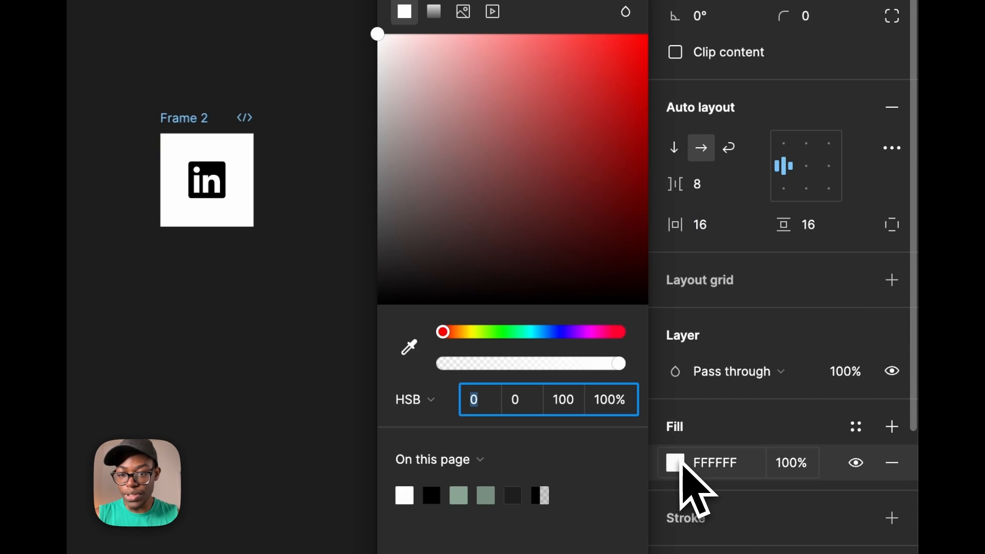
drag(504, 365, 477, 365)
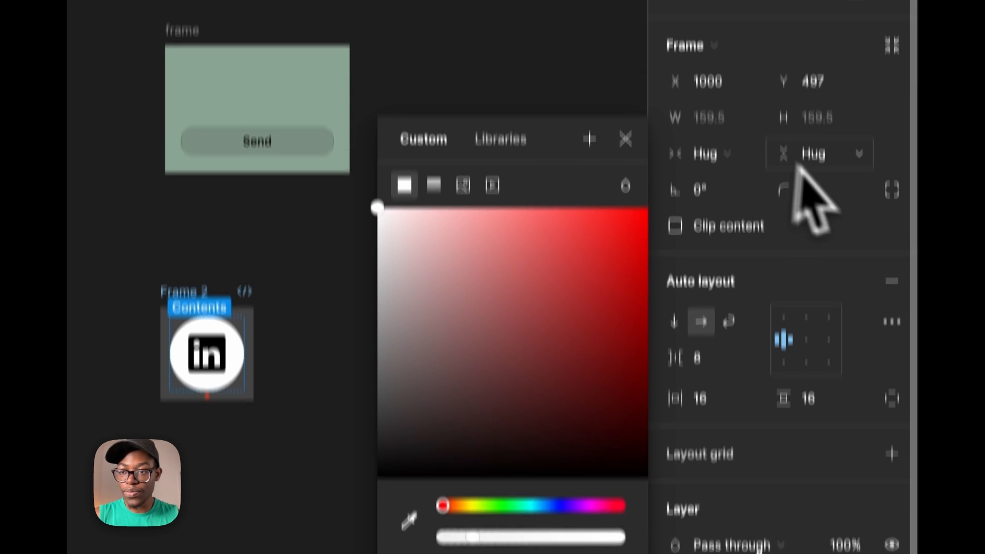
click(822, 19)
key(shift+Up)
key(shift+Up)
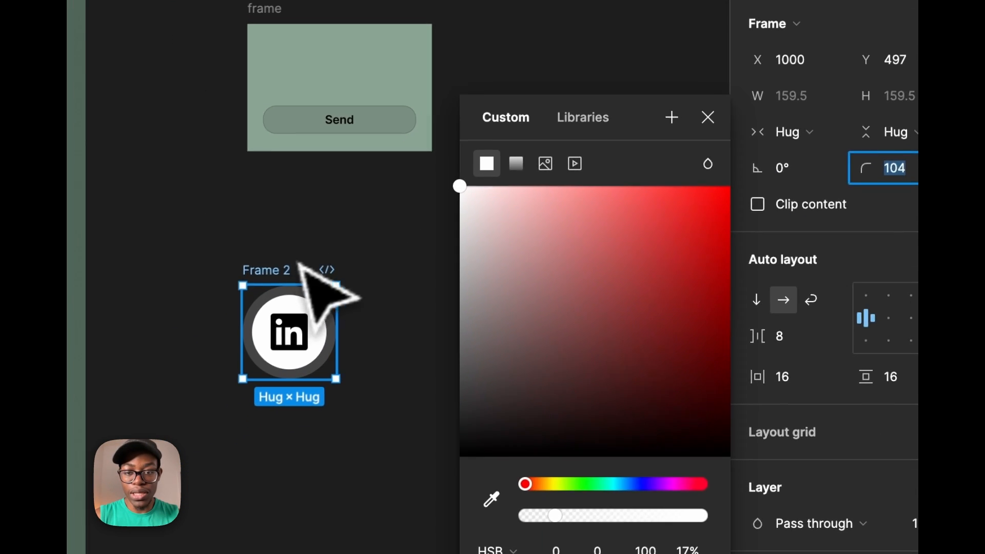
Rename the outer ring "Frame" and set its auto layout padding to 24 on all sides
double_click(200, 378)
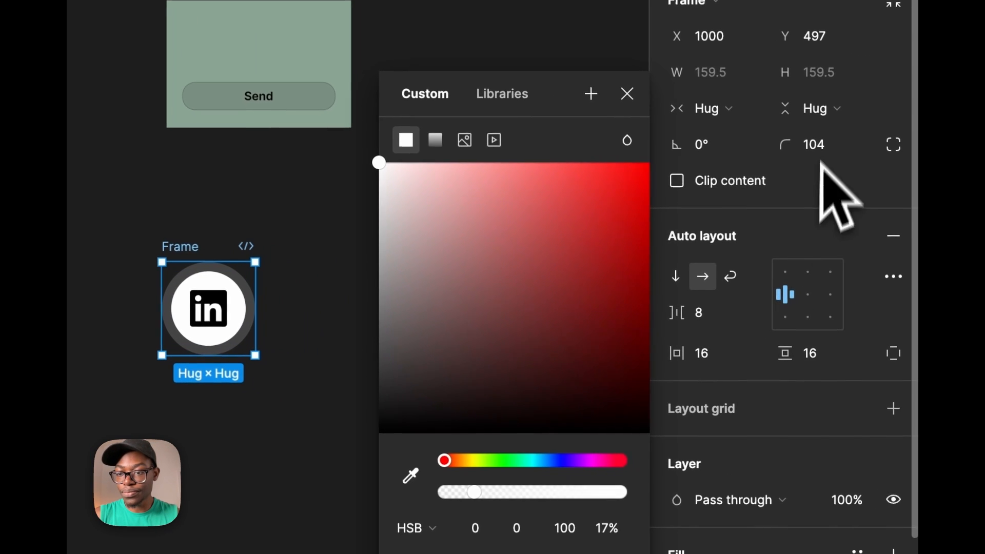
click(904, 370)
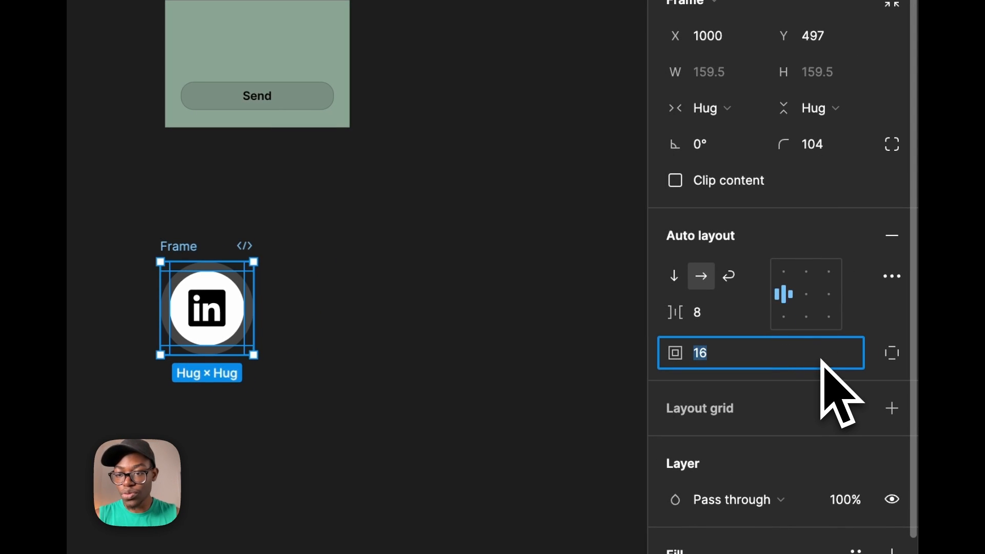
text(24)
key(Return)
click(403, 336)
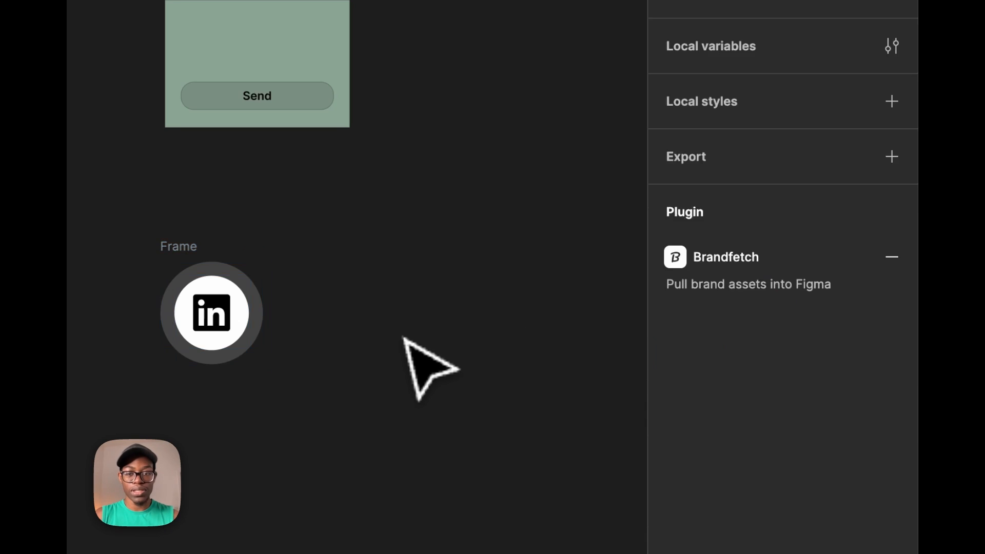
Change the fill of the inner Linkedin circle to a neutral gray, about A2A2A2
click(218, 307)
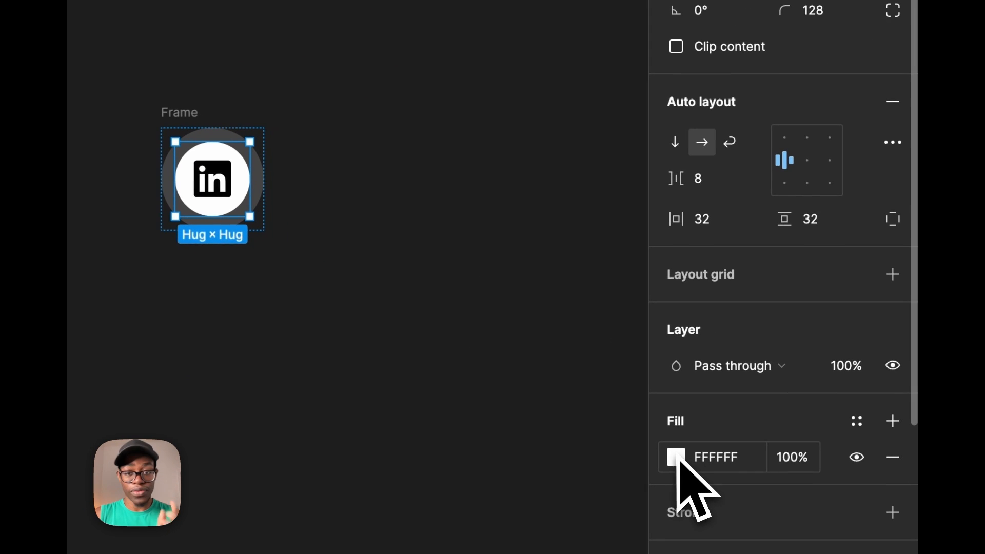
click(750, 489)
drag(413, 105, 378, 75)
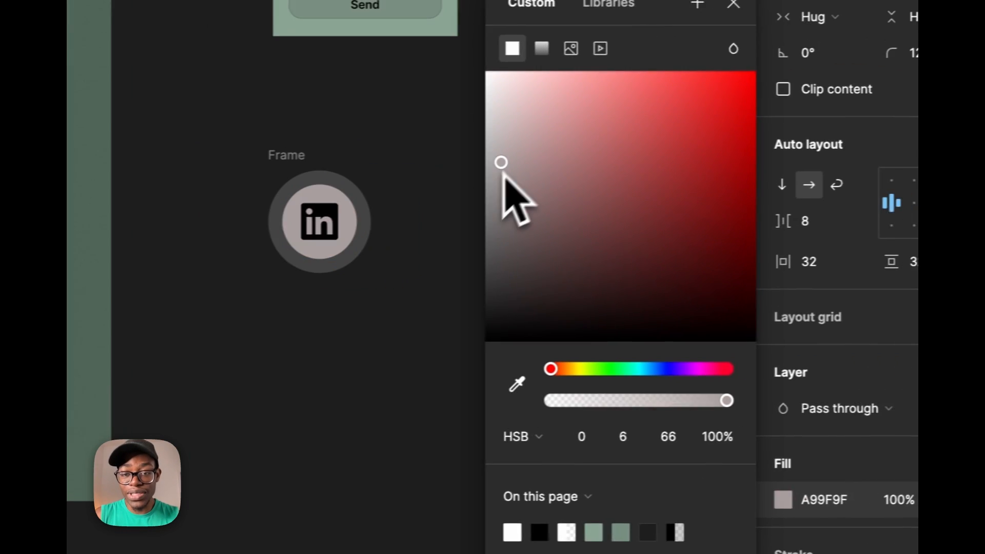
drag(504, 175, 431, 164)
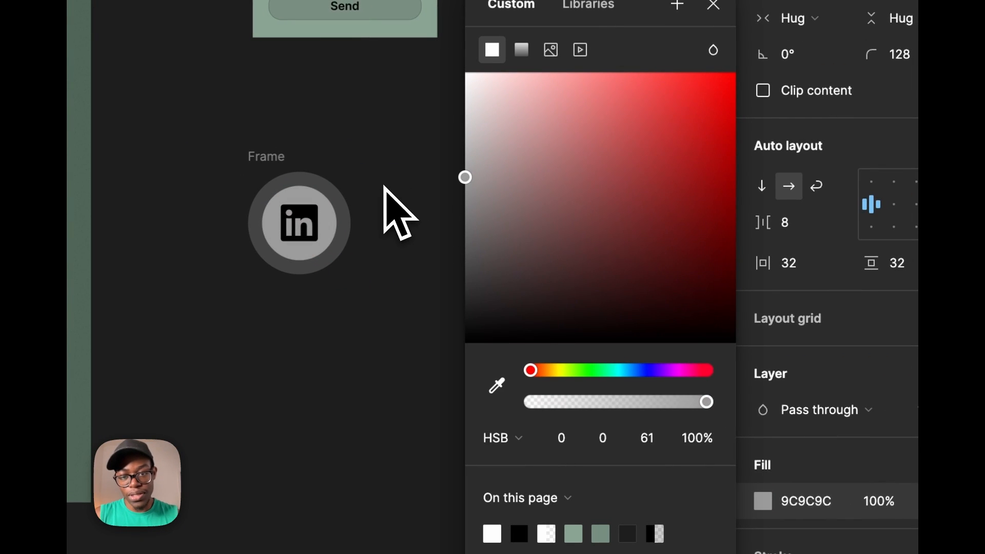
Add a second fill above the black one on the LinkedIn symbol's vector path and make it a linear gradient
click(306, 229)
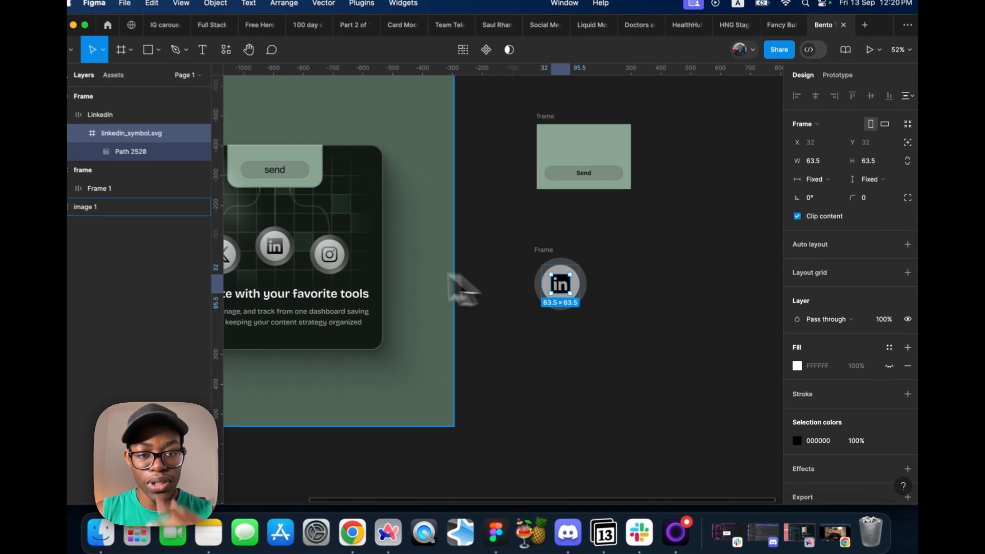
scroll(340, 268, up, 10)
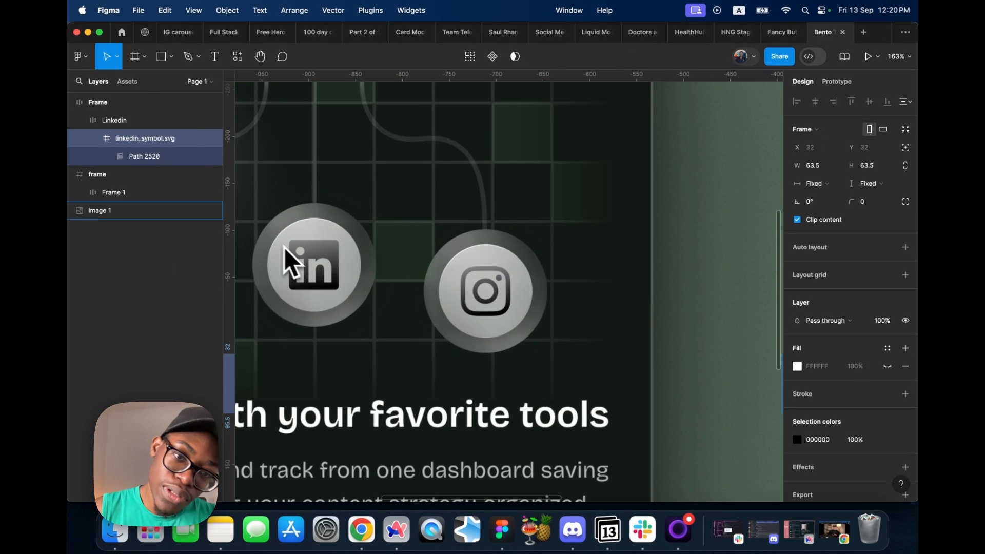
scroll(310, 254, down, 10)
scroll(671, 300, up, 4)
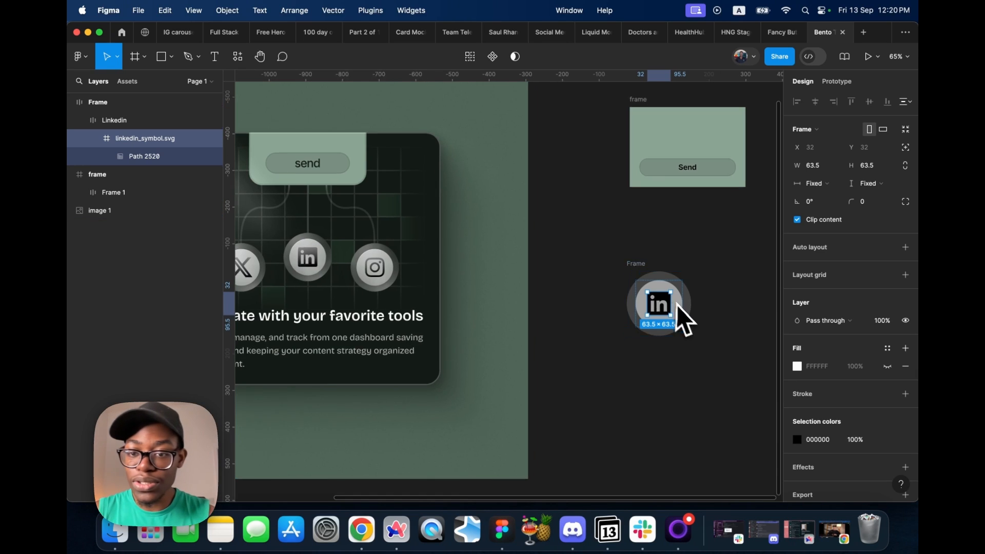
double_click(665, 297)
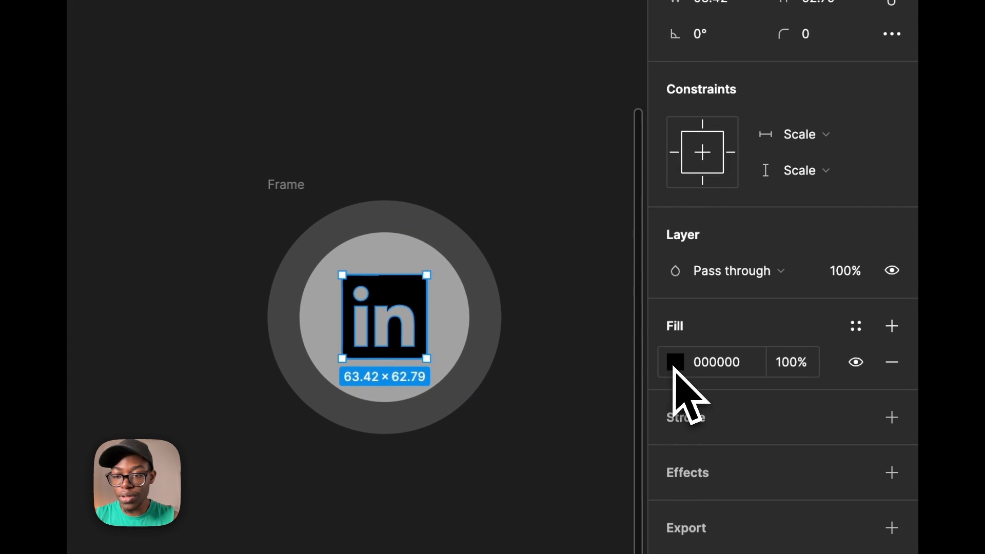
click(682, 360)
click(892, 326)
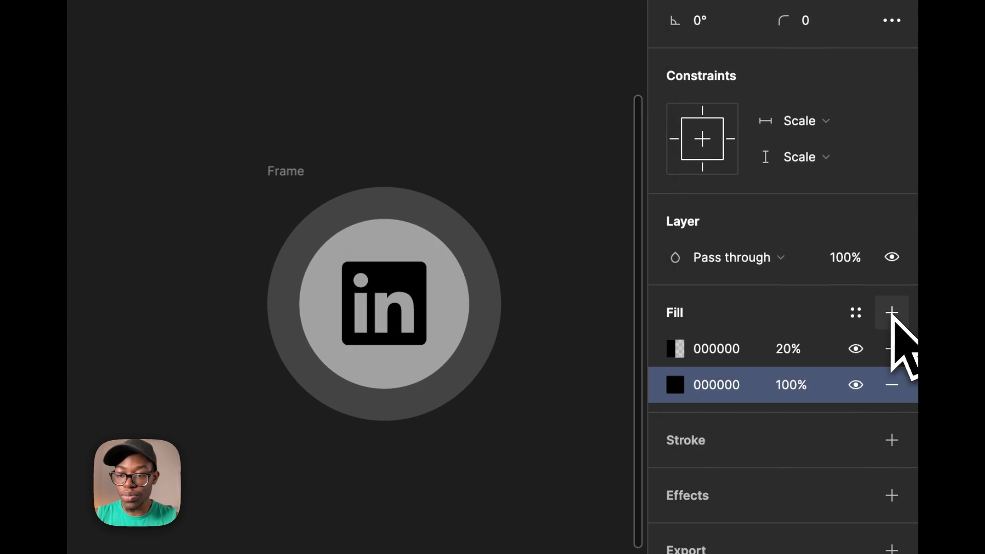
click(676, 348)
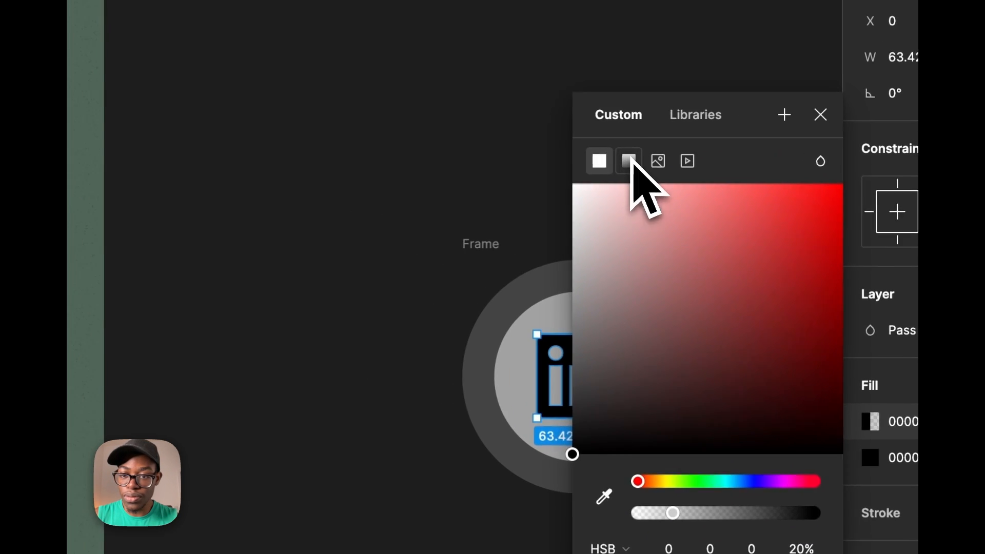
click(433, 89)
scroll(299, 370, down, 4)
scroll(477, 388, up, 6)
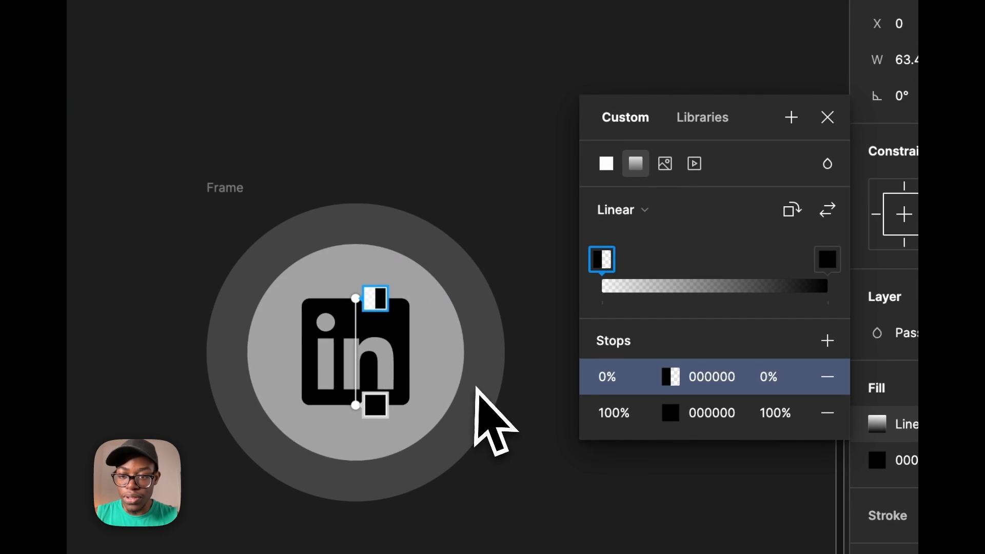
Set both color stops of the symbol's linear gradient to FFFFFF
click(708, 382)
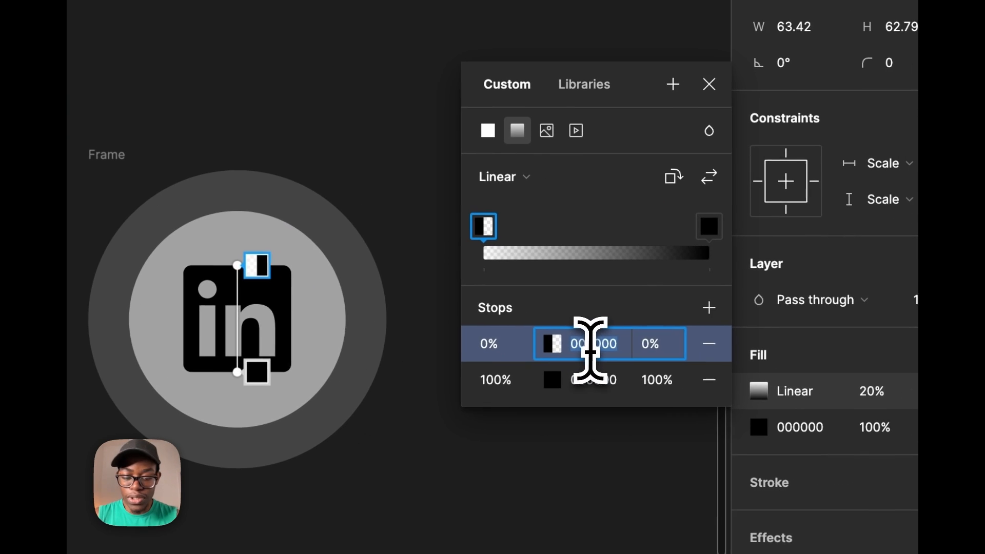
text(FFFFFF)
key(Return)
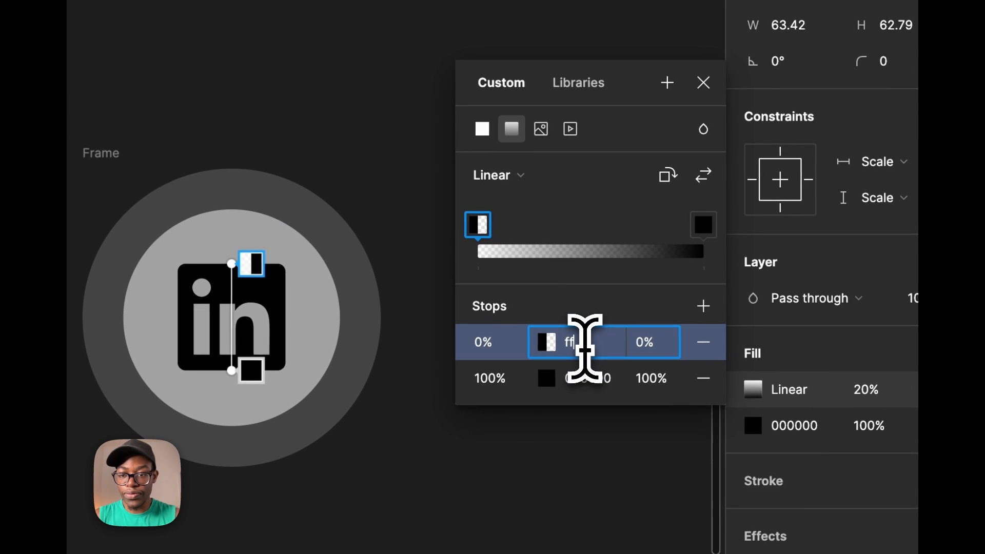
click(577, 377)
text(f)
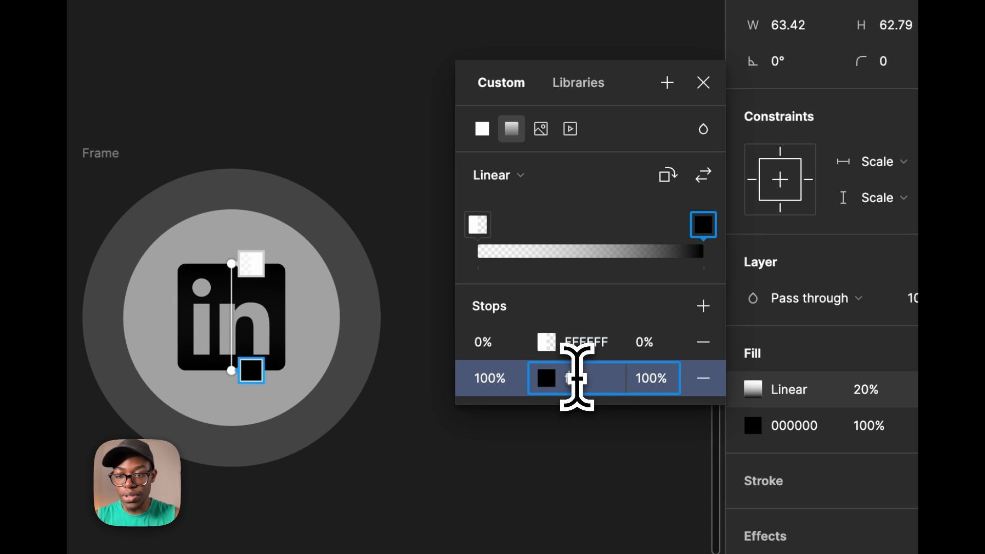
key(Return)
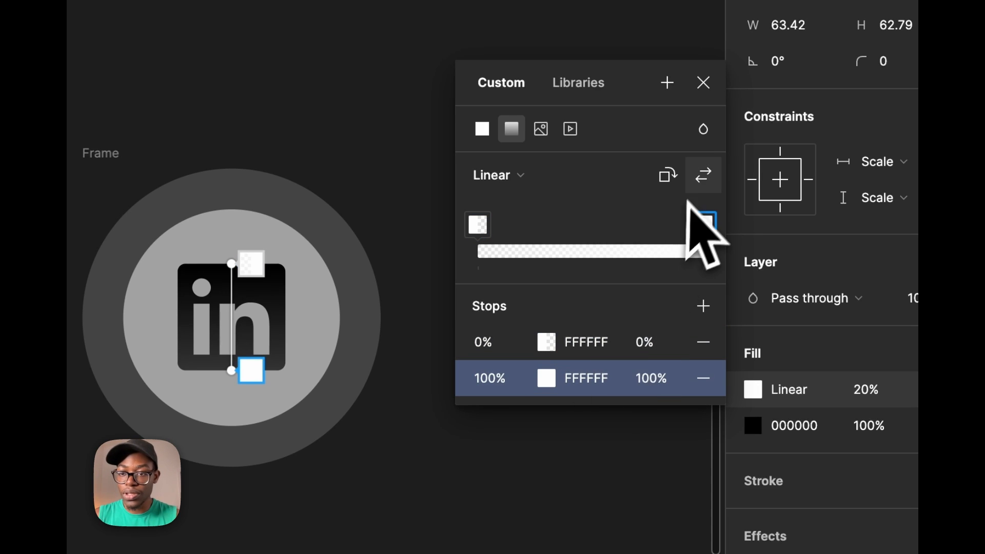
Reverse the symbol's gradient and angle it diagonally from the symbol's upper-left corner to just below its lower-right corner
click(702, 180)
drag(226, 265, 177, 264)
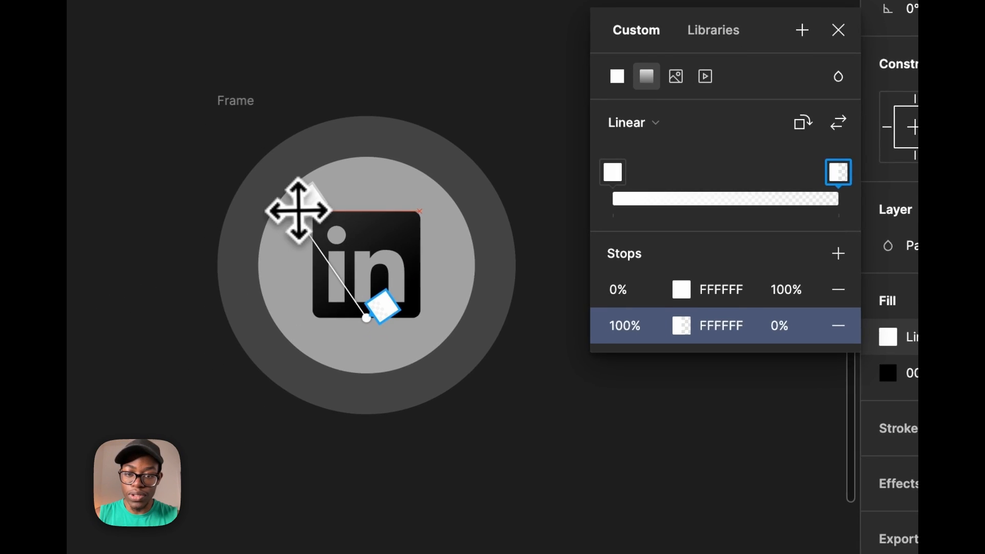
drag(393, 325, 440, 343)
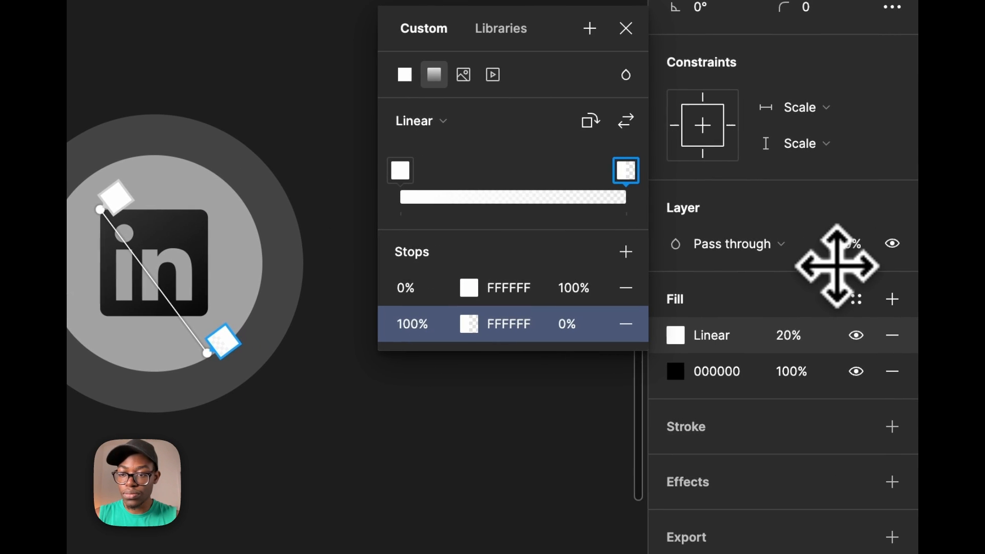
Set the opacity of the symbol's linear gradient fill to 40%
click(803, 335)
text(40)
key(Return)
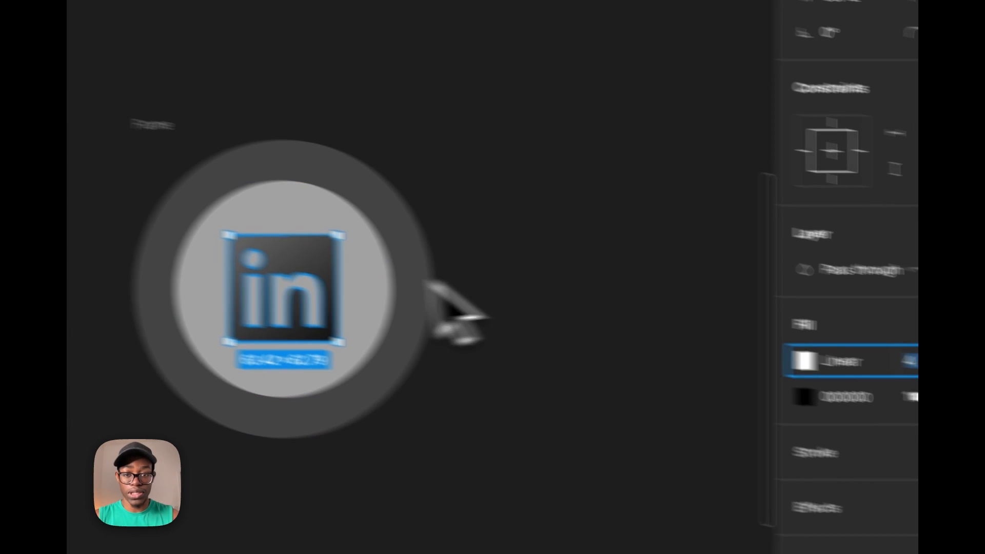
Add a linear gradient stroke to the inner Linkedin circle, fading from FFFFFF at 100% to FFFFFF at 0% opacity
click(194, 193)
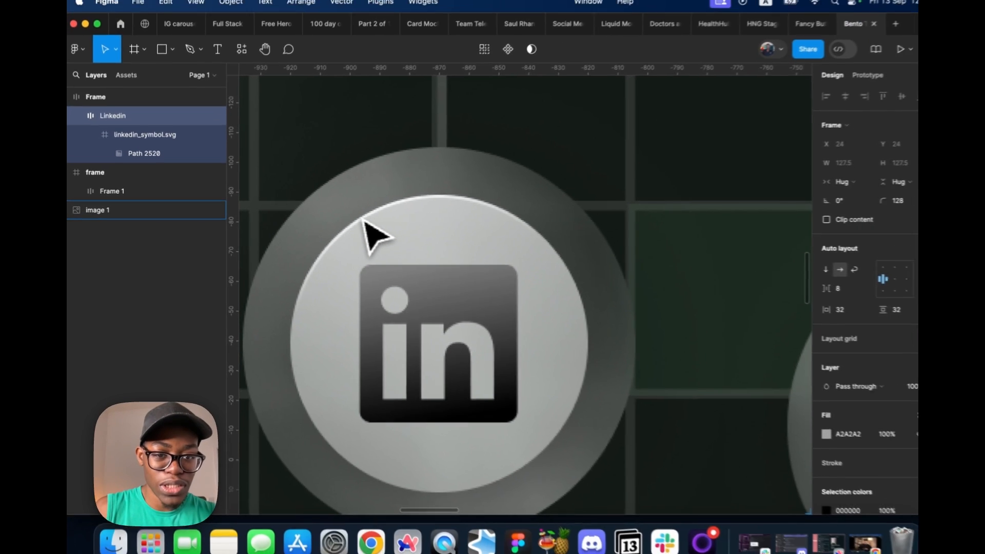
scroll(419, 288, down, 10)
scroll(526, 315, up, 3)
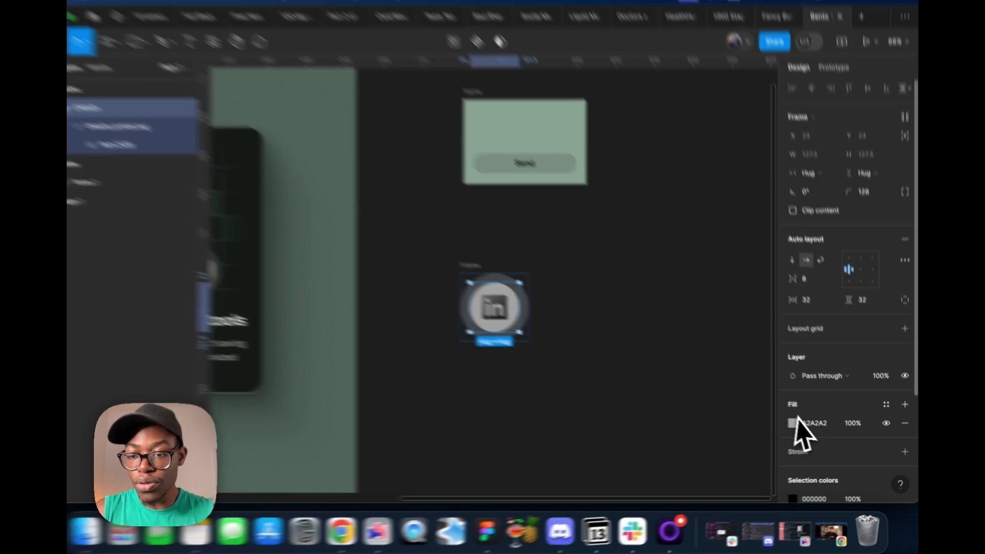
click(823, 455)
click(675, 466)
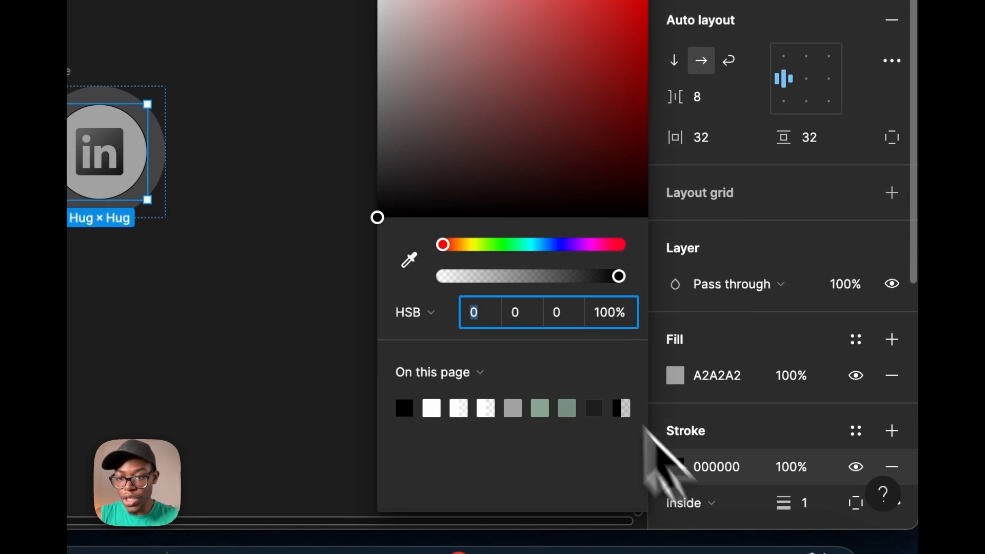
click(565, 143)
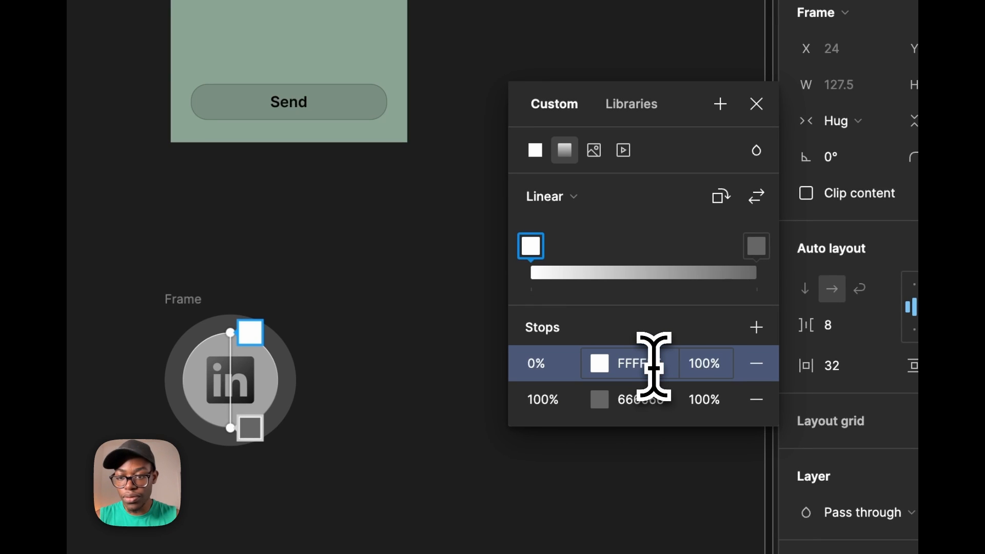
click(655, 398)
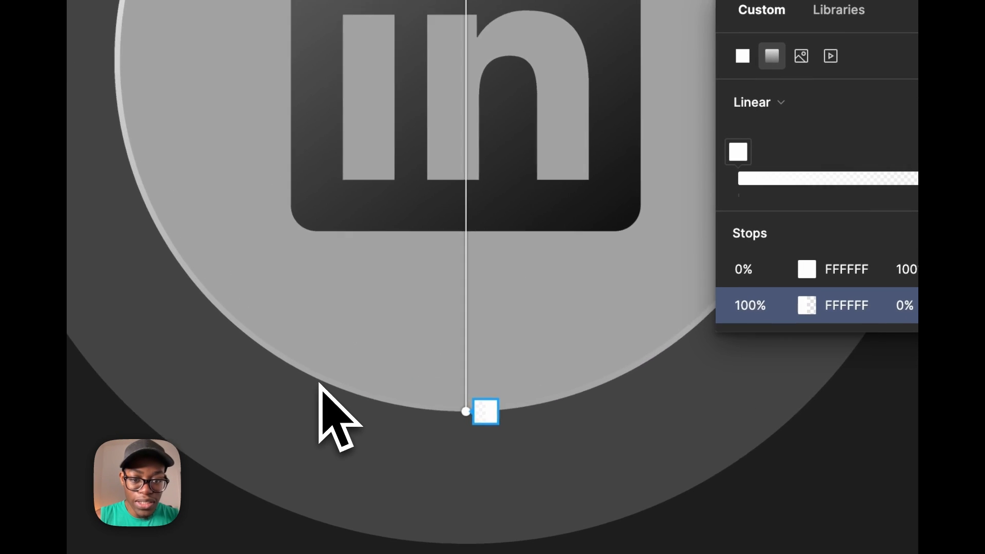
Move the start of the inner circle's stroke gradient toward the circle's upper-left side
scroll(319, 382, down, 5)
drag(403, 140, 283, 137)
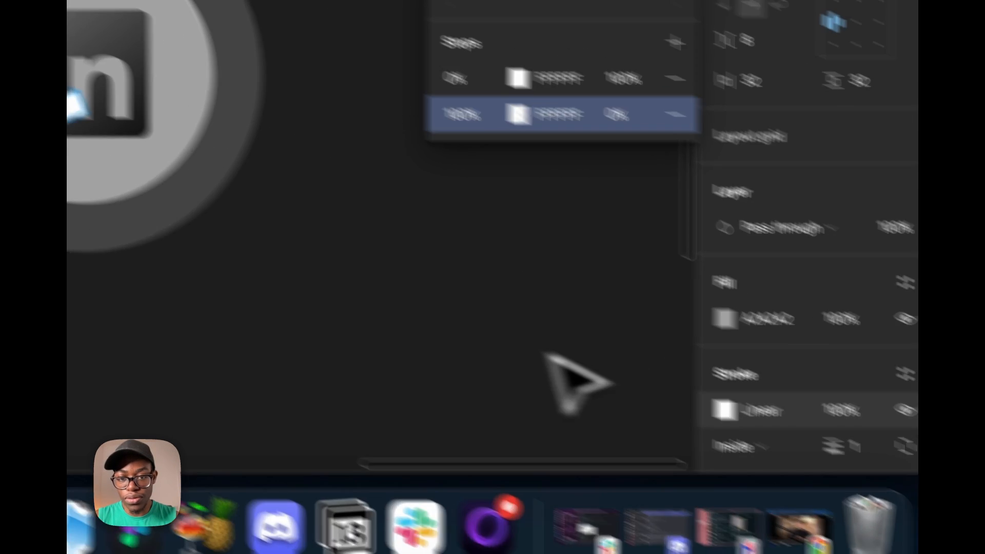
click(545, 354)
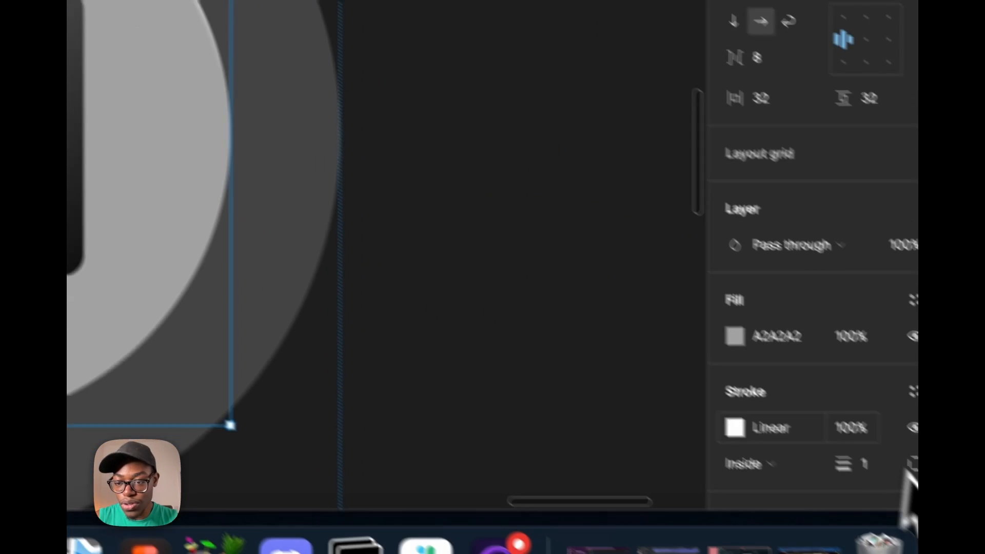
Set the opacity of the inner circle's linear gradient stroke to 60%
click(860, 434)
text(80)
key(Return)
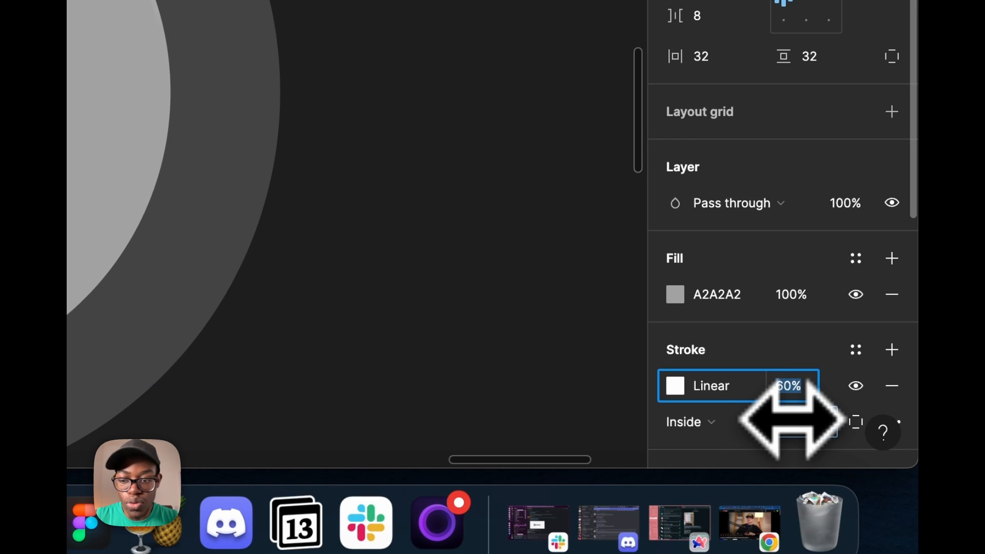
key(Return)
click(469, 117)
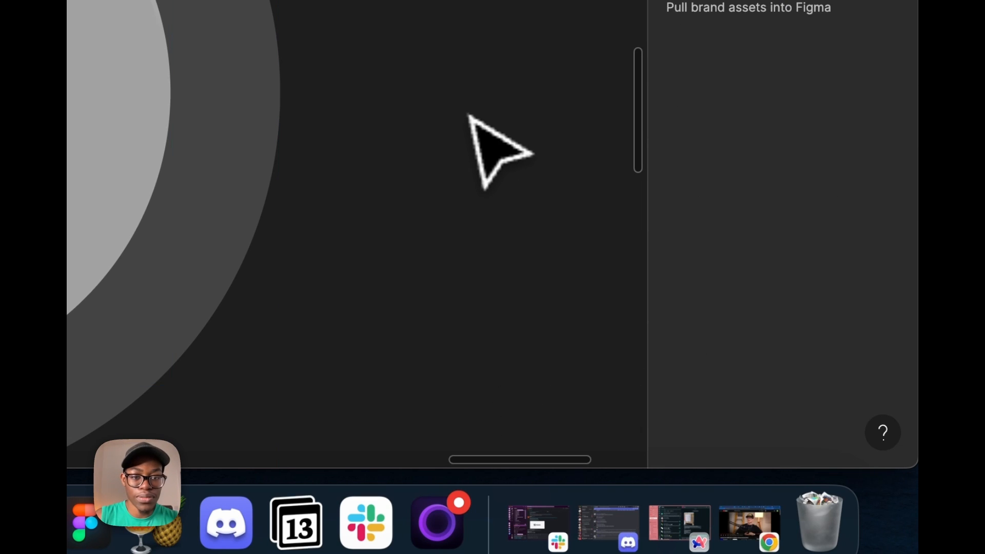
Add a second fill to the outer ring frame and place it beneath the FFFFFF fill
scroll(451, 121, down, 10)
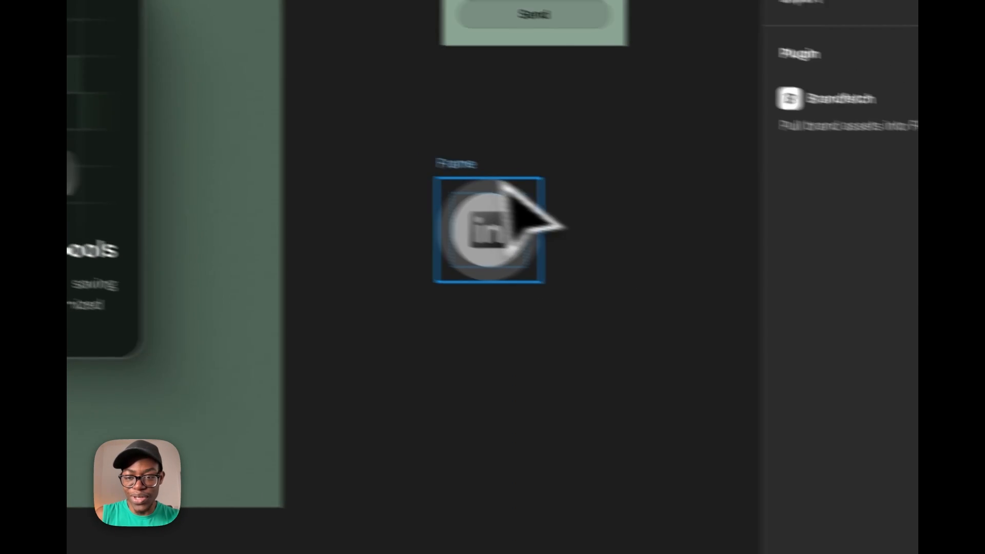
click(677, 226)
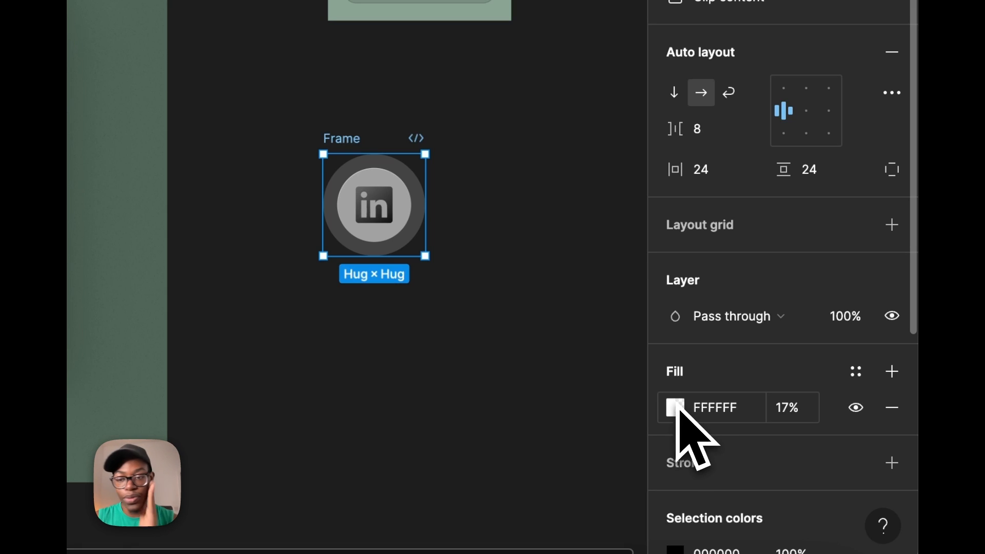
click(855, 406)
click(854, 406)
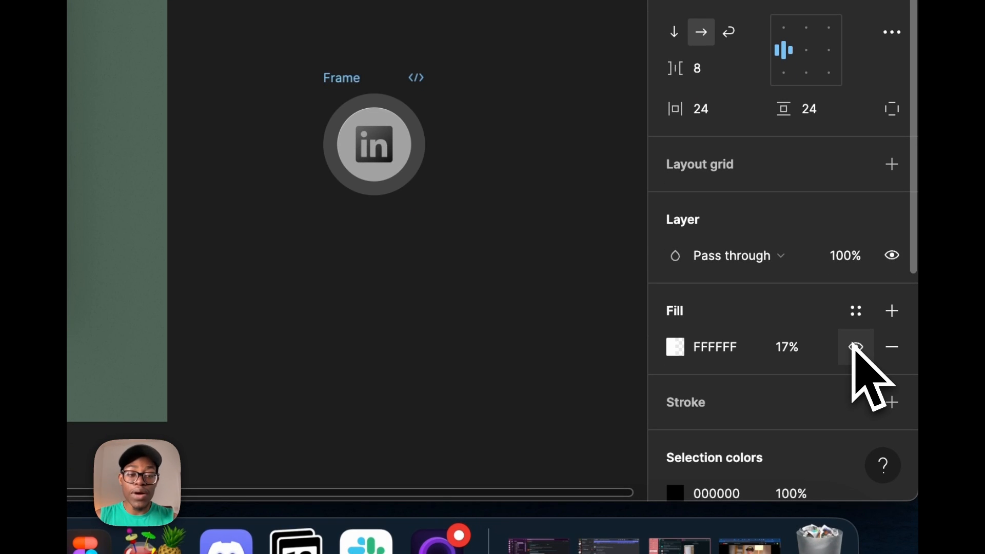
click(892, 311)
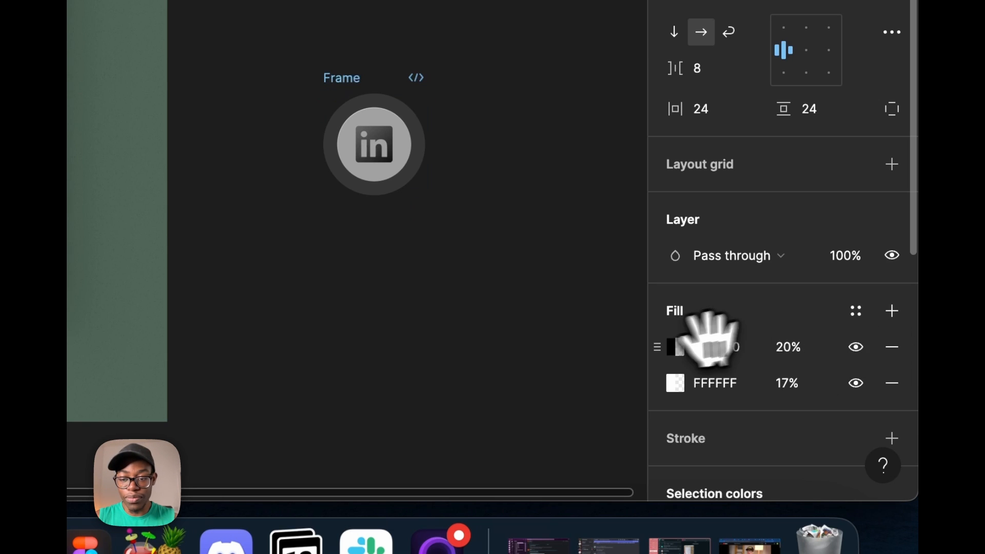
drag(708, 334, 662, 349)
drag(662, 393, 665, 398)
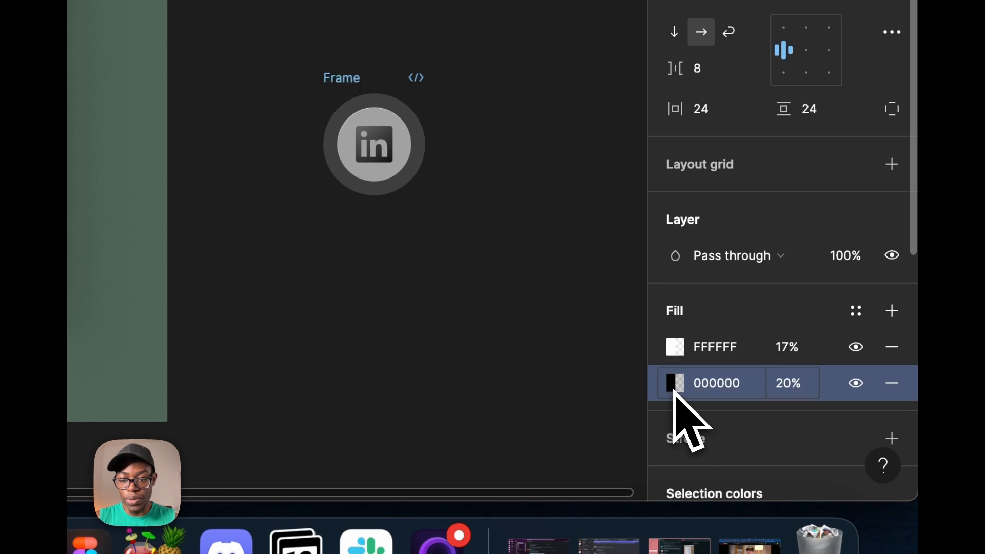
Change the ring's lower fill to a linear gradient and hide the FFFFFF fill above it
click(675, 382)
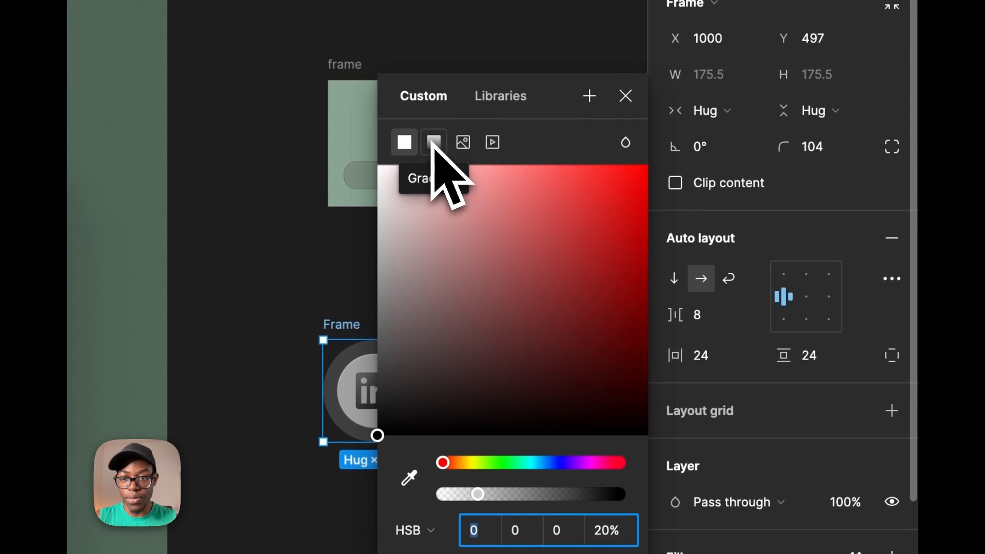
click(434, 144)
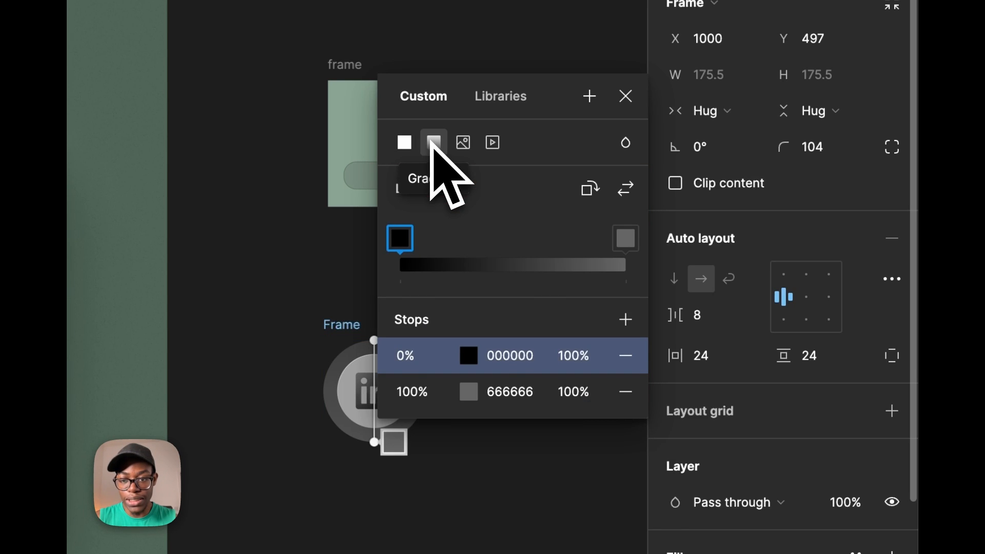
click(855, 350)
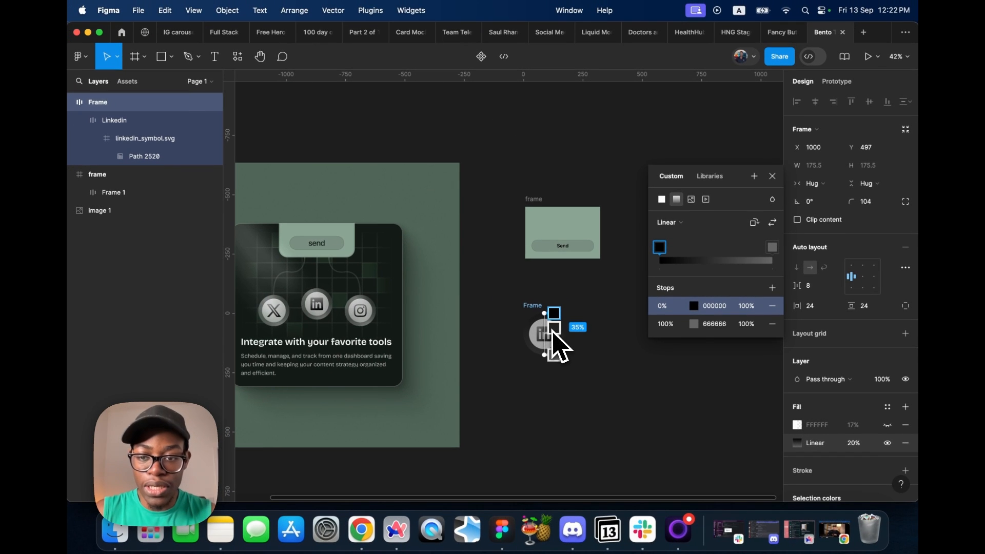
Set the gradient's 100% stop to 000000 and add a middle stop at 50% coloured FFFFFF
scroll(269, 313, up, 5)
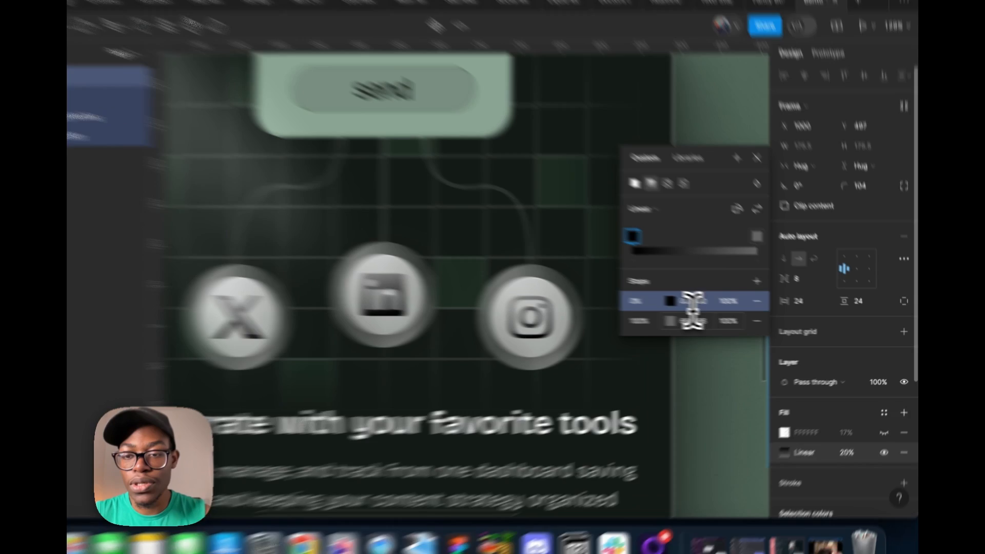
click(710, 323)
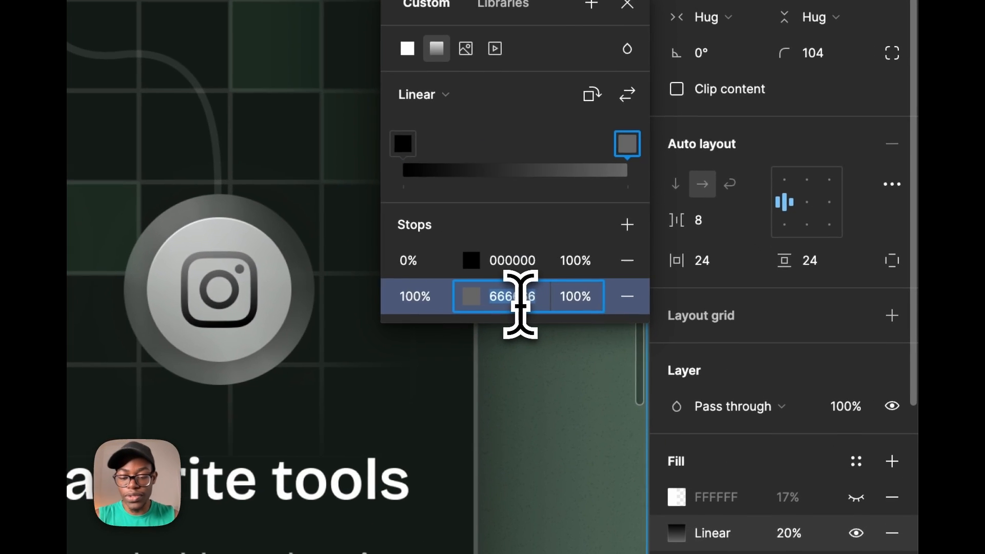
text(000000)
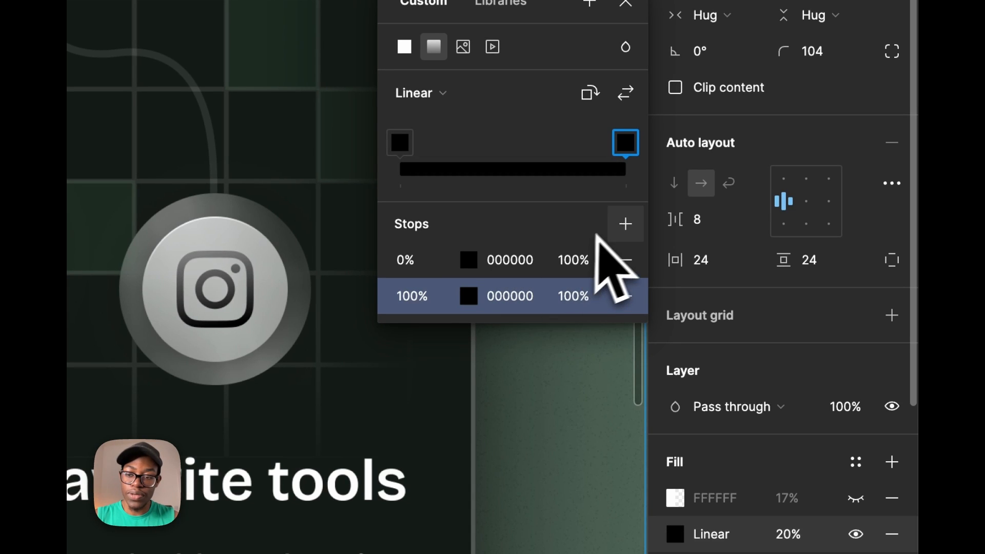
click(625, 224)
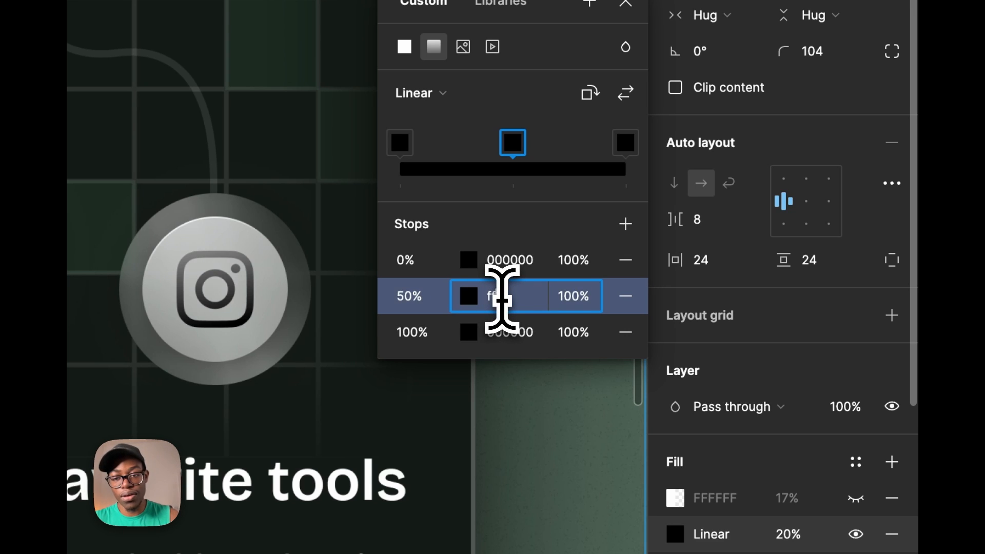
key(Return)
Angle the ring's gradient diagonally from lower-left to upper-right, so the white band crosses the upper-left and lower-right of the ring
scroll(365, 267, down, 6)
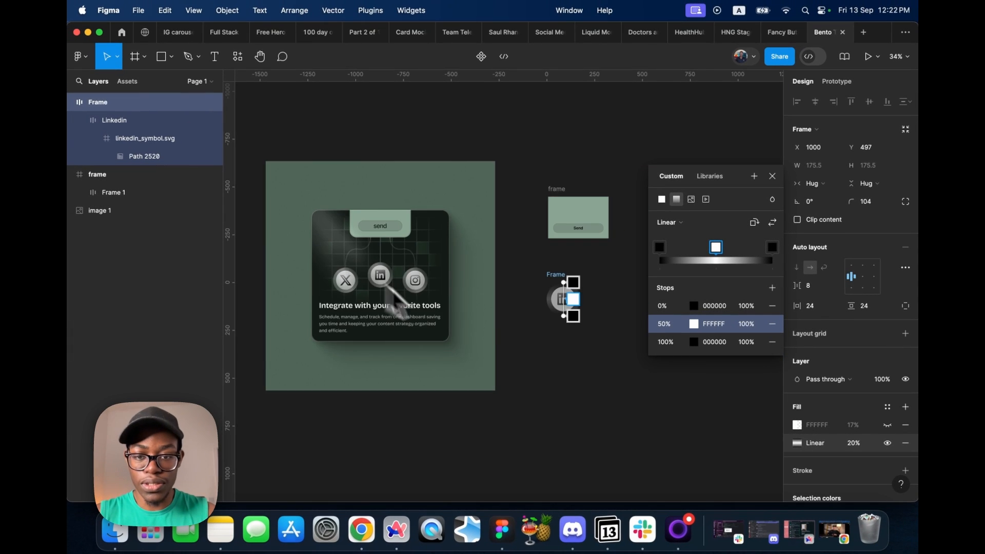
scroll(590, 296, up, 10)
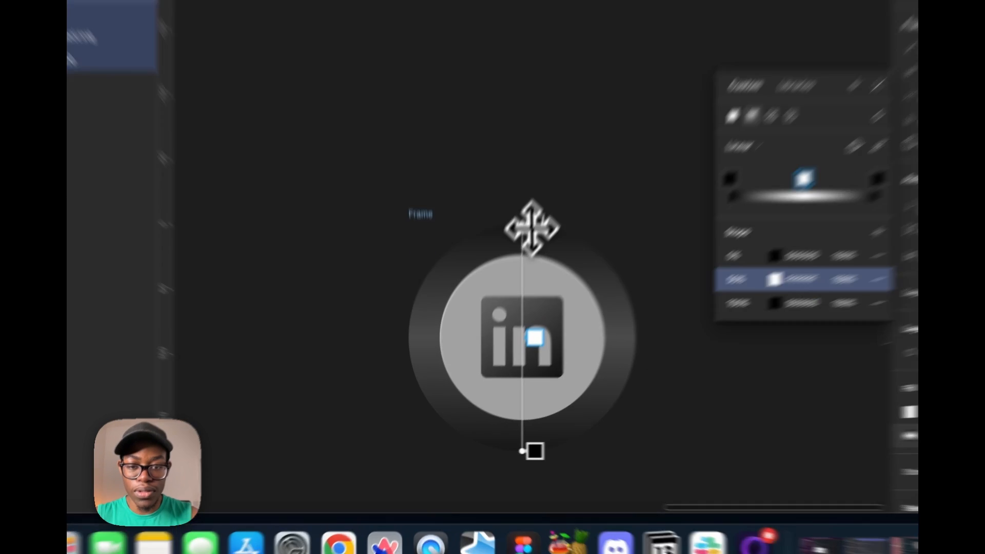
drag(532, 228, 407, 236)
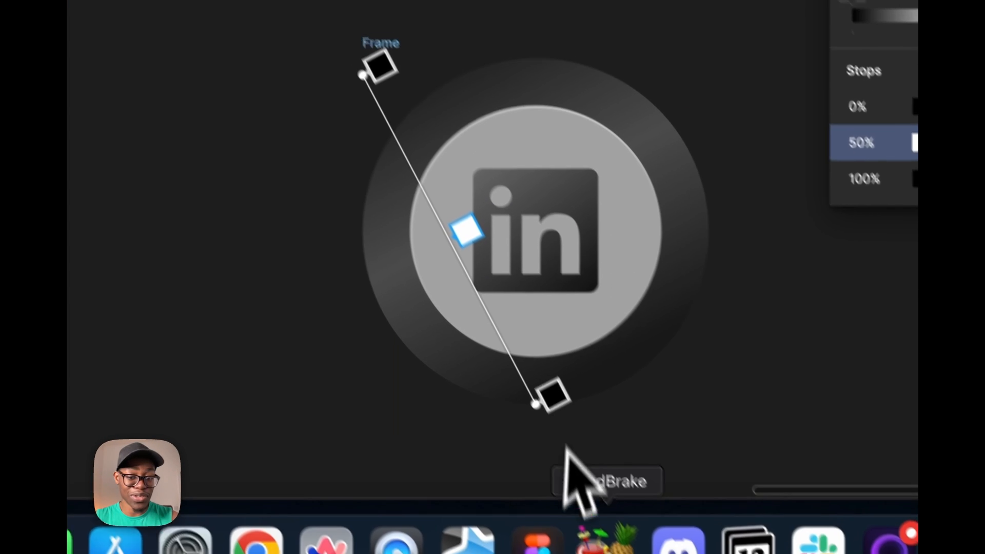
drag(536, 433, 719, 161)
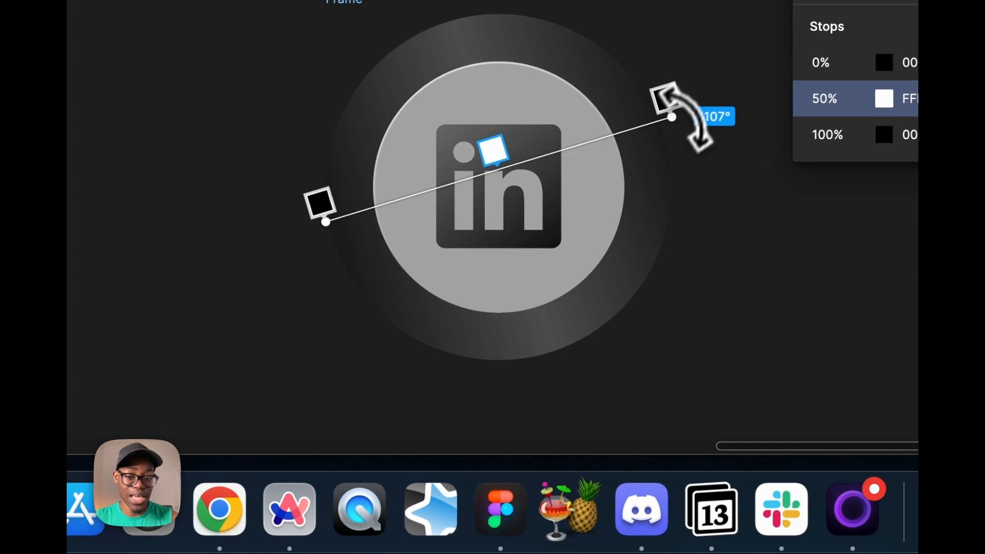
drag(682, 117, 710, 108)
drag(309, 233, 337, 276)
key(Escape)
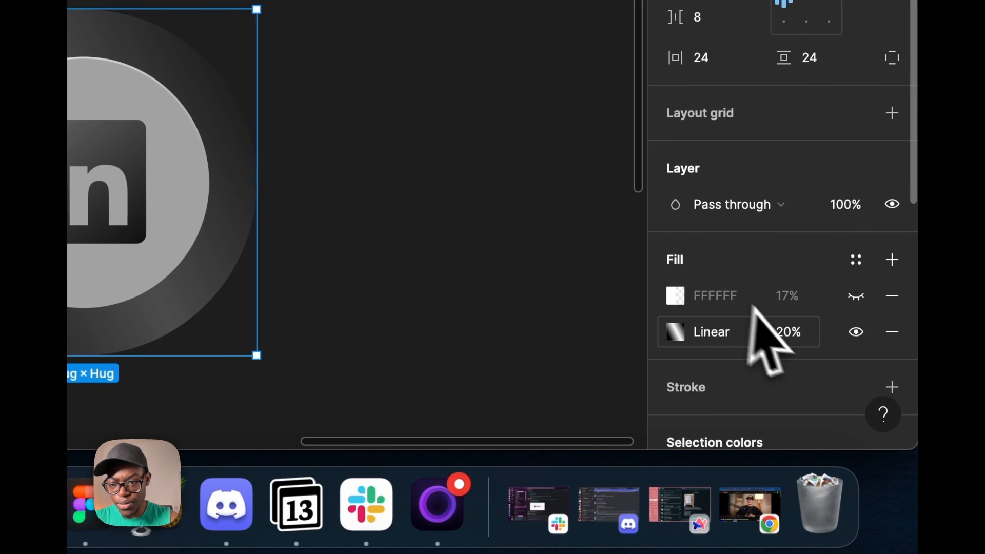
Try the ring's linear gradient fill at opacities up to 100% and bring it back to 20%
key(shift+Up)
key(shift+Up)
key(shift+Up)
key(shift+Up)
key(shift+Up)
key(shift+Up)
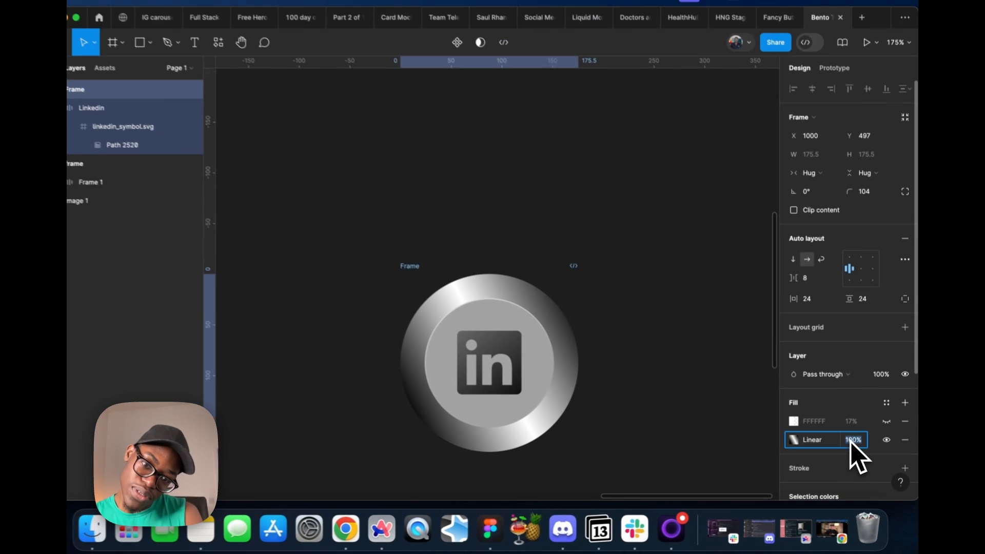
key(shift+Down)
key(shift+Down)
key(shift+Down)
key(shift+Down)
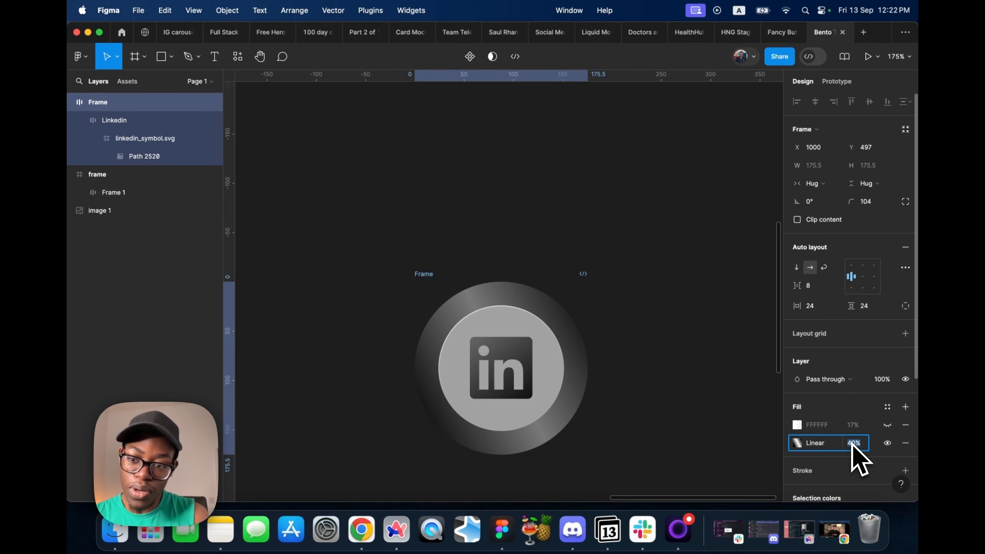
key(shift+Down)
key(shift+Down)
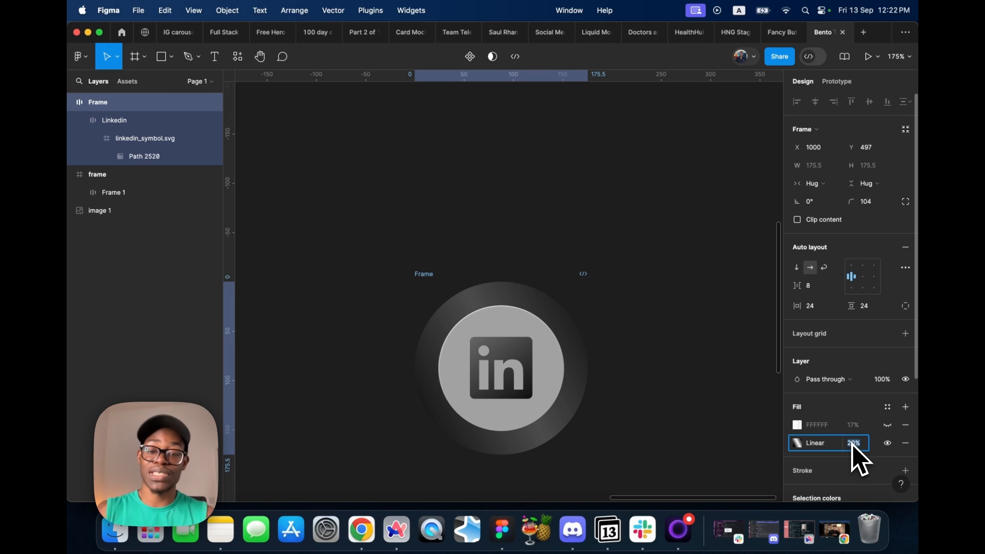
Make the ring frame's hidden FFFFFF fill visible again above the linear gradient
scroll(479, 358, down, 4)
scroll(463, 360, down, 6)
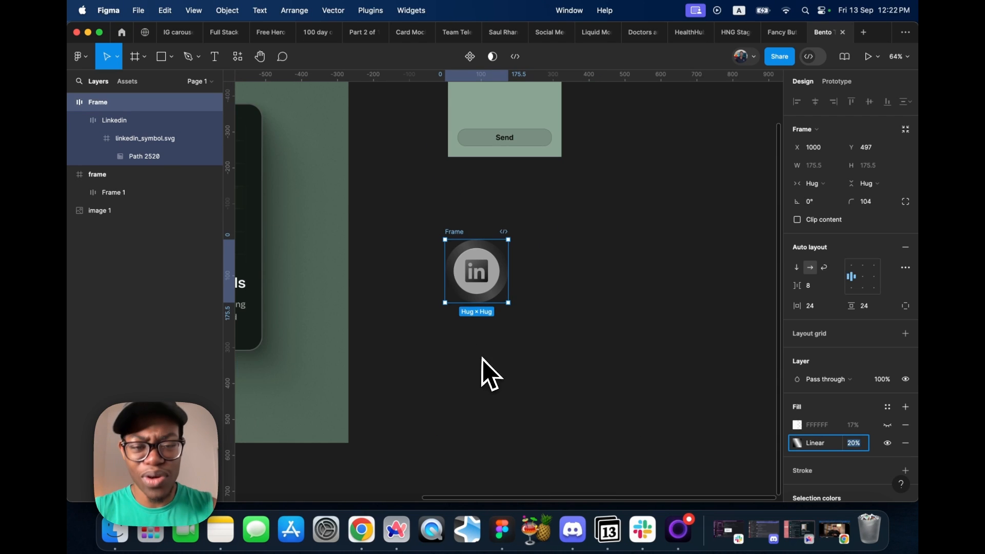
click(887, 425)
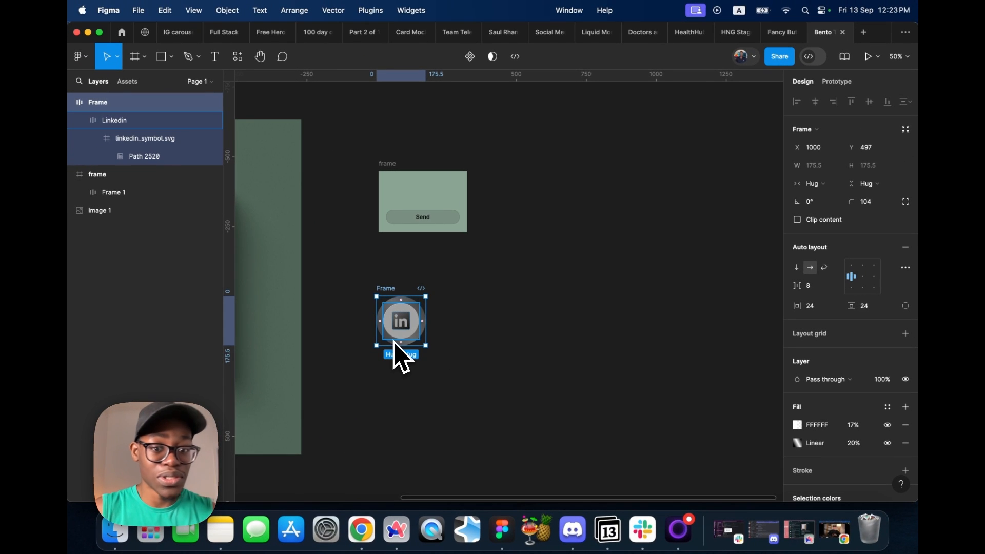
Add an effect to the outer ring frame and try it as a layer blur
scroll(567, 340, down, 5)
scroll(817, 411, down, 3)
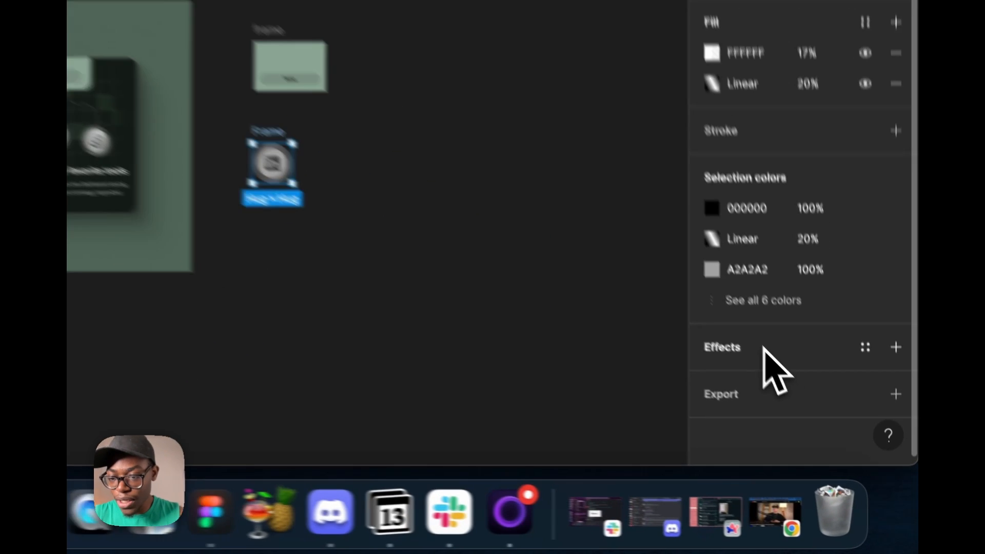
click(834, 432)
click(829, 450)
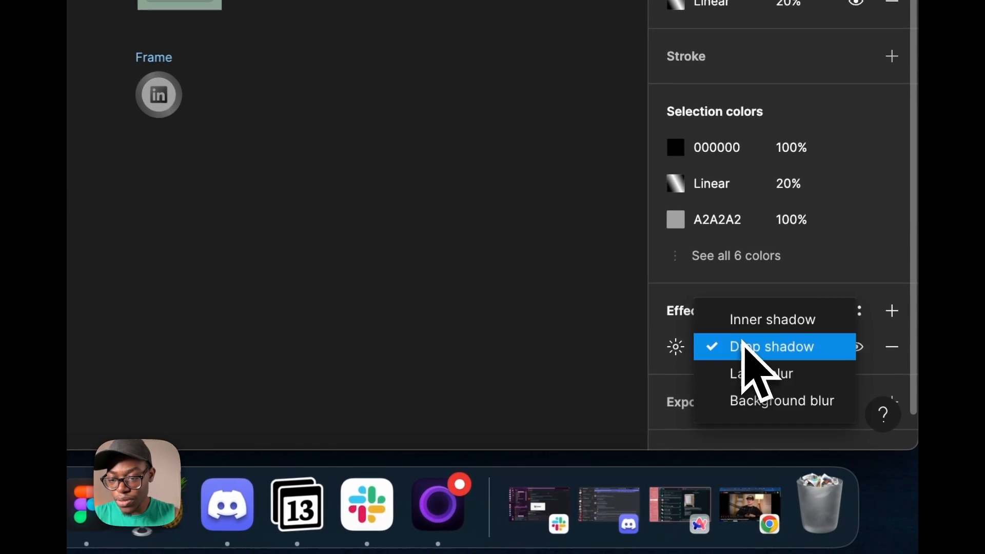
click(743, 373)
click(735, 345)
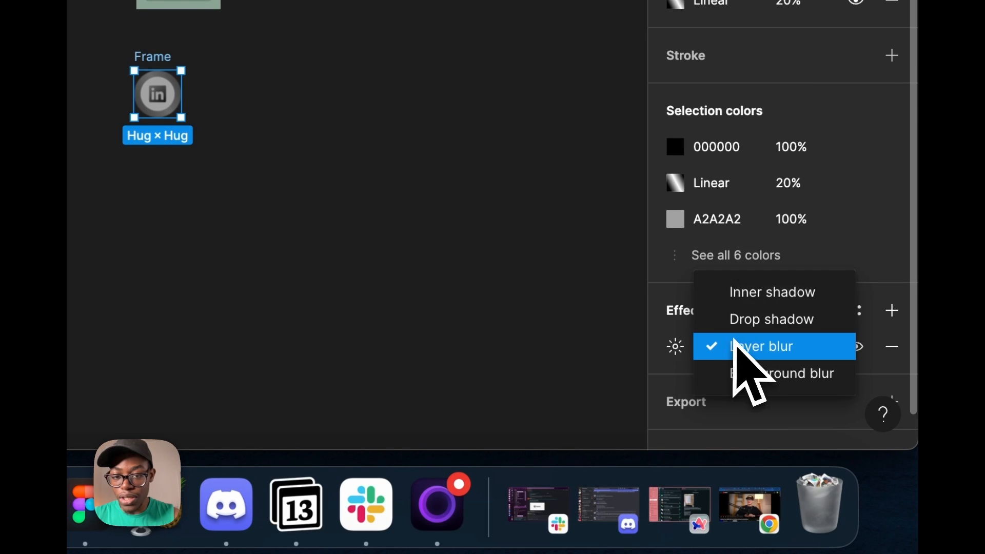
click(322, 120)
scroll(138, 90, up, 5)
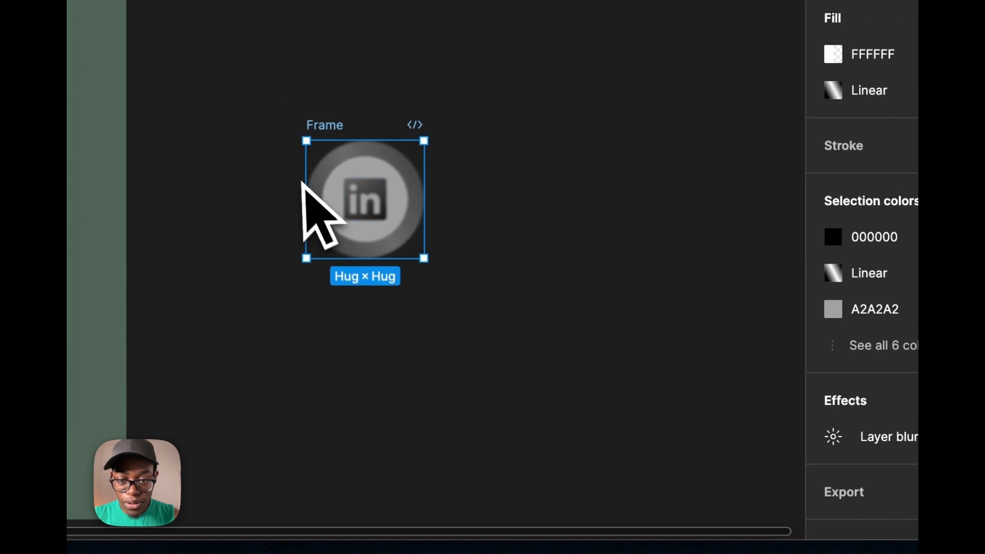
scroll(439, 237, up, 5)
Switch the ring frame's effect to background blur and raise its blur to about 15.5
click(895, 437)
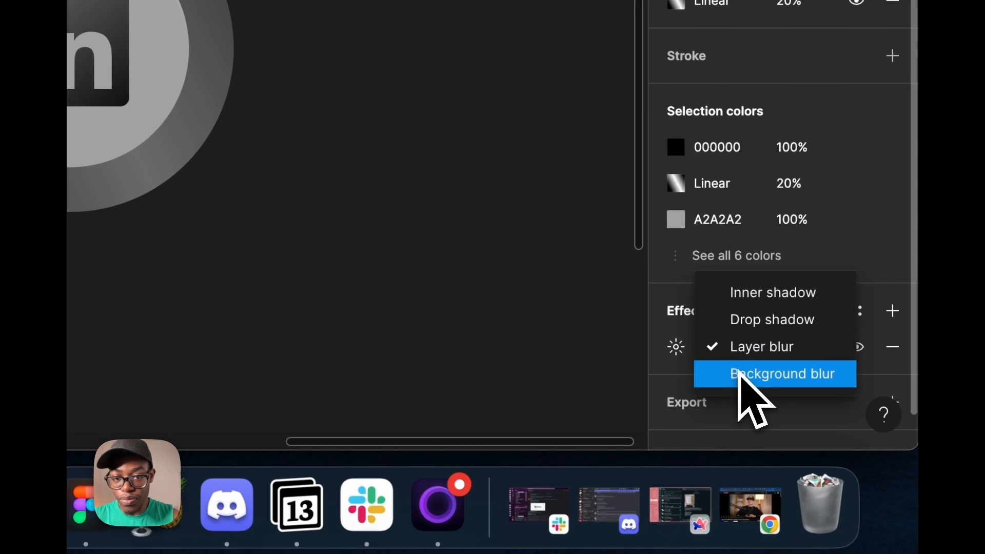
click(739, 373)
click(675, 347)
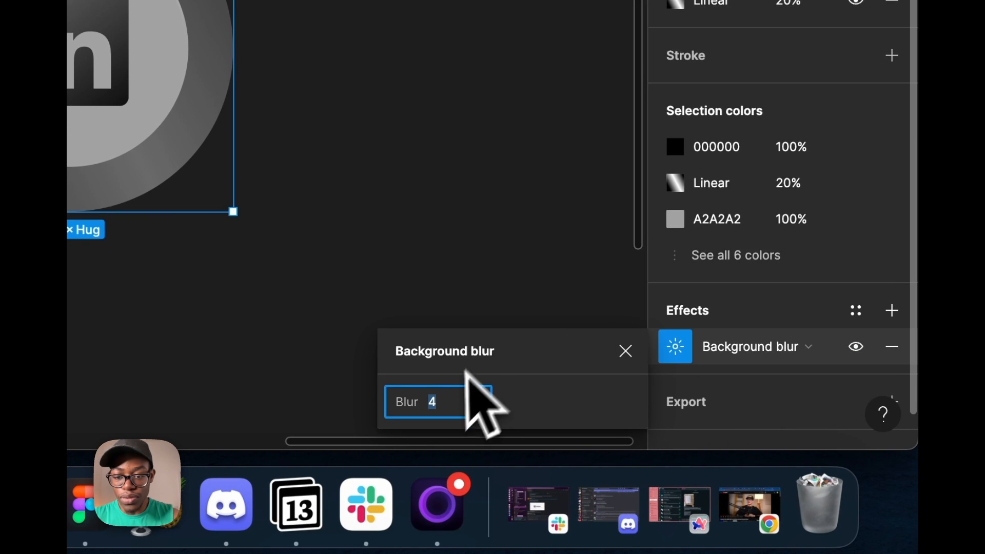
drag(427, 408, 641, 416)
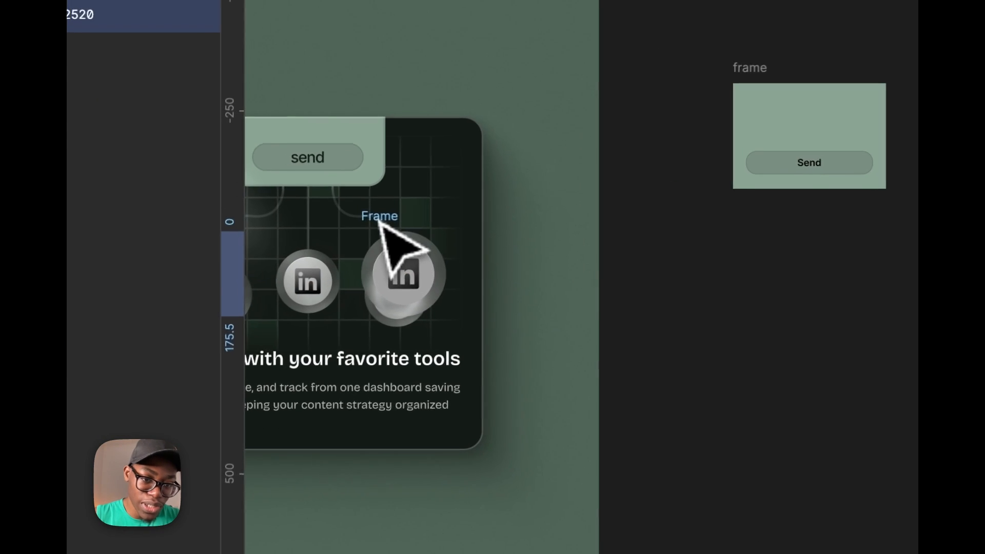
Position the Linkedin icon frame over the reference card so it partly overlaps the upper right of the Instagram icon
drag(379, 222, 407, 239)
scroll(379, 269, up, 5)
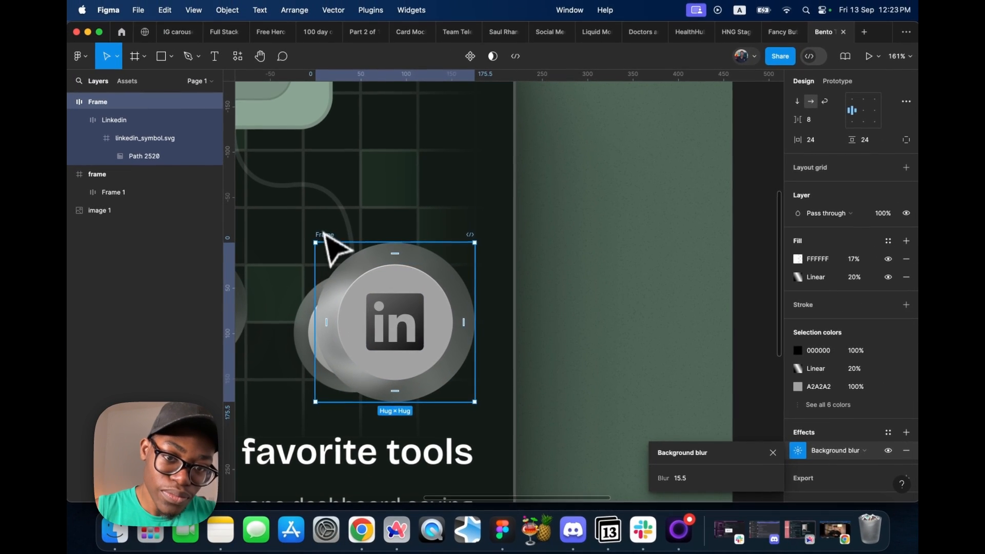
drag(324, 236, 340, 163)
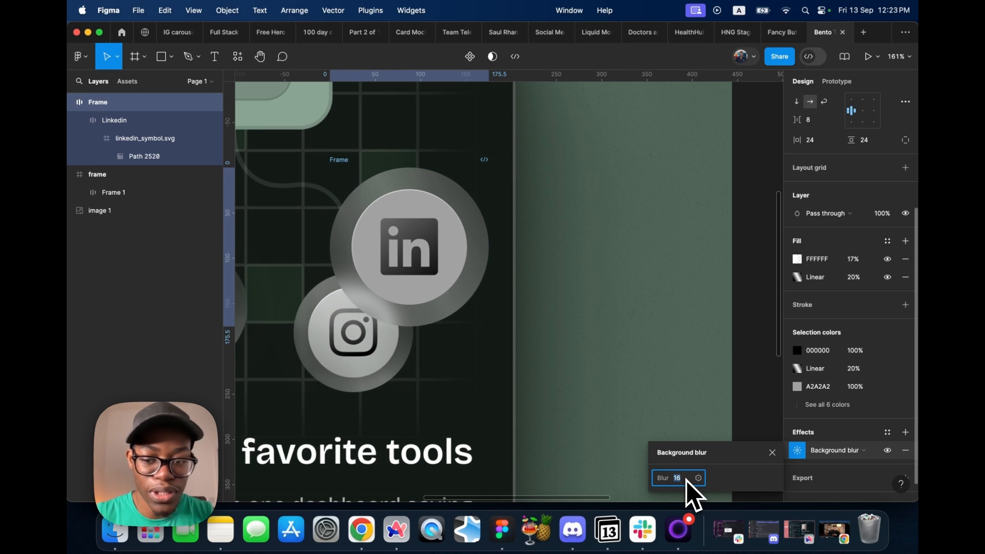
Move the Linkedin icon frame off the reference card and duplicate it twice to form a row of three icons
scroll(361, 310, down, 10)
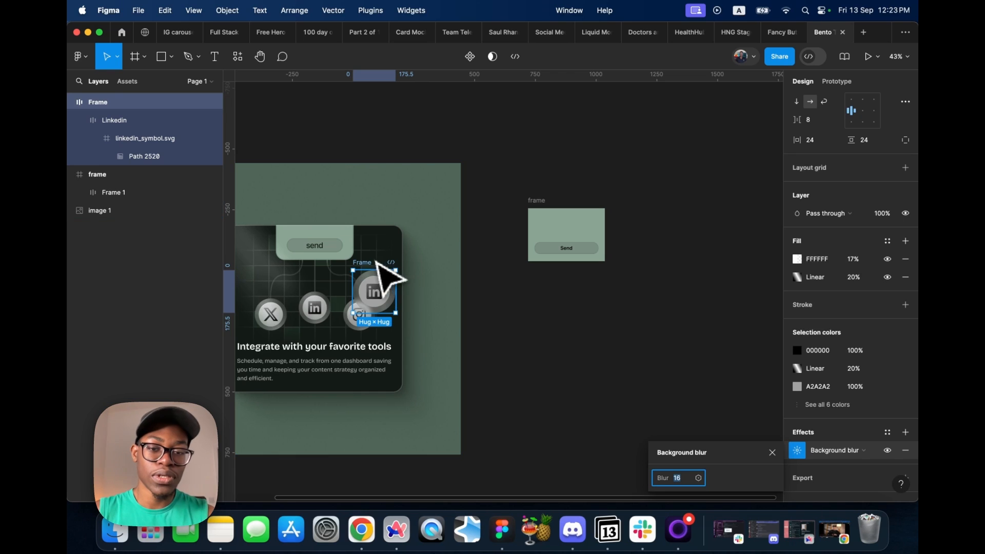
drag(364, 263, 522, 289)
key(super+d)
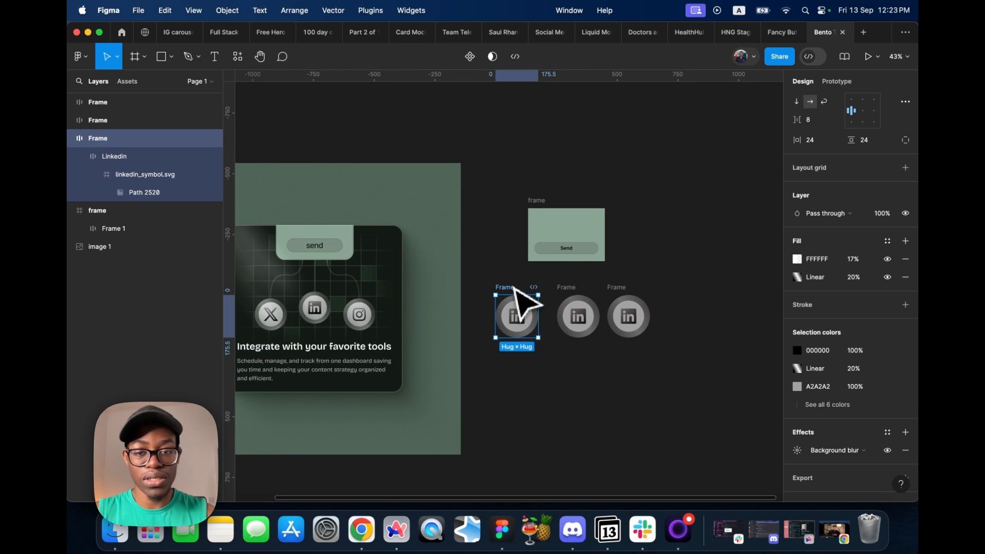
Move the green send frame slightly so it sits above the middle of the Linkedin icon row
drag(532, 200, 551, 194)
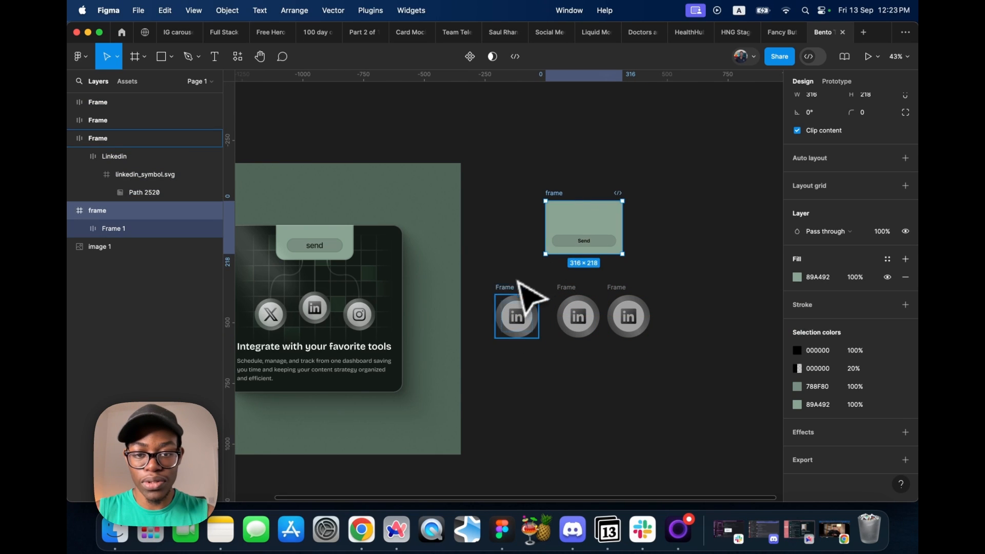
drag(486, 280, 671, 362)
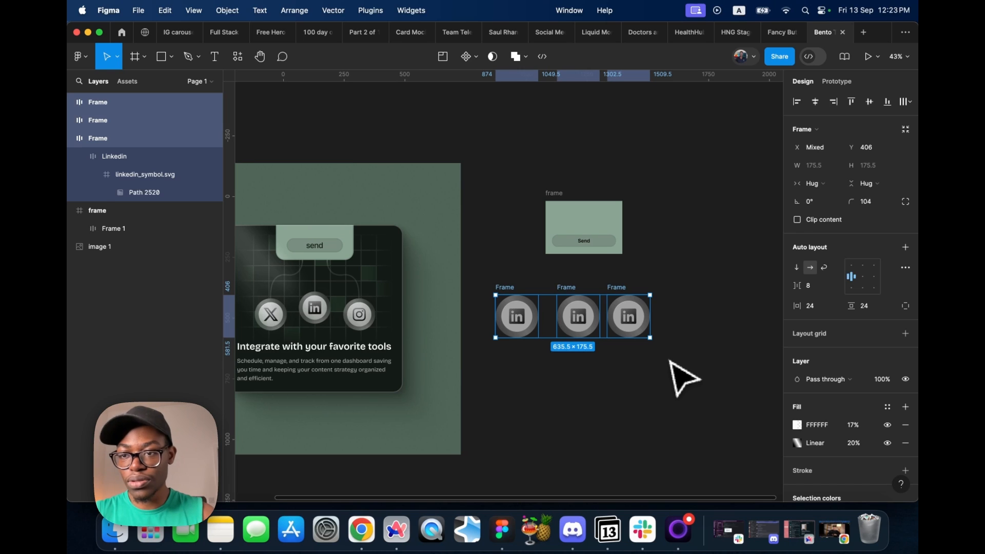
click(673, 377)
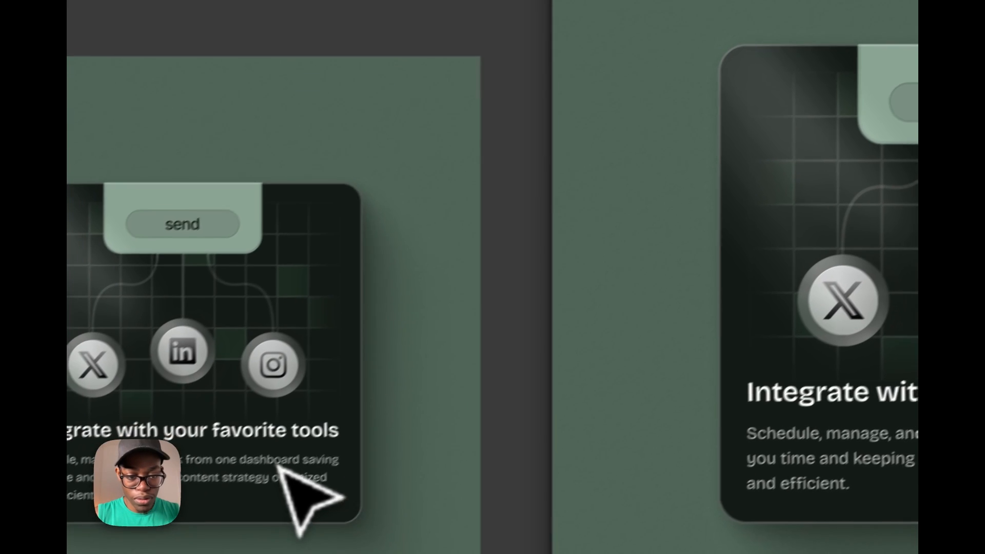
Inspect the typeface of the "Integrate with your favorite tools" heading in the original design and return to the Bento Tutorial file
click(262, 434)
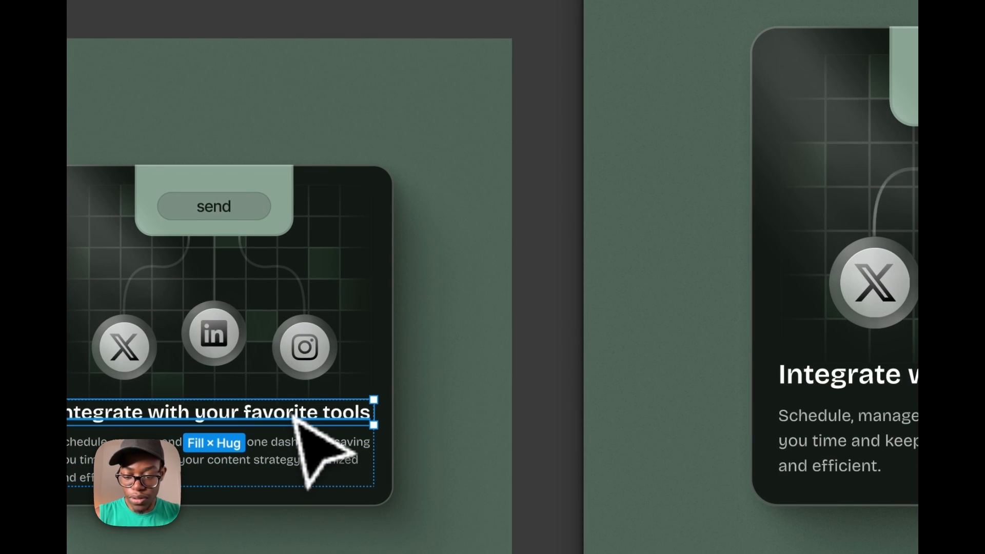
key(shift+r)
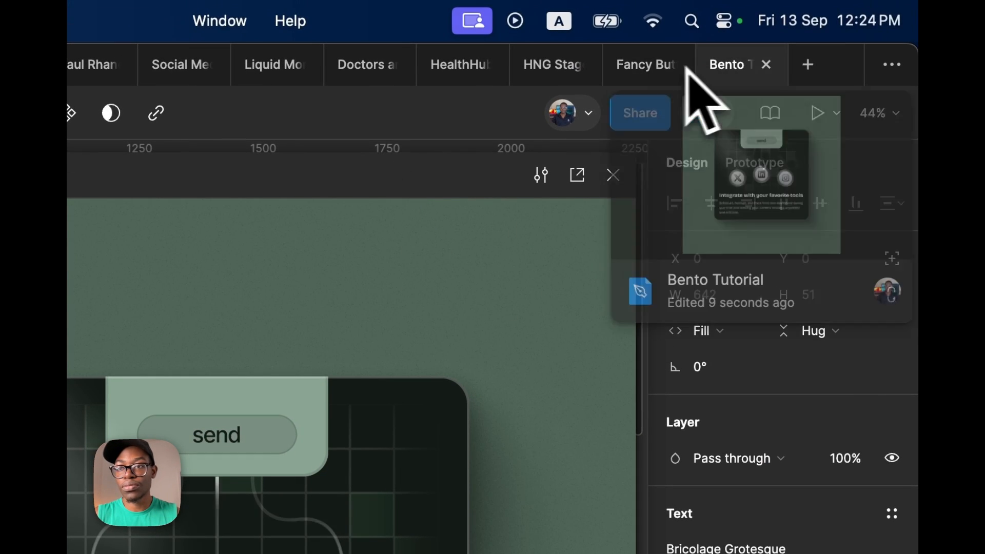
click(731, 72)
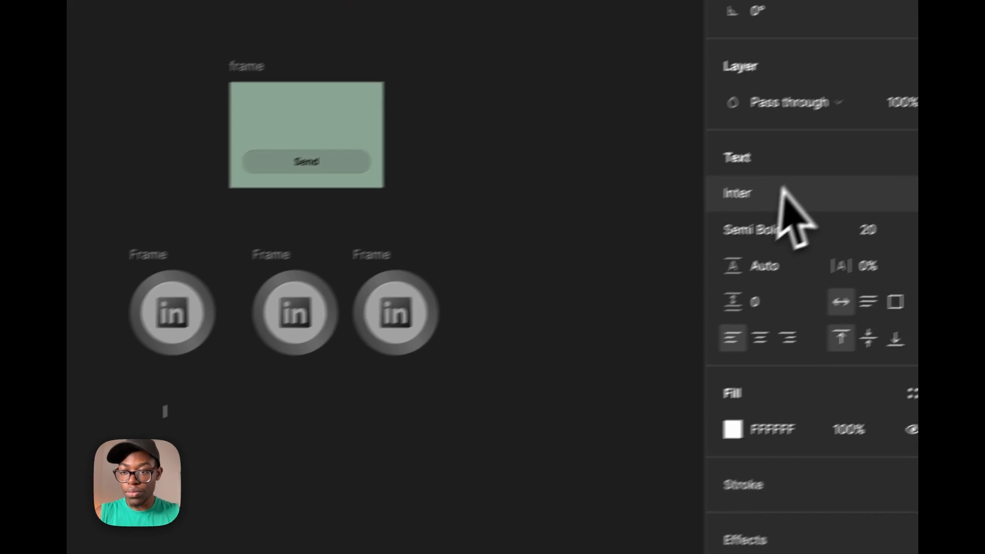
Create the heading text "Integrate with your favourite tools" in Bricolage Grotesque below the icon row
click(780, 189)
text(bri)
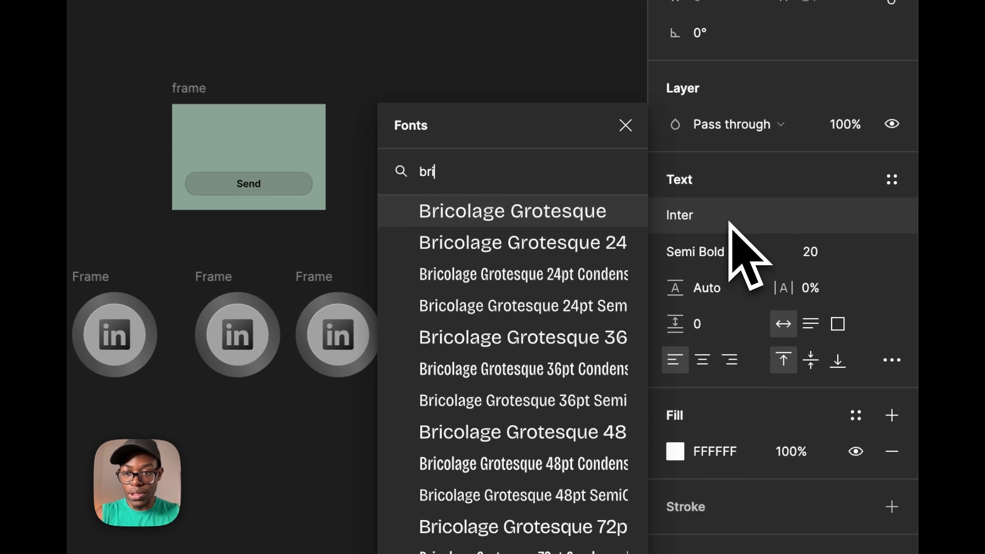
key(Return)
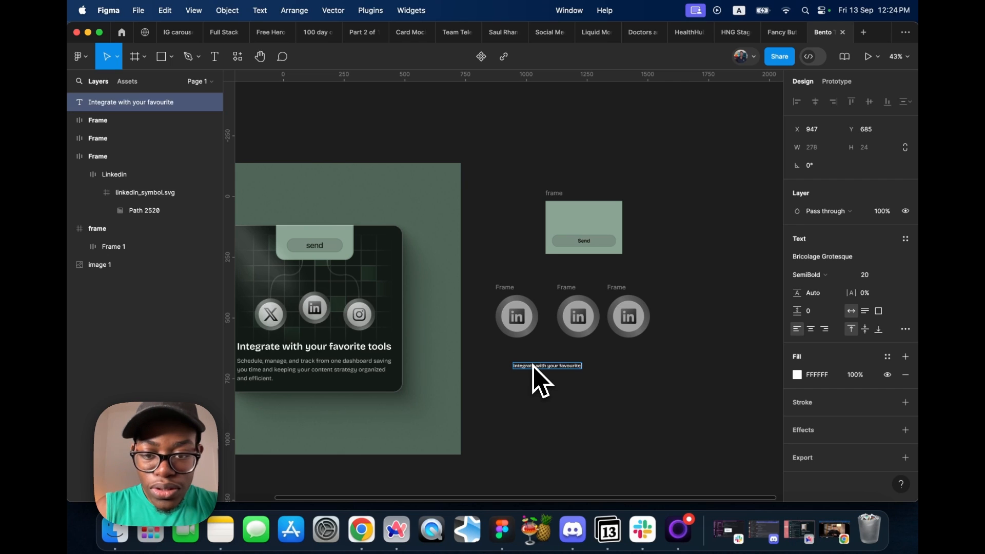
click(565, 383)
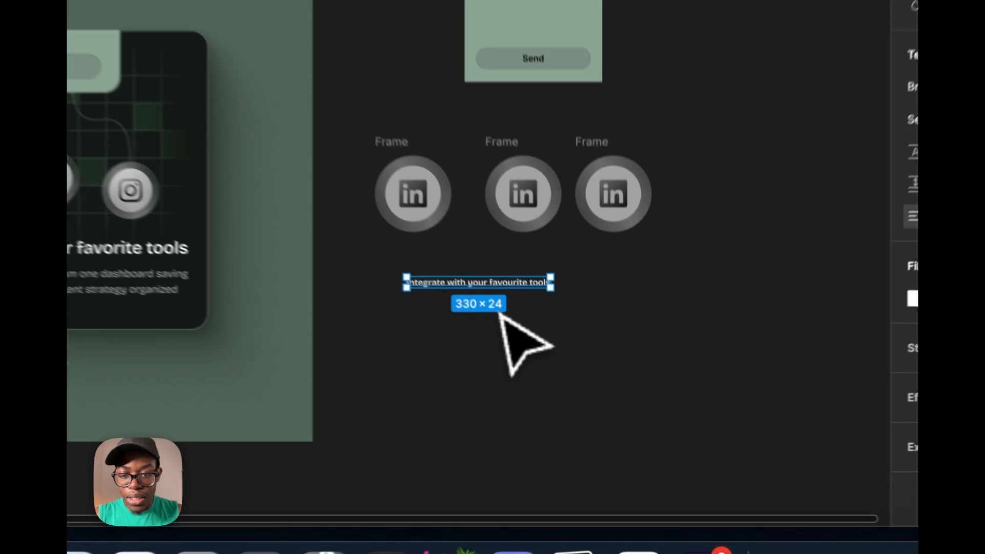
Set the heading's font size to 32
scroll(570, 372, up, 5)
scroll(596, 372, down, 3)
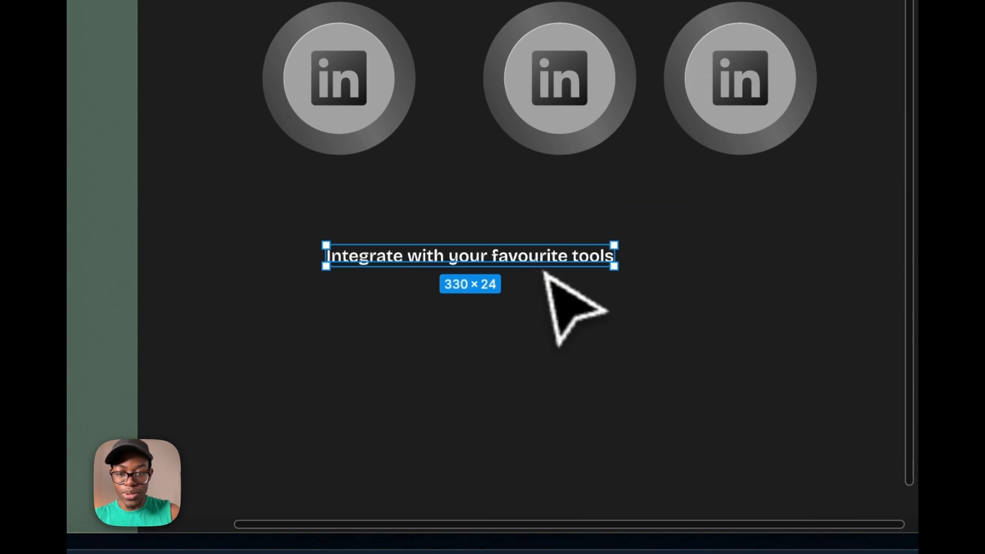
scroll(545, 302, down, 5)
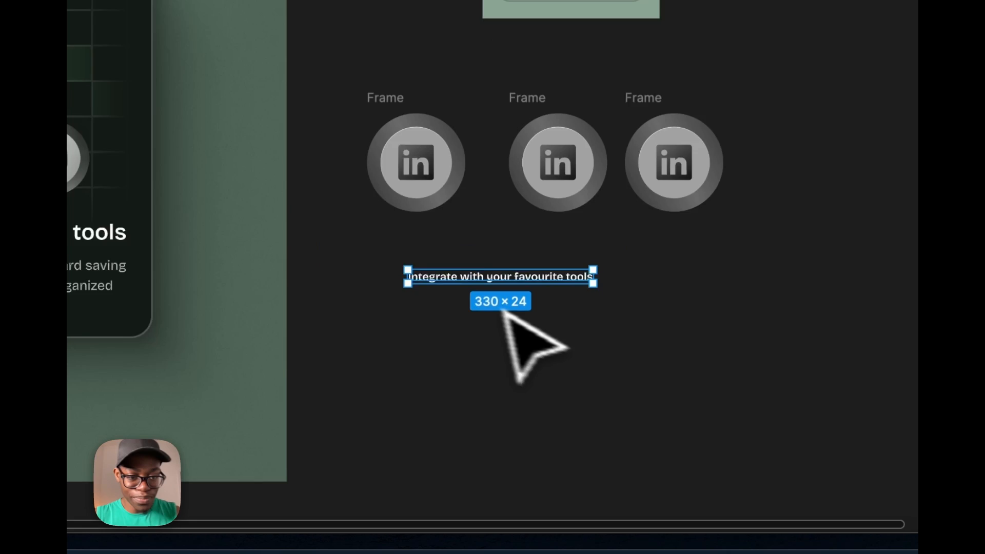
scroll(557, 326, up, 5)
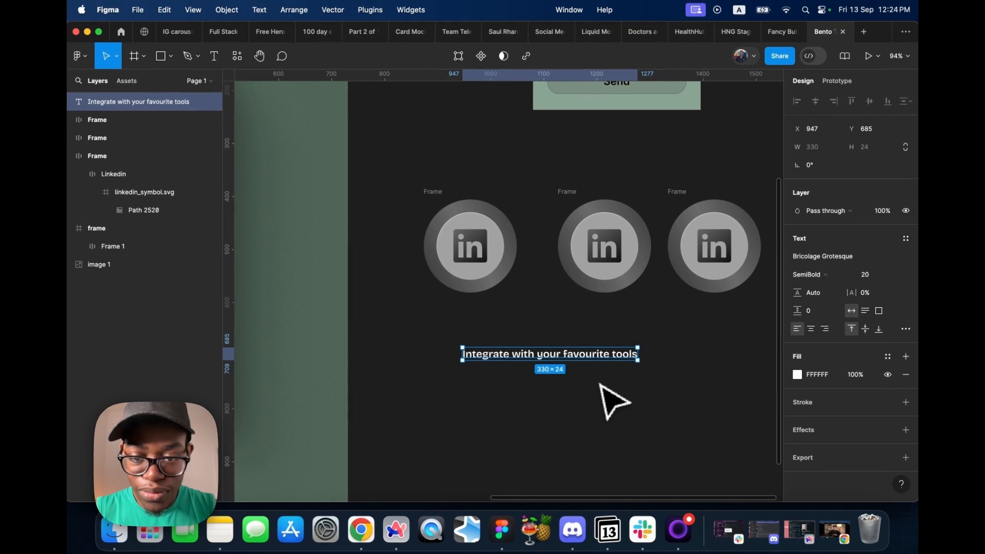
scroll(621, 405, down, 5)
click(861, 279)
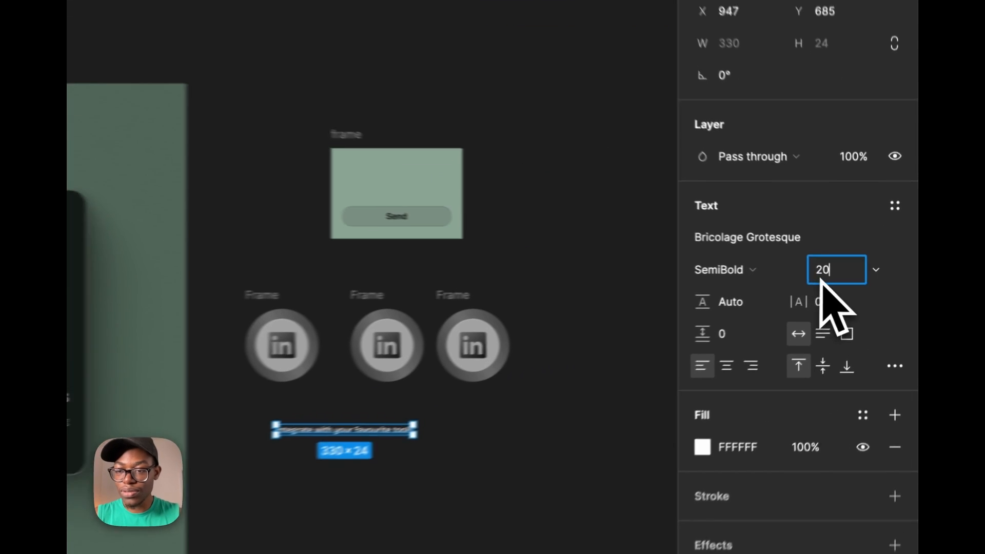
text(28)
key(Return)
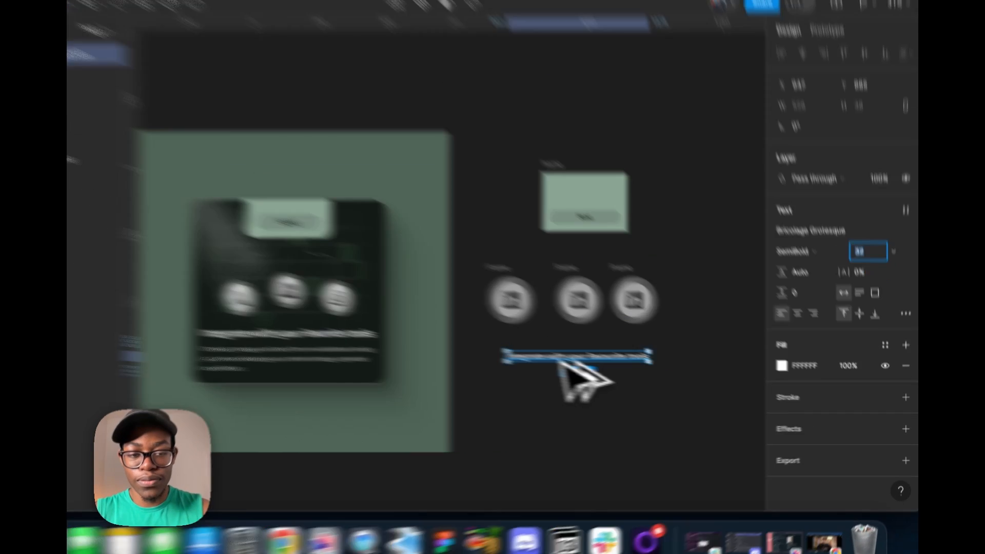
Duplicate the heading directly below itself and set the copy's font size to 16
drag(606, 370, 604, 380)
drag(308, 324, 308, 329)
double_click(306, 323)
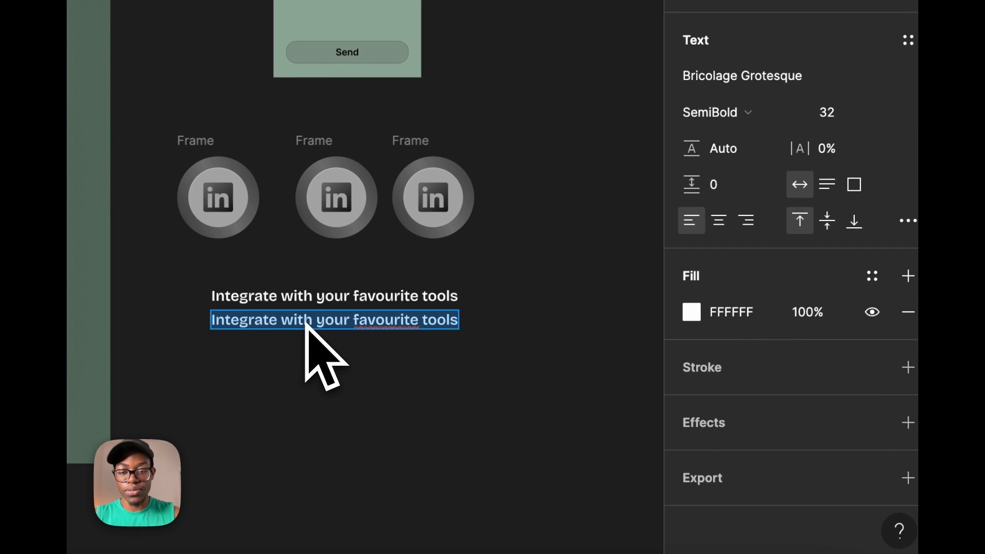
click(826, 113)
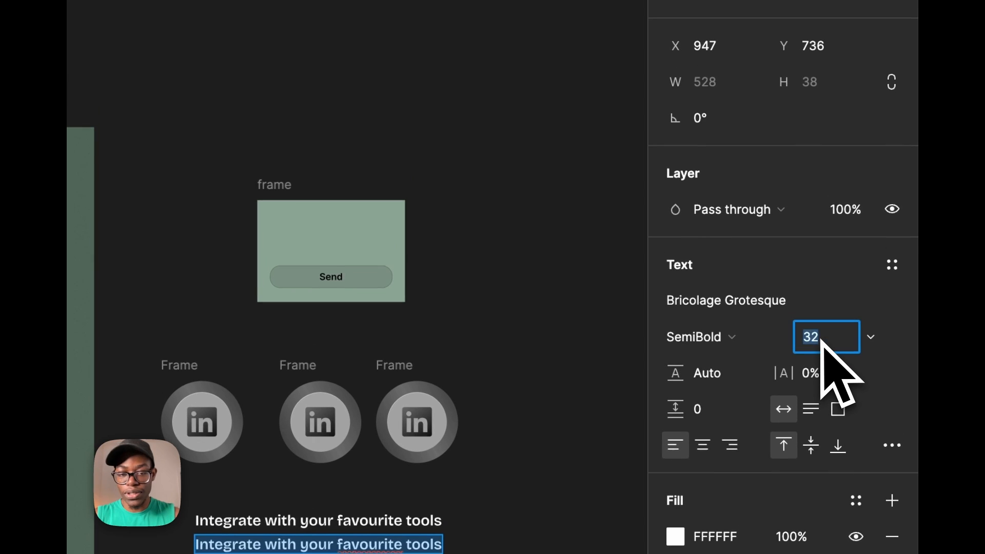
text(16)
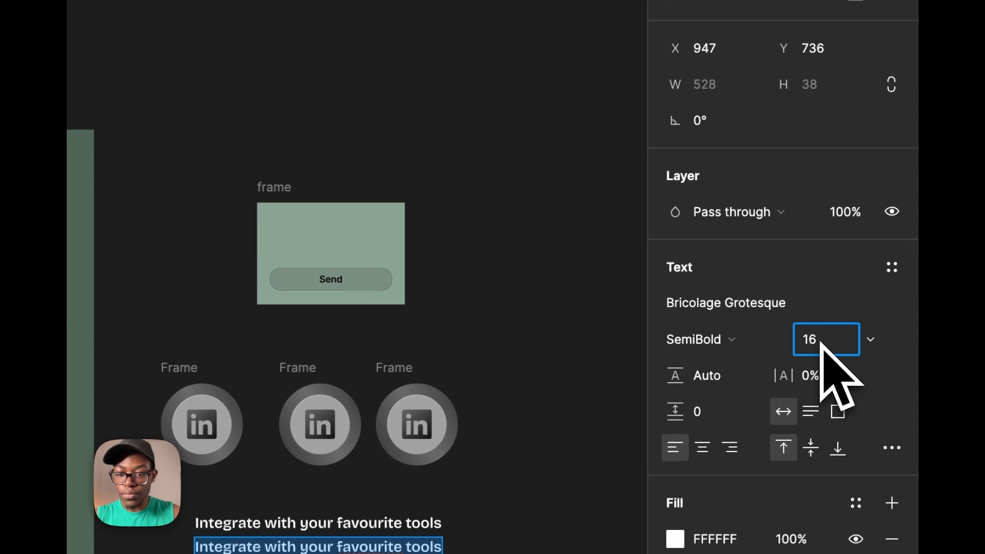
key(Return)
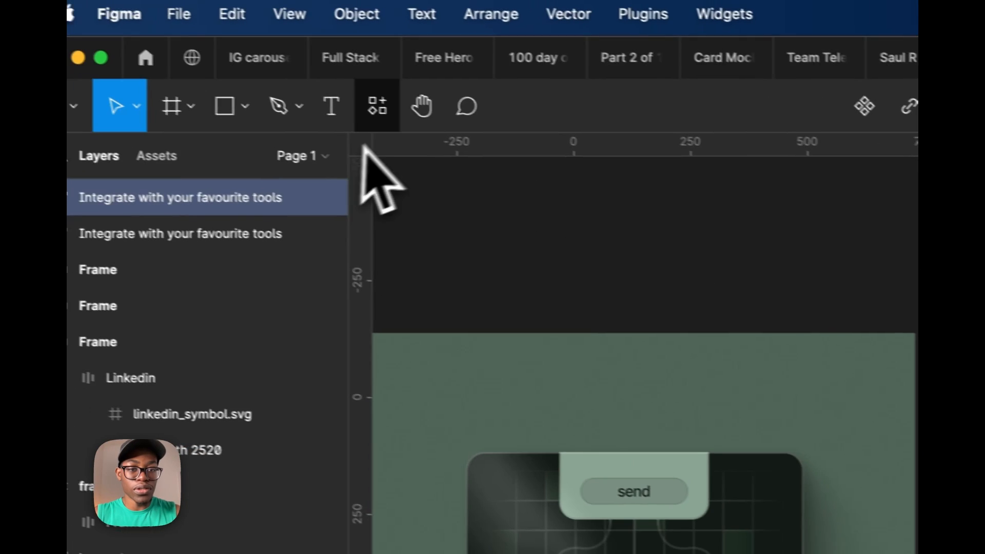
Search the plugins for "lorem" and run the Lorem Ipsum plugin on the smaller text copy
click(377, 106)
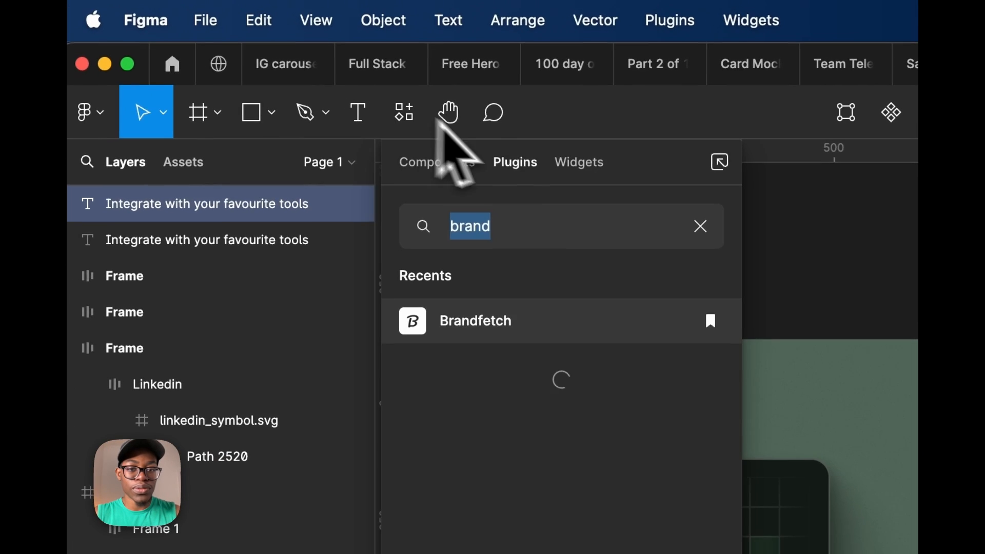
text(lo)
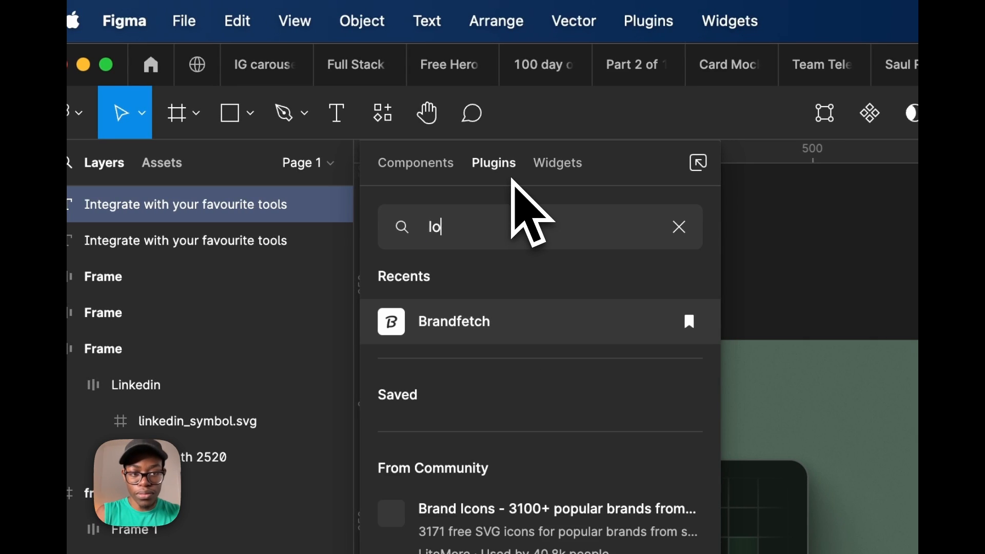
text(r)
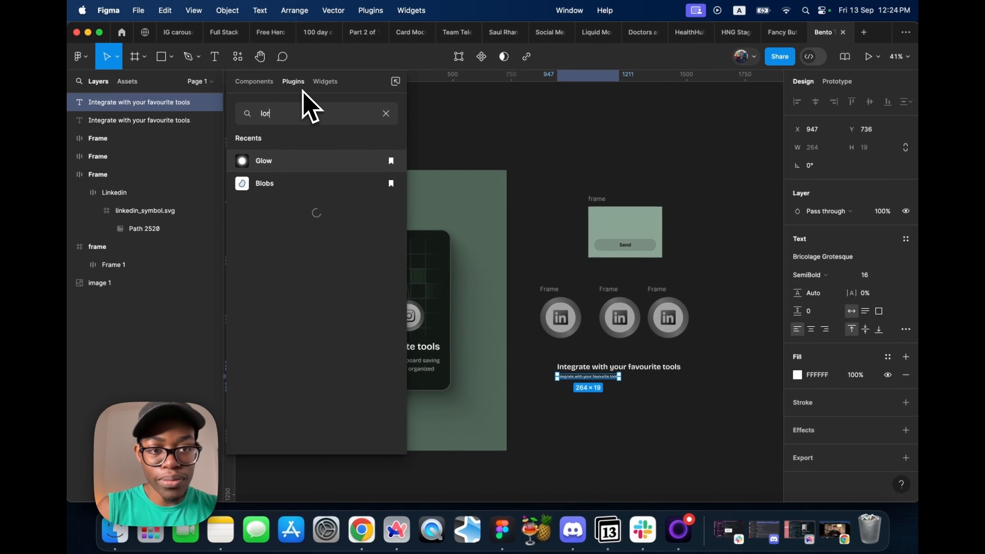
text(em)
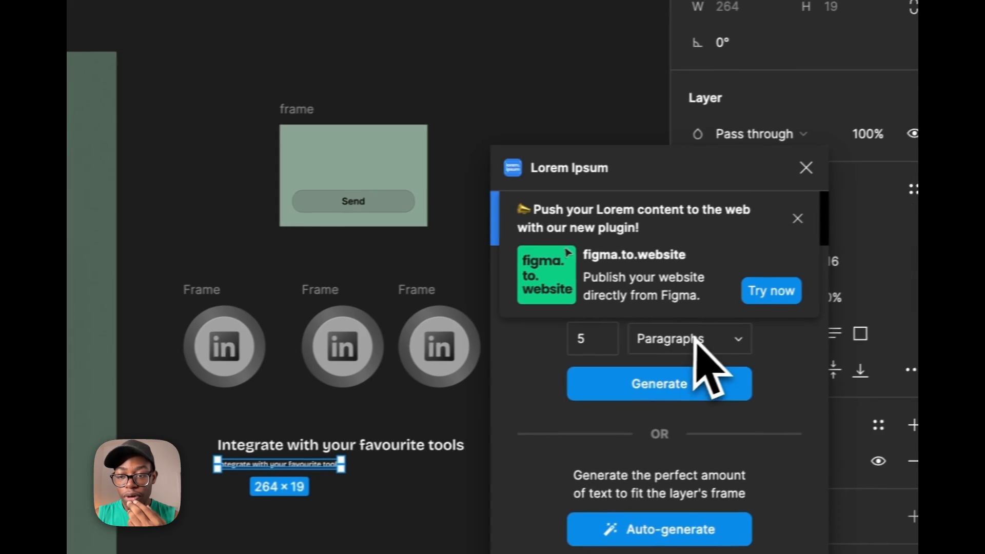
Dismiss the plugin's promotion and generate 15 words of lorem ipsum in the smaller text copy
click(685, 339)
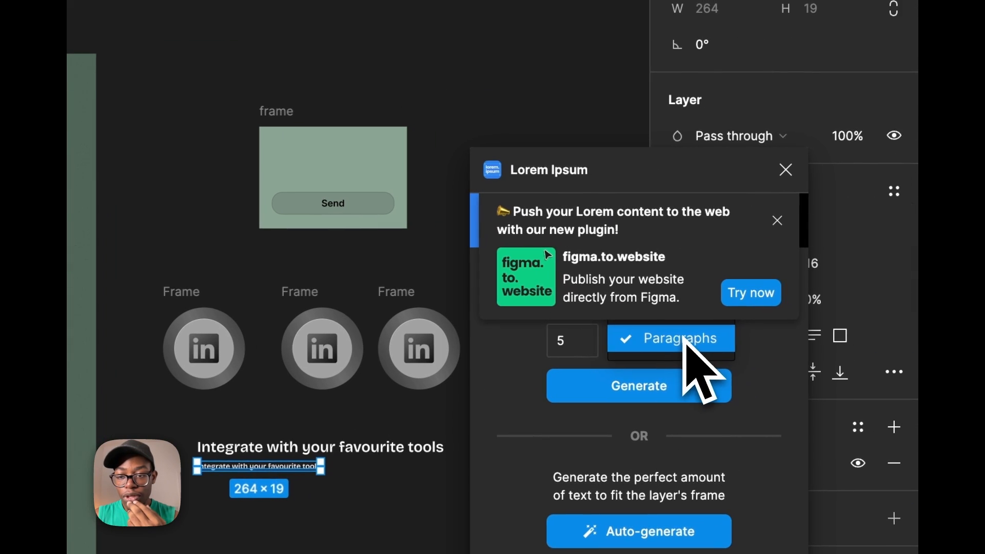
click(573, 340)
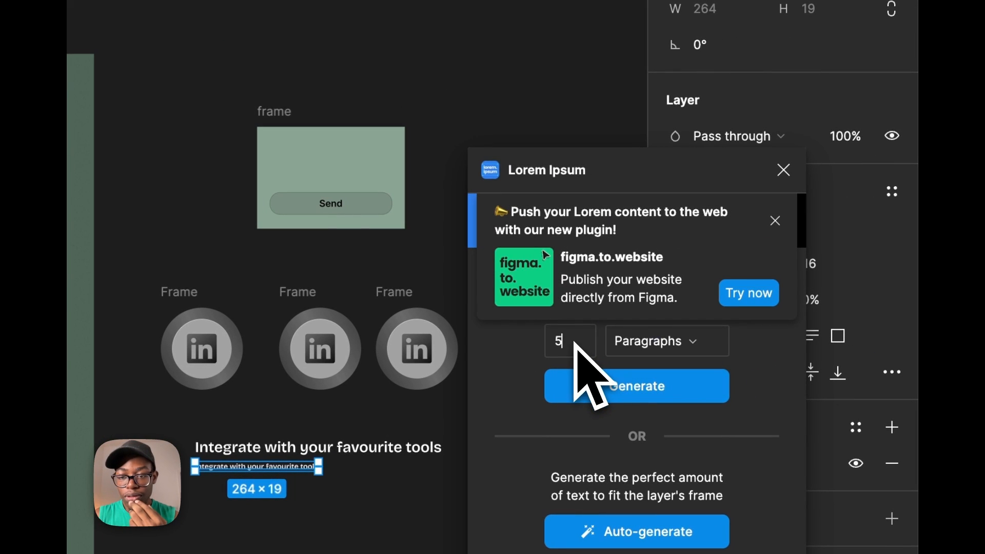
click(659, 348)
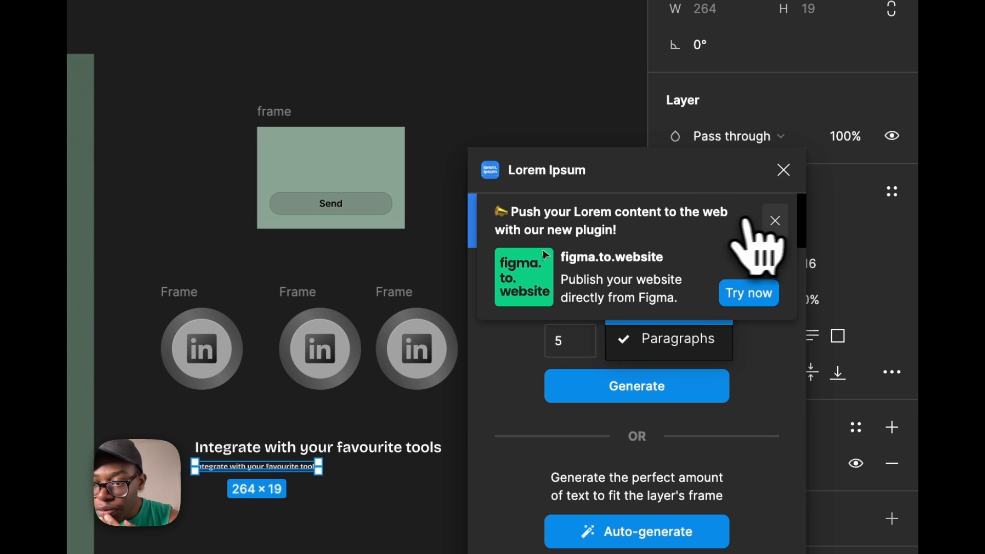
click(775, 221)
click(717, 343)
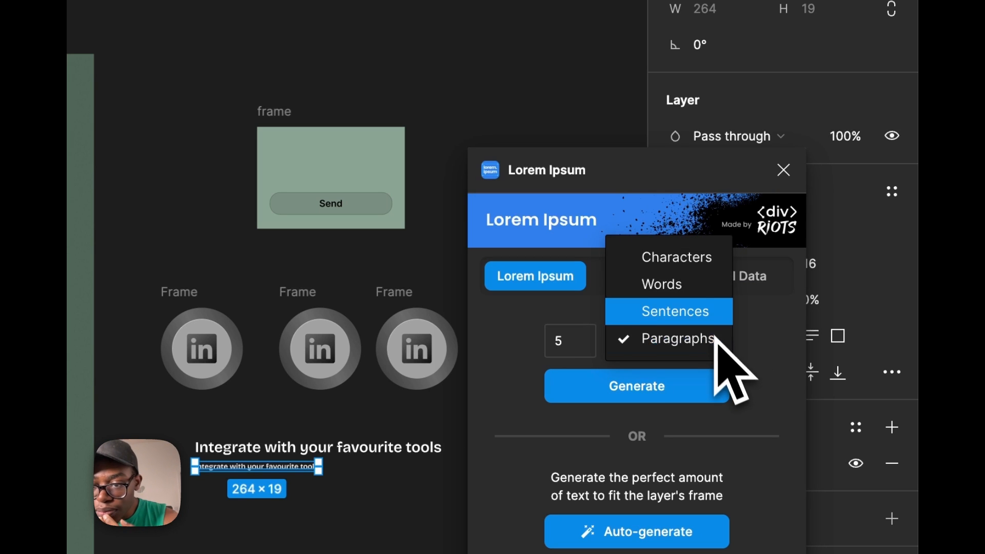
click(706, 292)
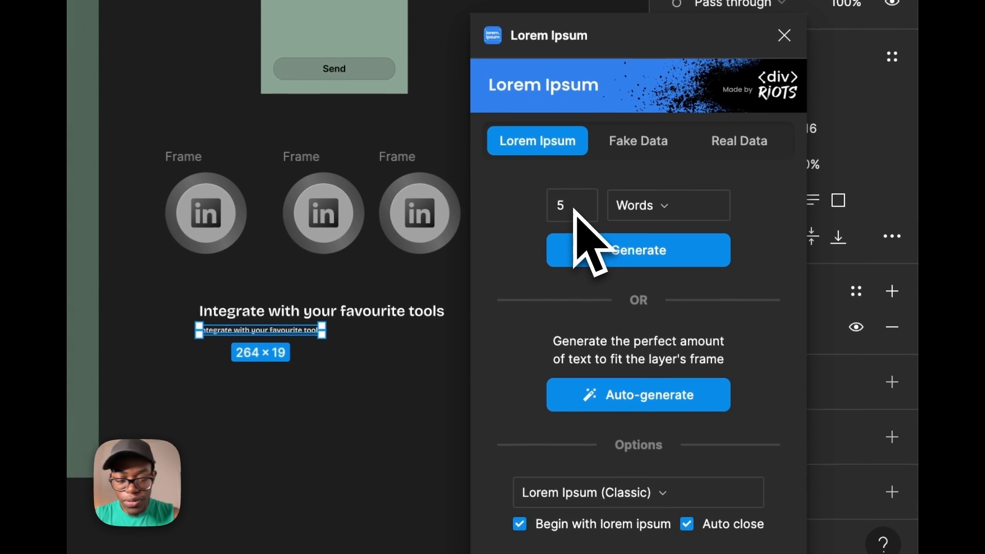
click(573, 209)
text(15)
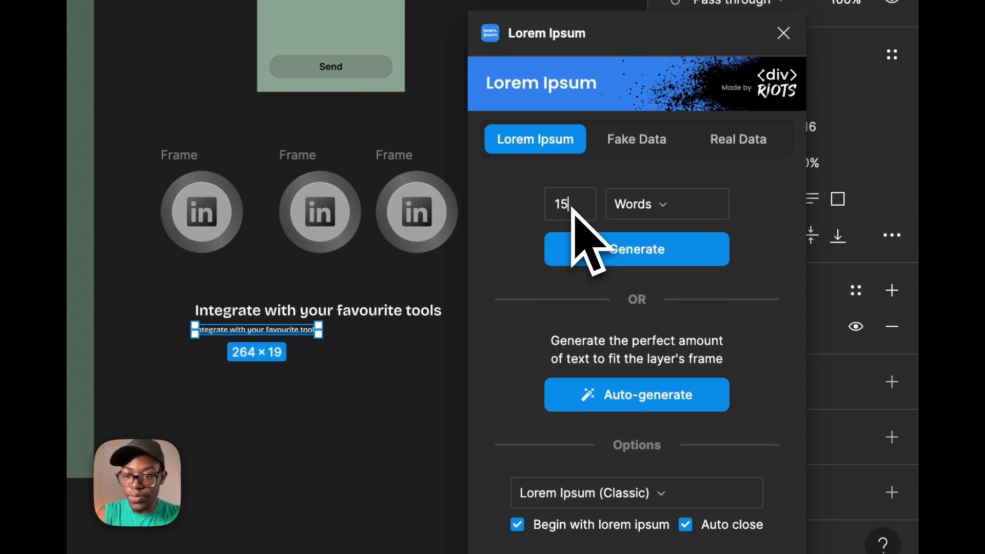
click(639, 251)
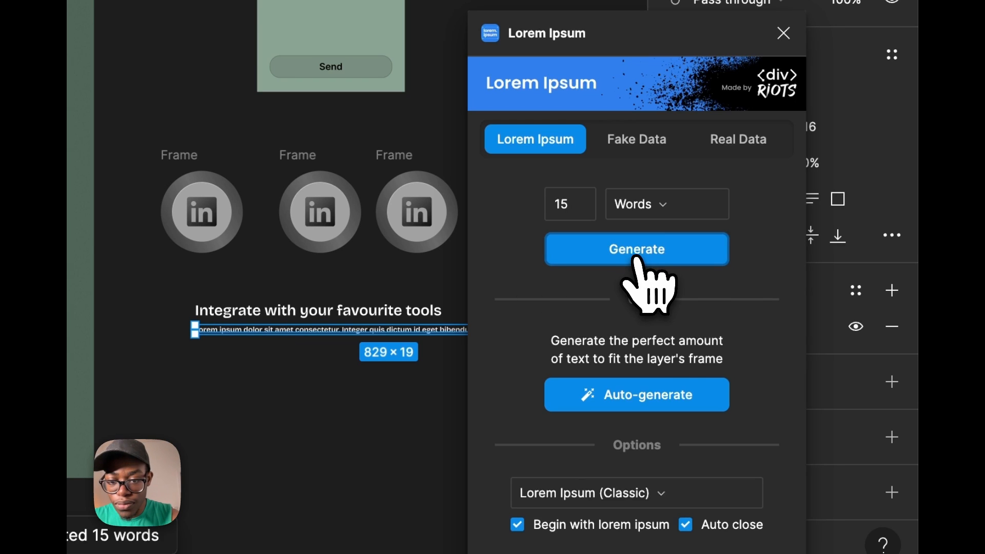
Narrow the lorem ipsum paragraph to 528 wide so it wraps at the heading's width
drag(595, 335, 528, 337)
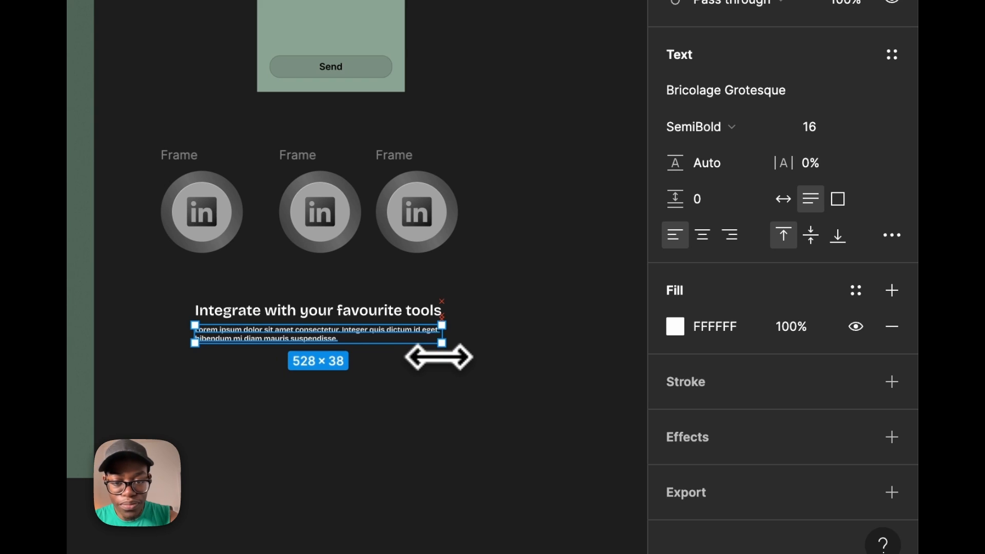
scroll(409, 346, up, 5)
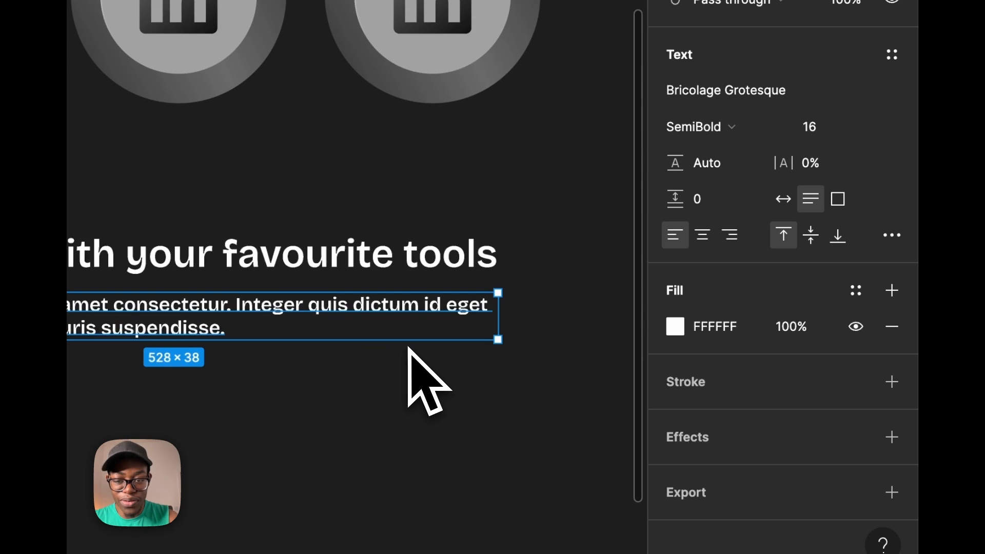
scroll(408, 346, down, 5)
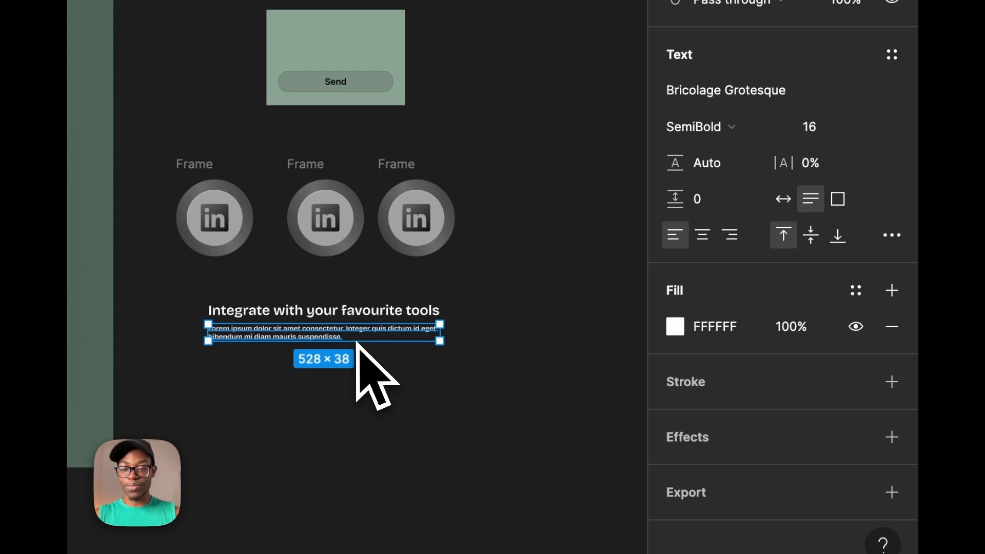
Set the lorem ipsum paragraph's line height to 150%
click(405, 387)
click(326, 338)
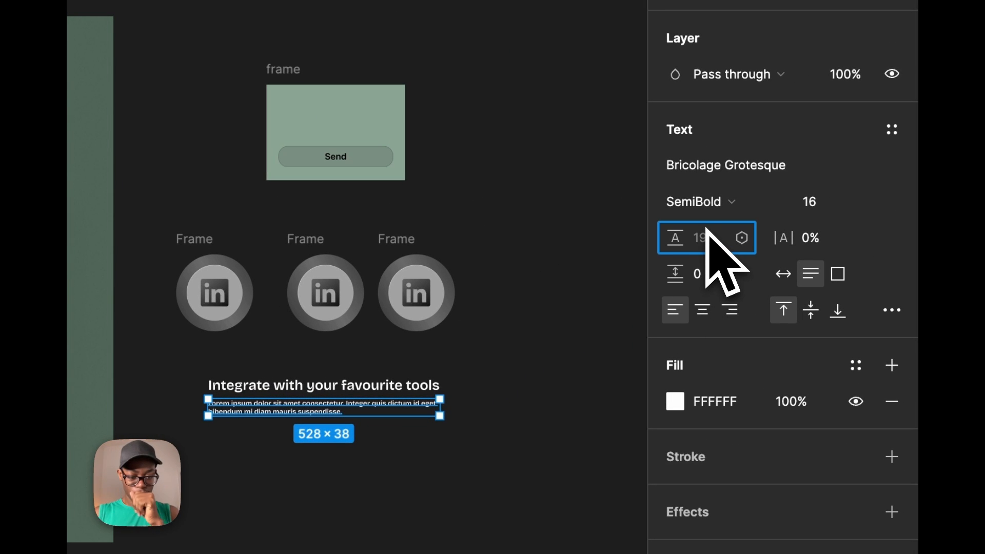
text(%)
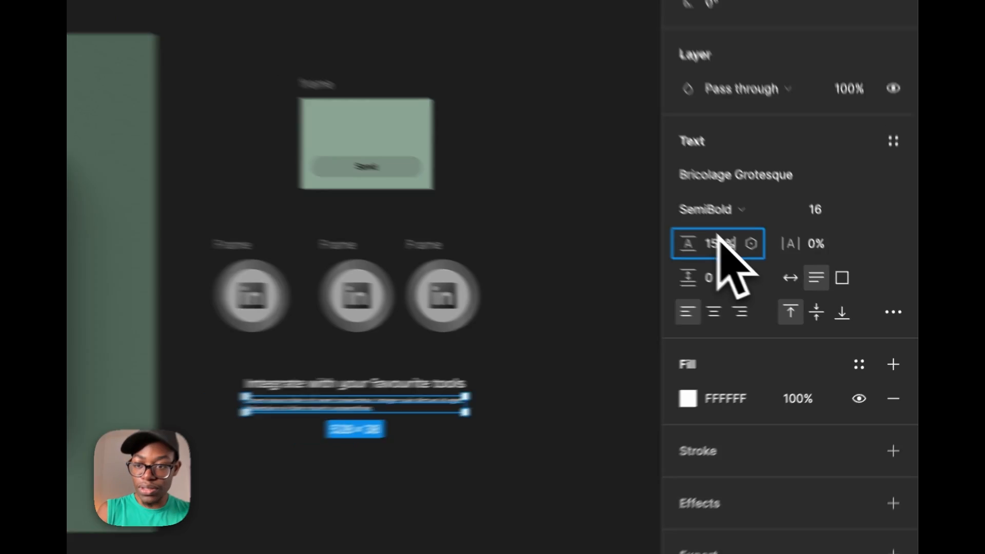
key(Return)
Lower the lorem ipsum paragraph's white fill opacity to 60%
scroll(328, 411, up, 5)
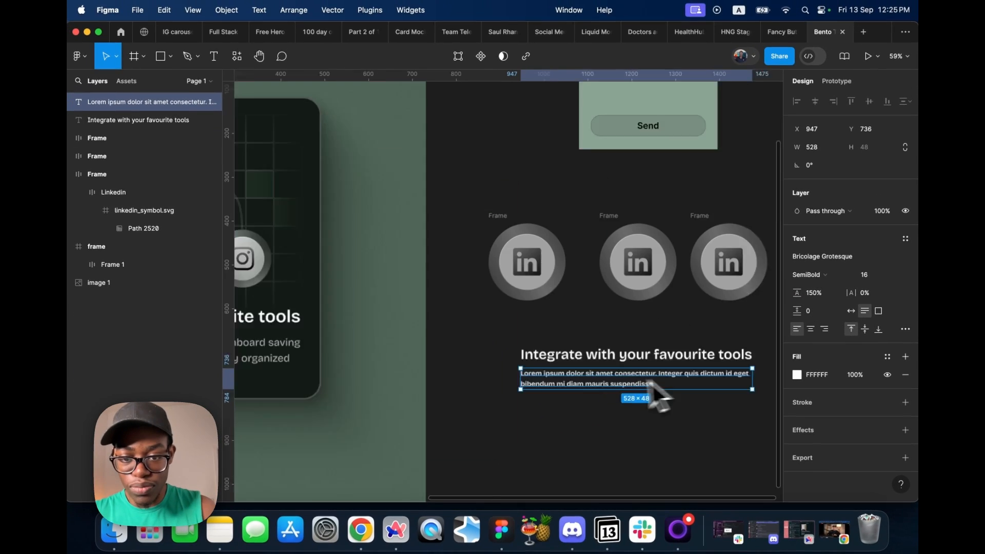
scroll(651, 395, up, 3)
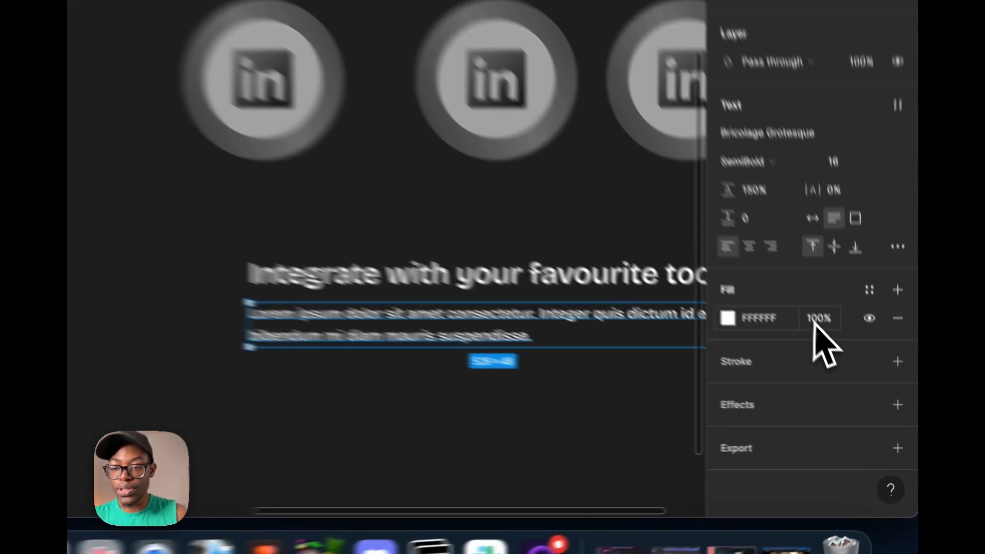
click(855, 377)
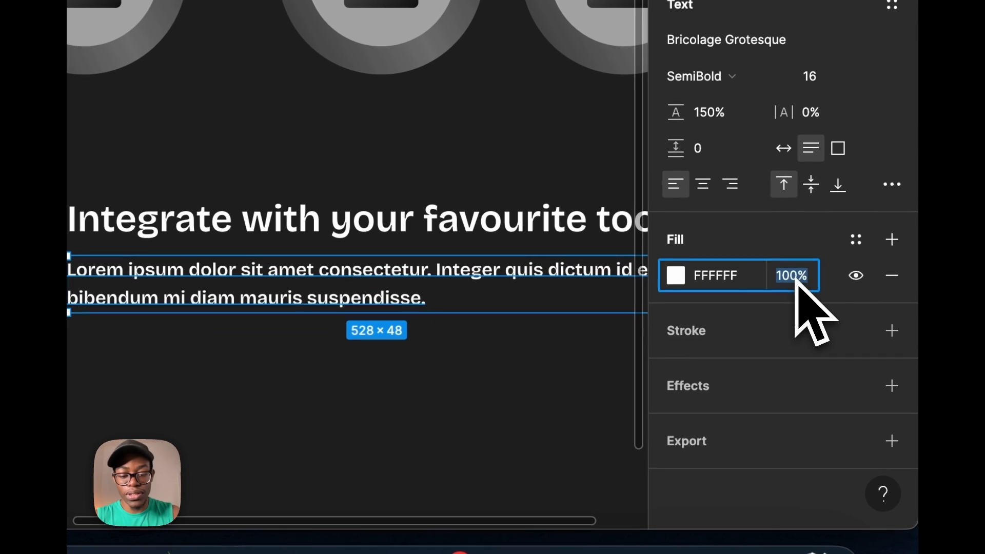
text(60)
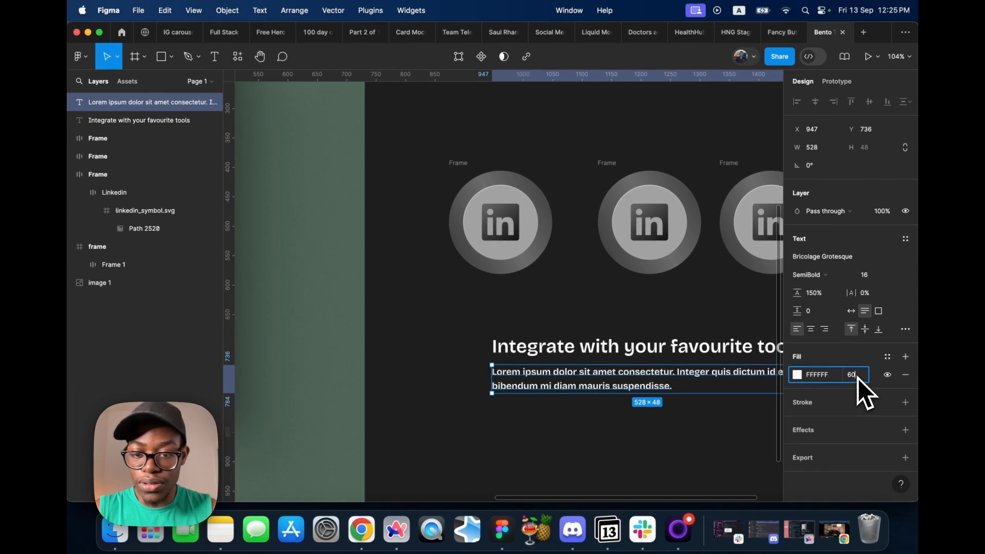
key(Return)
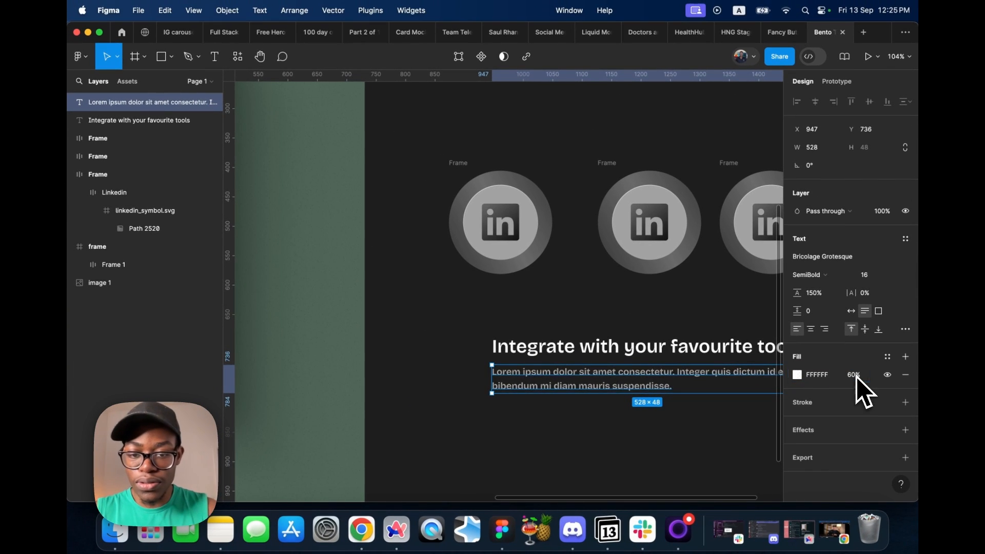
Wrap the heading and paragraph in an auto layout frame and rename it "content"
scroll(569, 368, down, 5)
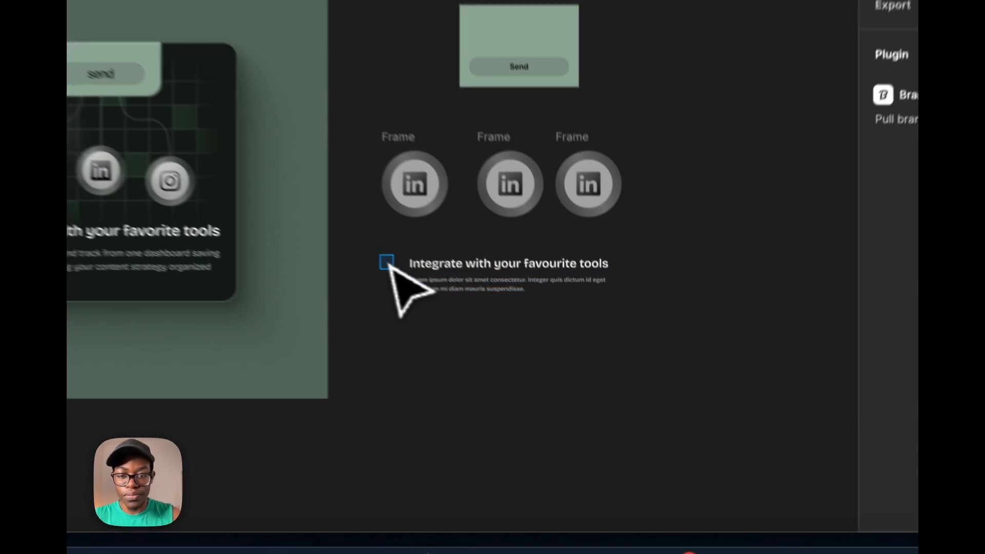
shift+click(536, 352)
key(shift+a)
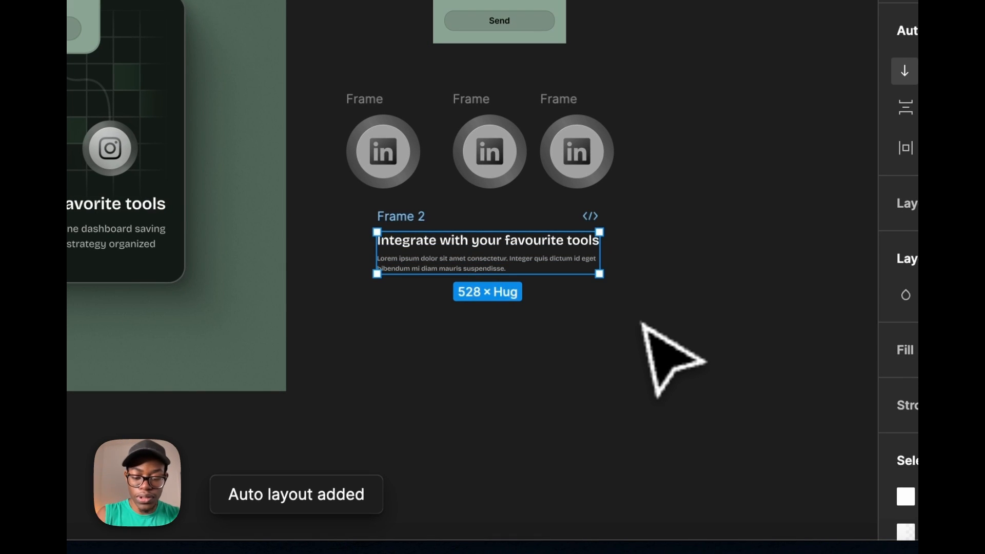
key(super+r)
text(conte)
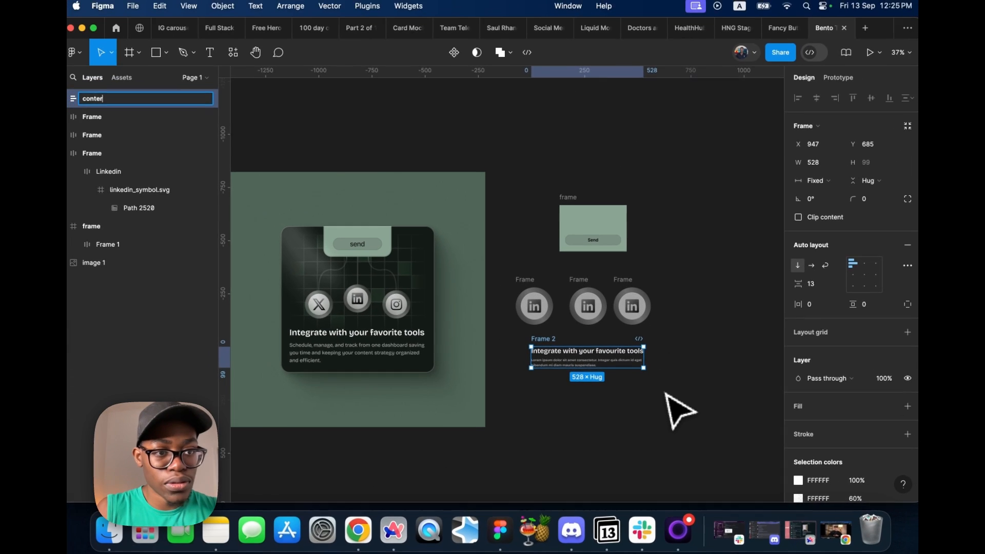
text(nt)
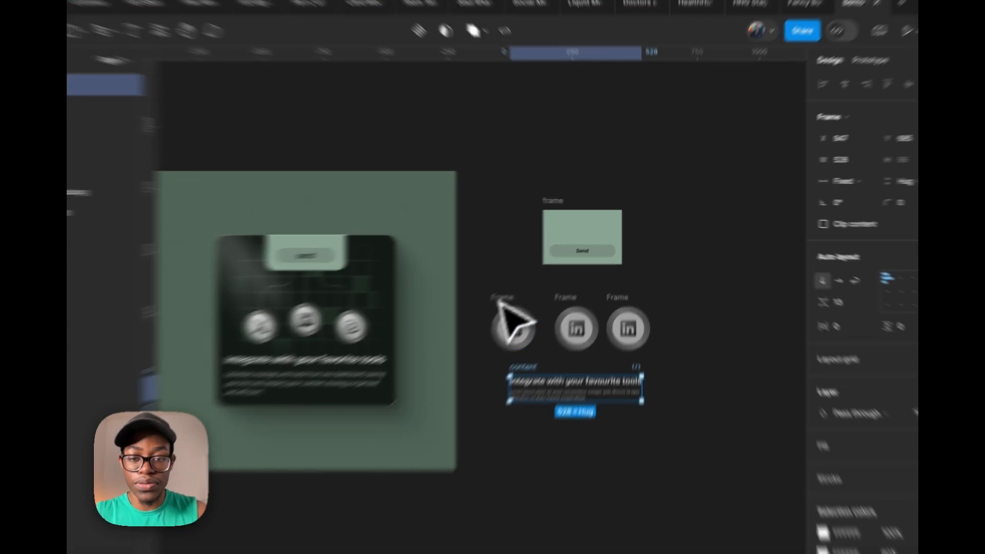
Turn the first of the three circular LinkedIn icon frames into a component
drag(505, 269, 661, 332)
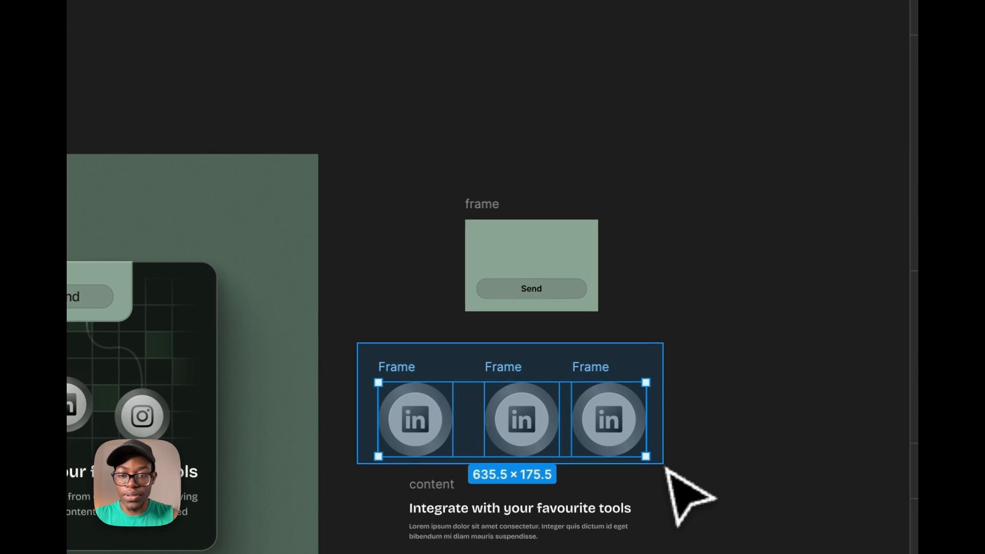
drag(664, 467, 663, 464)
click(420, 328)
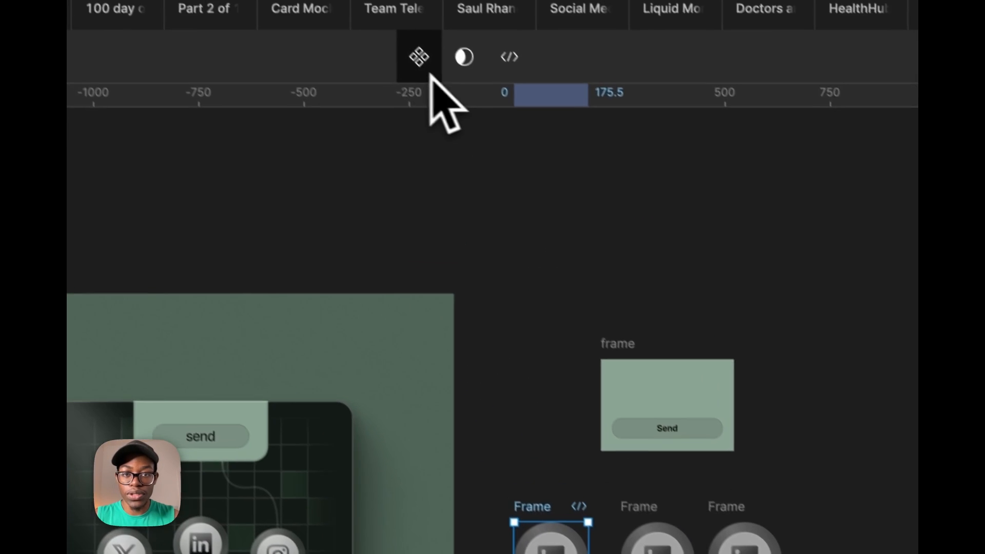
click(427, 67)
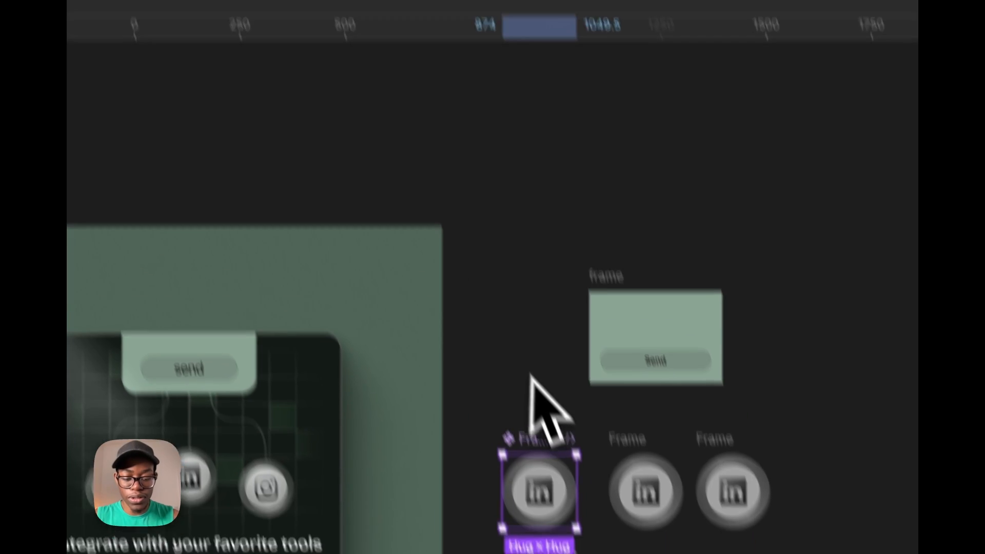
Replace the other two circular icon frames with instances of the new icon component
key(super+v)
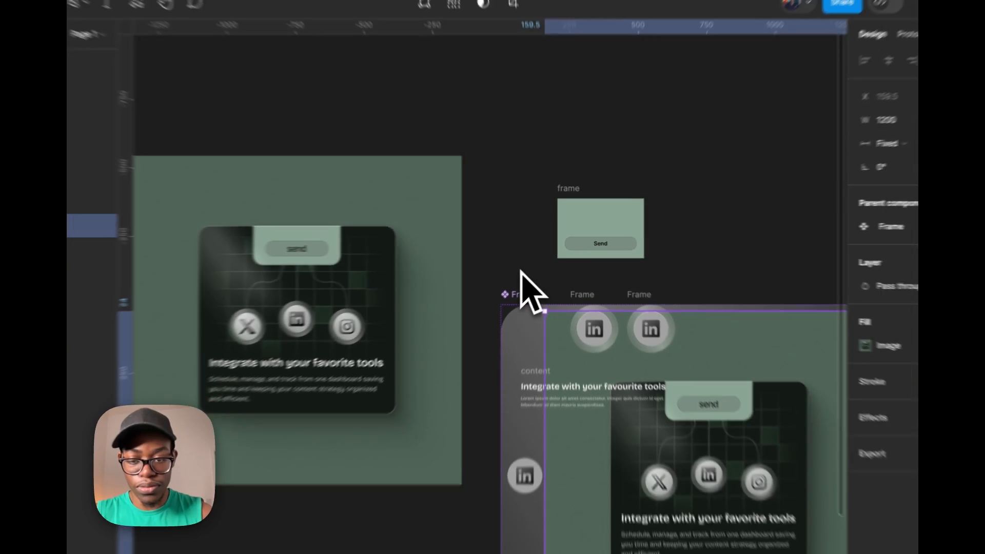
key(super+z)
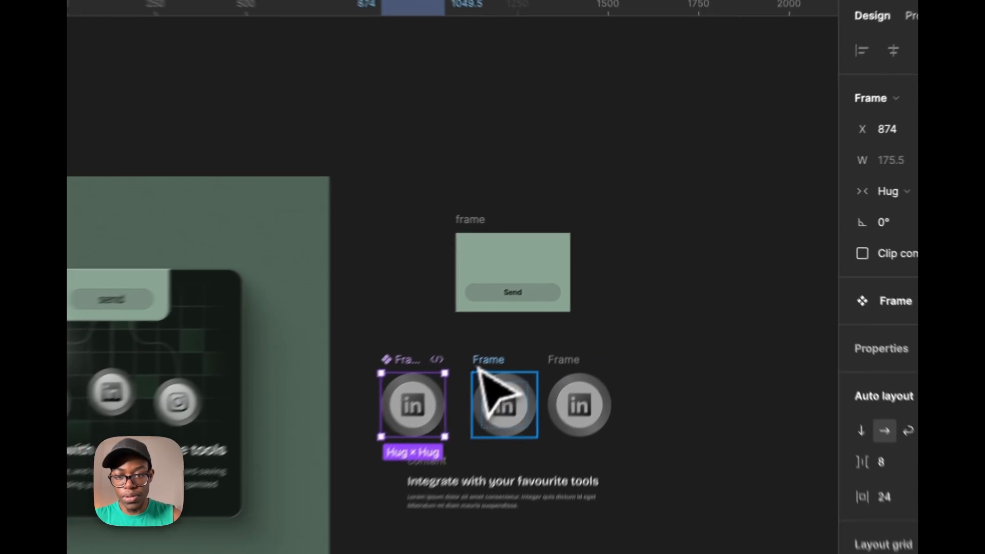
click(587, 304)
shift+click(626, 296)
right_click(627, 297)
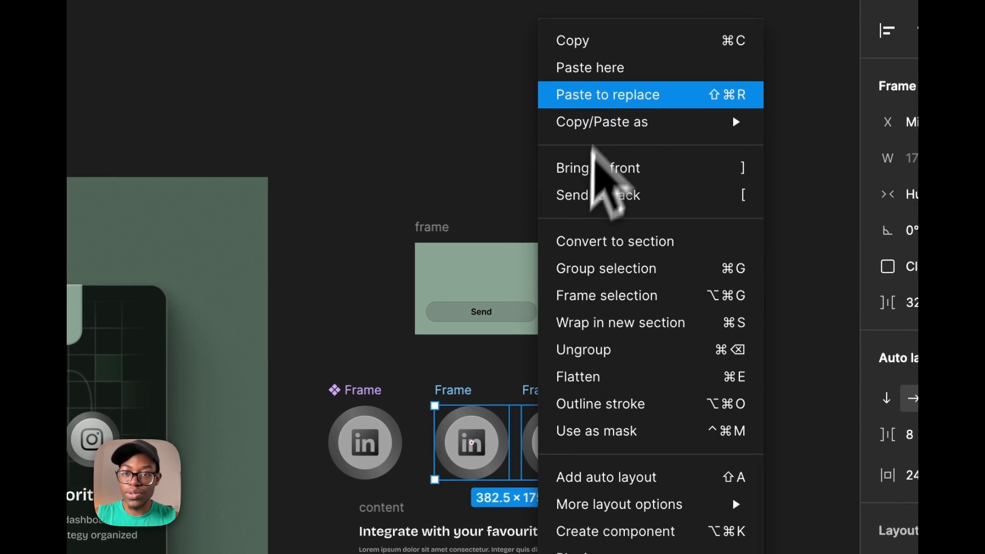
click(615, 95)
Scale the icon component down to 110 wide and arrange the three icons beneath the send frame, with the middle one raised
click(377, 391)
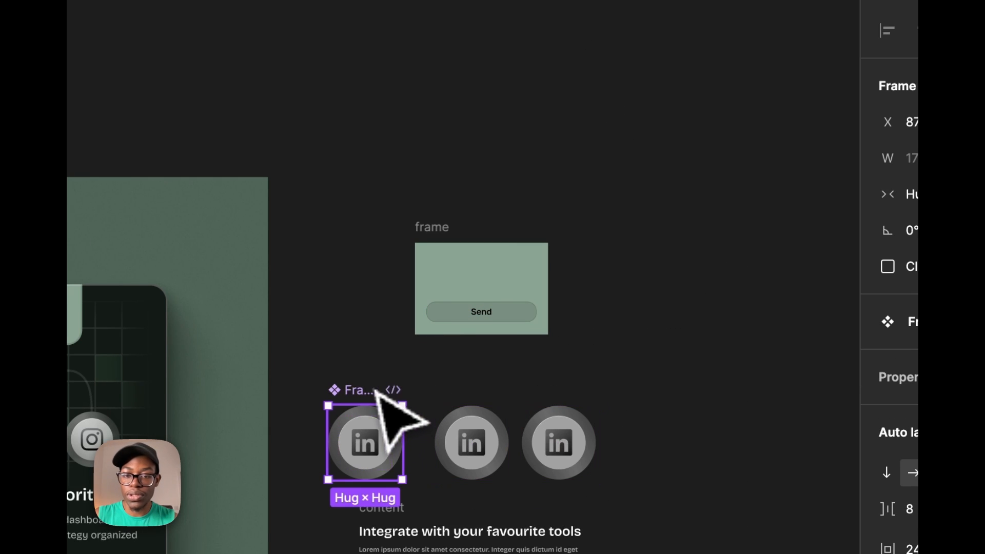
drag(402, 480, 370, 446)
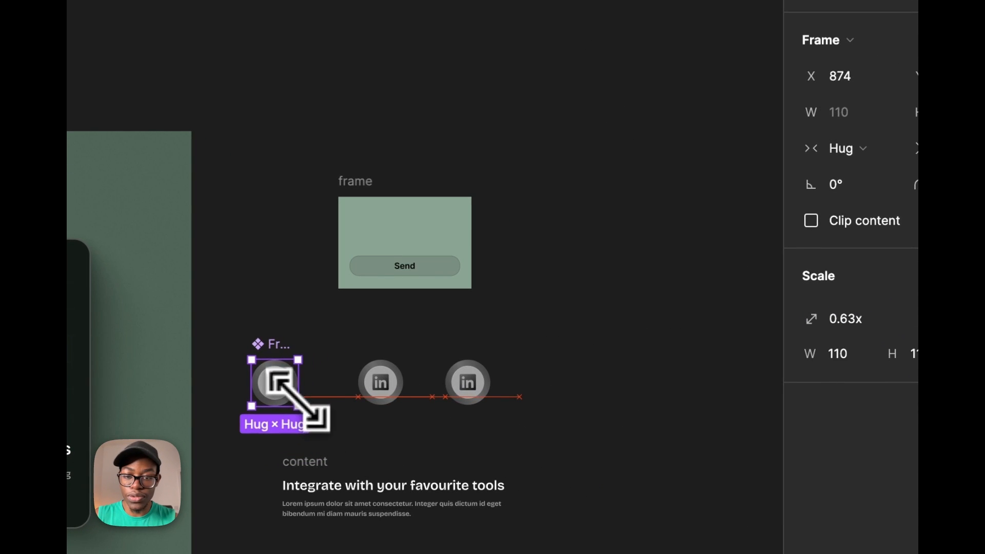
drag(295, 399, 350, 353)
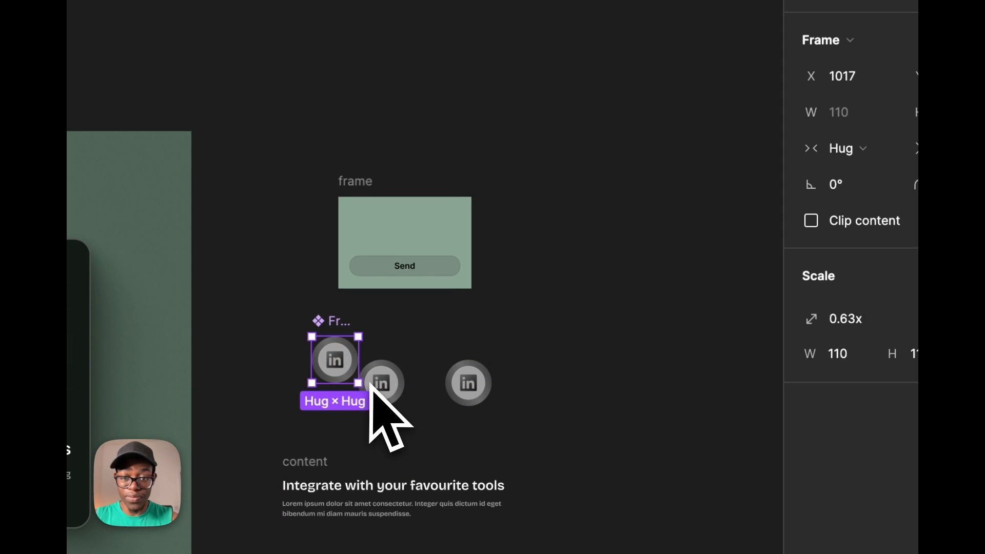
drag(385, 395, 400, 358)
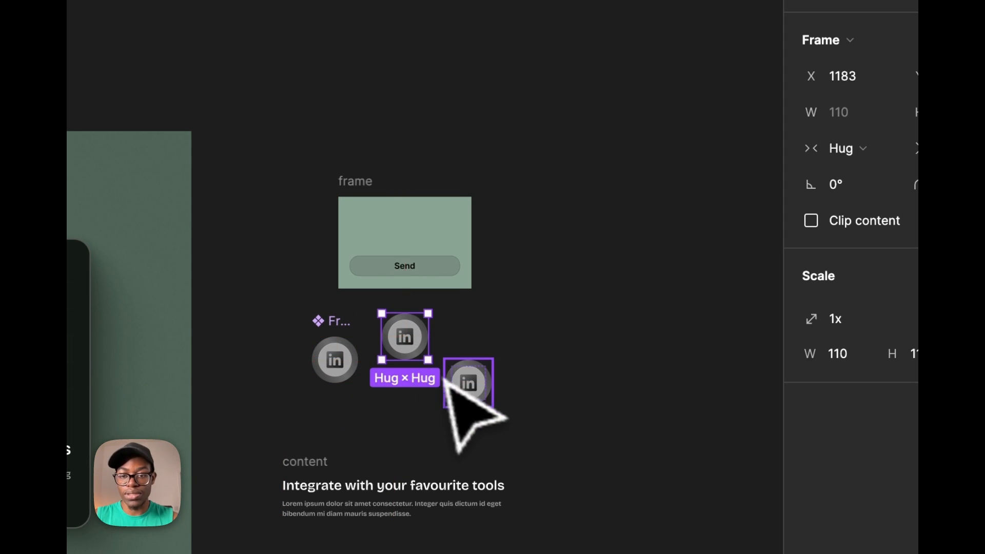
drag(446, 380, 474, 383)
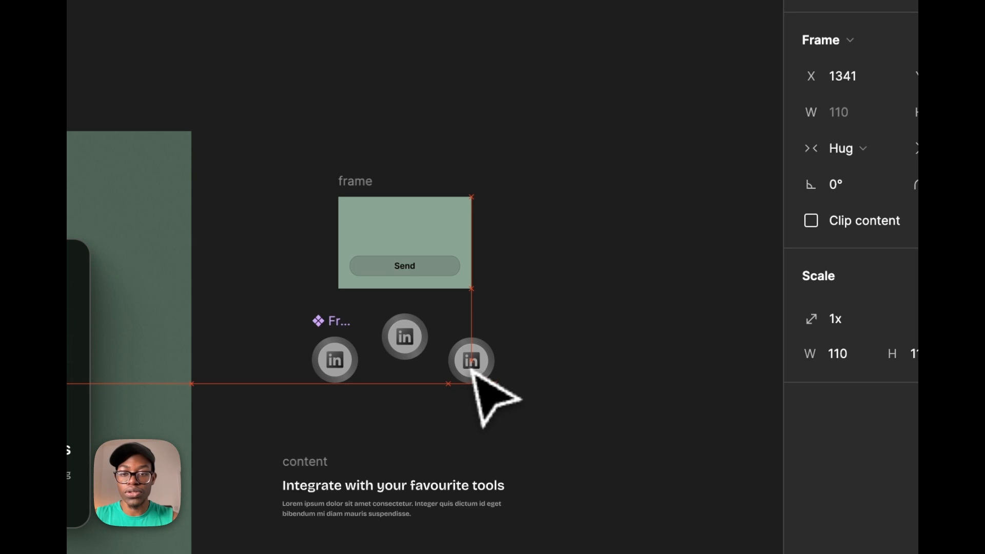
Round all corners of the green send frame
click(354, 183)
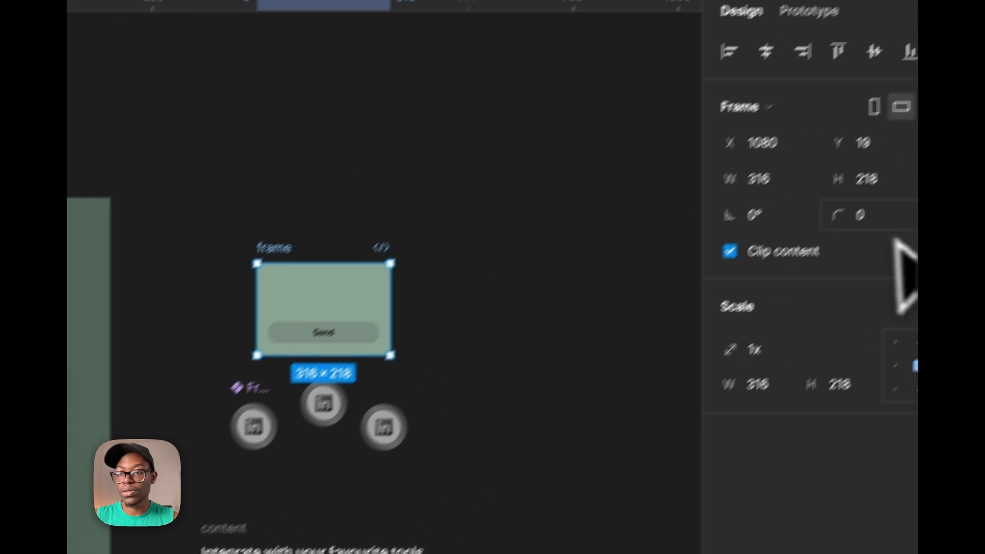
drag(796, 269, 797, 270)
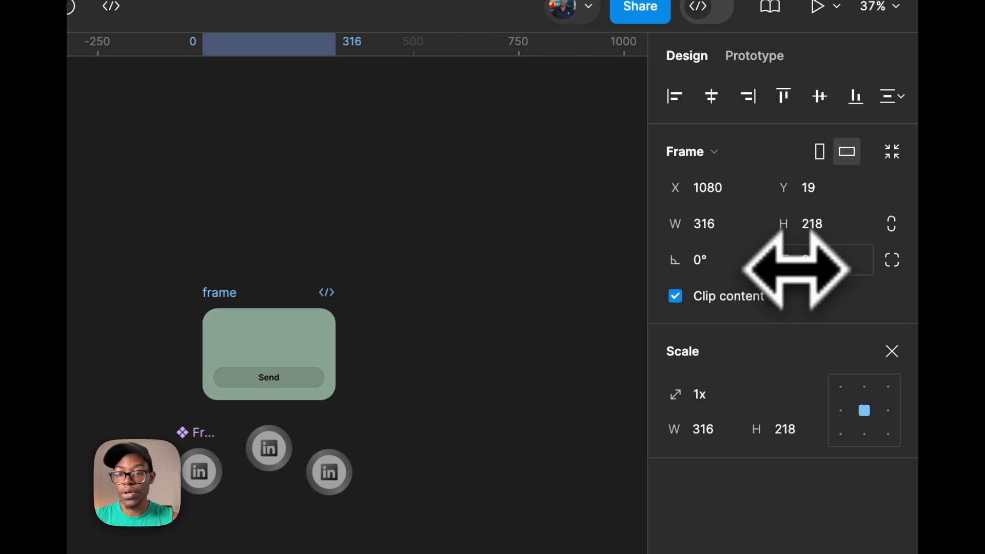
Move the content frame closer beneath the icons and narrow it to 458 wide
click(226, 533)
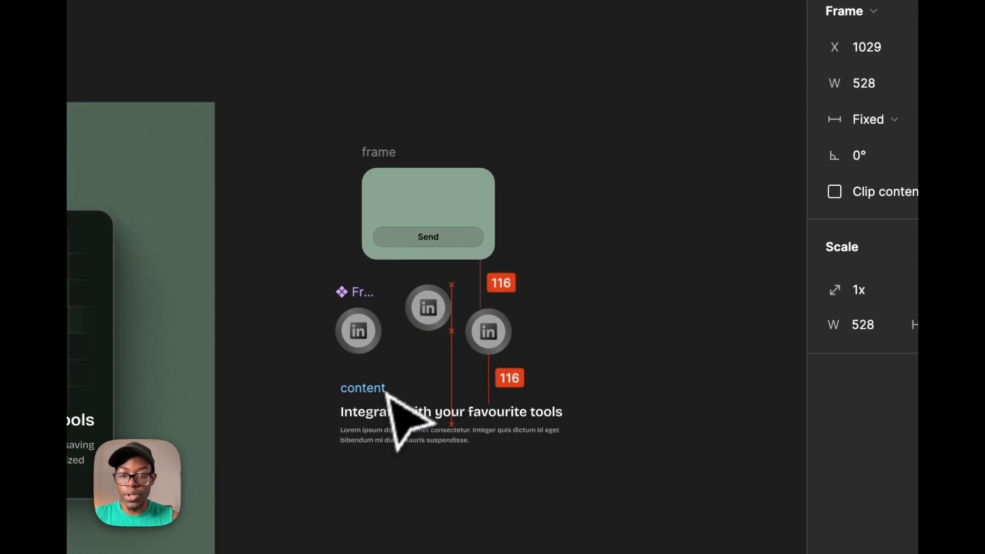
drag(386, 393, 393, 380)
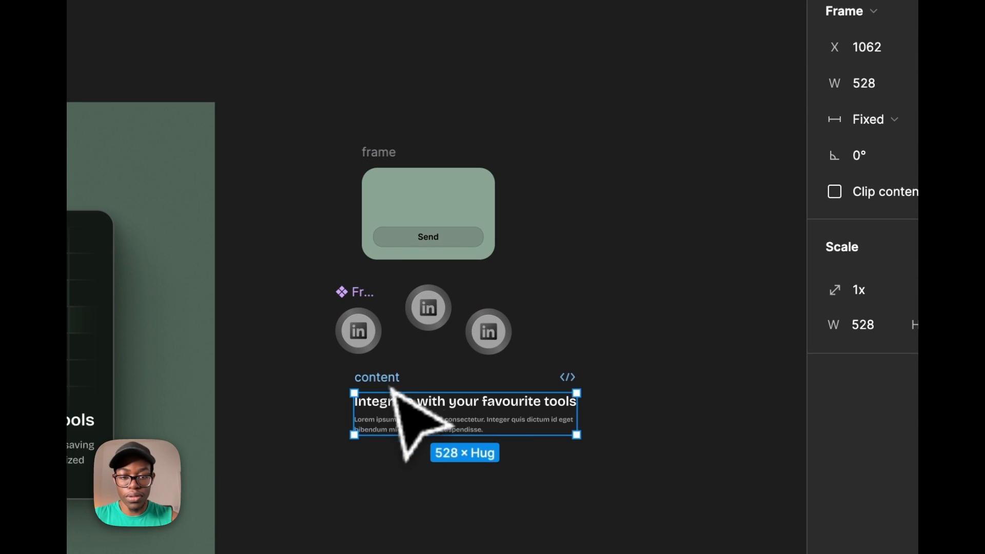
click(545, 405)
click(615, 365)
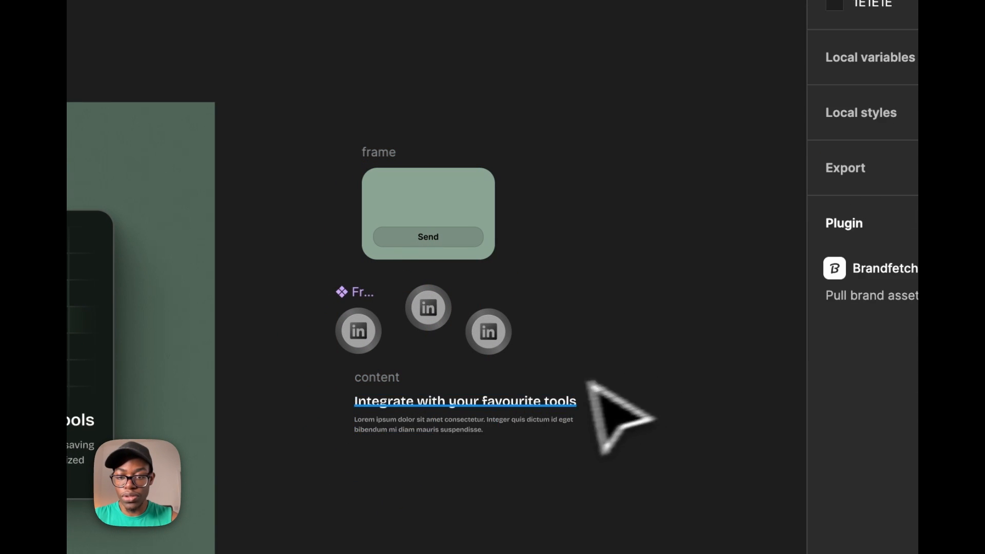
click(383, 380)
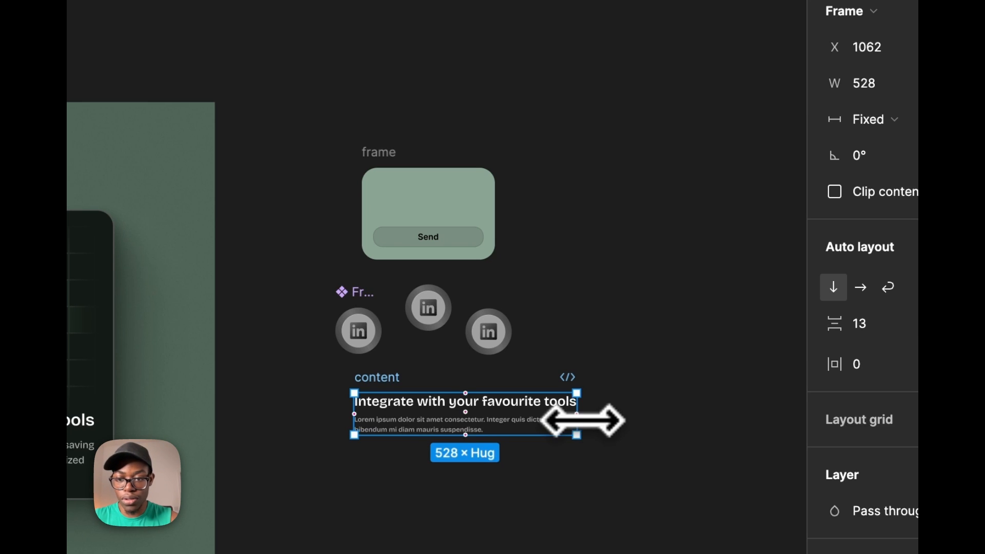
drag(584, 419, 562, 421)
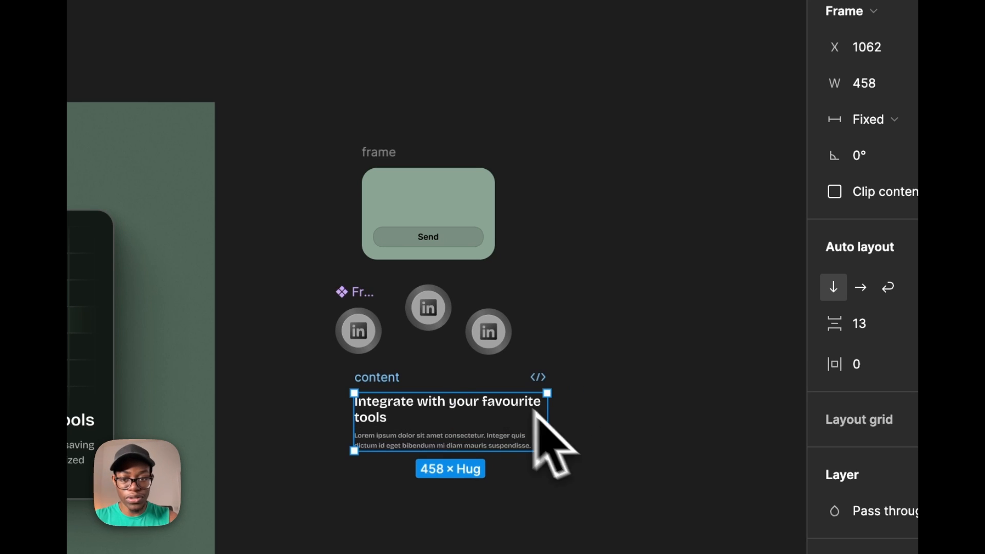
key(k)
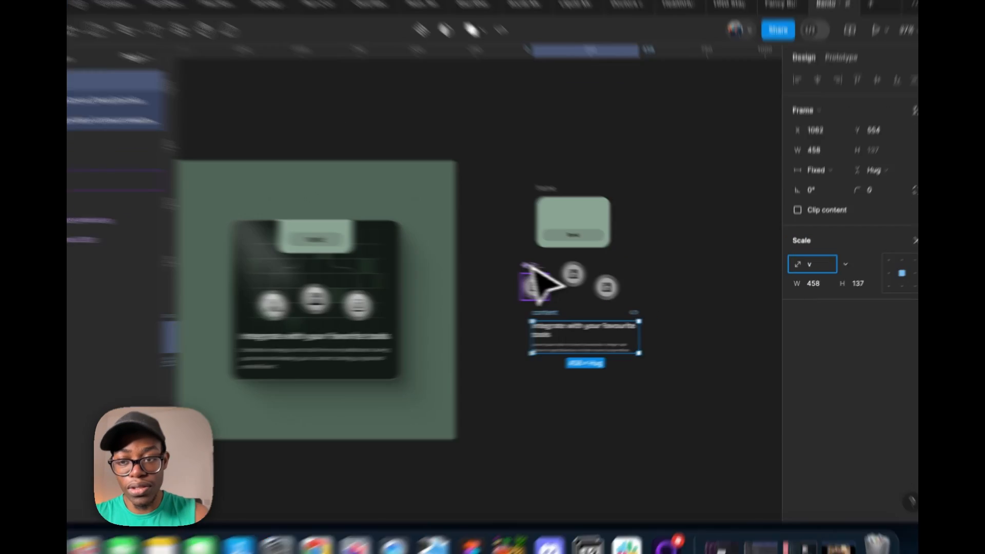
click(540, 258)
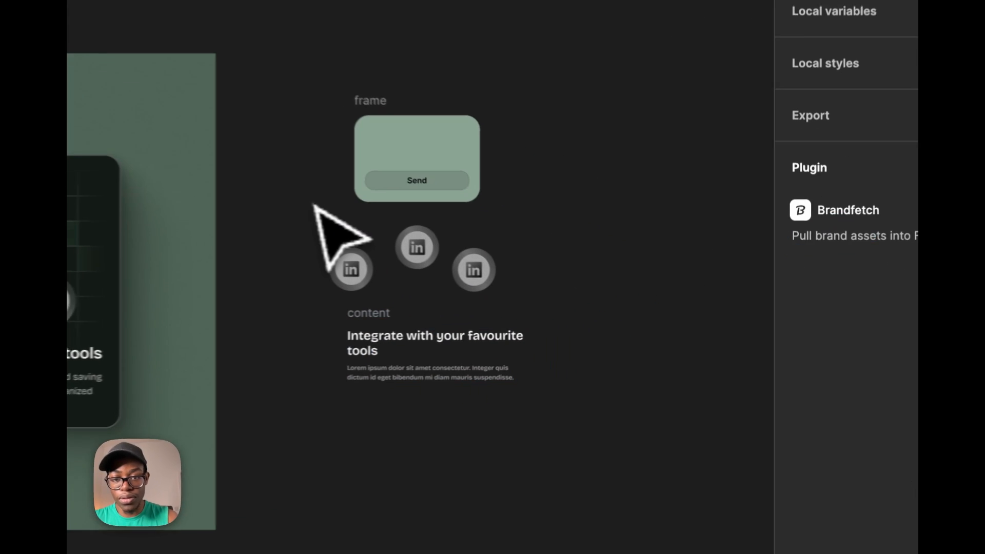
Try to narrow the heading inside the content frame to 248 wide
click(373, 336)
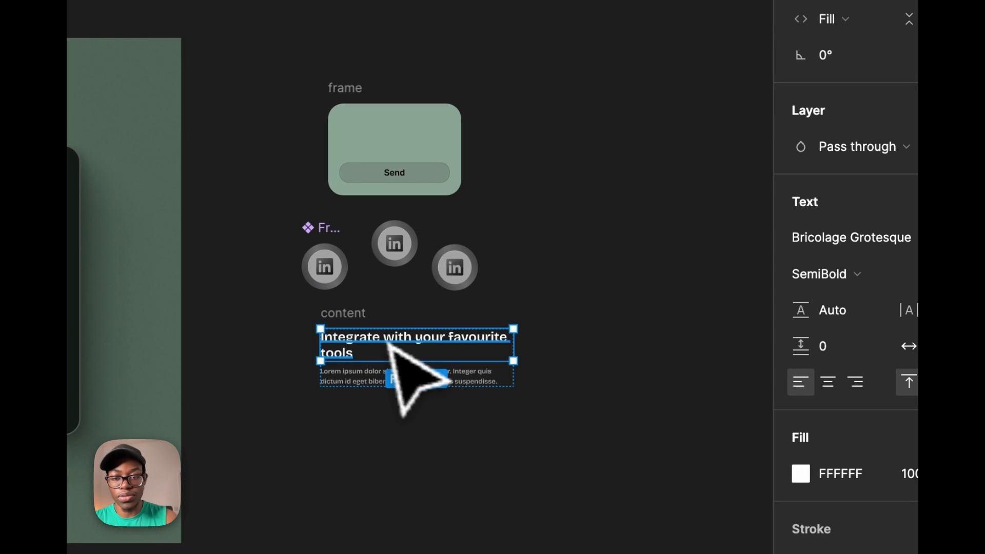
drag(513, 348, 429, 340)
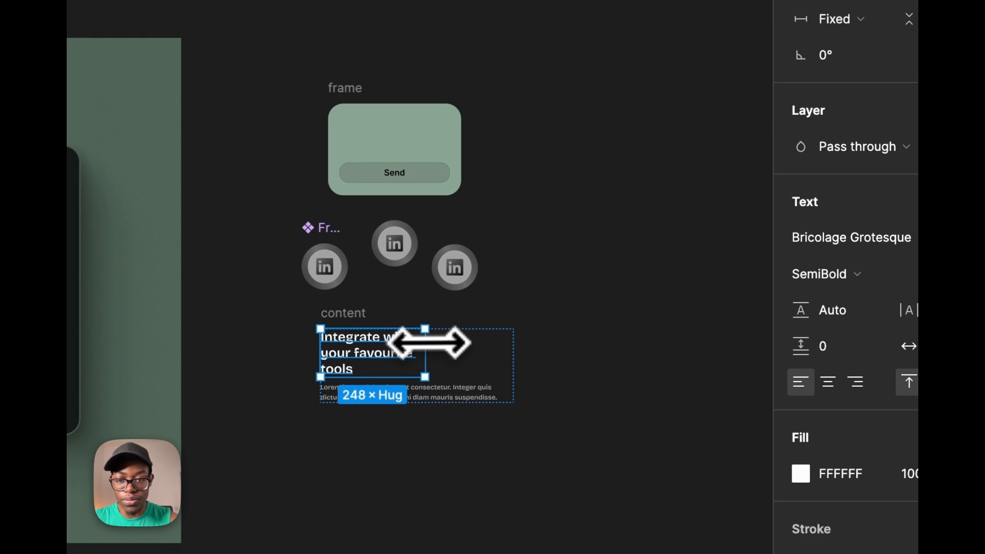
key(ctrl+z)
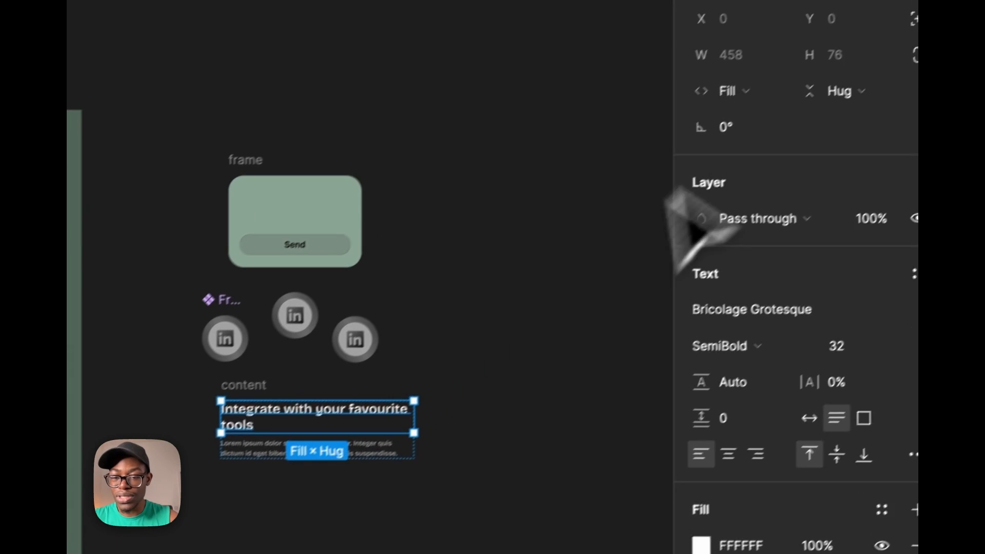
click(472, 386)
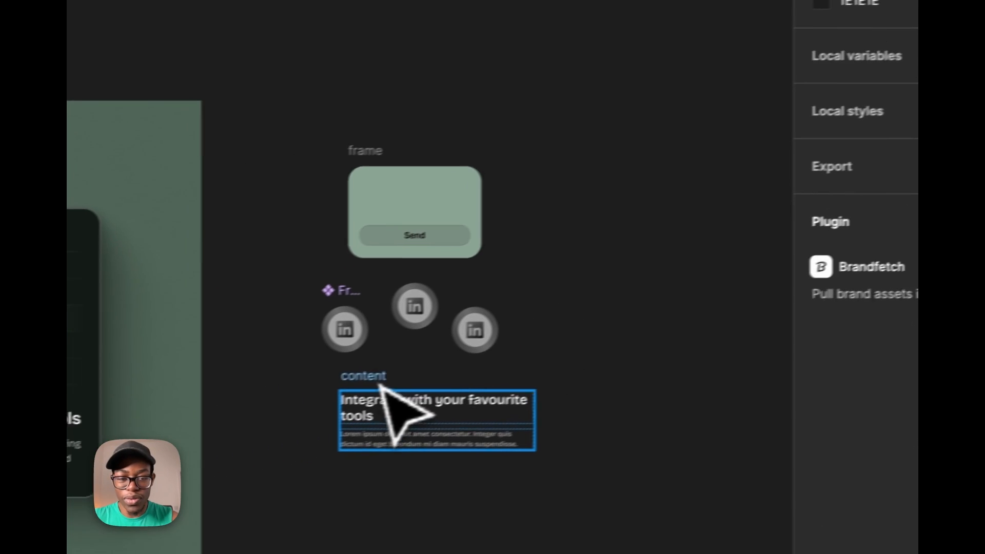
Widen the content frame to 533 so that the heading fits on one line
click(259, 387)
drag(568, 408, 602, 430)
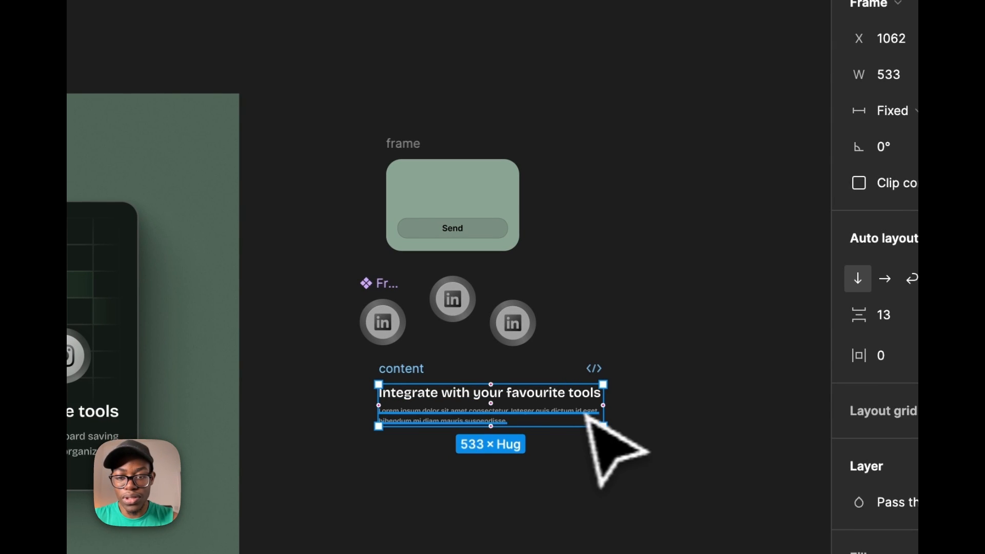
Reposition the send frame above the icons and move the outer icon on the right further outward
drag(412, 143, 434, 130)
drag(432, 286, 529, 309)
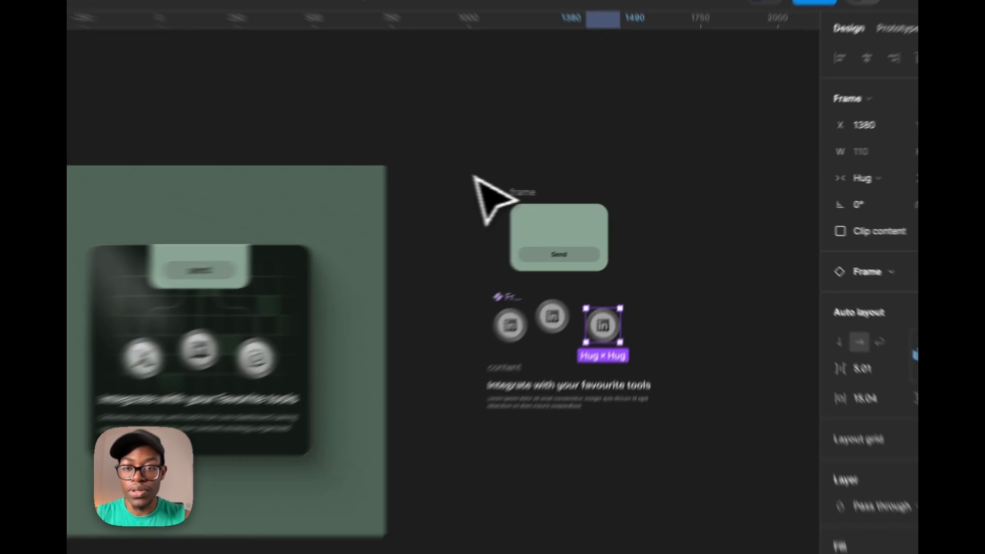
drag(537, 158, 676, 299)
click(650, 396)
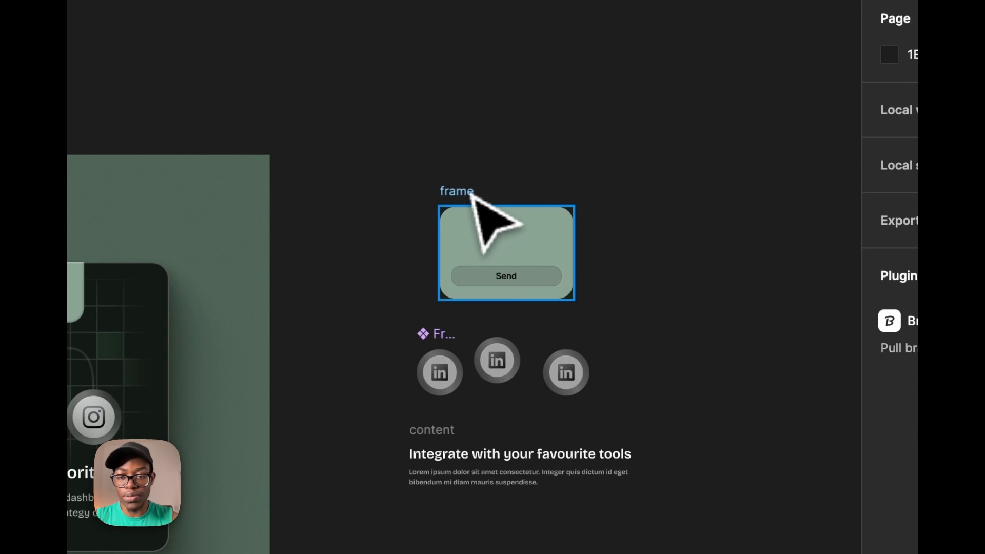
drag(467, 194, 457, 191)
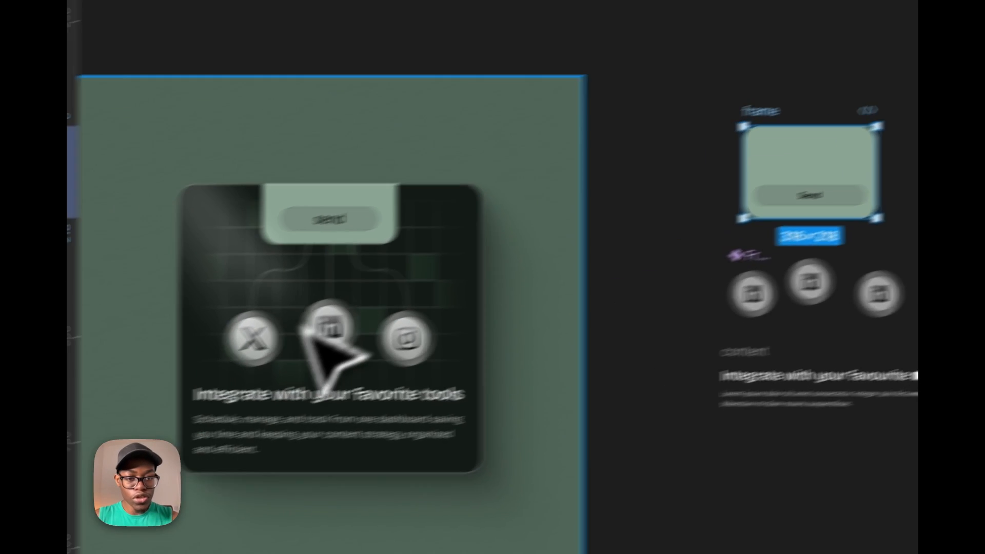
Draw a vertical line 97 long from the send frame's bottom edge to the middle icon, with stroke weight 5
scroll(405, 336, down, 5)
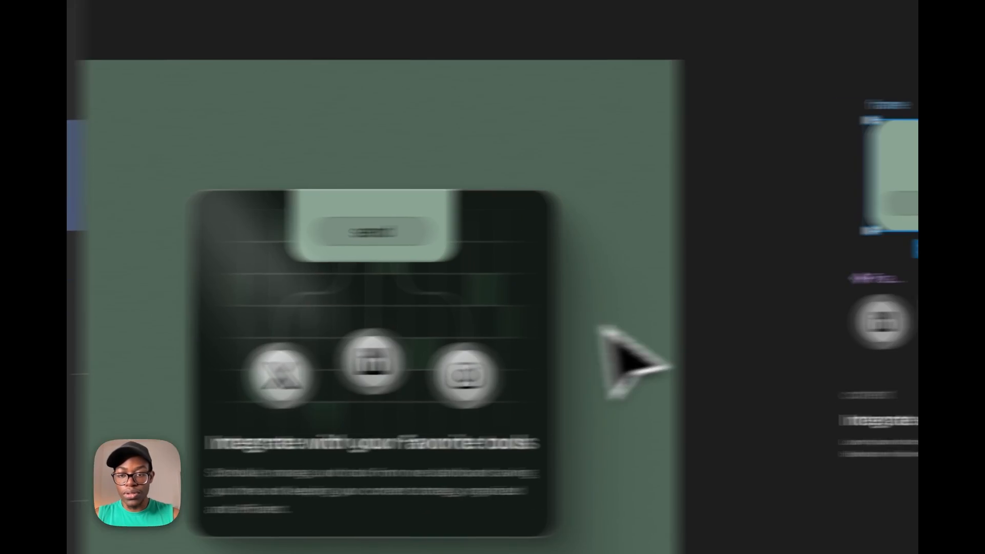
scroll(667, 298, up, 5)
click(677, 269)
key(f)
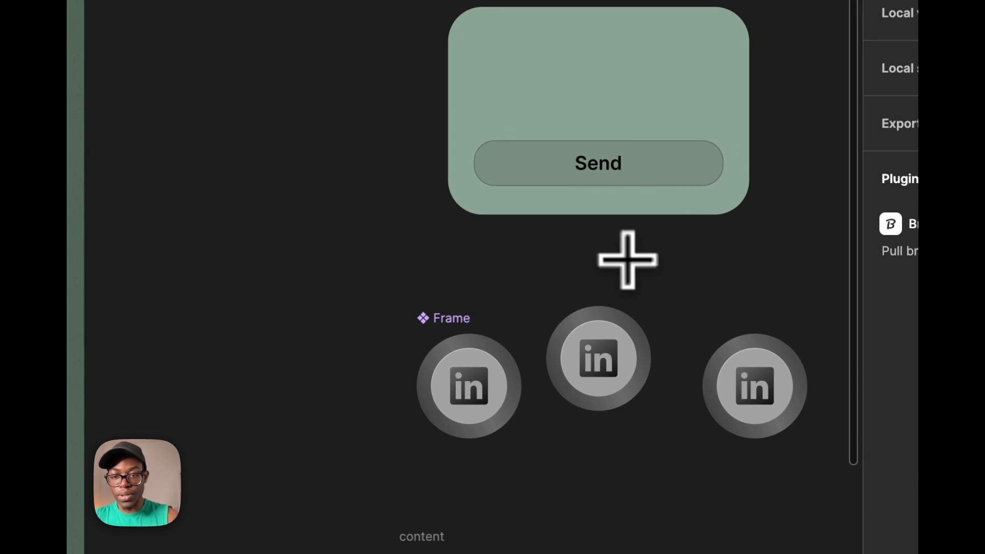
drag(598, 214, 588, 287)
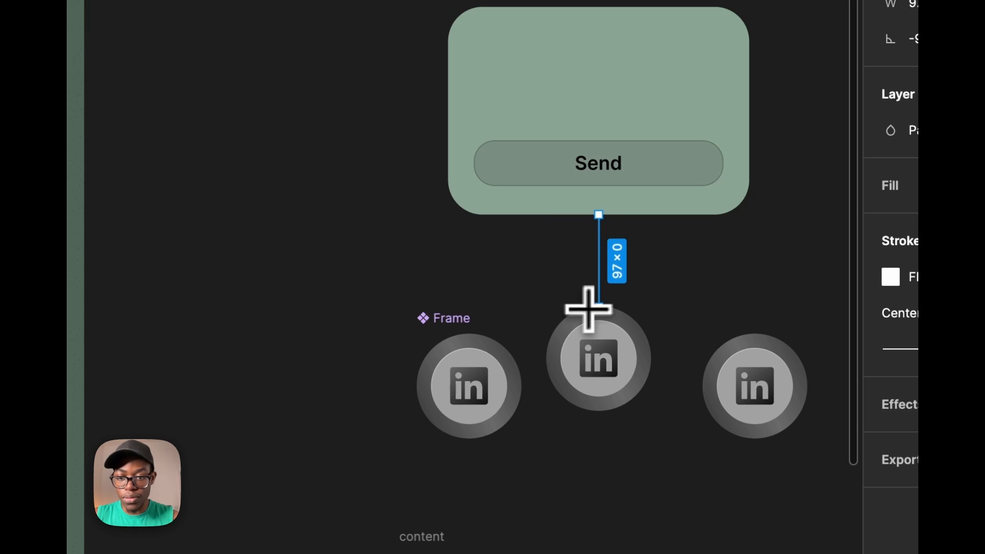
scroll(599, 311, up, 5)
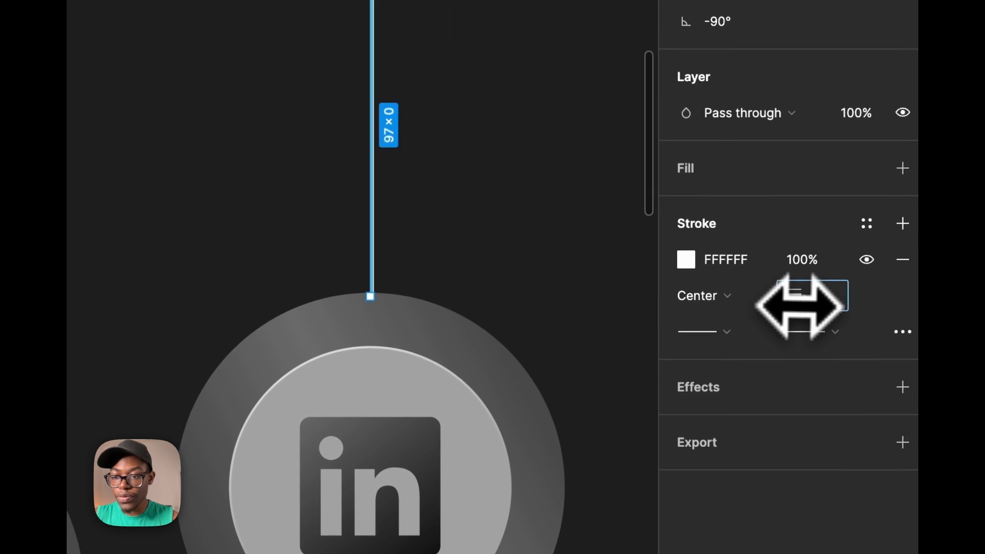
drag(798, 306, 787, 305)
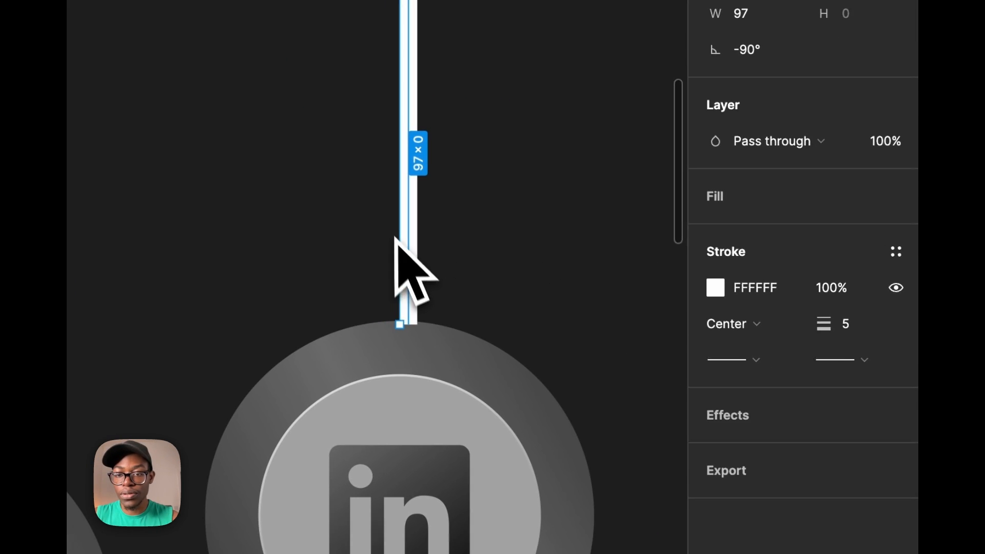
Align the vertical line and middle icon on their horizontal centers and set their vertical spacing to 0
click(436, 460)
drag(397, 464, 416, 469)
shift+click(429, 158)
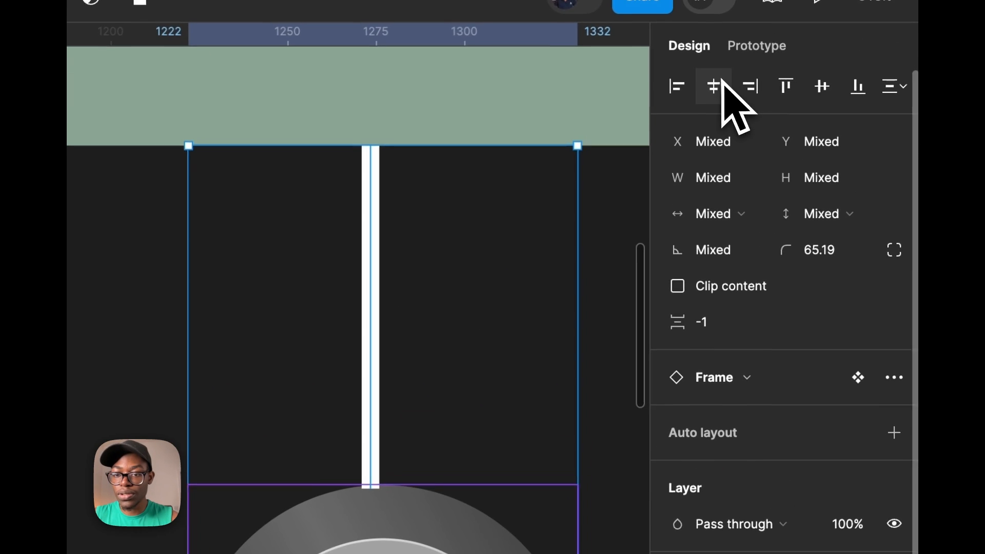
click(714, 88)
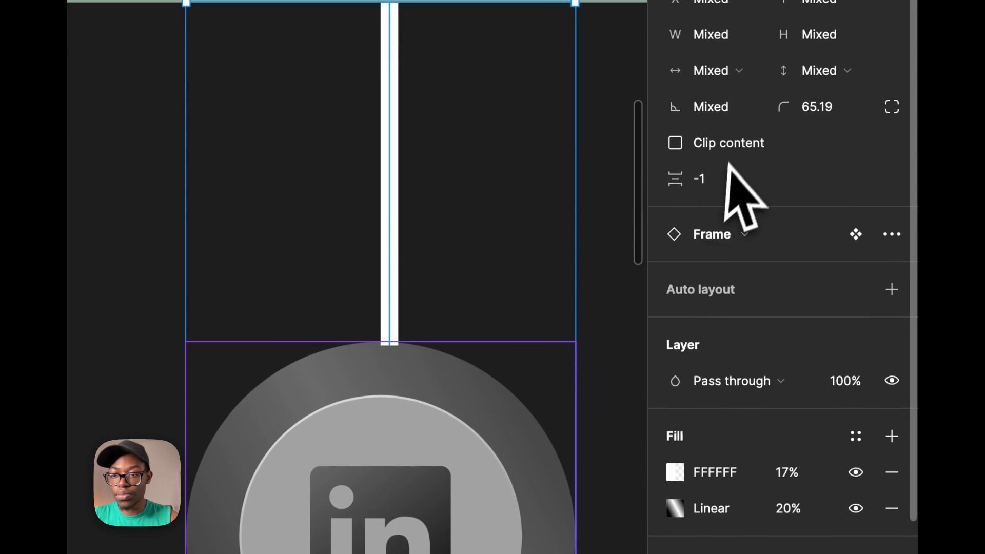
click(724, 246)
text(0)
key(Return)
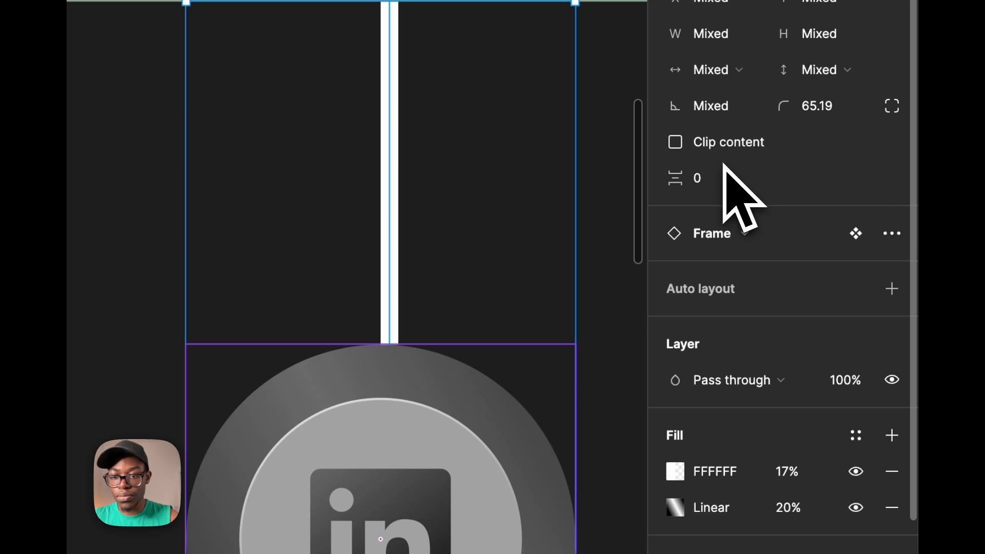
Move the vertical line and middle icon together to center them beneath the send frame
drag(426, 417, 521, 418)
scroll(195, 359, down, 5)
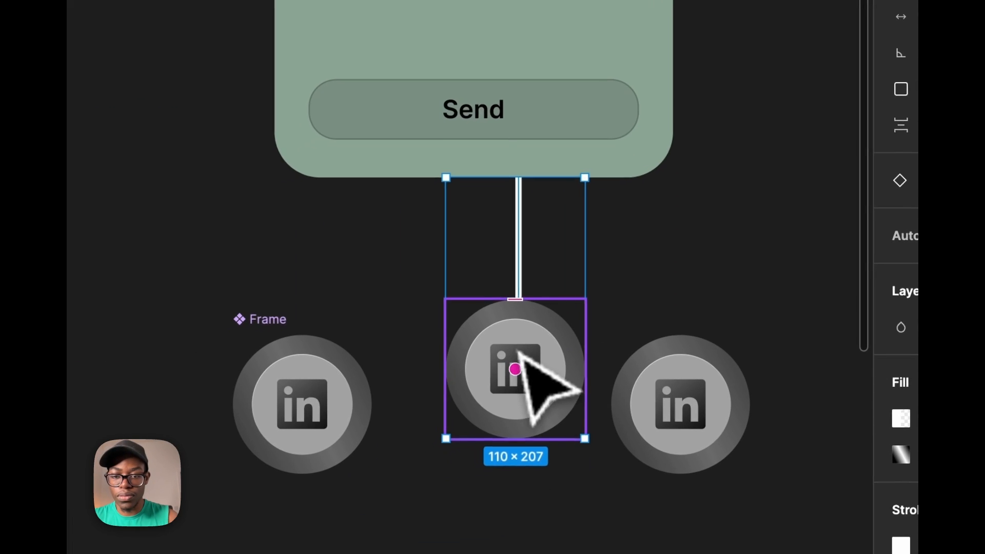
drag(552, 356, 503, 344)
click(506, 222)
Place a spare copy of the vertical line in the empty area left of the send frame
scroll(495, 227, up, 5)
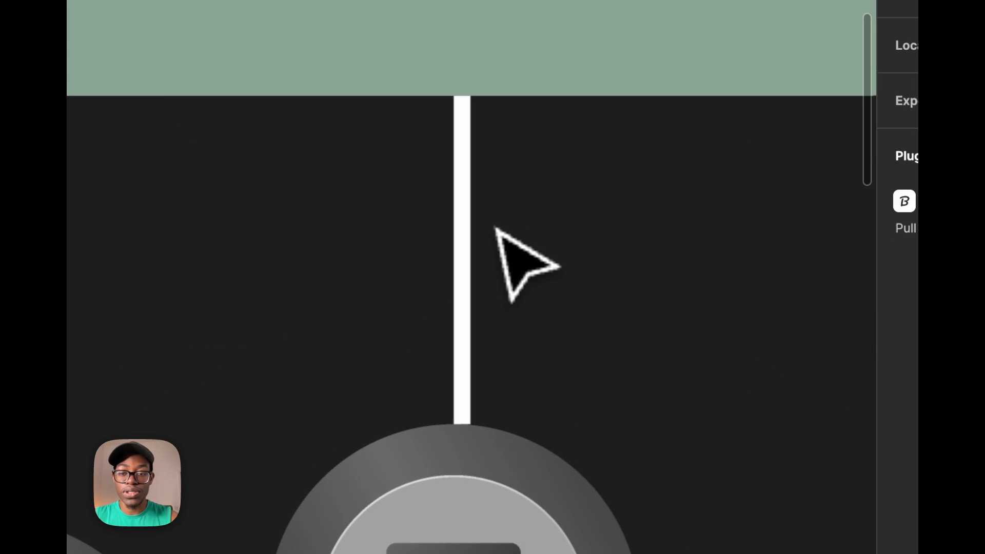
click(467, 210)
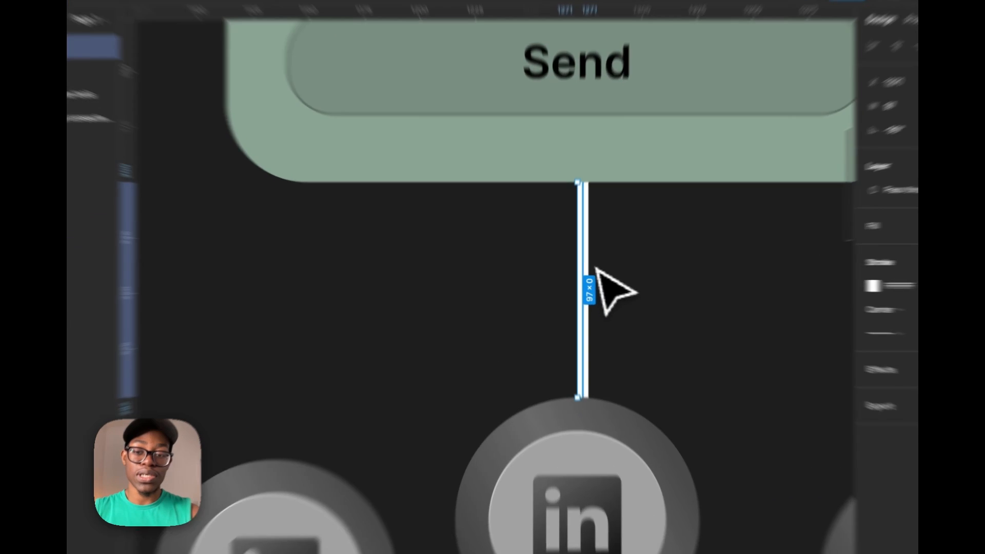
right_click(577, 261)
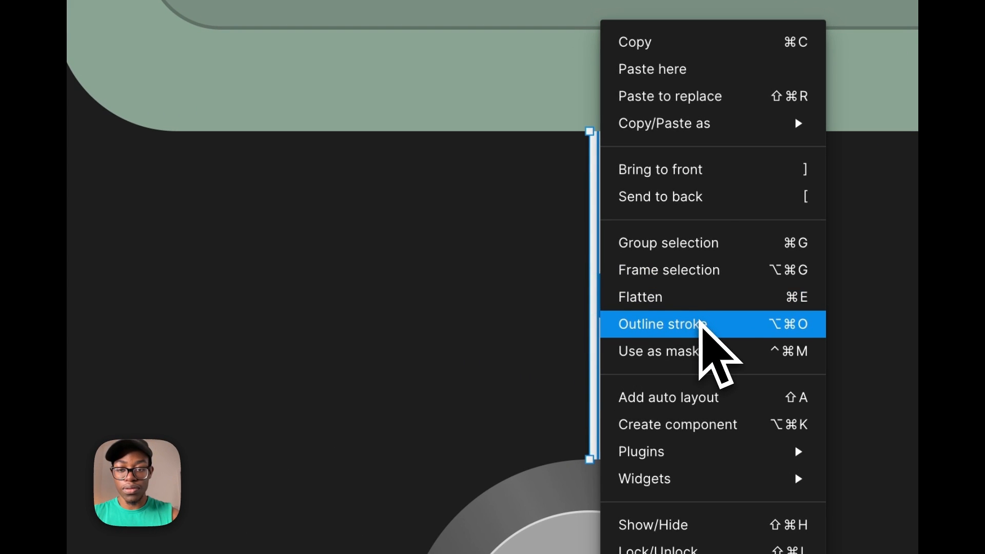
click(433, 311)
scroll(530, 304, down, 5)
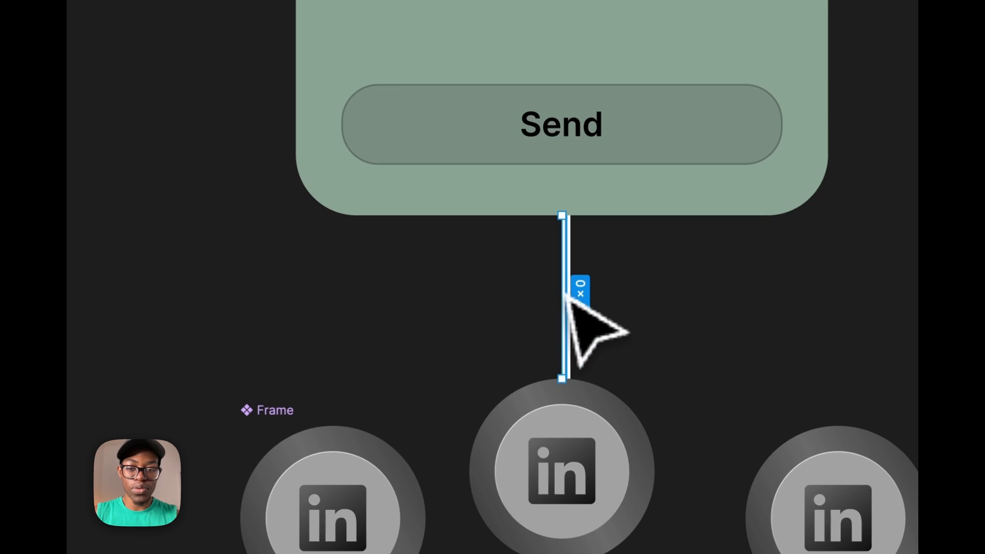
drag(563, 289, 23, 255)
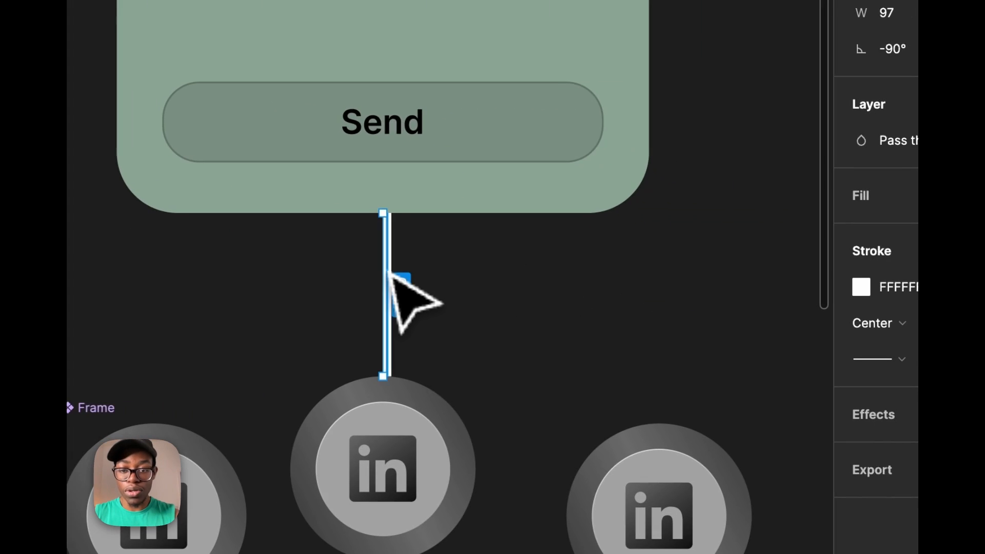
Outline the stroke of the line above the middle icon and align both on their horizontal centers
right_click(476, 280)
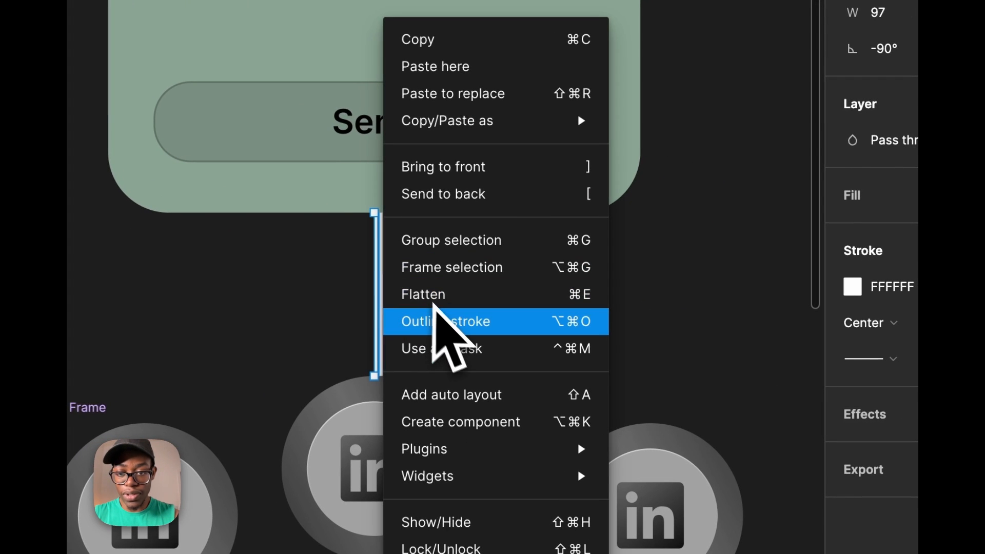
click(447, 318)
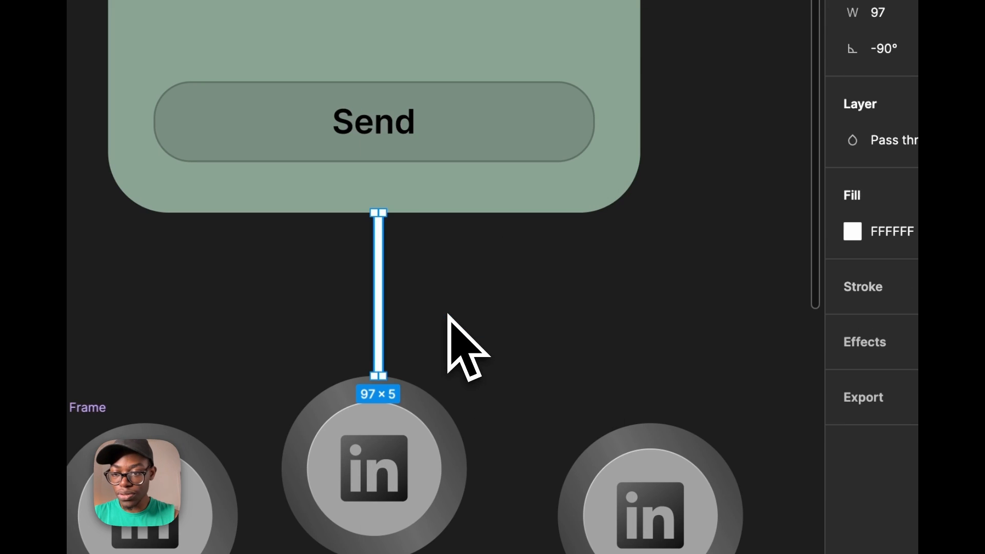
shift+click(400, 400)
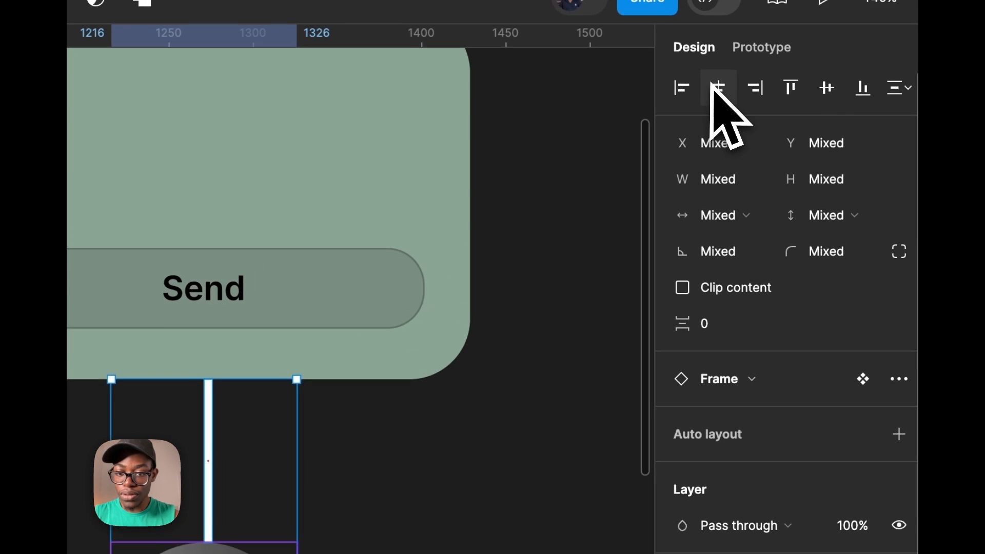
click(717, 87)
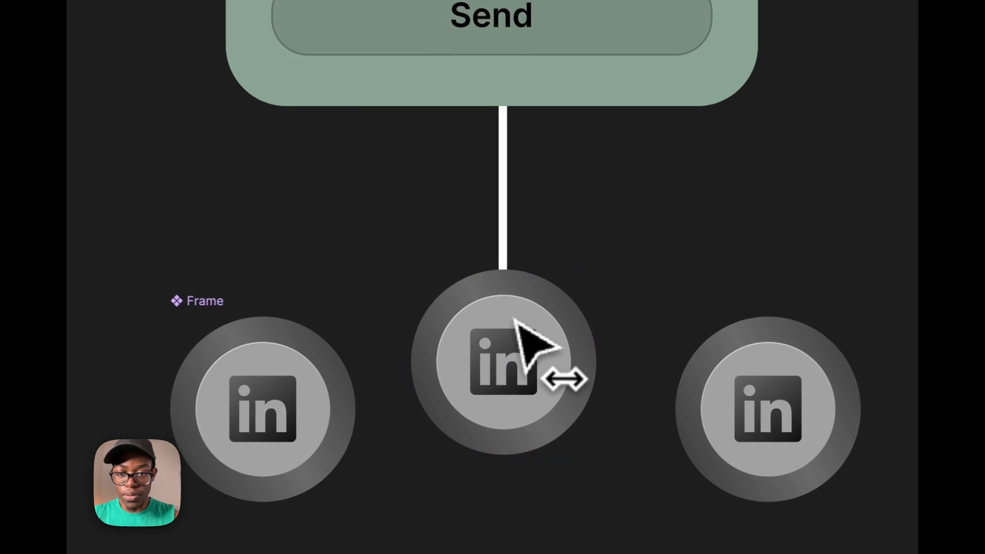
Shift the outlined line and middle icon together until they sit centered under the Send button
drag(513, 318, 506, 316)
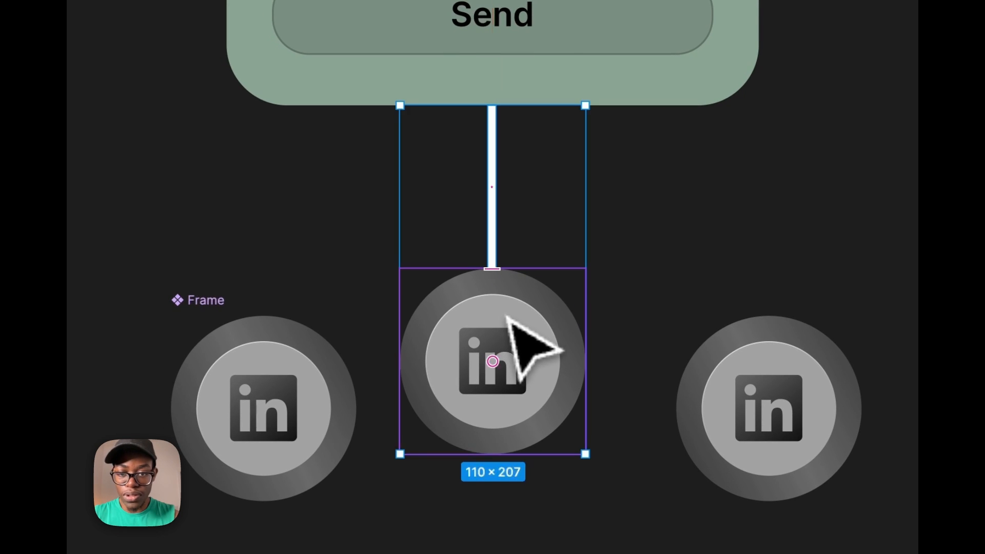
scroll(496, 200, up, 5)
scroll(489, 205, down, 6)
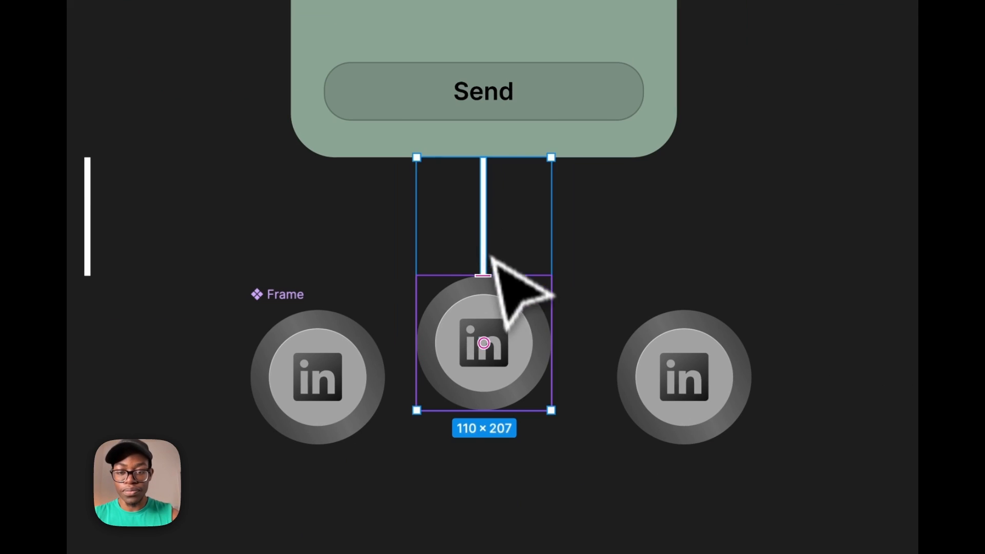
click(617, 251)
Move the main icon component out of the layout, leaving an instance in the left icon's place
drag(306, 380, 609, 504)
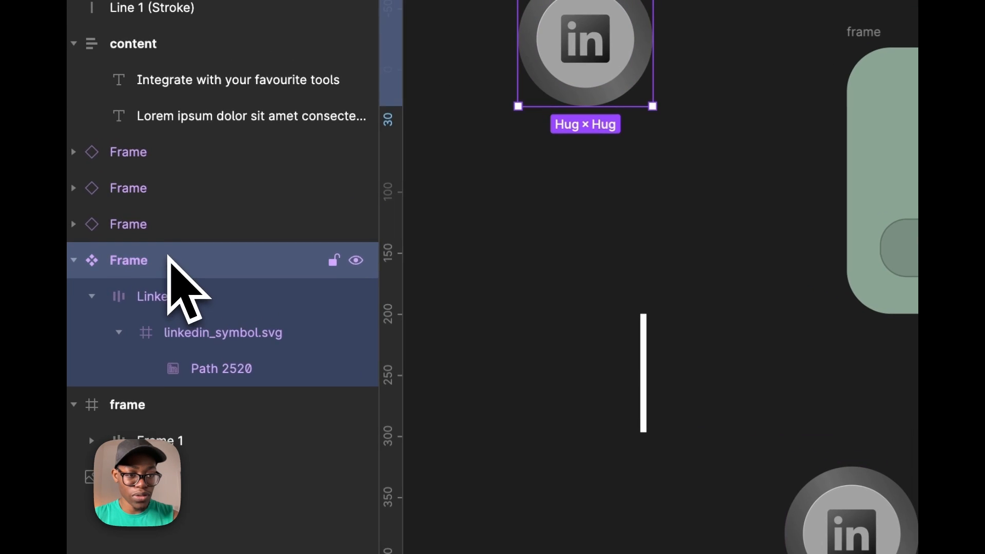
click(143, 226)
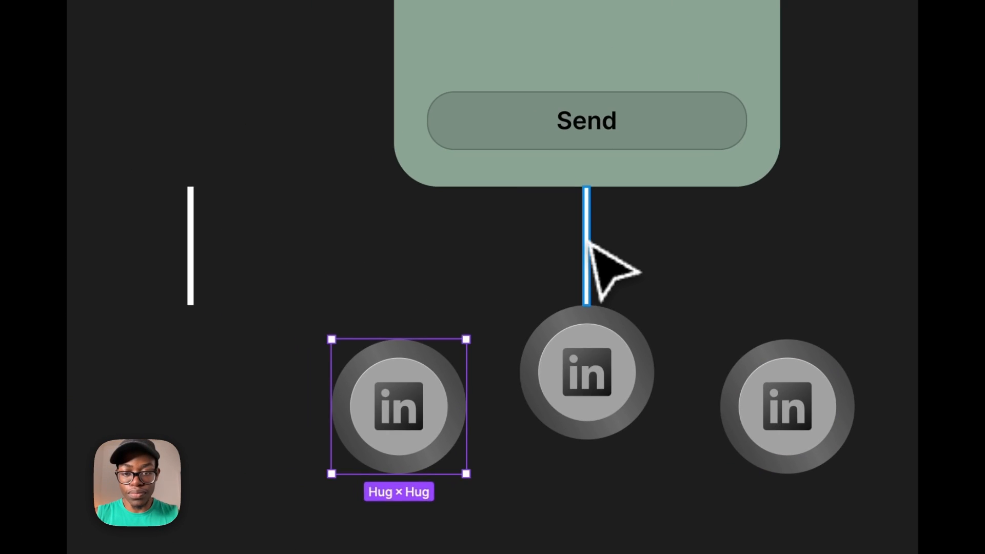
click(587, 241)
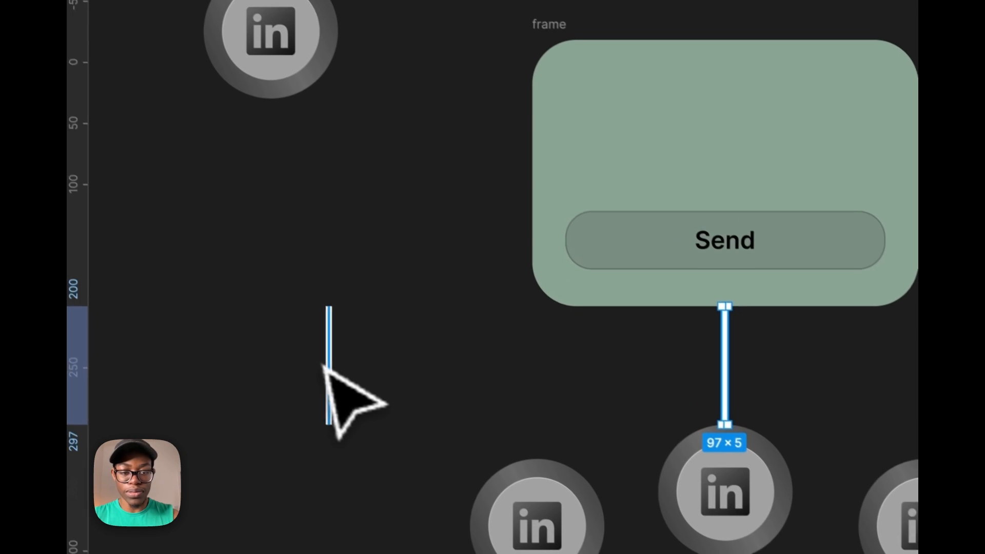
click(329, 370)
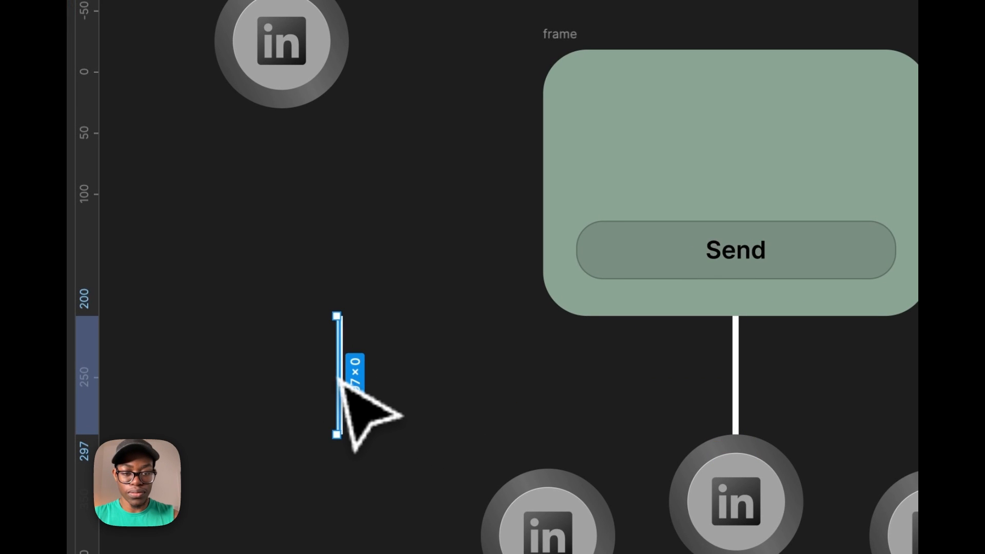
click(579, 427)
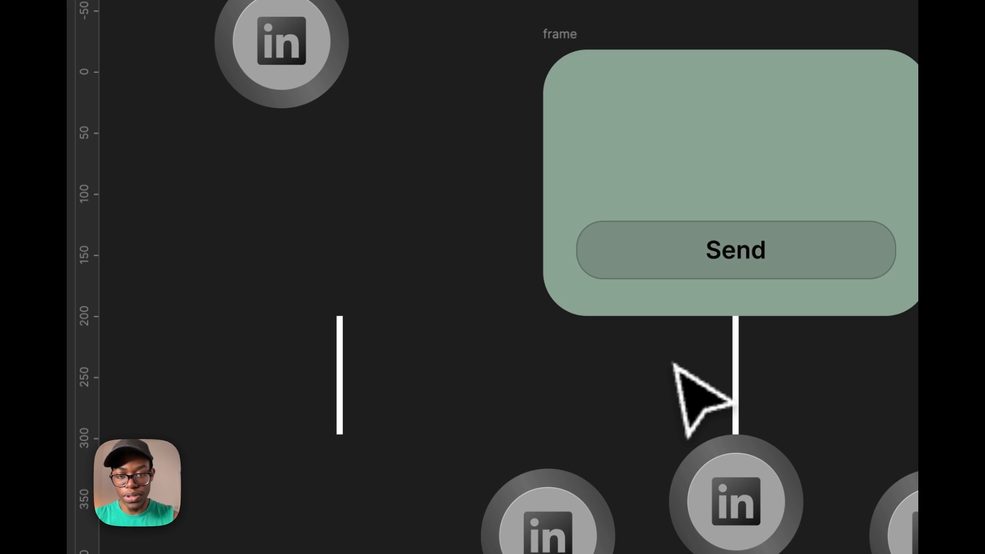
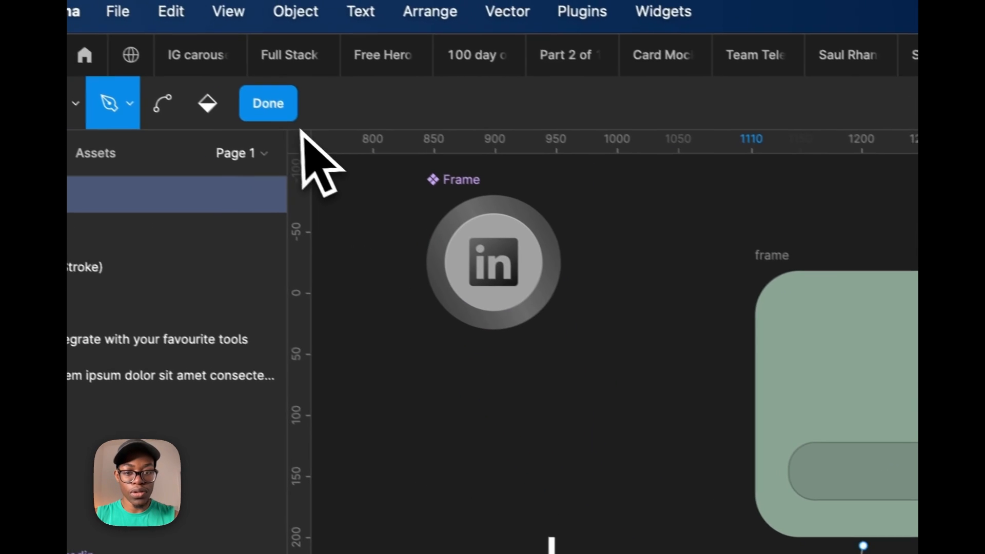
Finish the curved connector path toward the left icon and give it a white FFFFFF stroke with weight 5
click(278, 113)
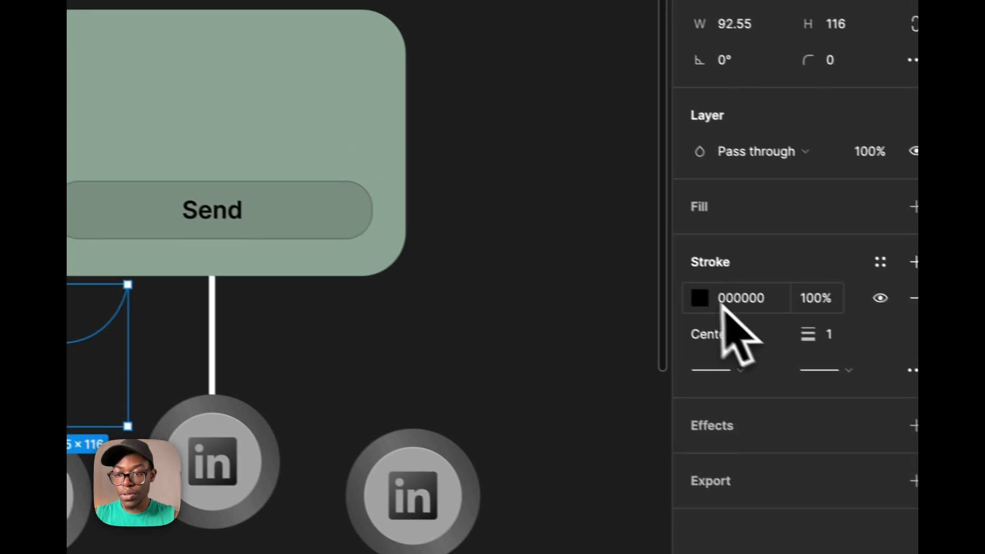
click(677, 290)
click(561, 242)
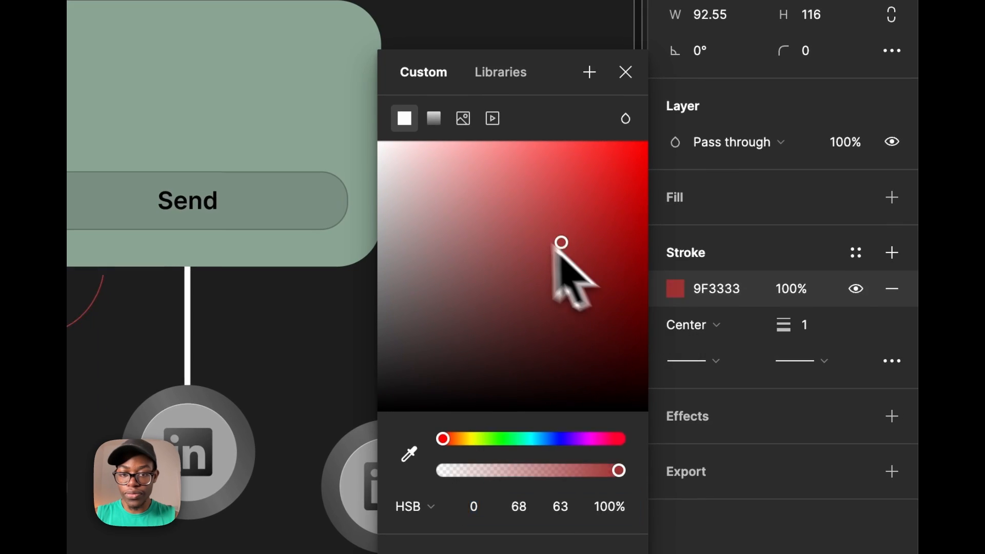
drag(562, 242, 207, 82)
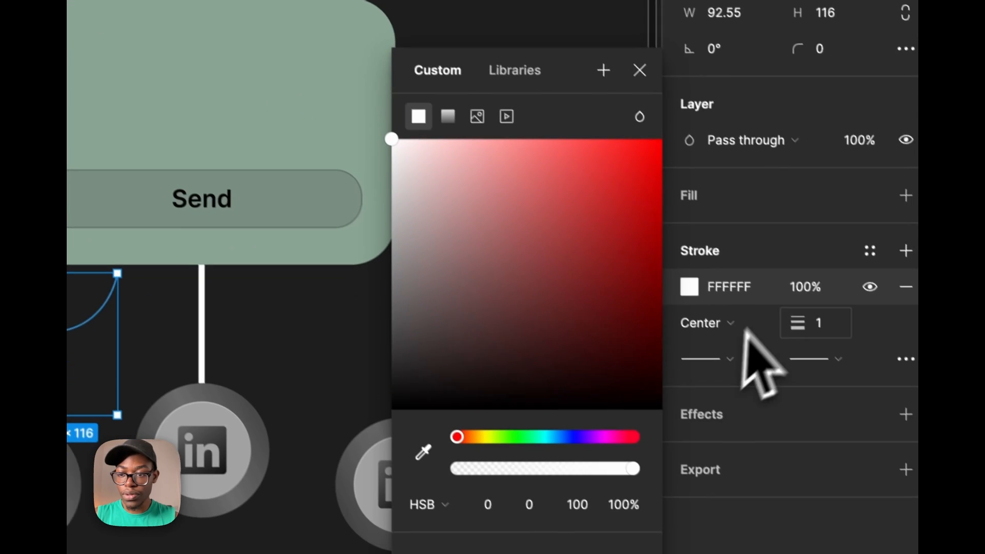
click(813, 329)
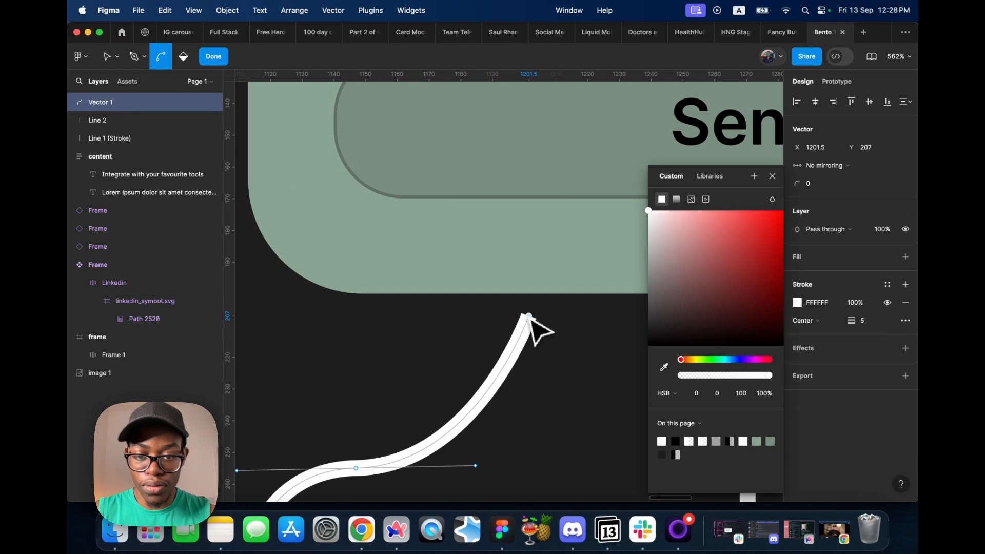
Snap the curved connector's upper end to the send frame's bottom edge at Y 200 and point its handle straight down
click(529, 317)
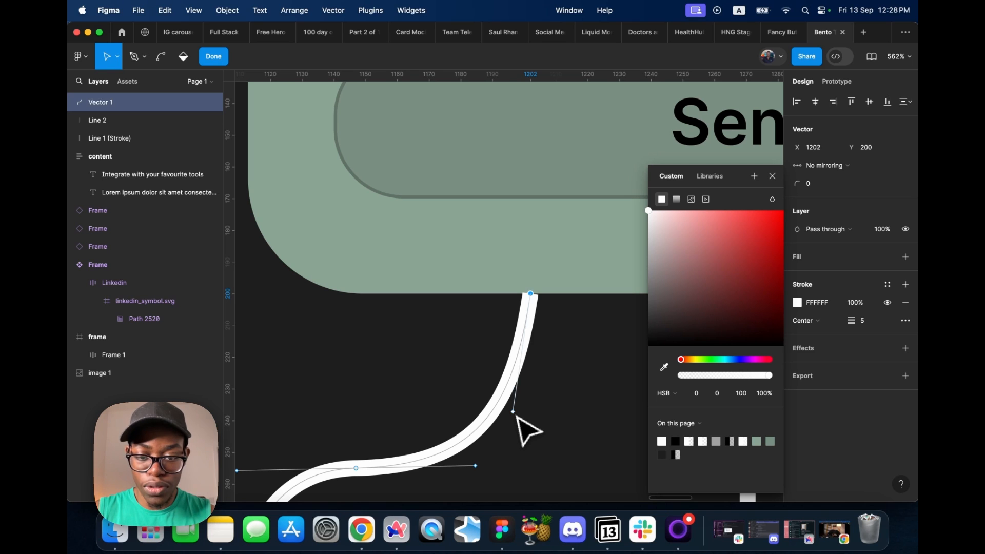
scroll(536, 320, up, 5)
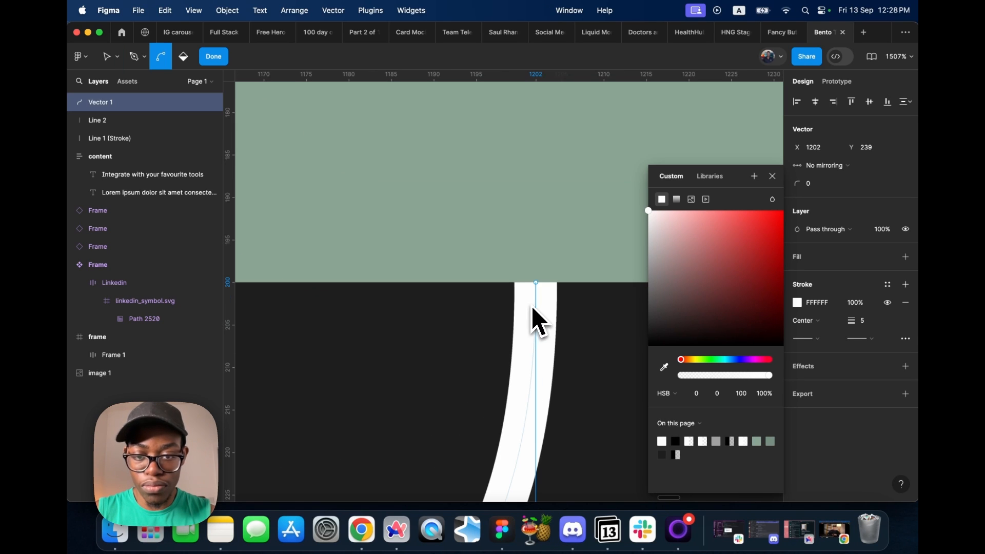
scroll(549, 311, down, 4)
key(Escape)
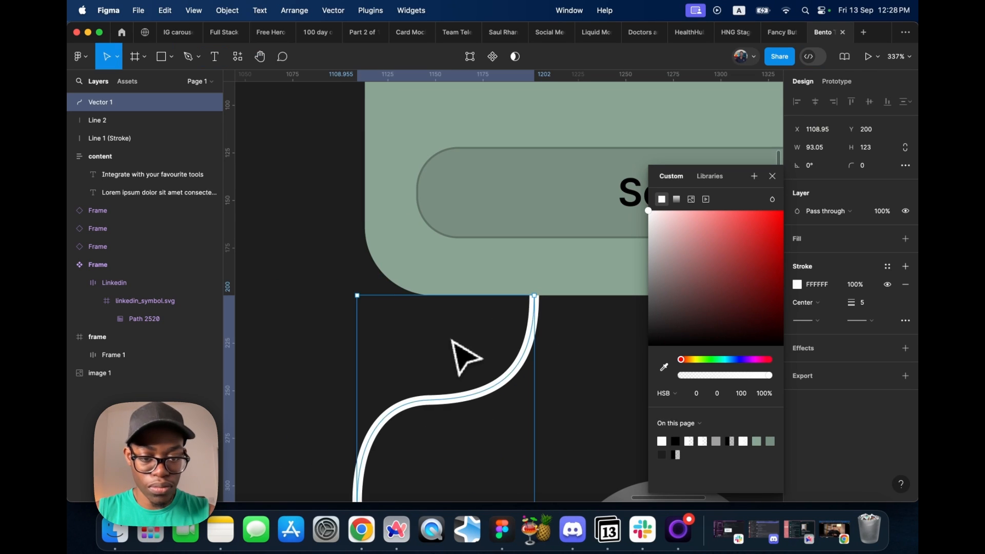
Move the connector's lower end point to the left icon's top center at X 1116.5, Y 325, with its handle vertical
scroll(451, 352, down, 10)
scroll(433, 398, up, 5)
double_click(337, 214)
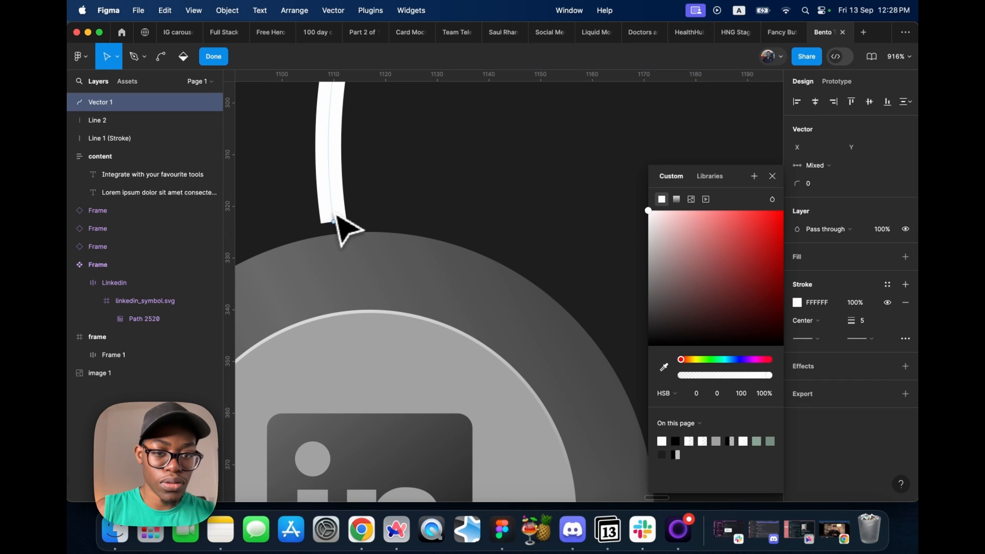
scroll(495, 314, down, 8)
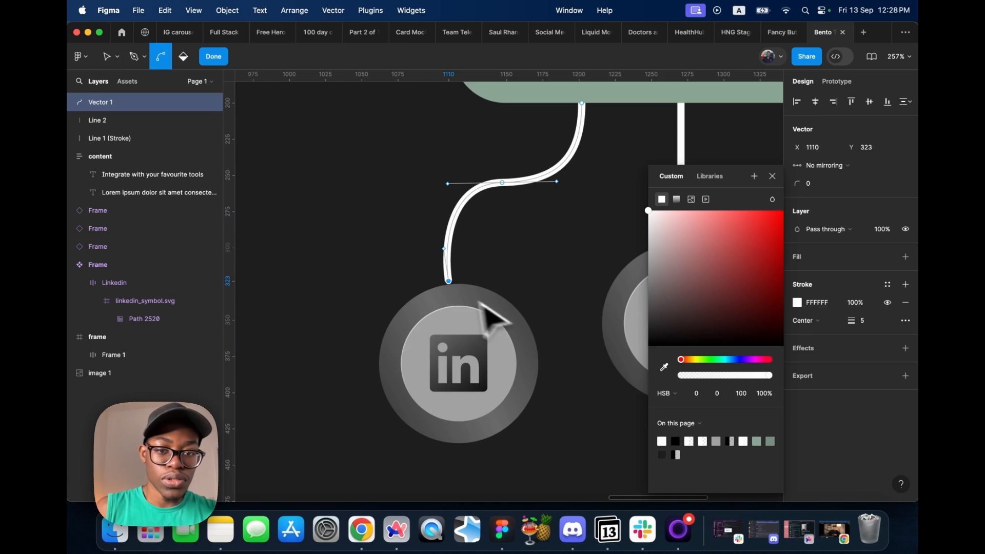
scroll(451, 292, up, 6)
drag(468, 209, 472, 208)
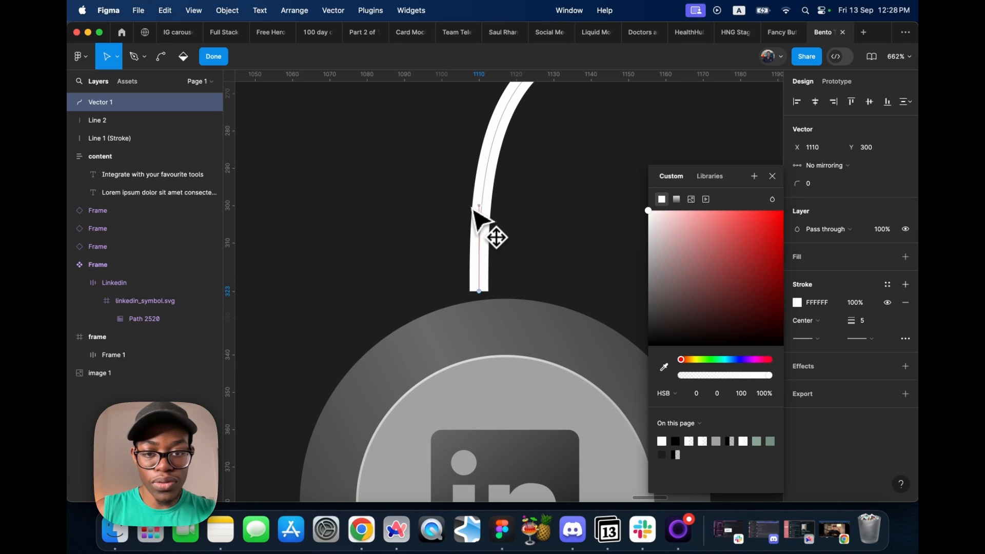
drag(480, 293, 479, 299)
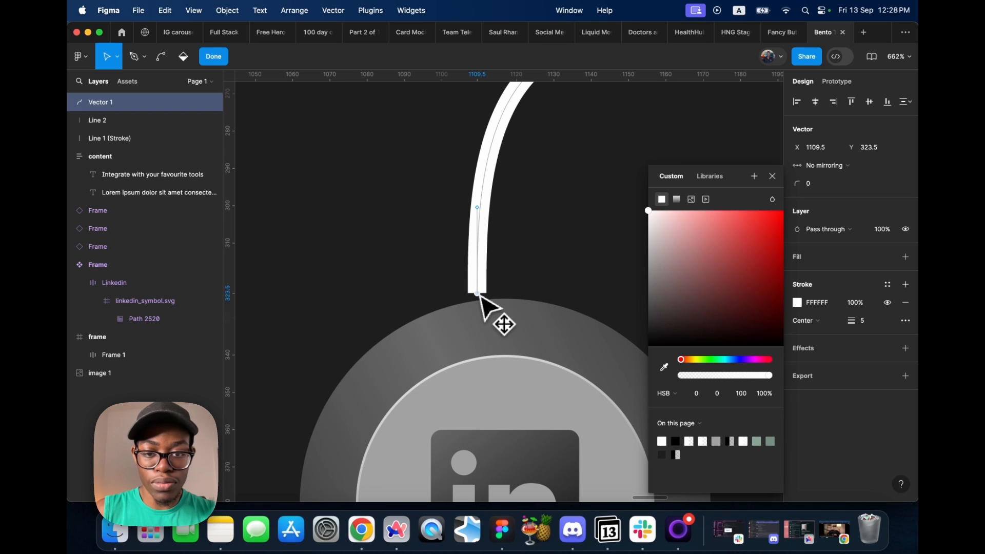
scroll(479, 303, down, 6)
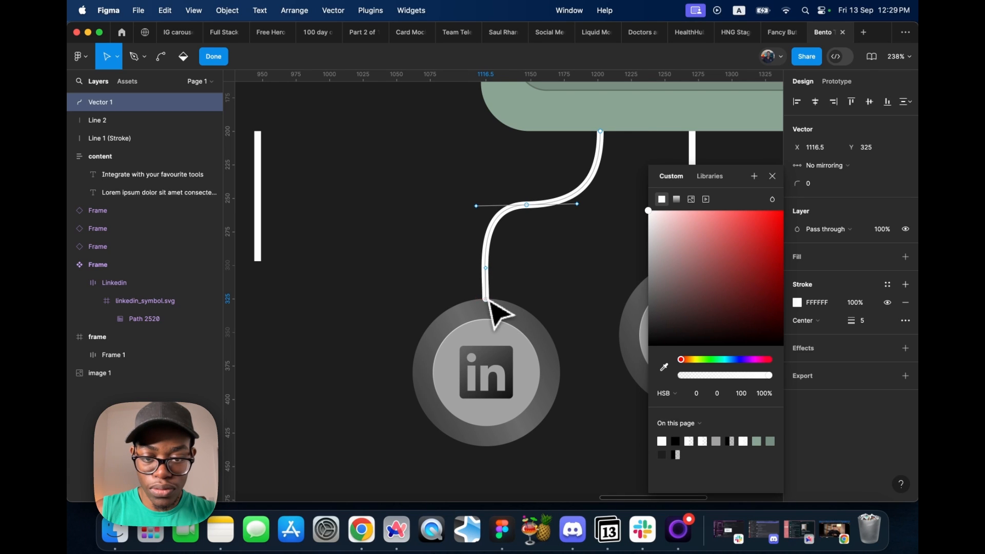
Extend the vertical curve handle at the connector's lower end up to X 1116.5, Y 288.5 and finish editing the path
key(Escape)
scroll(492, 303, up, 12)
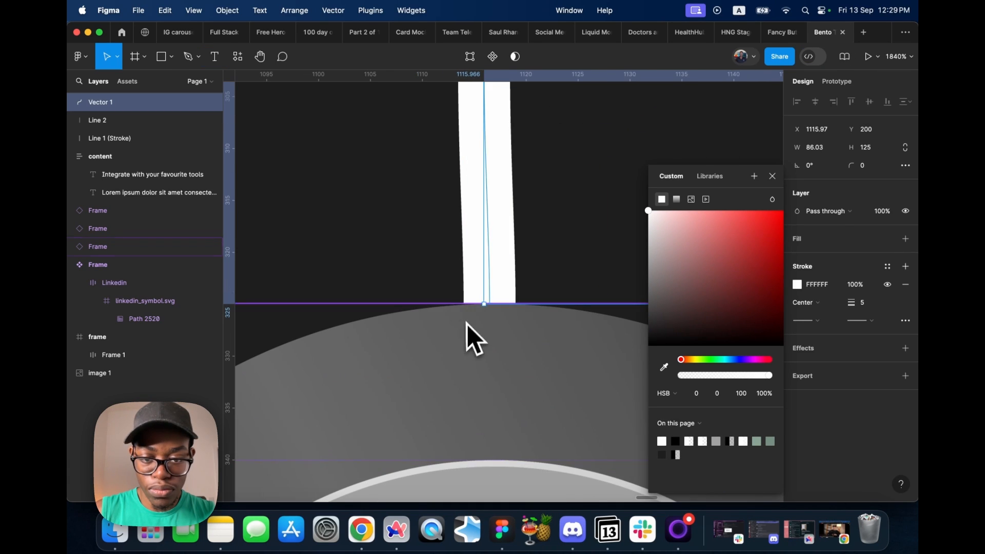
double_click(487, 275)
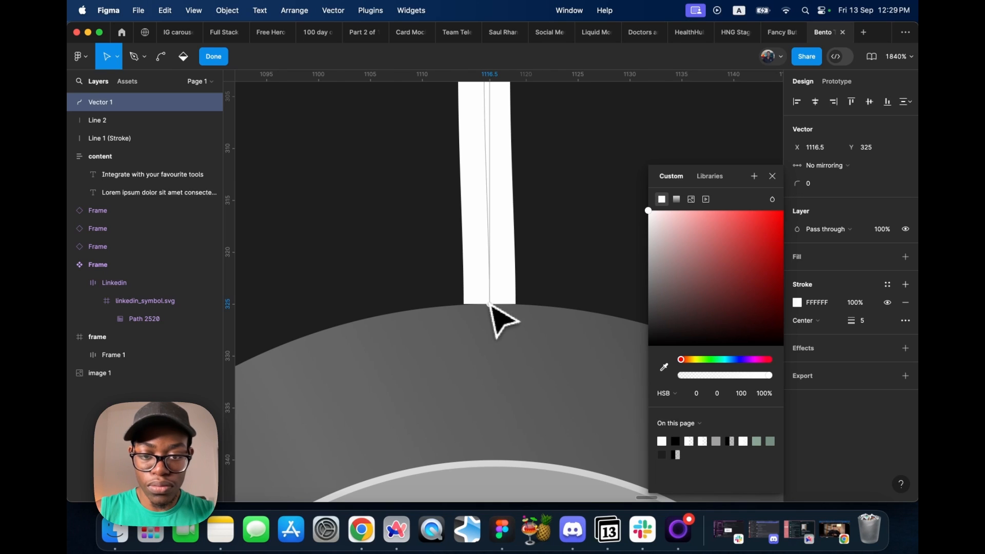
scroll(491, 307, down, 5)
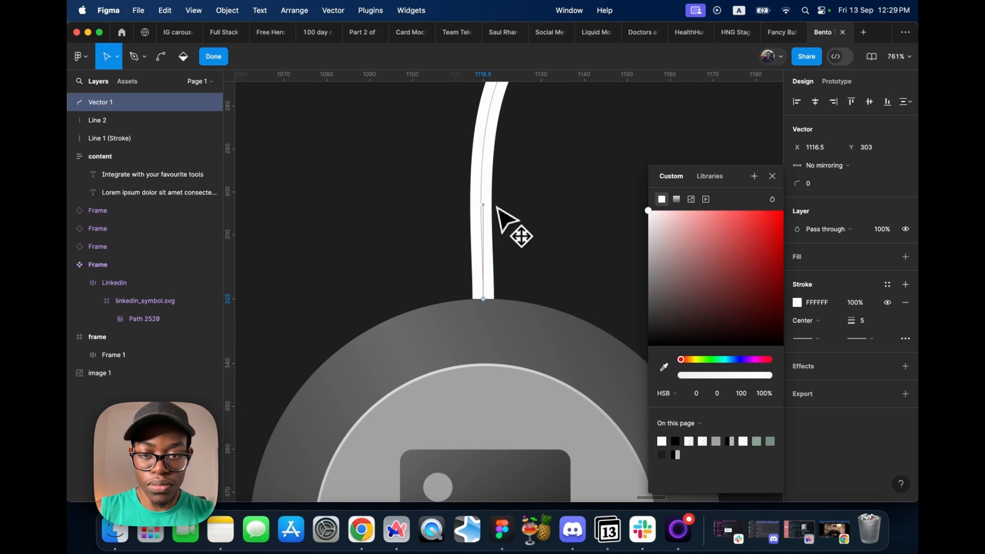
drag(496, 195, 501, 152)
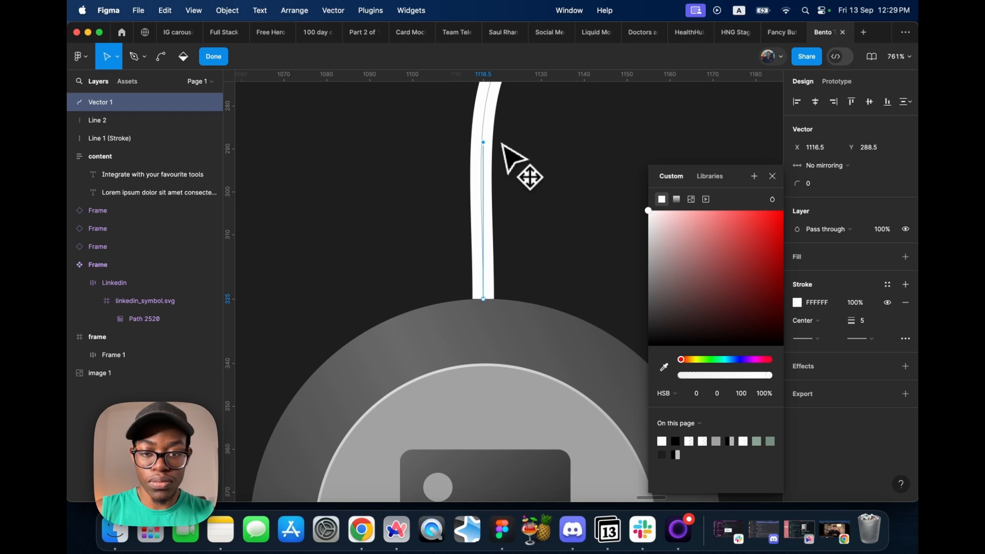
scroll(461, 275, down, 5)
key(Escape)
key(Escape)
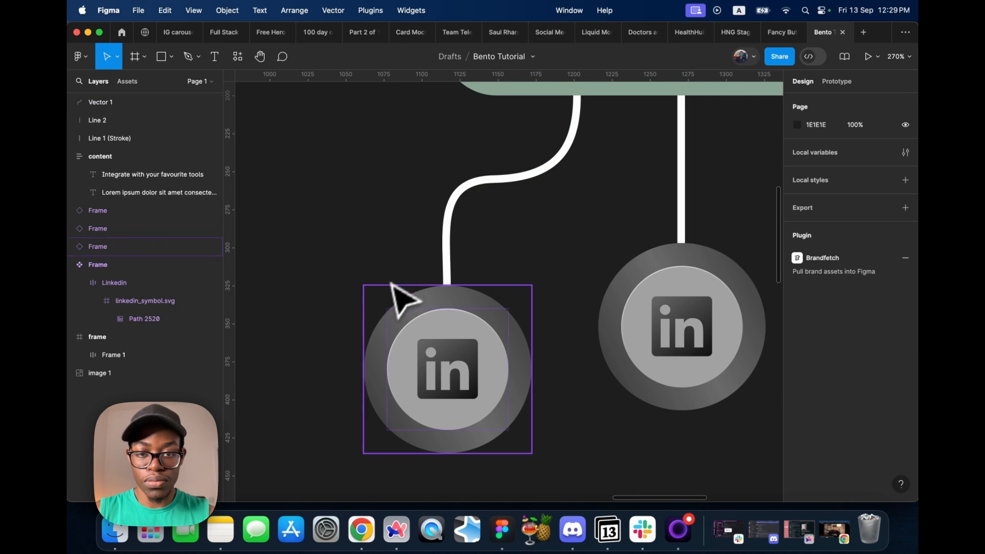
Duplicate the curved connector toward the right icon at X 1329, Y 200 and flip the copy horizontally
scroll(396, 293, down, 5)
click(430, 258)
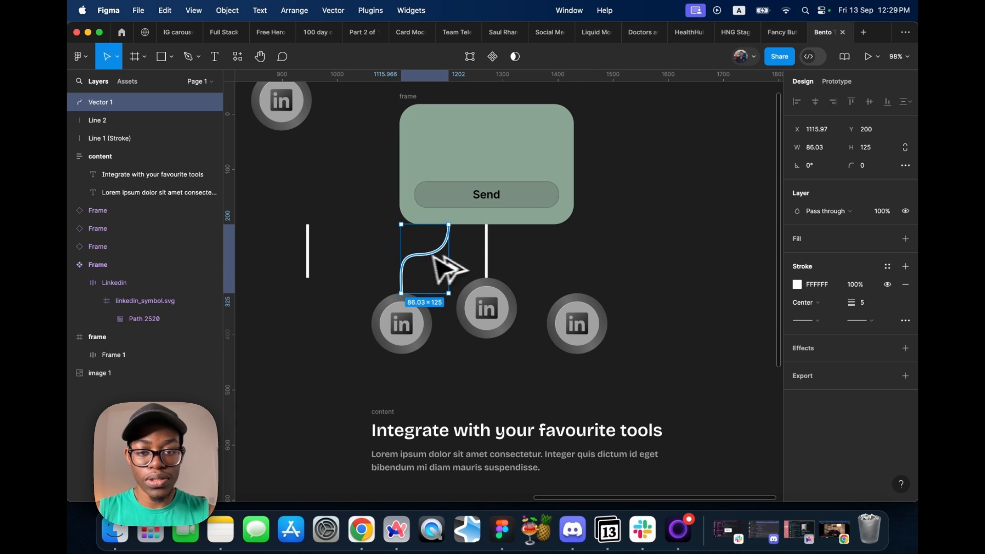
drag(435, 256, 549, 263)
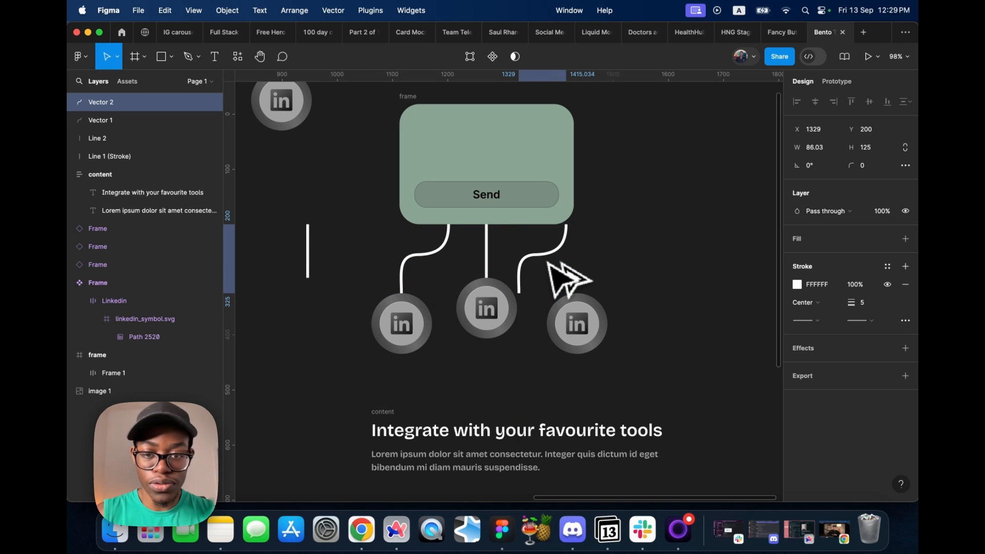
right_click(550, 259)
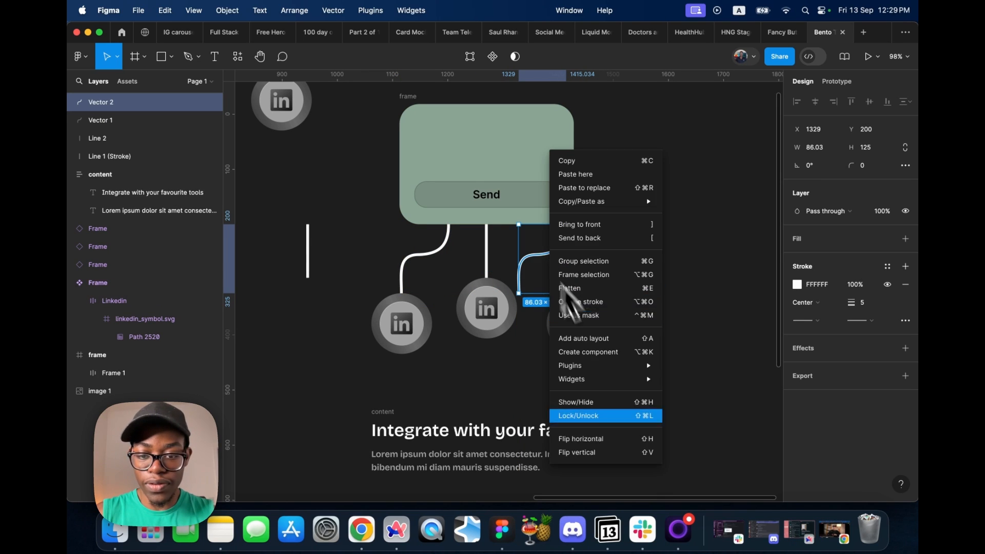
click(626, 438)
Move the right icon horizontally to X 1360 so it sits centered under the flipped connector's lower end
click(577, 325)
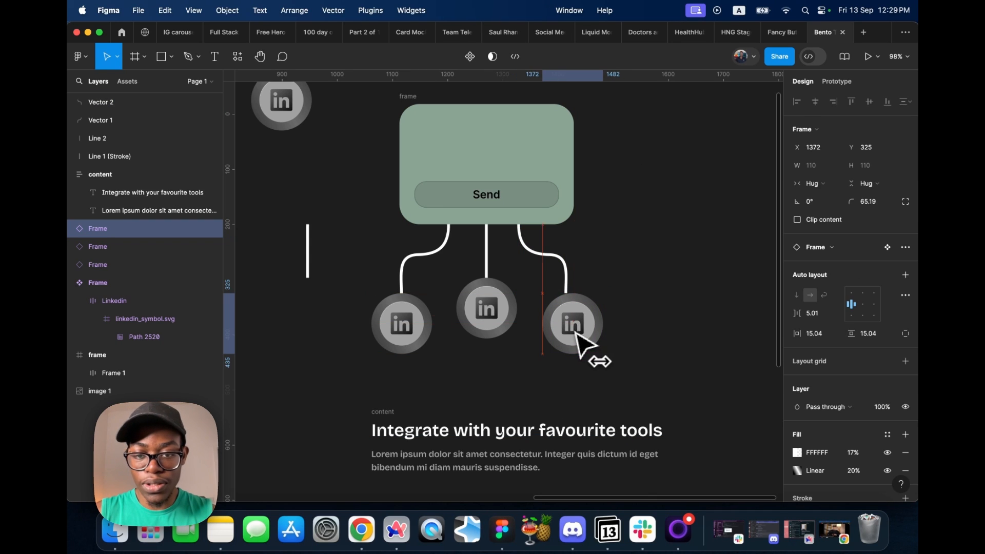
drag(575, 332, 570, 338)
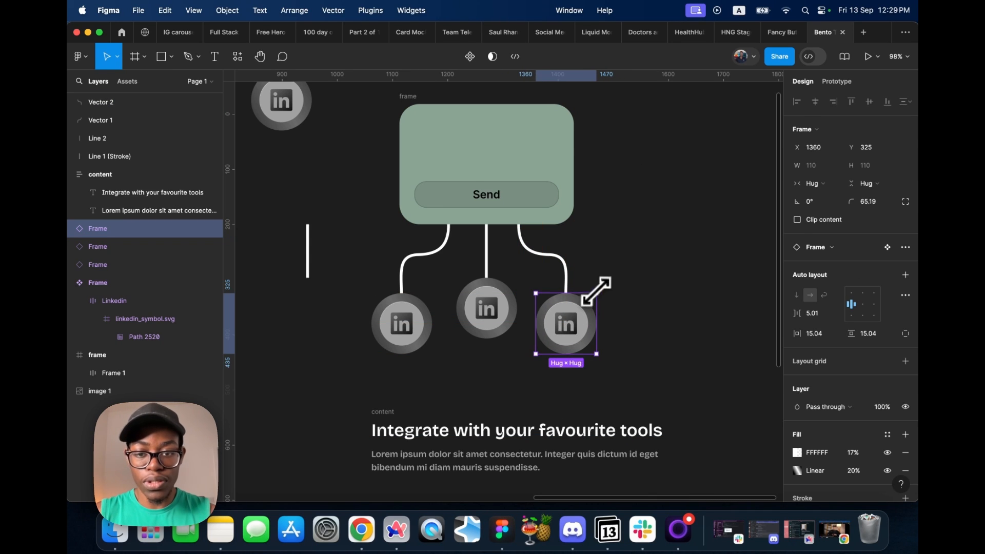
click(630, 285)
Group the send frame, three connector lines and three icons into a new frame named Visual
scroll(633, 323, down, 5)
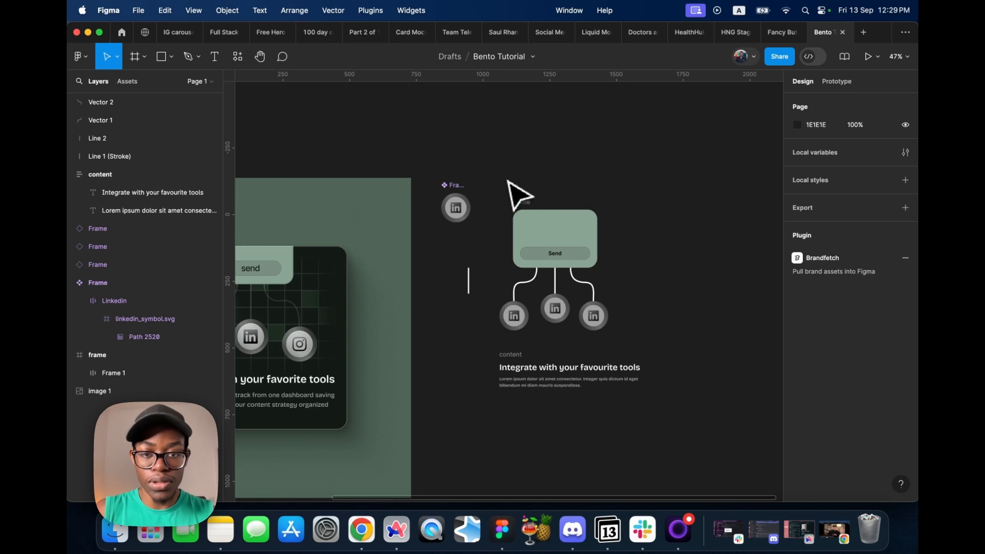
drag(508, 182, 622, 339)
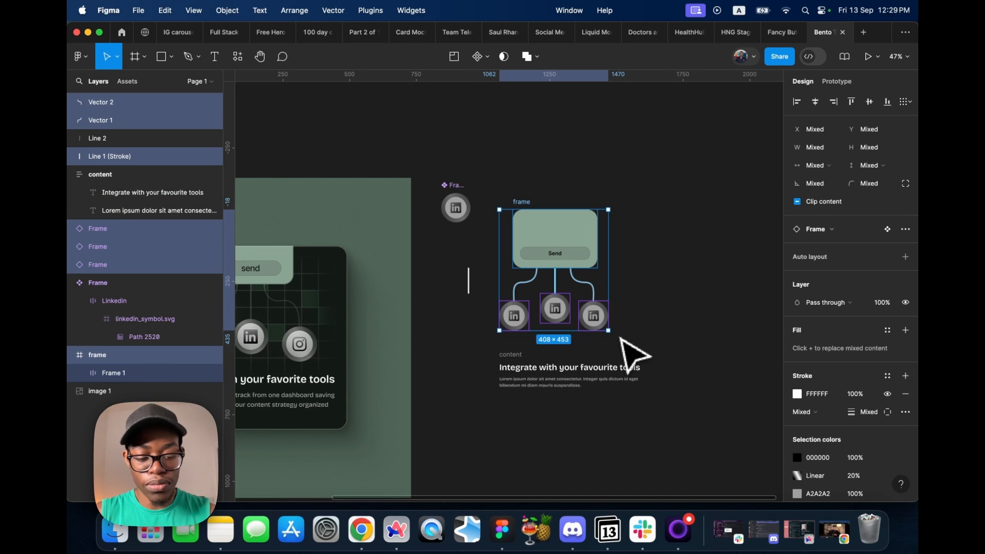
key(super+alt+g)
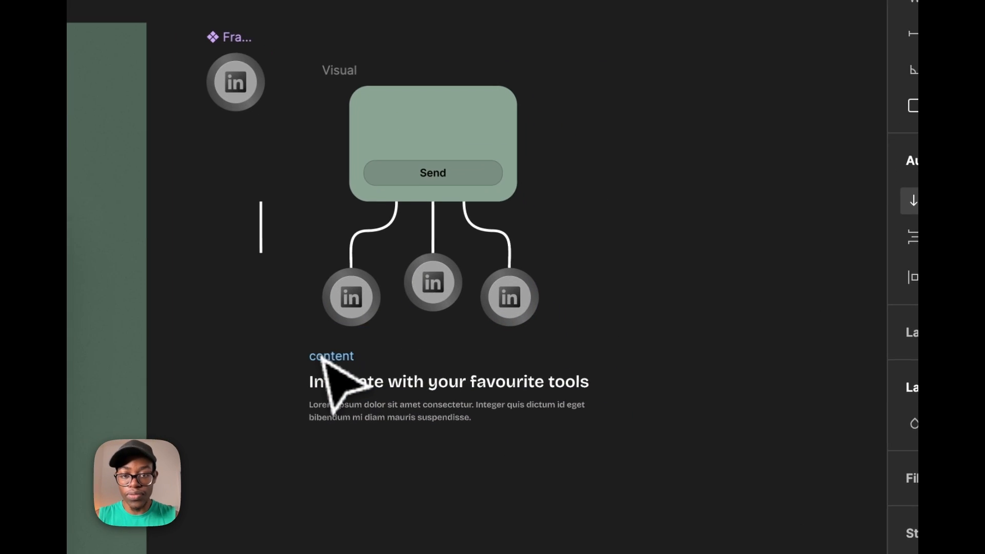
Combine the Visual and content frames in a vertical auto layout frame and rename it bento
click(506, 355)
scroll(632, 356, down, 3)
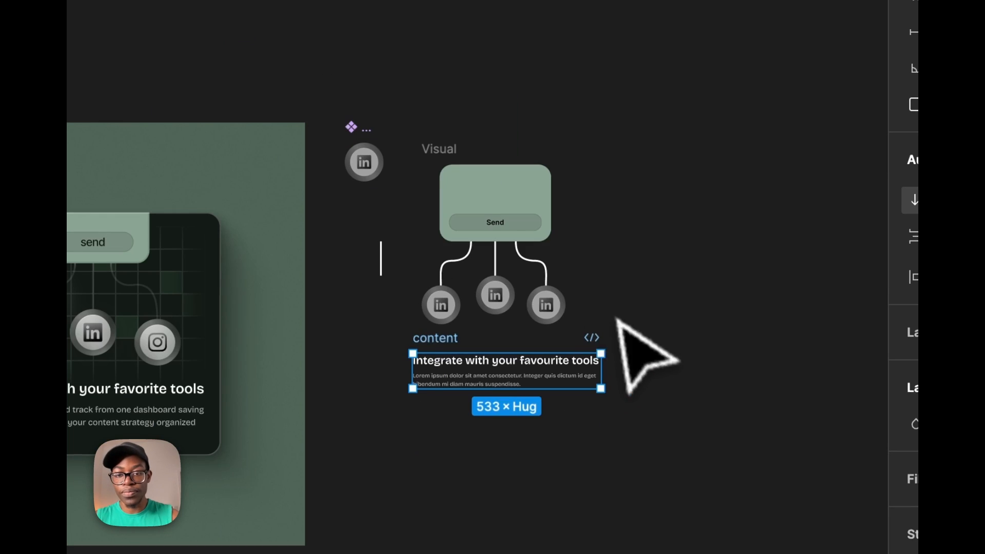
drag(395, 108, 672, 450)
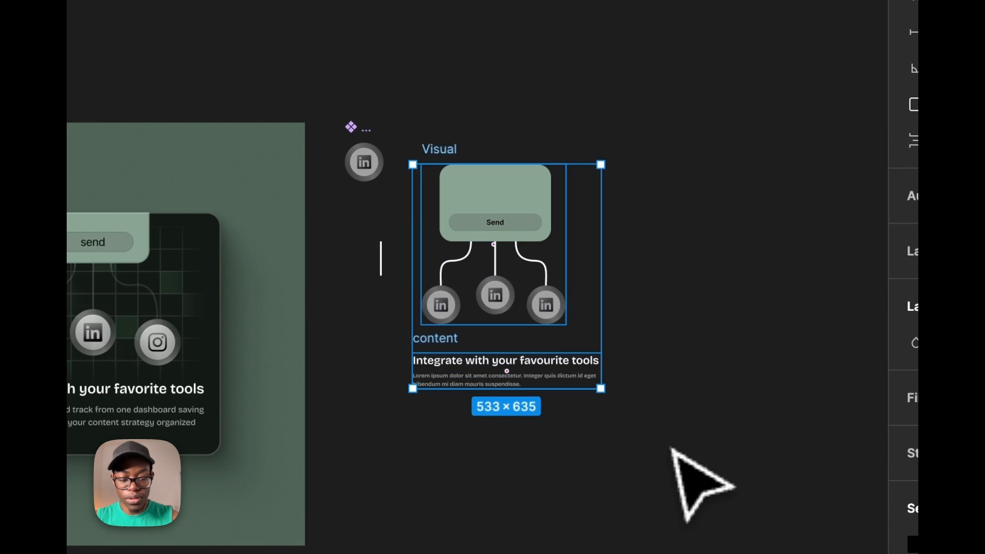
key(shift+a)
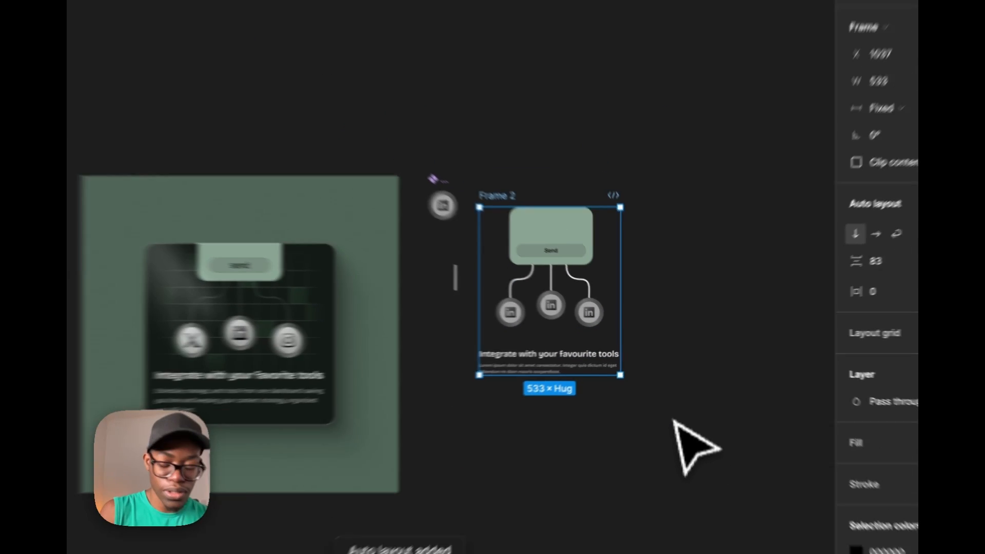
key(super+r)
text(ben)
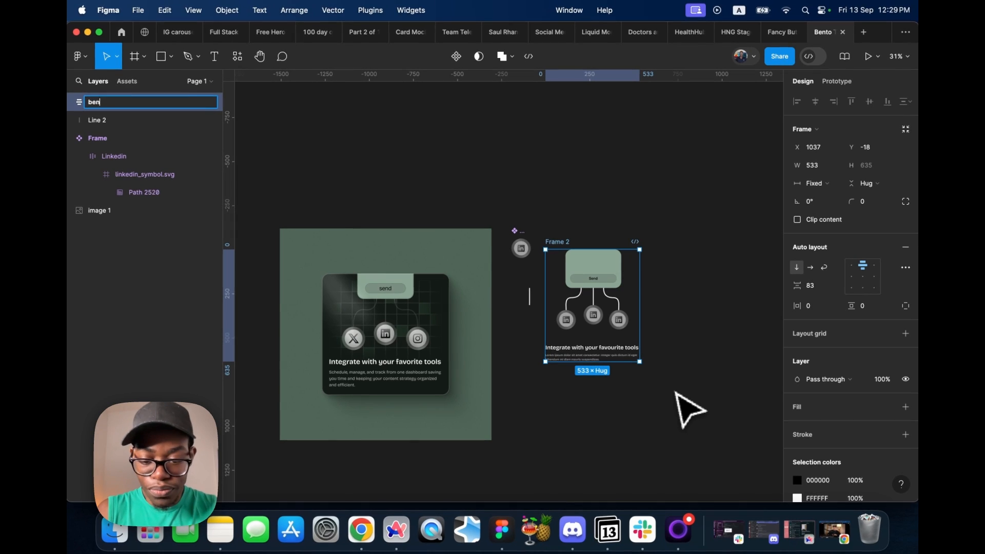
text(to)
Reduce the bento frame's auto layout gap between the visual and the content to 40
scroll(588, 351, up, 5)
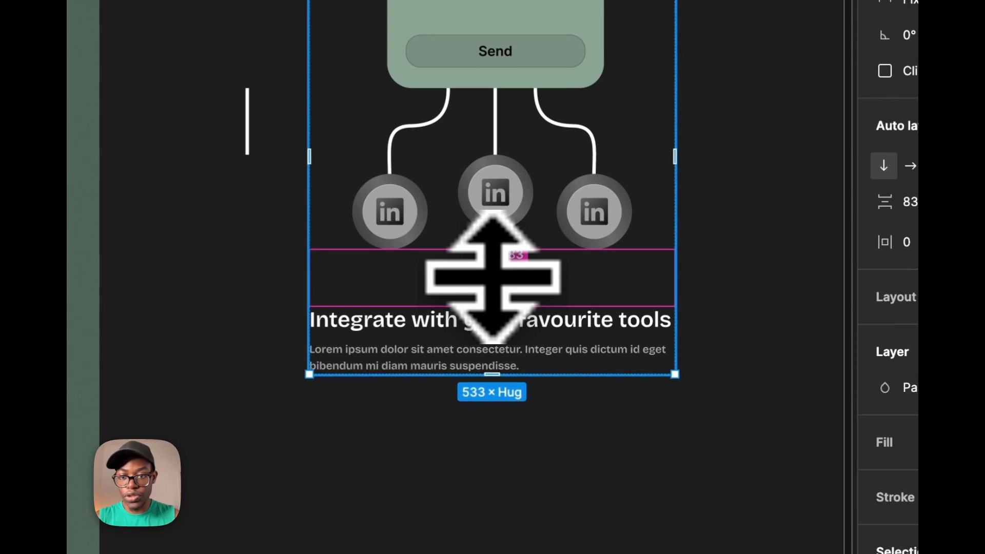
mouse_move(492, 277)
mouse_down()
mouse_move(488, 262)
mouse_move(499, 281)
mouse_up()
scroll(715, 313, down, 4)
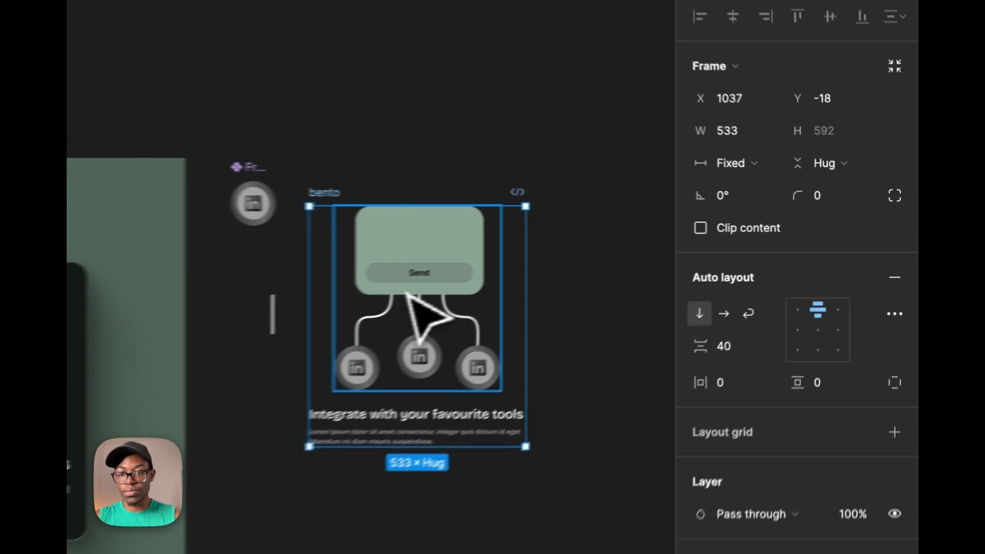
Change the content frame's horizontal resizing from fill container to fixed width
click(635, 253)
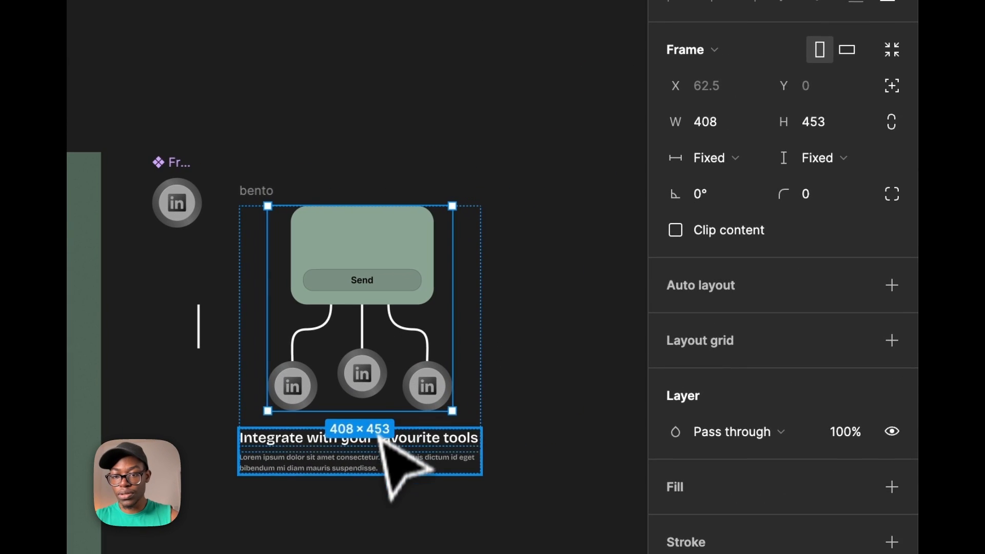
click(649, 335)
click(715, 157)
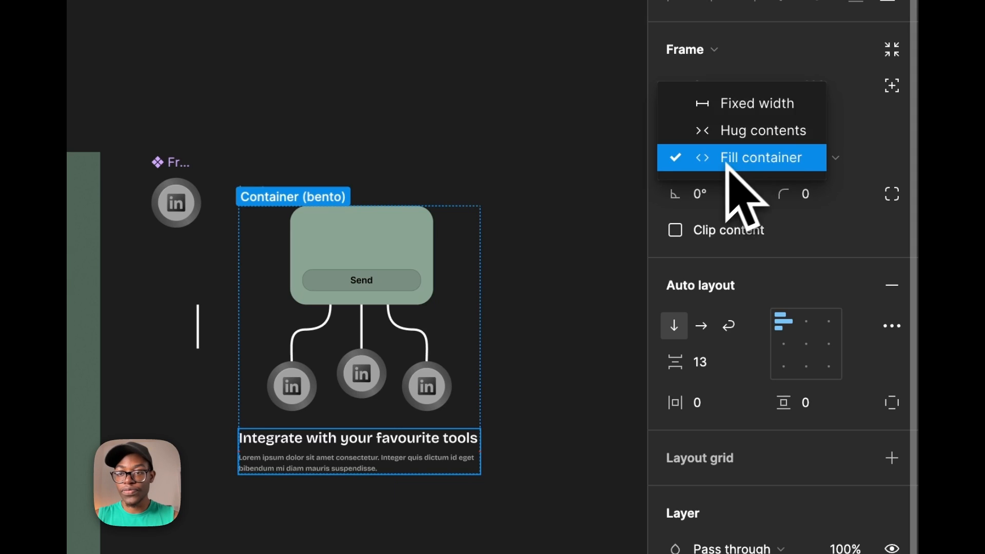
click(742, 105)
Set the bento frame's padding to 128 on all sides and make its width hug the contents
click(288, 205)
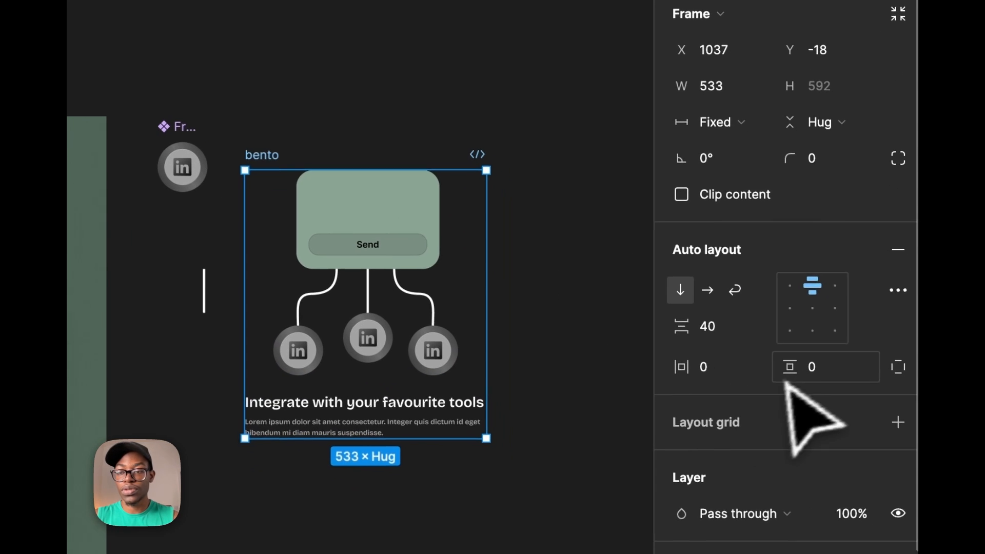
click(792, 372)
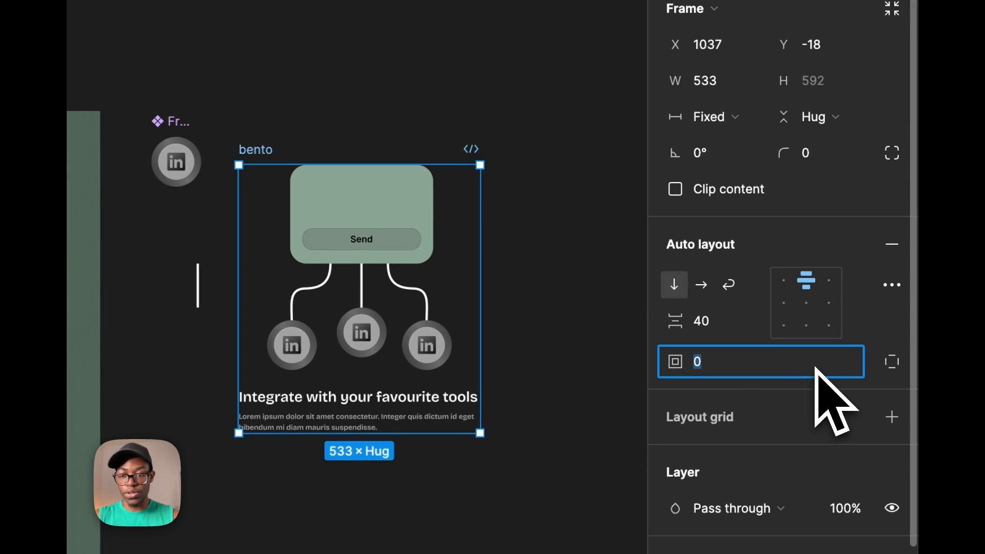
key(shift+Up)
key(shift+Up)
key(shift+Up)
key(shift+Up)
key(shift+Up)
key(shift+Up)
key(shift+Up)
key(shift+Up)
key(shift+Up)
key(shift+Up)
key(shift+Up)
key(shift+Up)
key(shift+Up)
key(shift+Up)
key(shift+Up)
key(shift+Up)
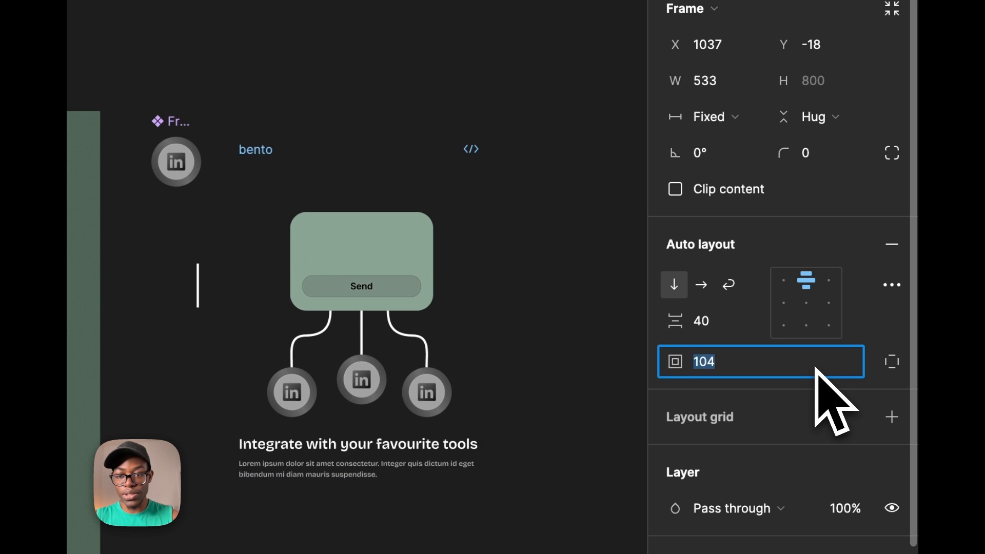
click(714, 116)
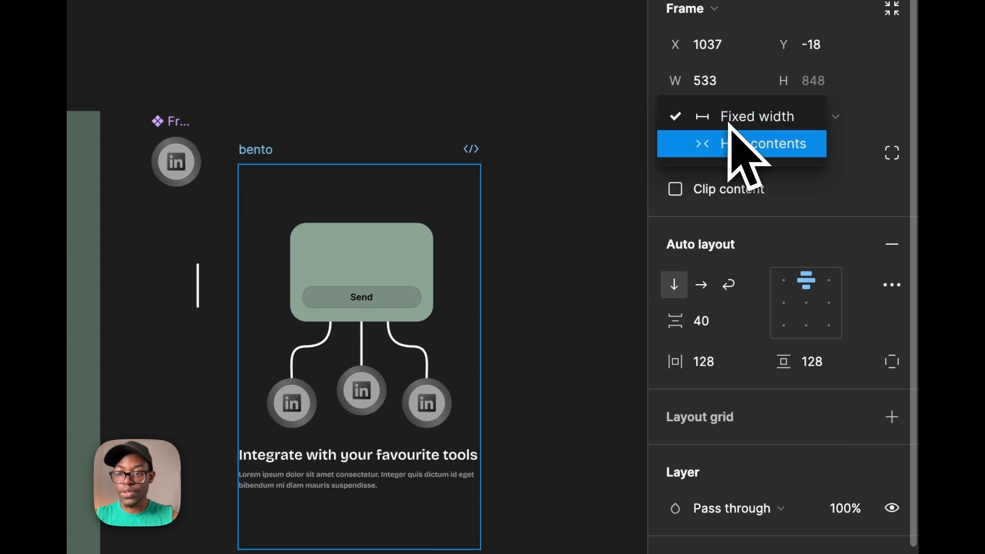
click(736, 144)
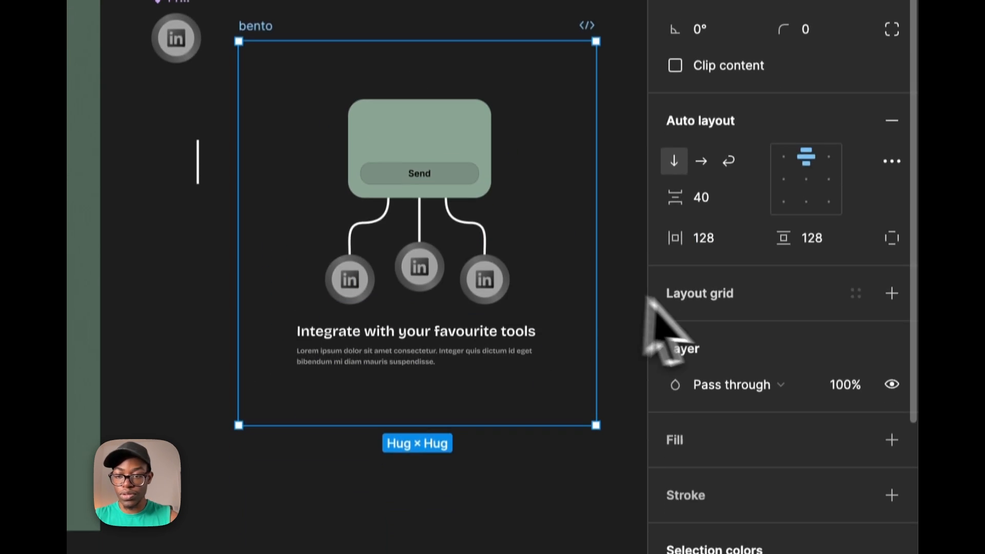
Reduce the bento frame's auto layout padding to 80 on all sides
click(820, 242)
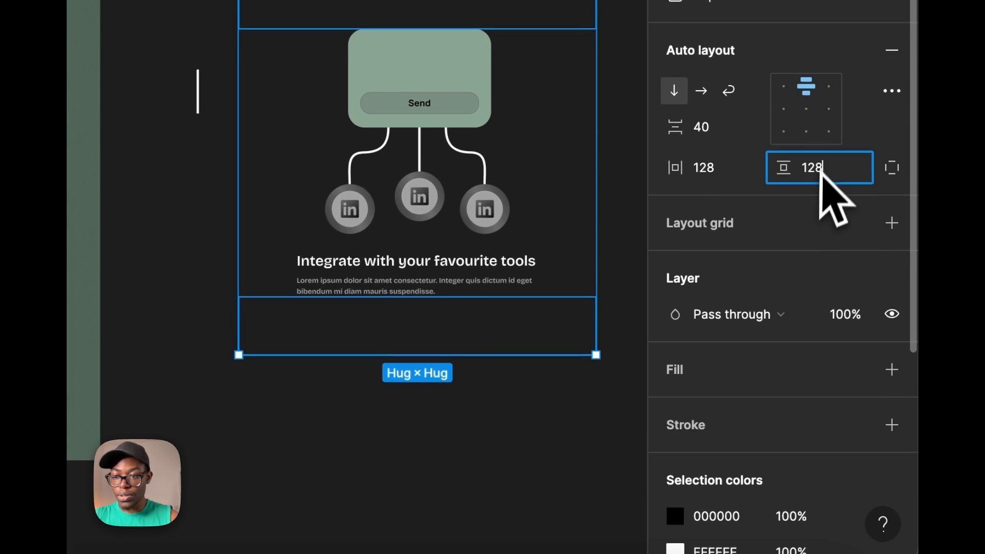
super+click(827, 166)
key(shift+Down)
key(shift+Down)
key(shift+Down)
key(shift+Down)
key(shift+Down)
key(shift+Down)
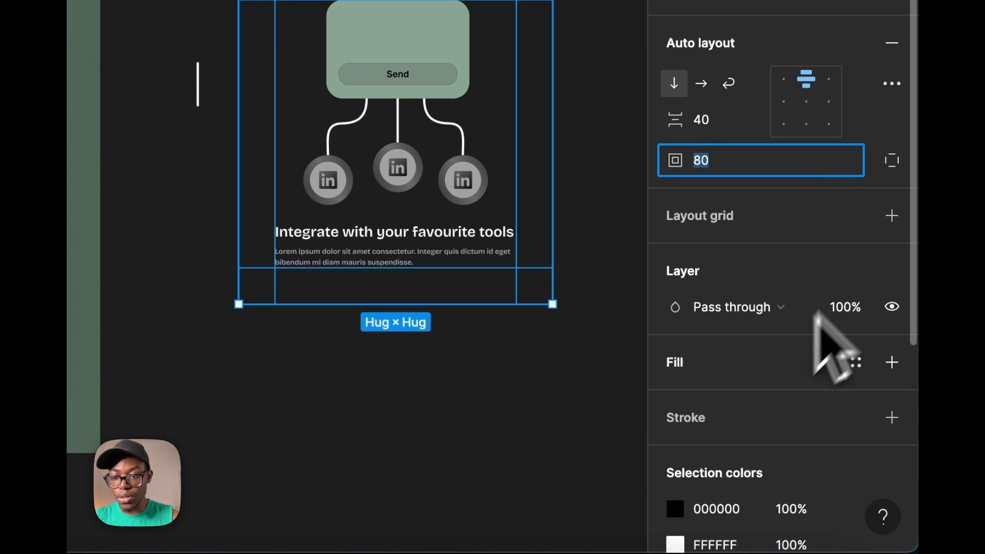
Add a fill to the bento frame and sample the reference card's dark green, 151B17, as its colour
click(750, 365)
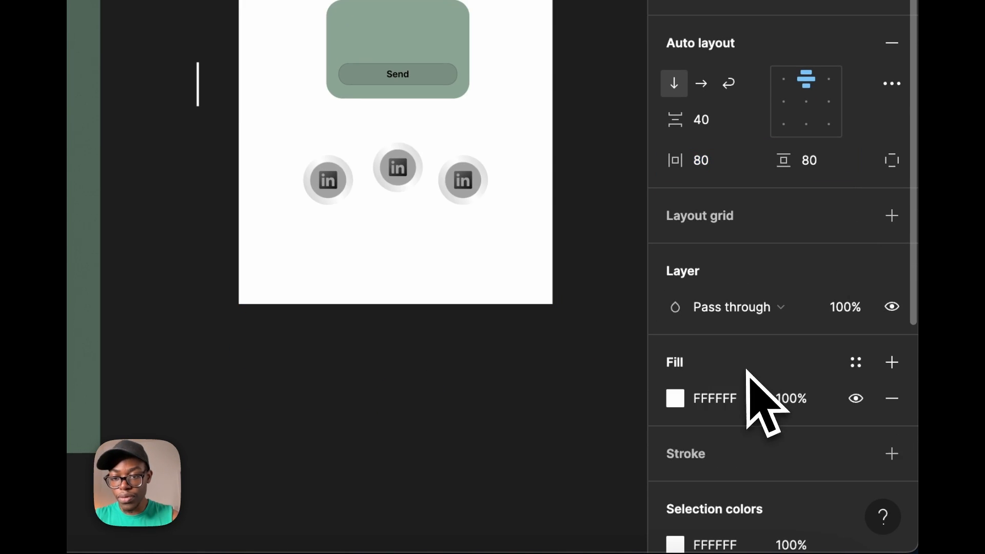
click(673, 403)
click(408, 282)
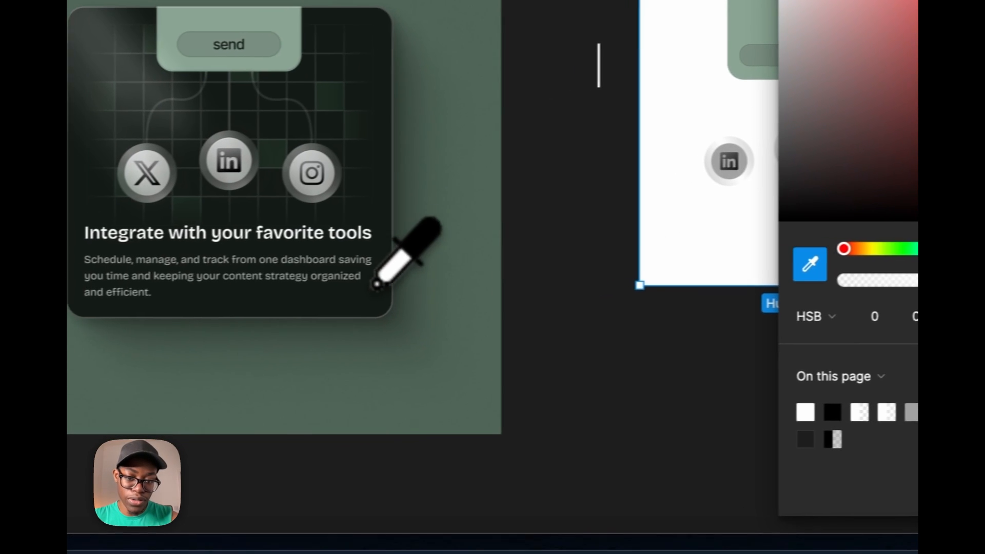
click(221, 313)
scroll(206, 299, up, 5)
scroll(310, 303, down, 7)
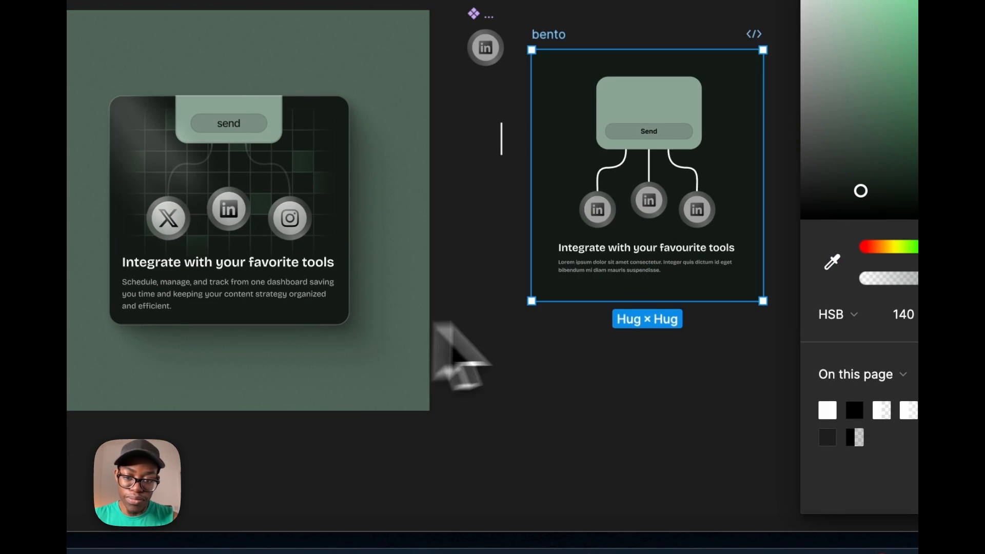
scroll(676, 281, up, 5)
scroll(424, 301, down, 5)
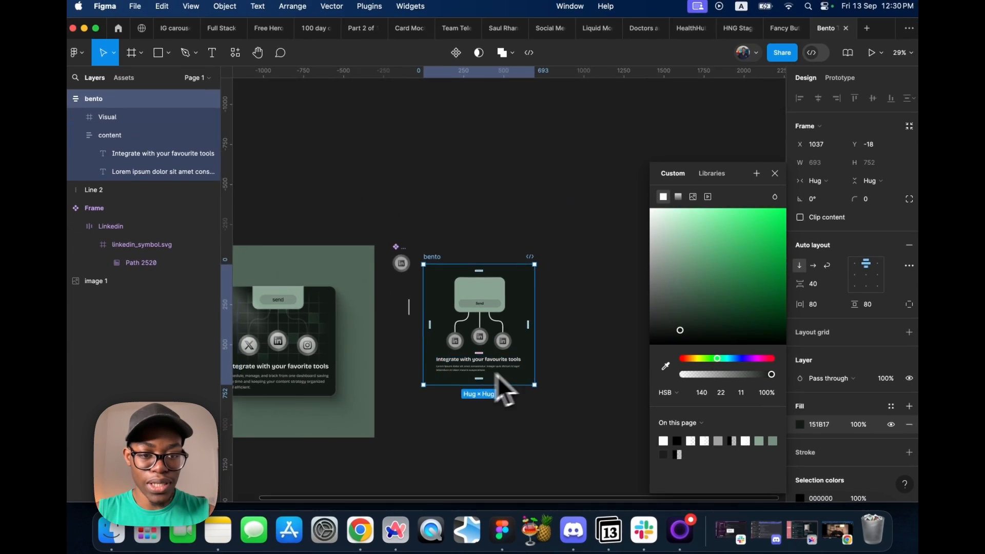
Reduce the bento frame's top padding to 0 so the Visual frame meets the card's top edge
scroll(499, 364, down, 4)
scroll(481, 367, up, 4)
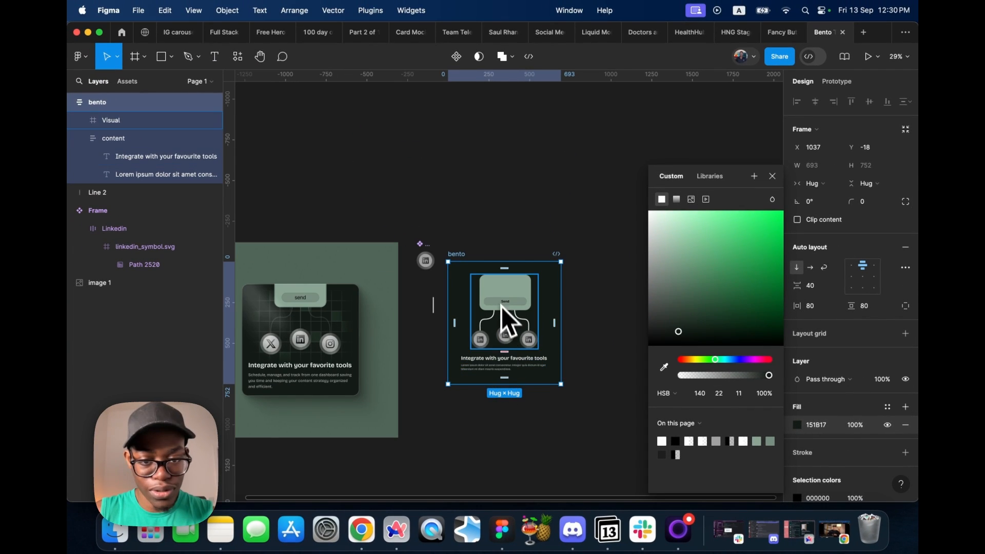
drag(504, 267, 505, 259)
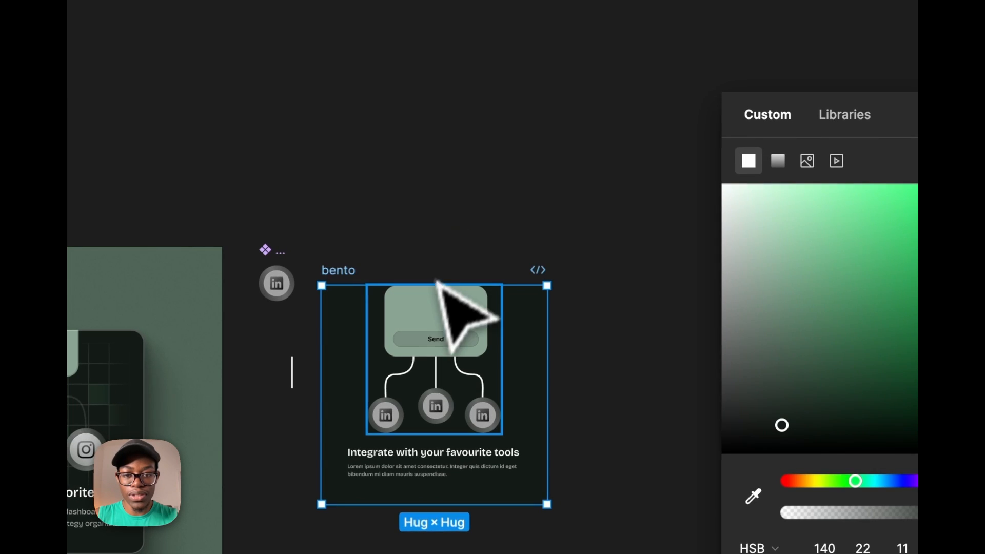
Stretch the green send frame upward past the bento card's top edge, keeping its bottom edge in place
click(424, 311)
click(429, 324)
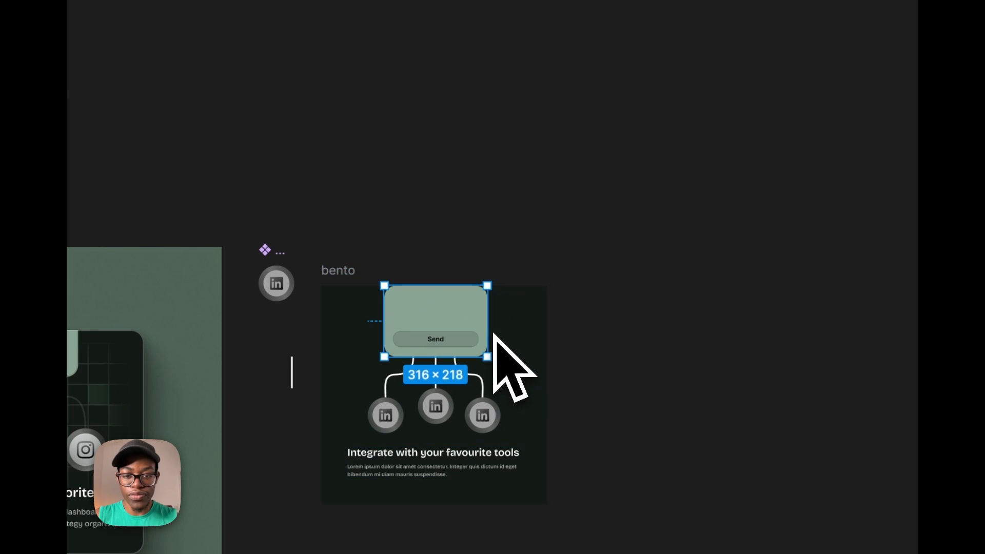
click(497, 337)
scroll(403, 297, up, 5)
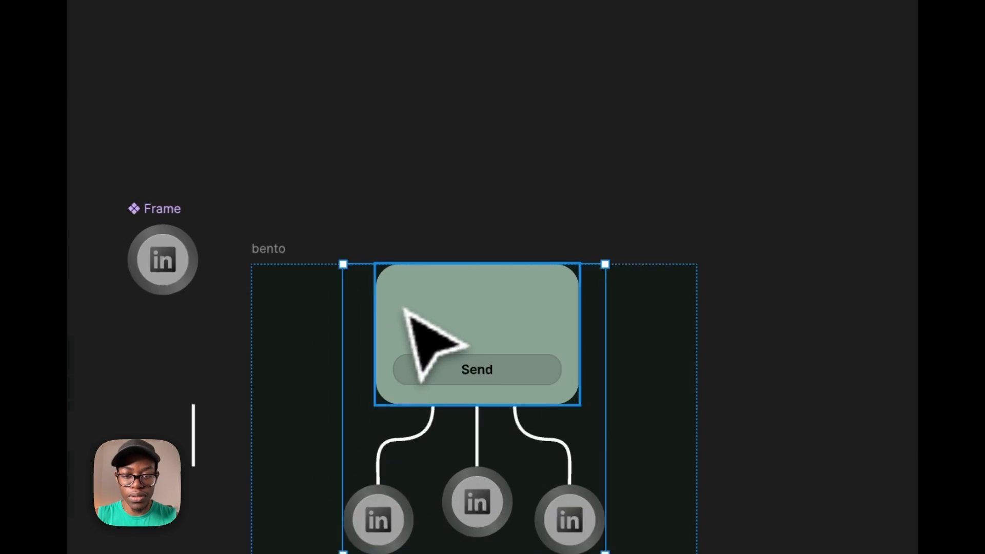
click(416, 307)
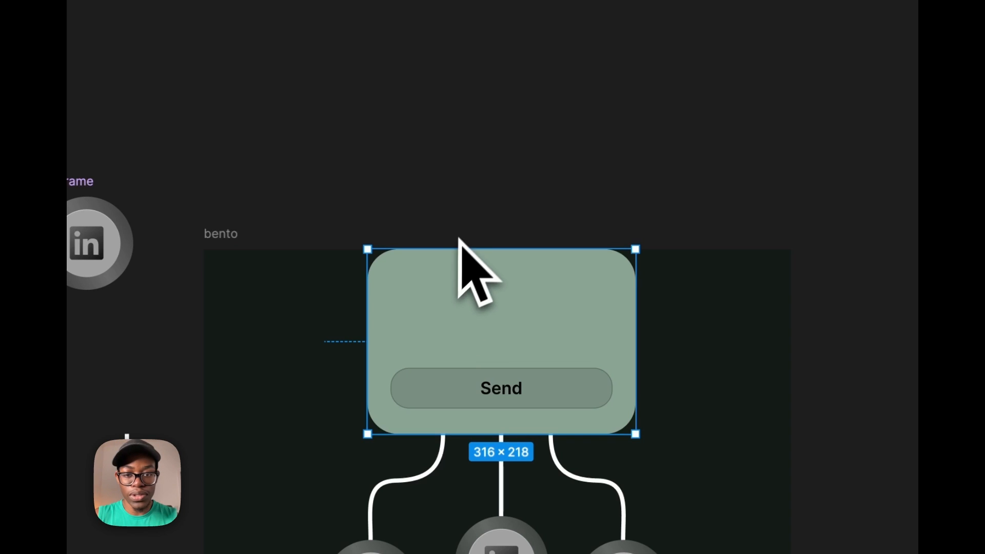
drag(464, 239, 460, 209)
click(690, 222)
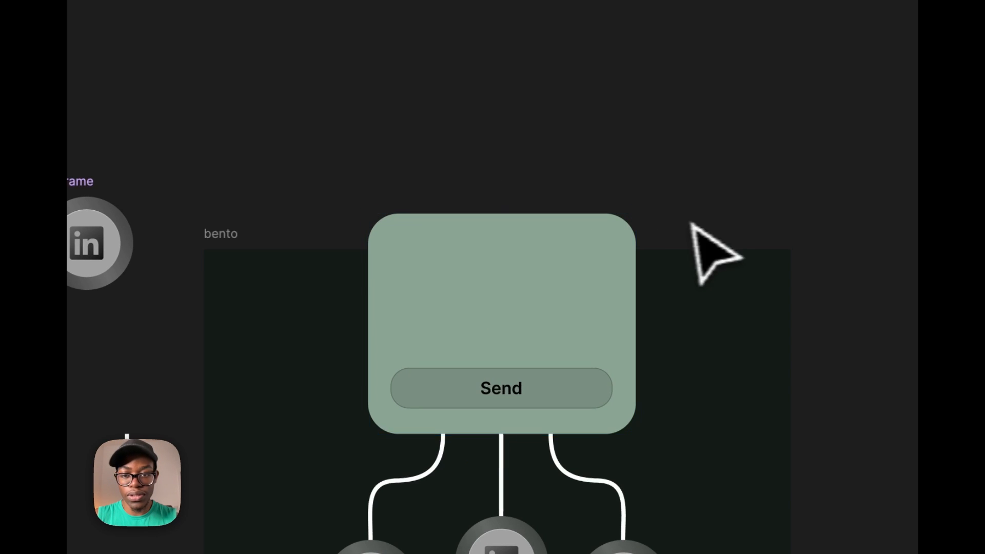
Turn on Clip content for the Visual frame to cut off the send frame's overhanging rounded top
click(347, 311)
click(759, 247)
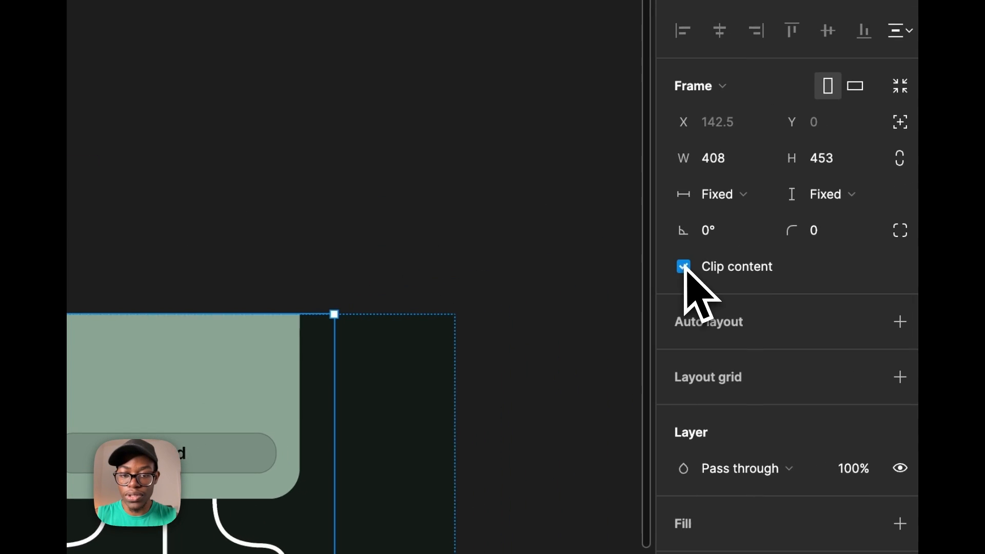
click(548, 235)
click(212, 417)
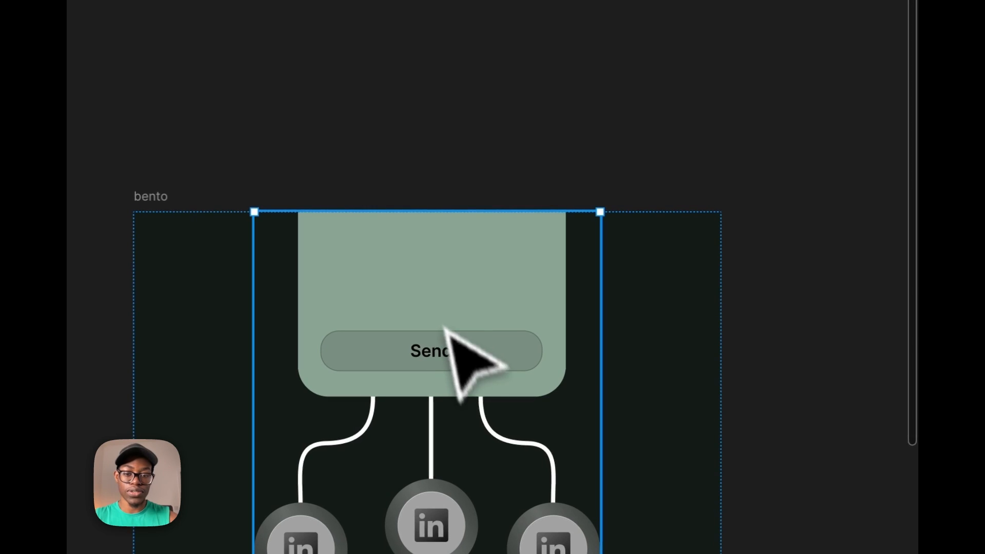
click(261, 237)
scroll(482, 216, down, 4)
click(326, 300)
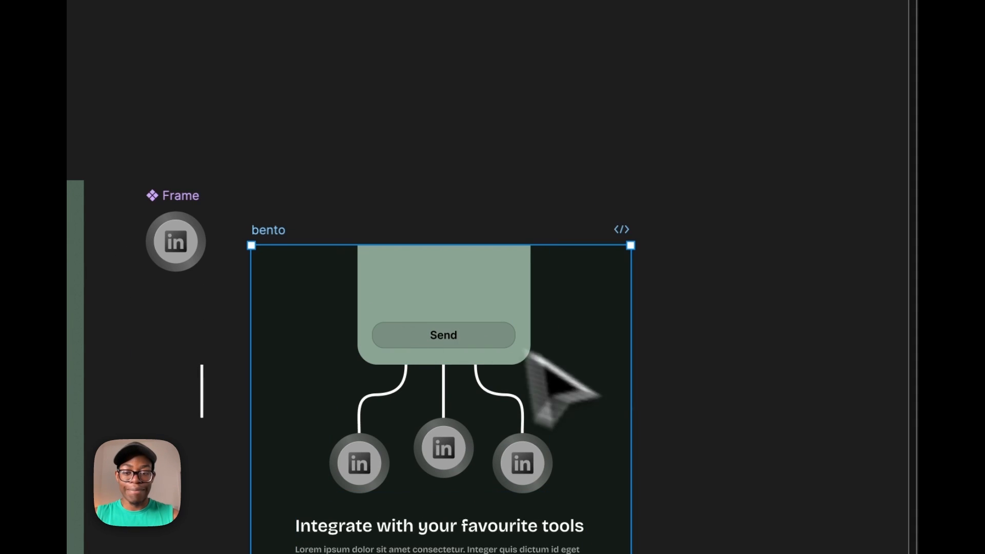
scroll(662, 449, down, 2)
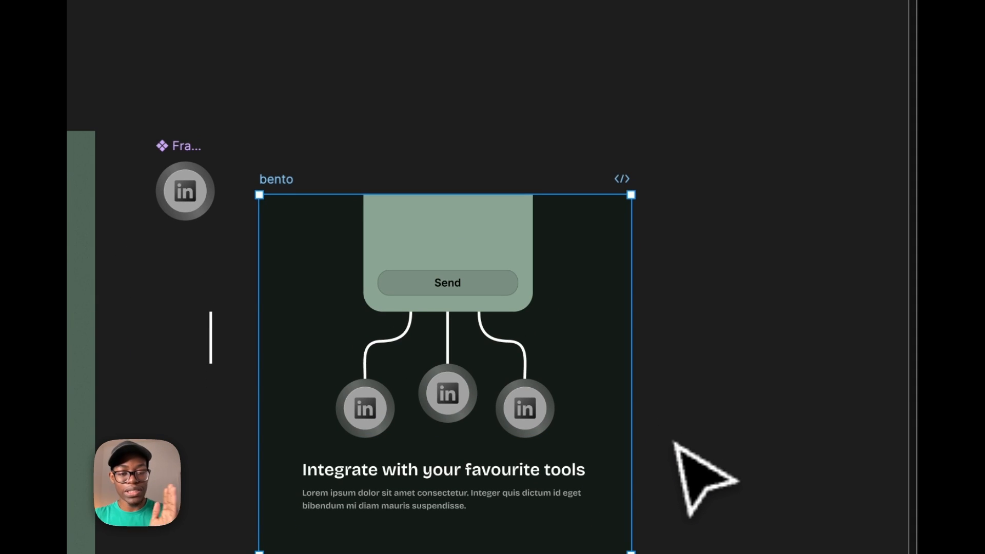
scroll(675, 444, down, 1)
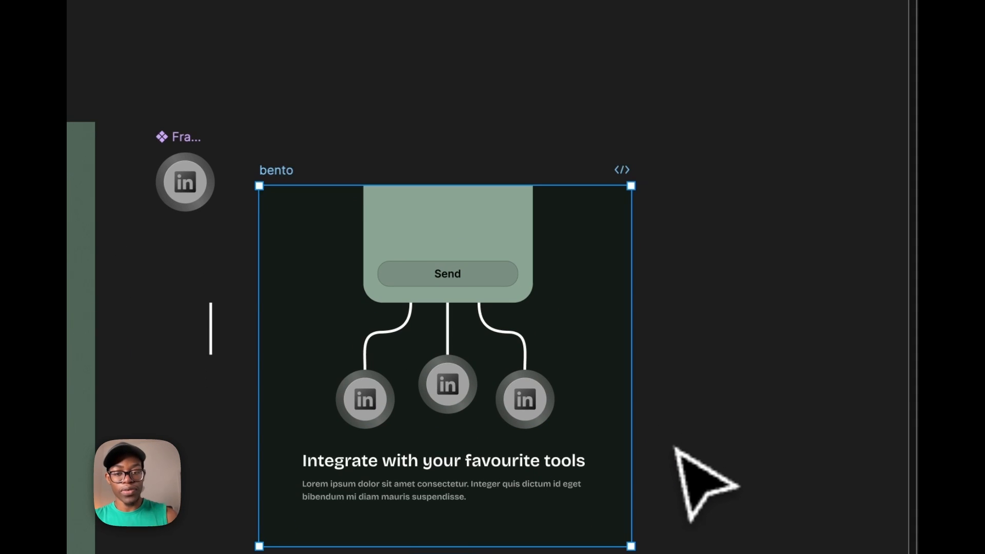
Examine the curved and straight connector lines between the send frame and the icons one by one
super+click(446, 339)
shift+click(381, 333)
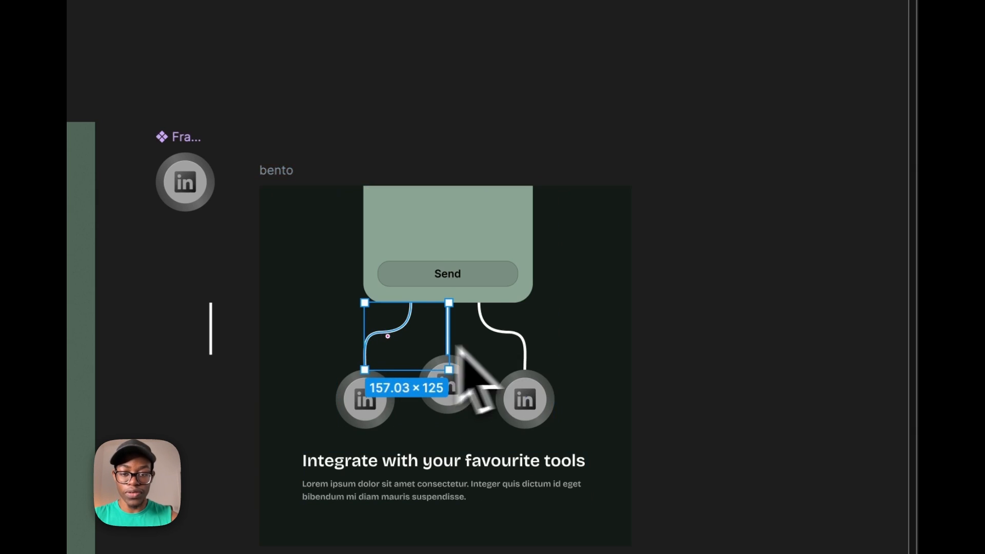
scroll(387, 345, up, 2)
super+click(434, 332)
scroll(410, 324, up, 5)
super+click(413, 324)
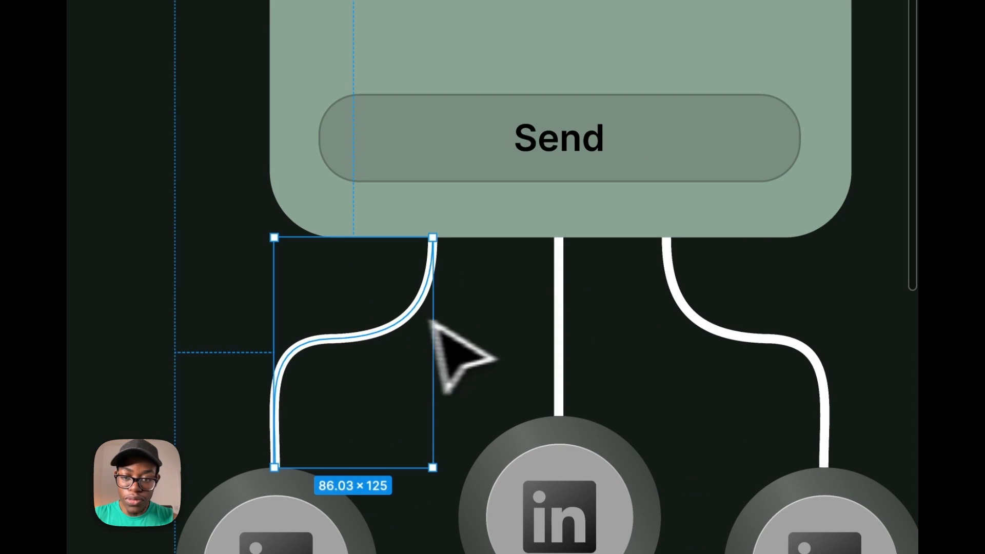
super+click(564, 310)
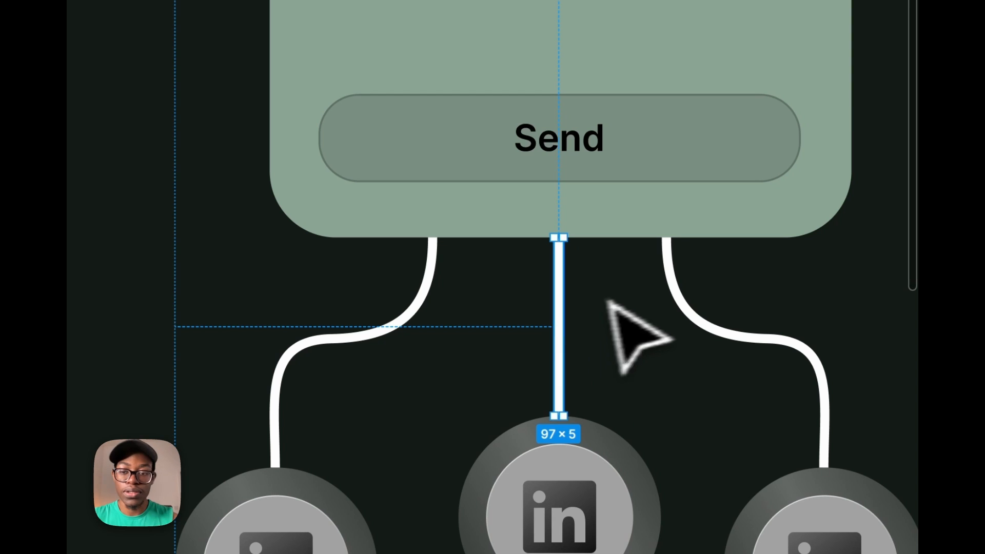
super+click(672, 289)
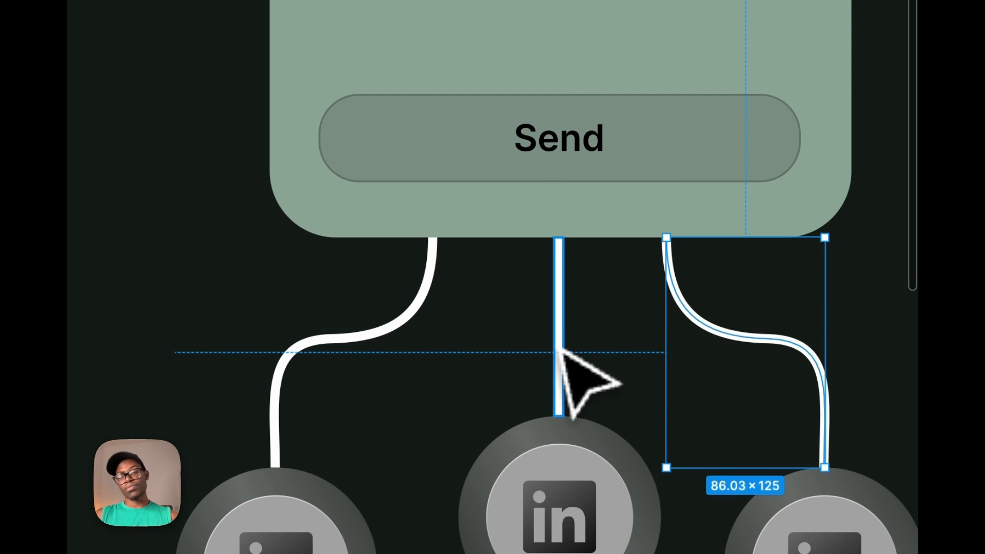
super+click(559, 349)
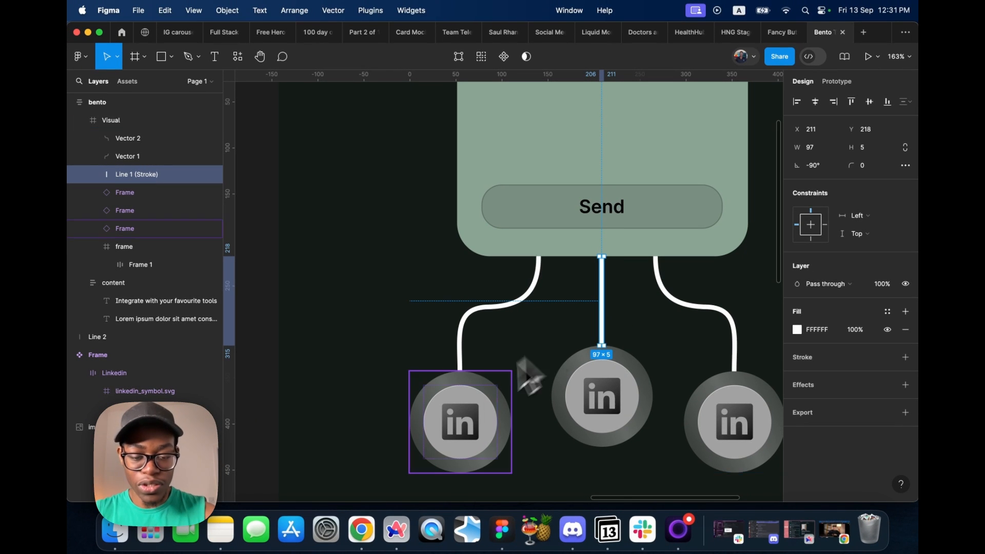
Compare the bento card with the reference image's connectors and grid background
scroll(526, 369, down, 5)
scroll(576, 352, down, 2)
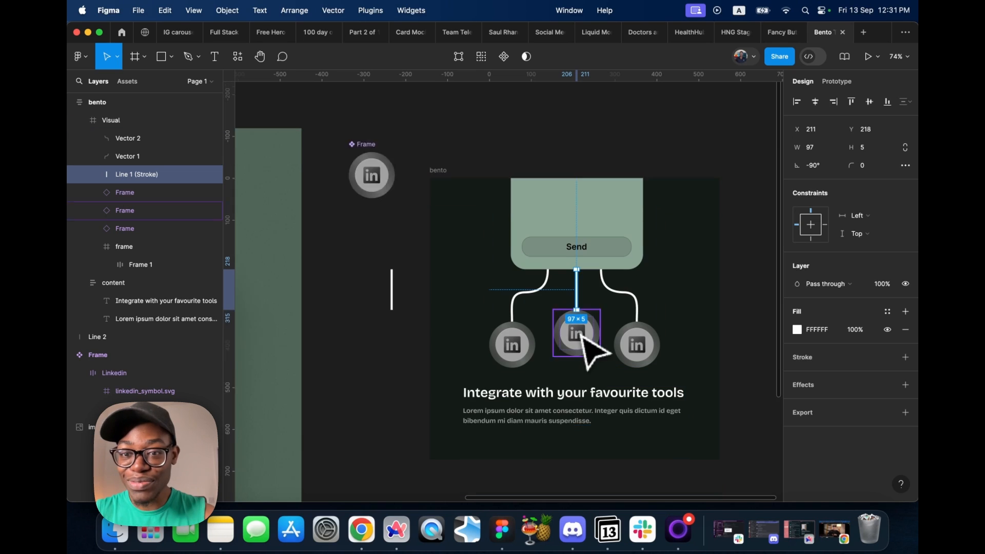
scroll(584, 353, down, 3)
scroll(589, 308, down, 3)
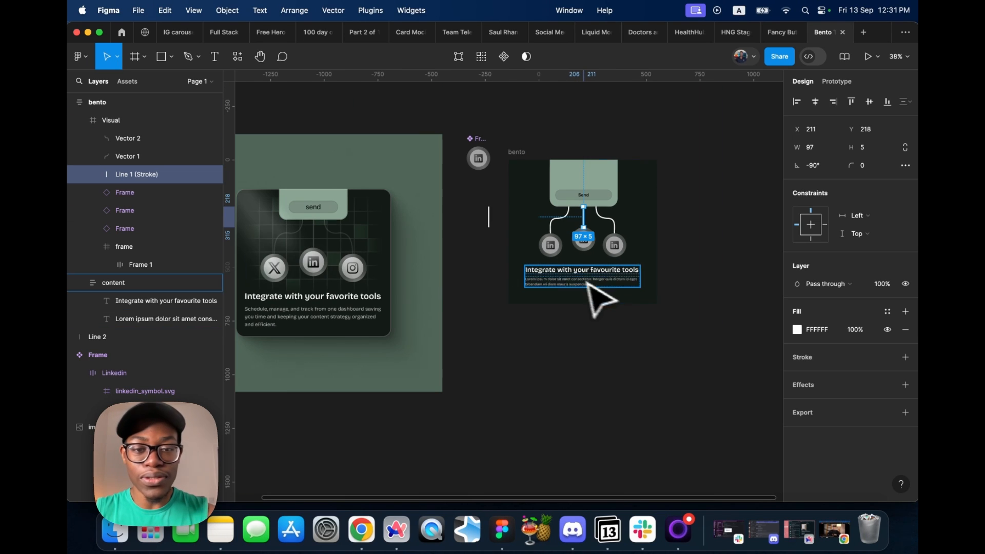
click(526, 232)
scroll(368, 226, up, 5)
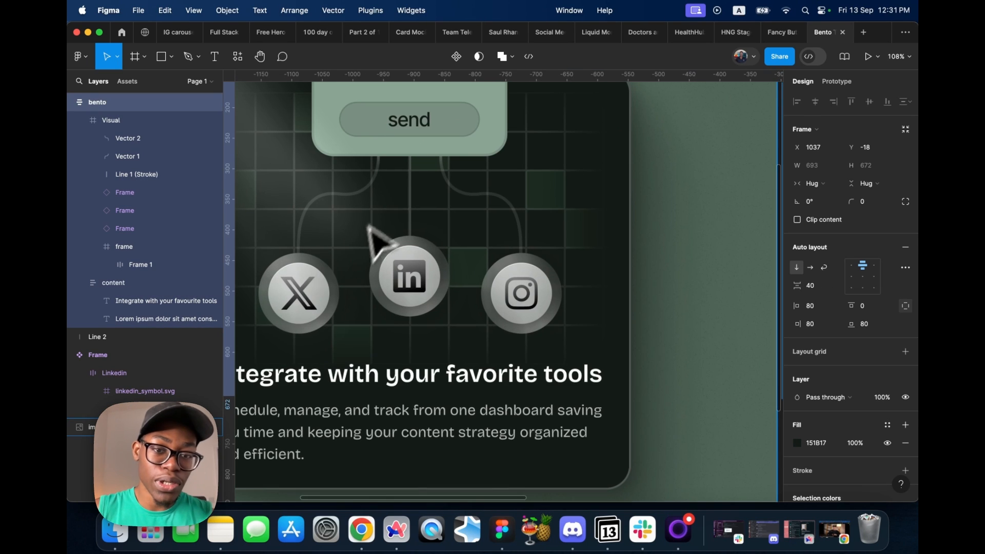
scroll(504, 232, down, 5)
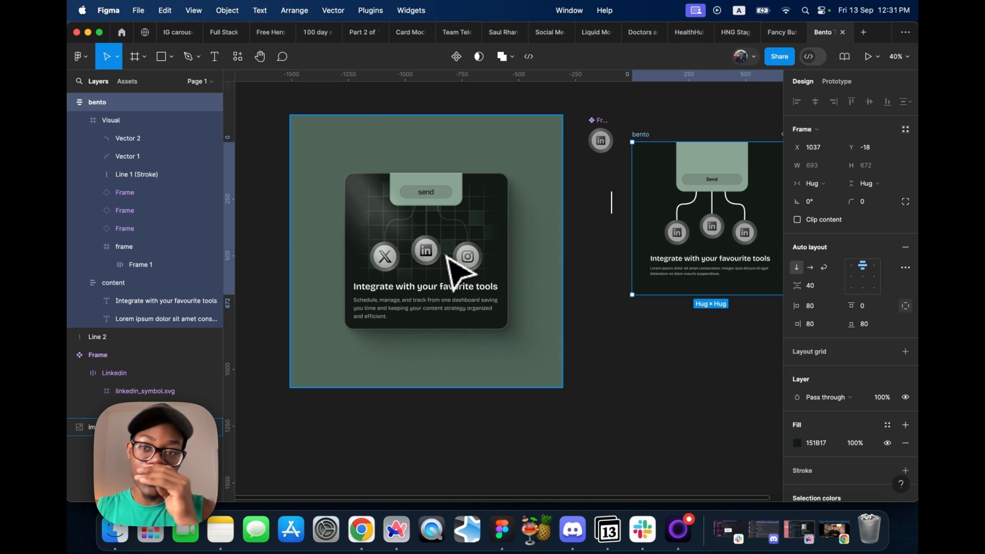
Search the Community by the creator's name and view the 10 Grid Background (fully editable) resource page, dismissing its open-location dialog
click(141, 33)
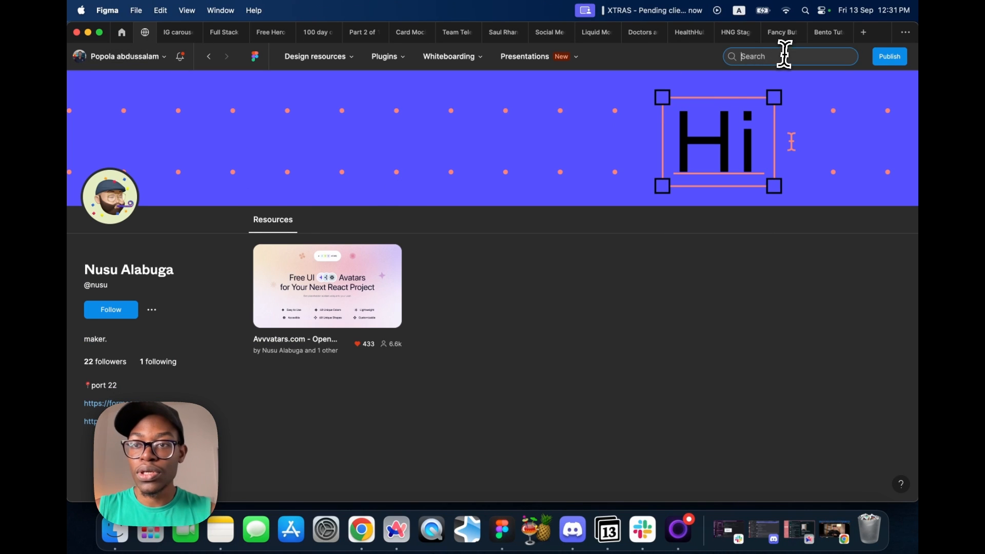
click(782, 56)
text(abduss)
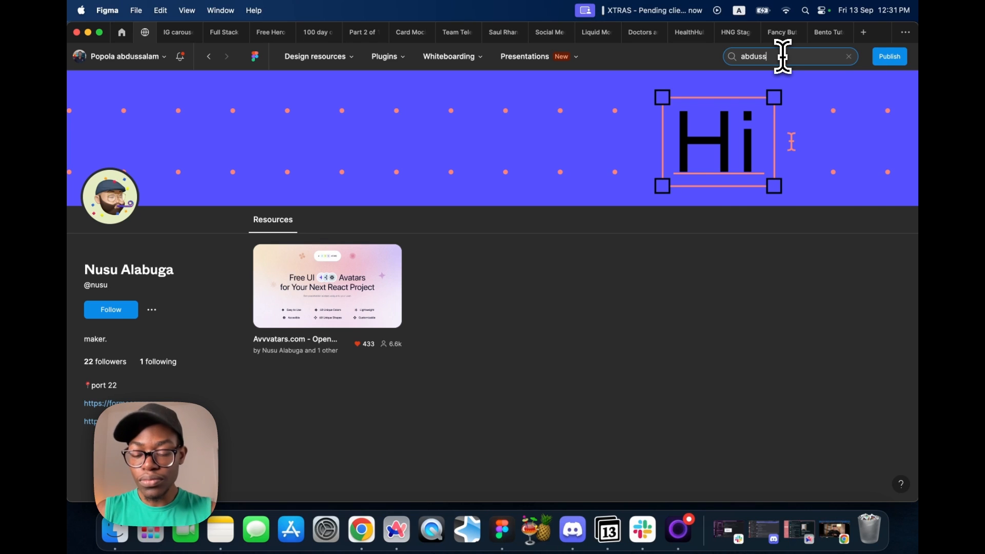
text(alam)
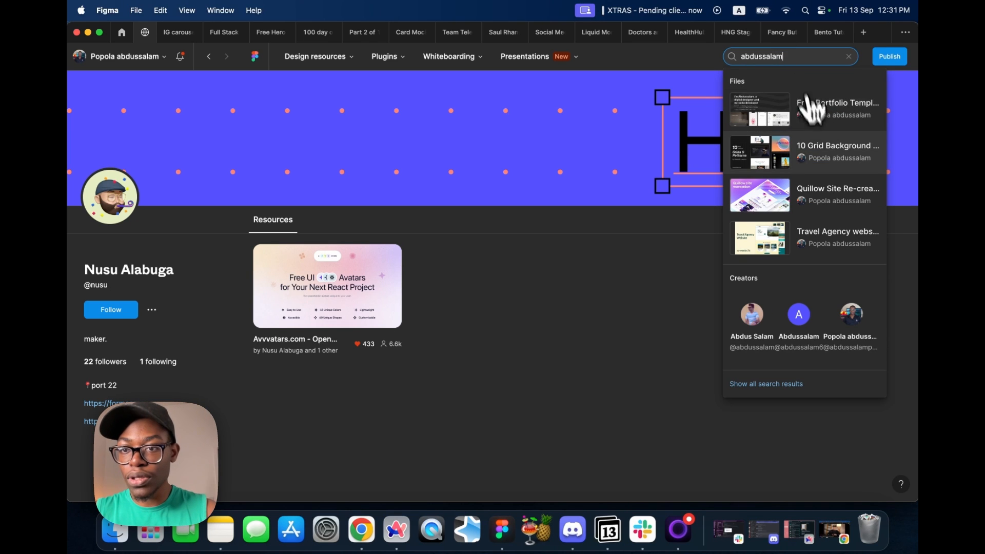
click(836, 163)
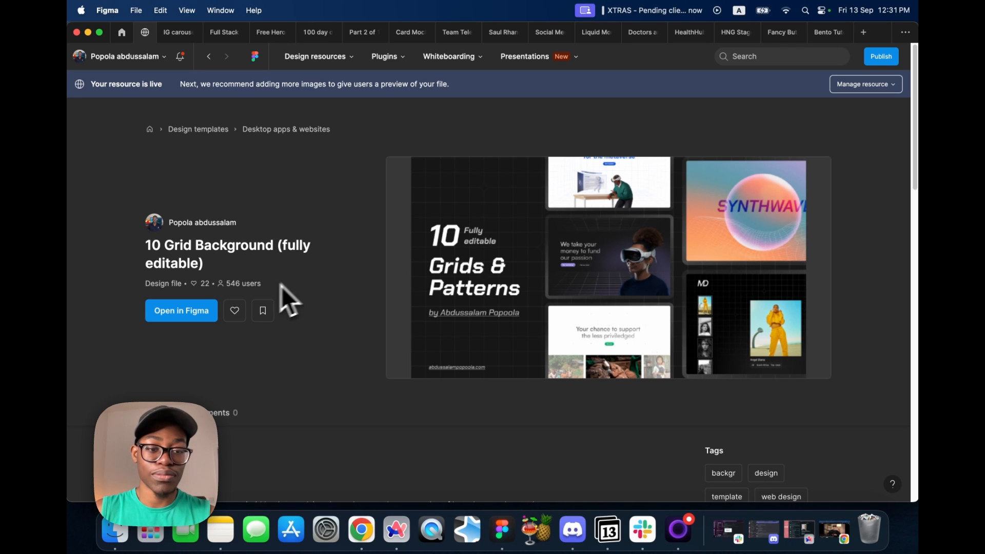
click(193, 317)
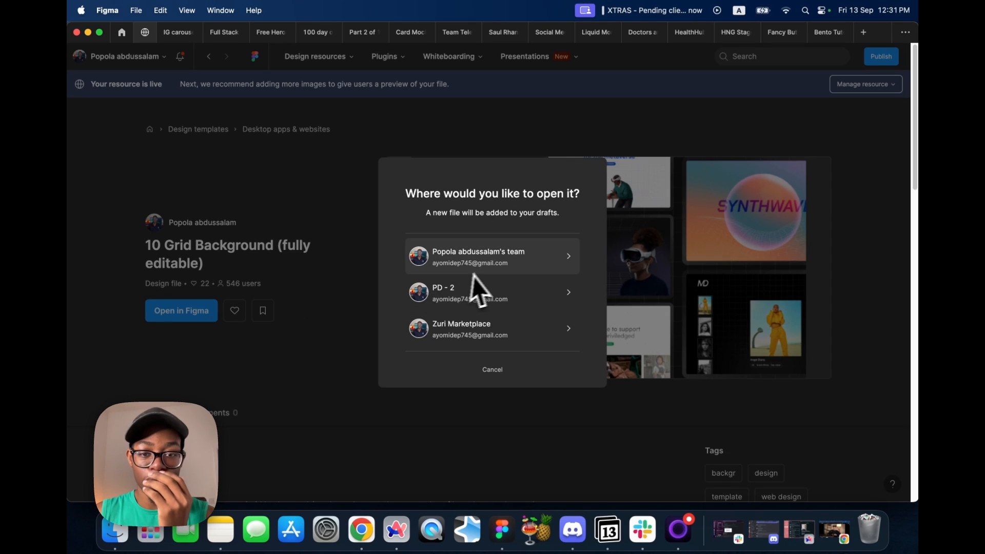
click(333, 212)
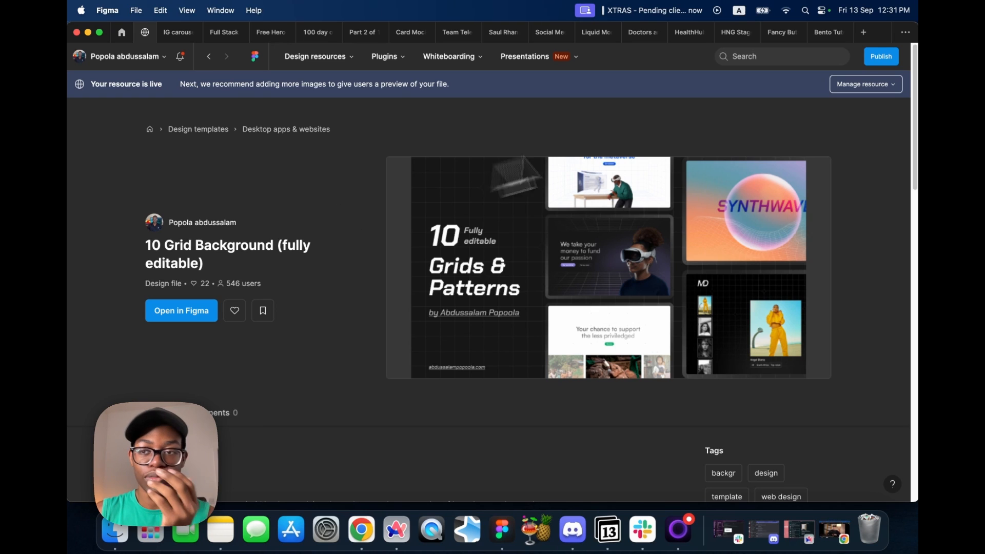
Search all files for "grid" and open the 10 Editable Grid Background file
click(863, 32)
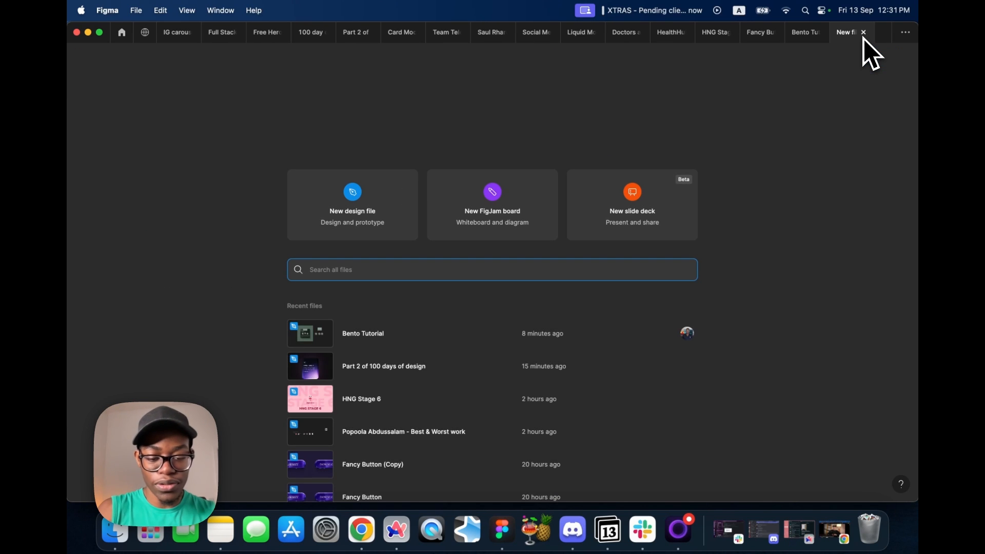
text(grid)
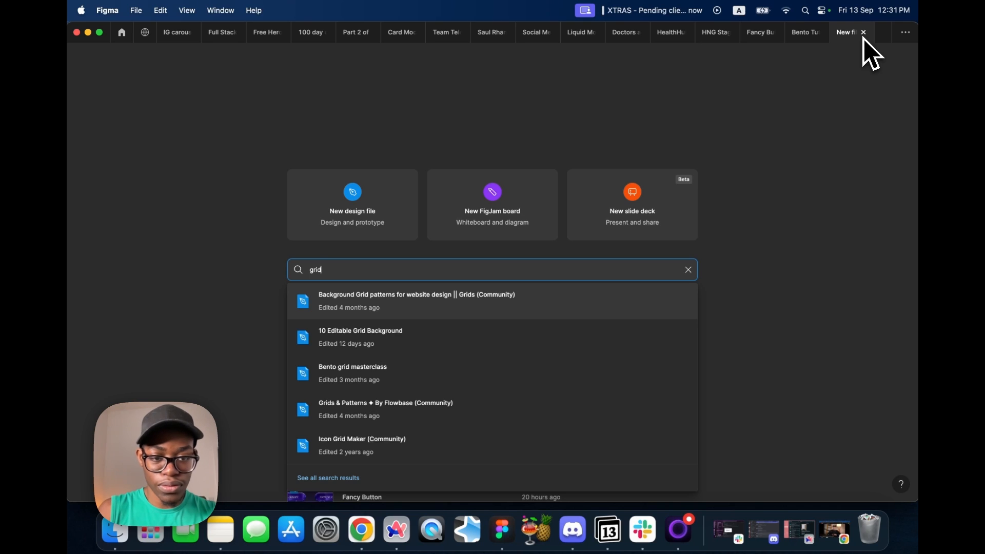
key(Down)
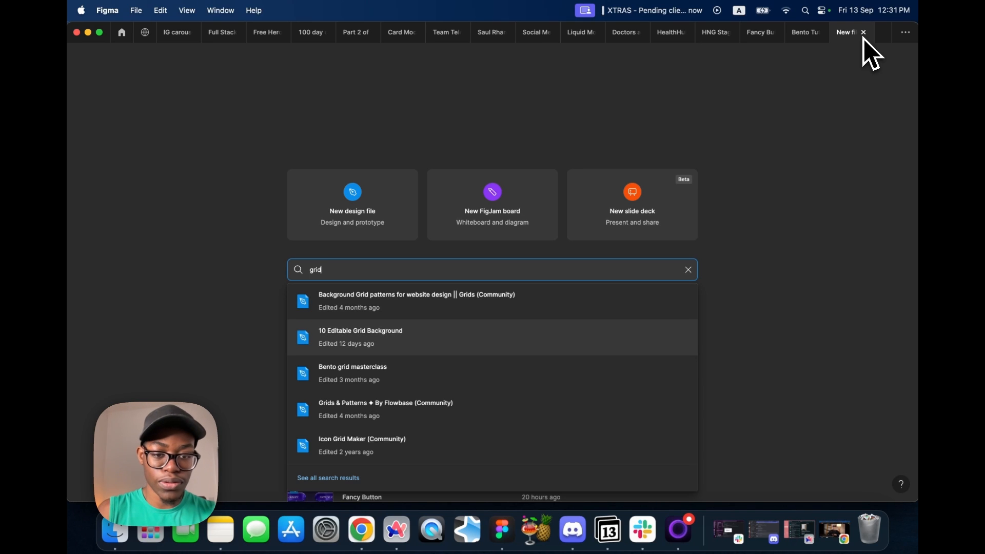
click(464, 332)
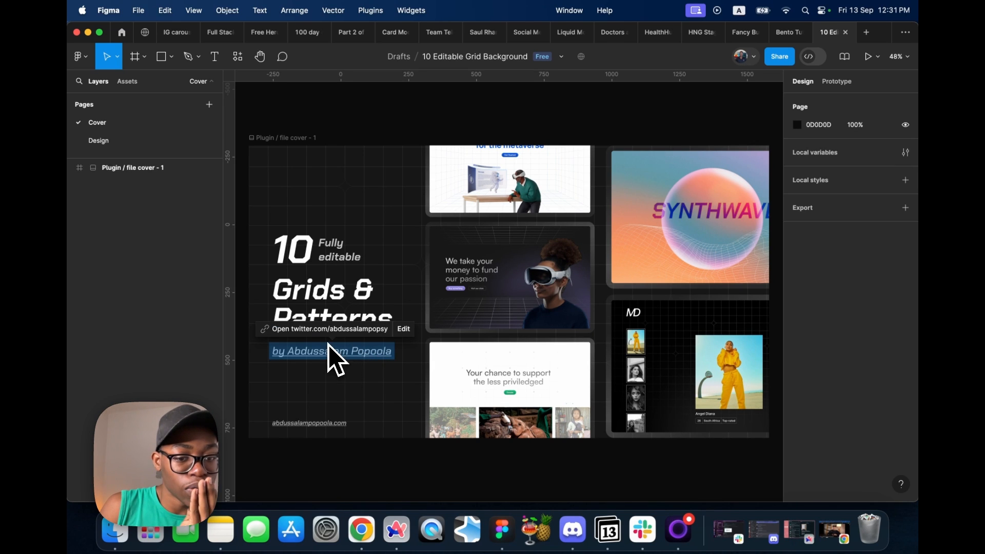
Open the Design page and examine its grid patterns, including Radial Grid and Grid with stars, for a suitable card background
click(118, 139)
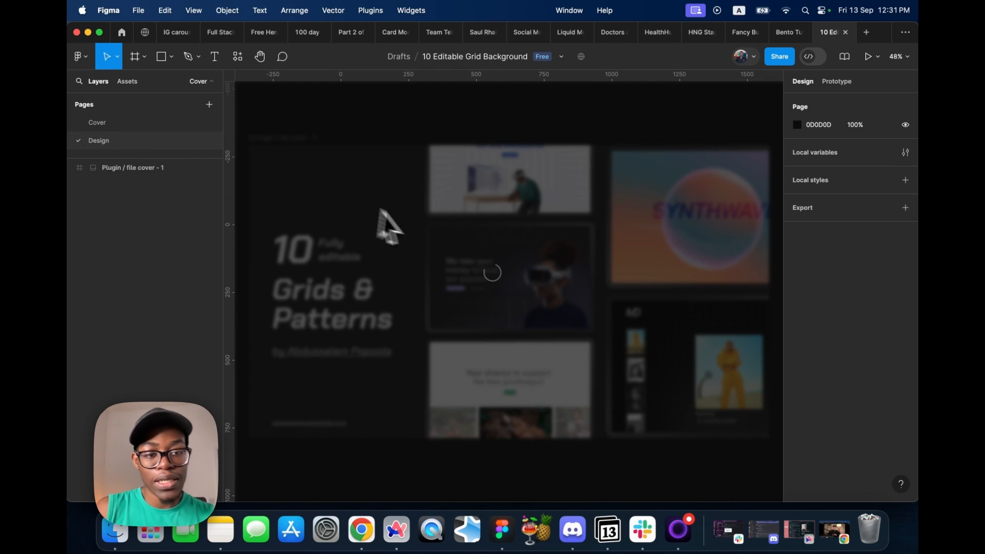
scroll(405, 447, down, 3)
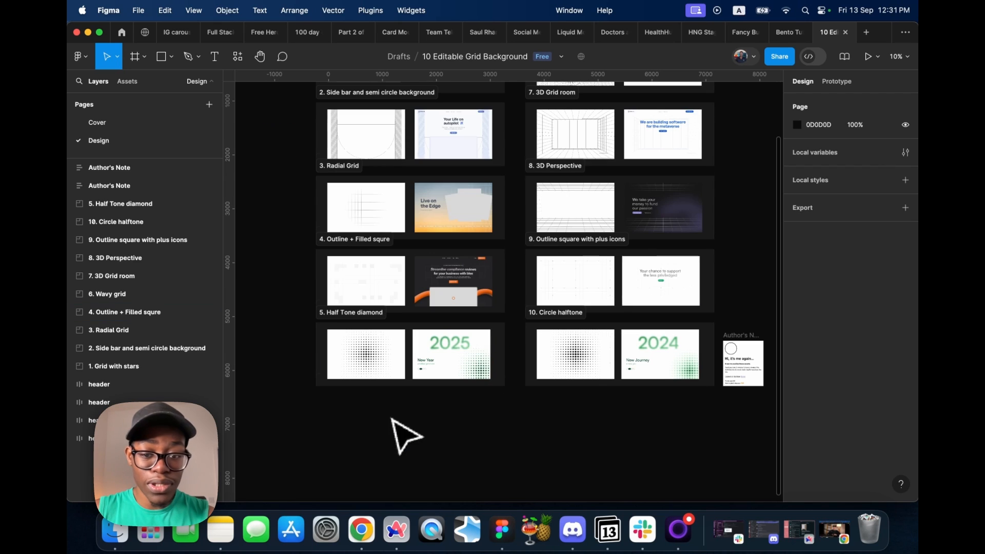
scroll(593, 354, up, 2)
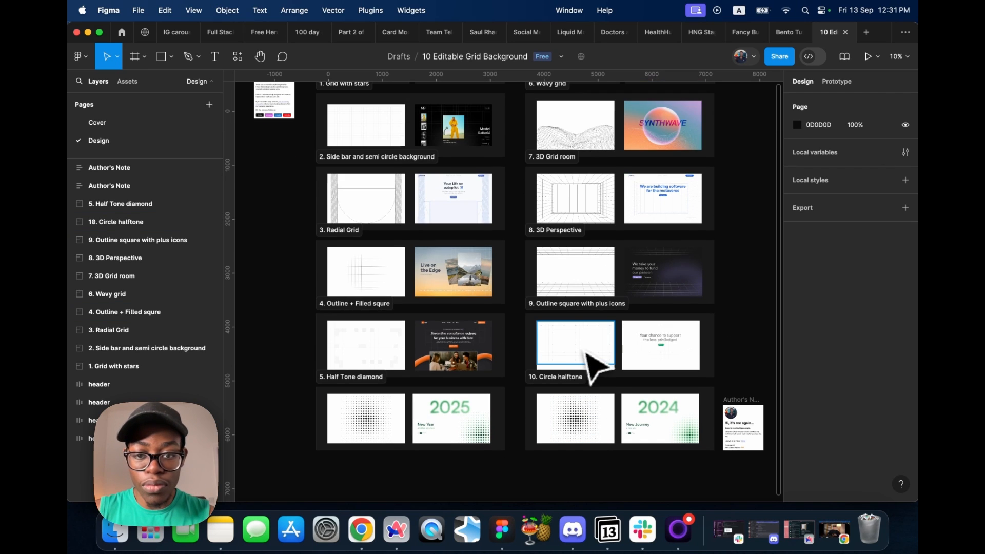
scroll(351, 297, up, 5)
scroll(380, 300, up, 3)
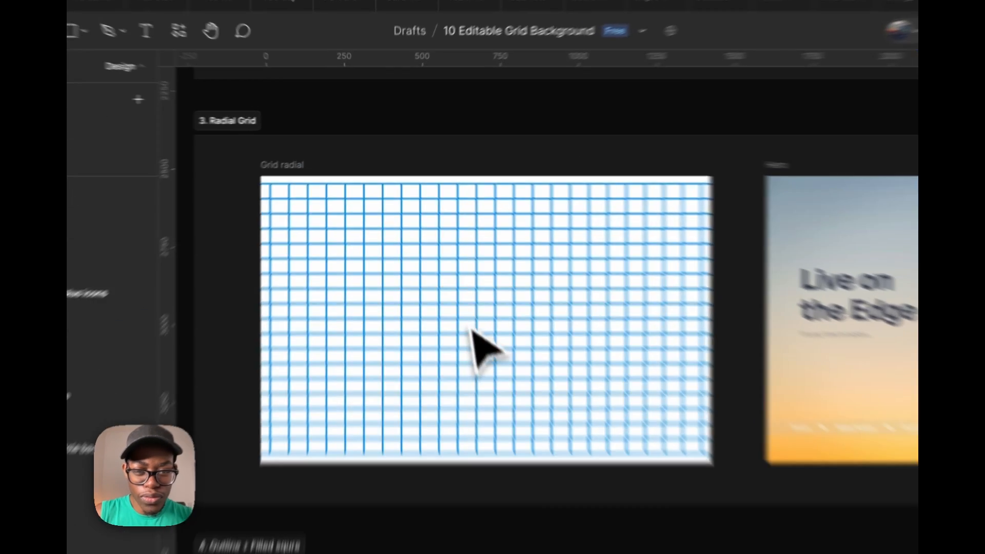
click(475, 331)
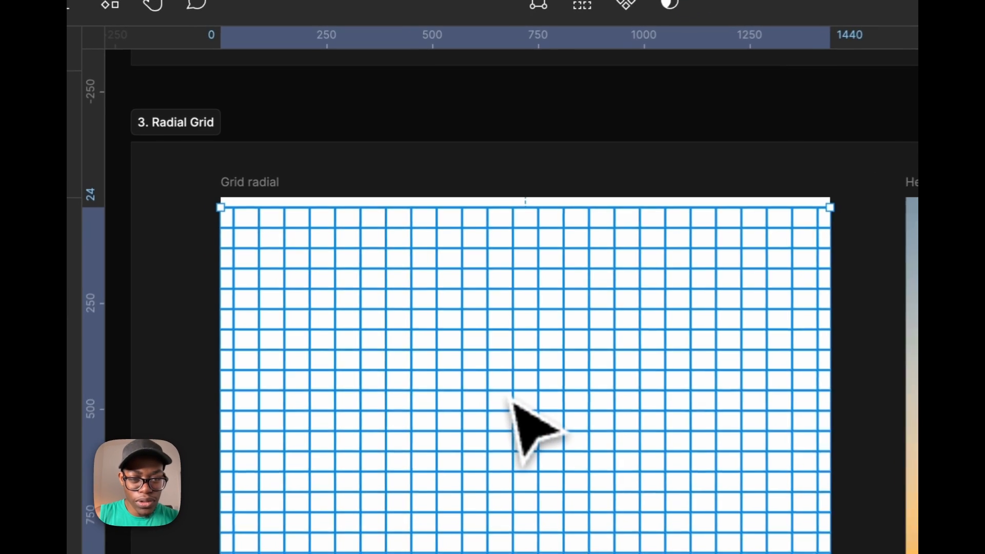
scroll(507, 359, down, 5)
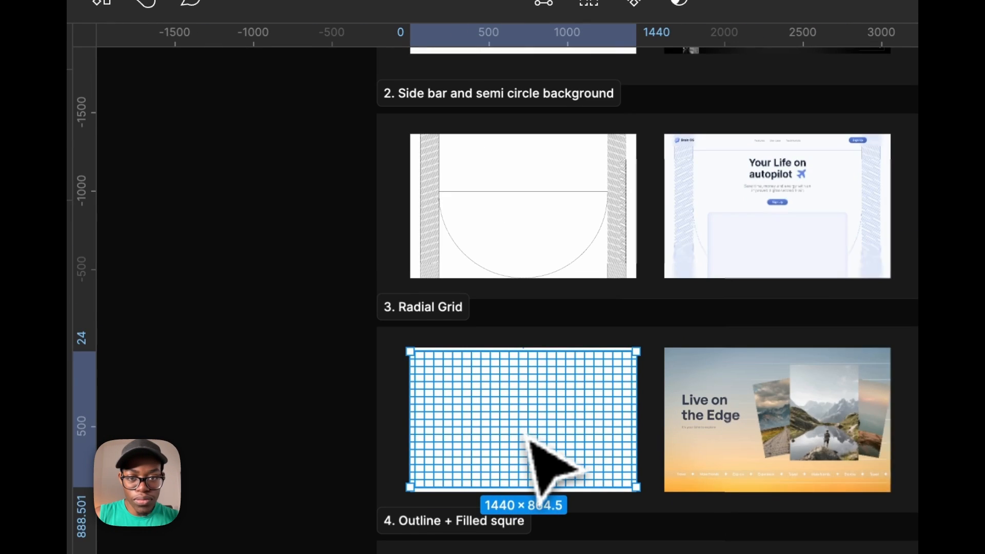
scroll(534, 441, up, 6)
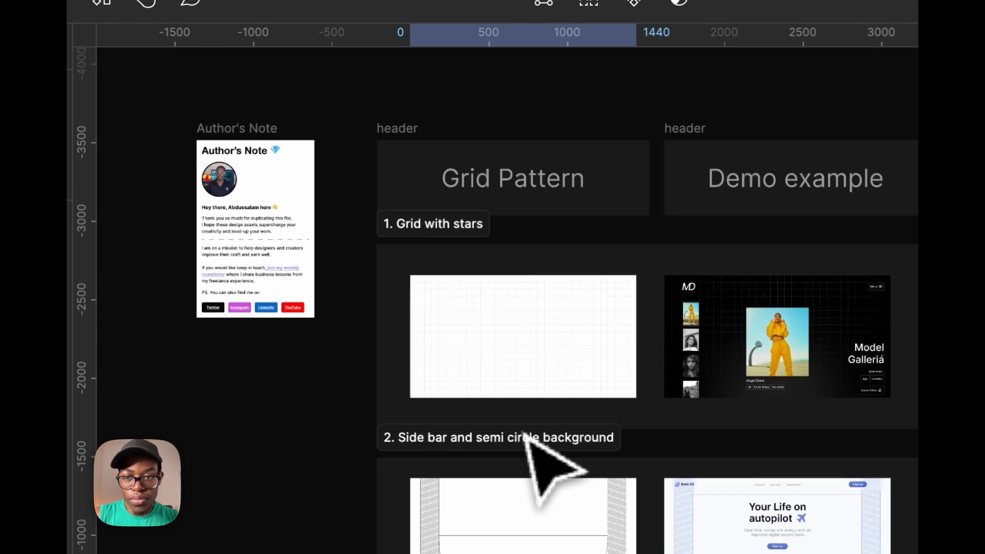
scroll(520, 375, up, 5)
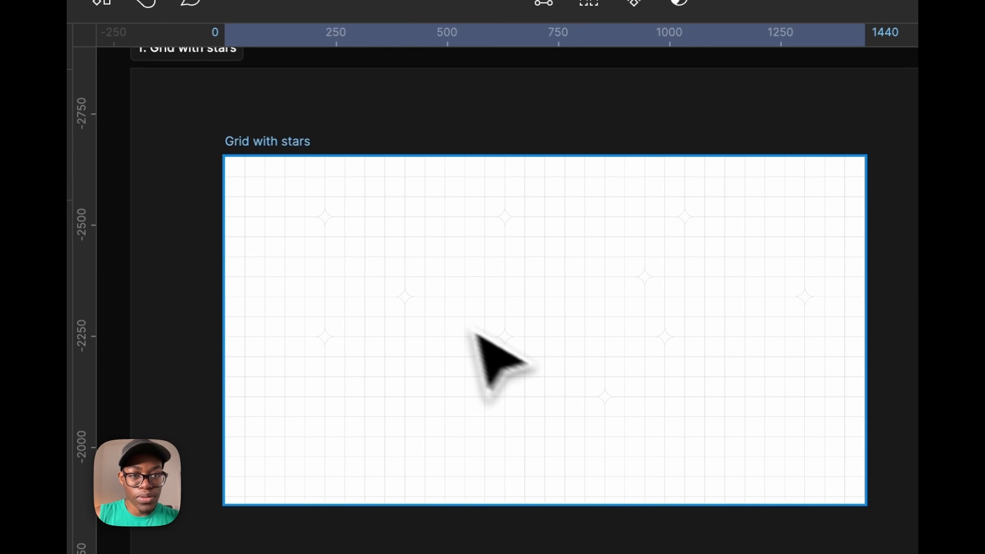
Copy the Grid with stars frame and paste it on the empty canvas below the bento card in the Bento Tutorial file
click(304, 144)
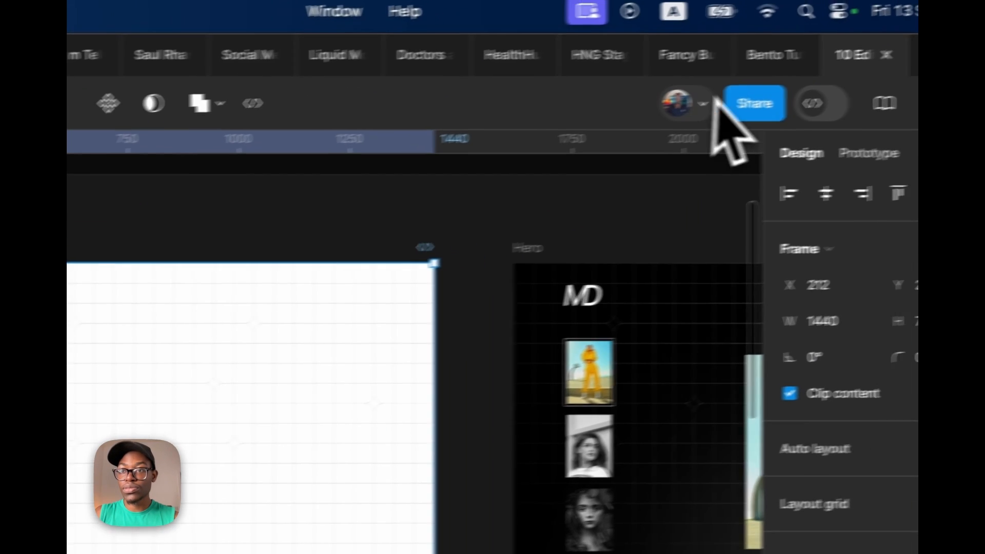
click(666, 69)
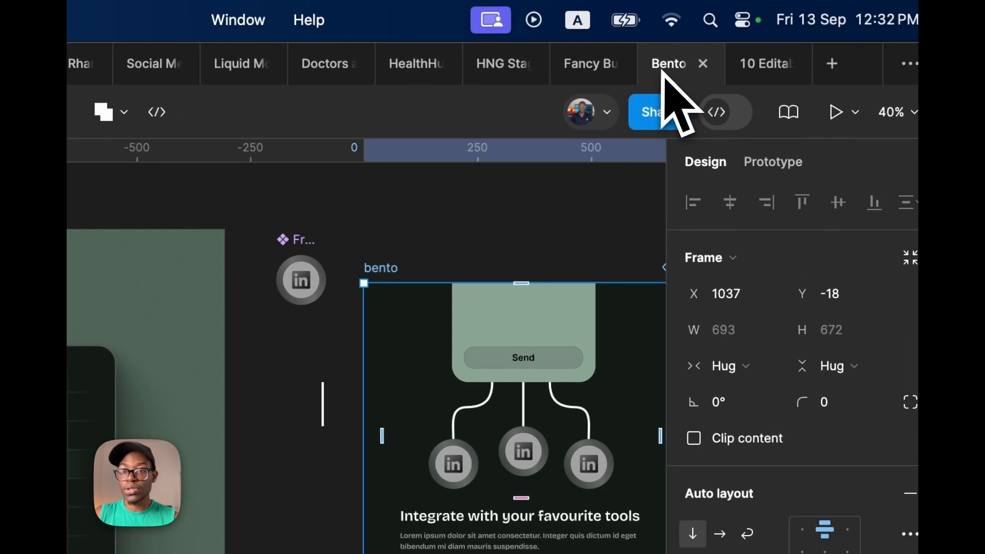
scroll(410, 346, down, 5)
click(599, 352)
right_click(602, 352)
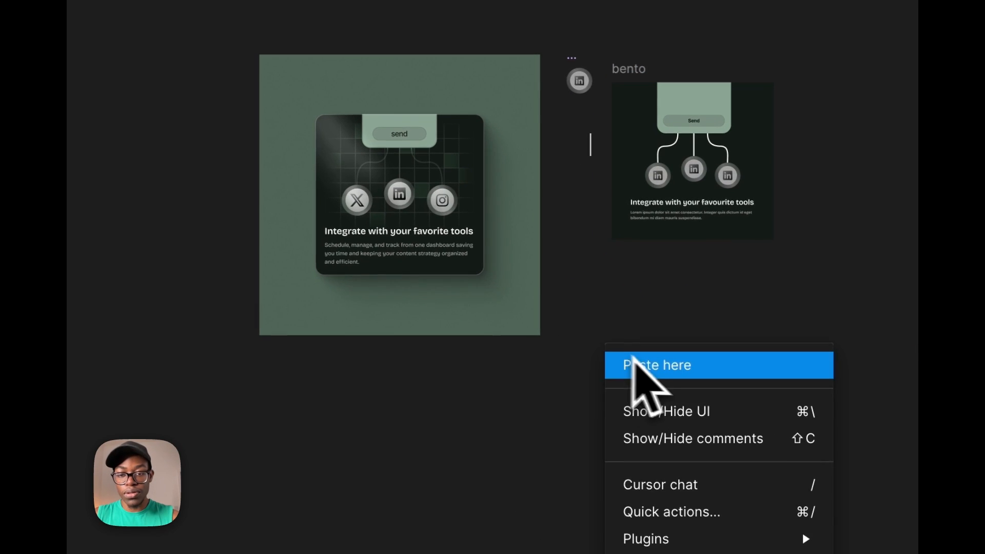
click(657, 362)
Try swapping the fill and stroke of a single square in the pasted grid, and undo the change
scroll(636, 393, down, 4)
scroll(548, 396, up, 10)
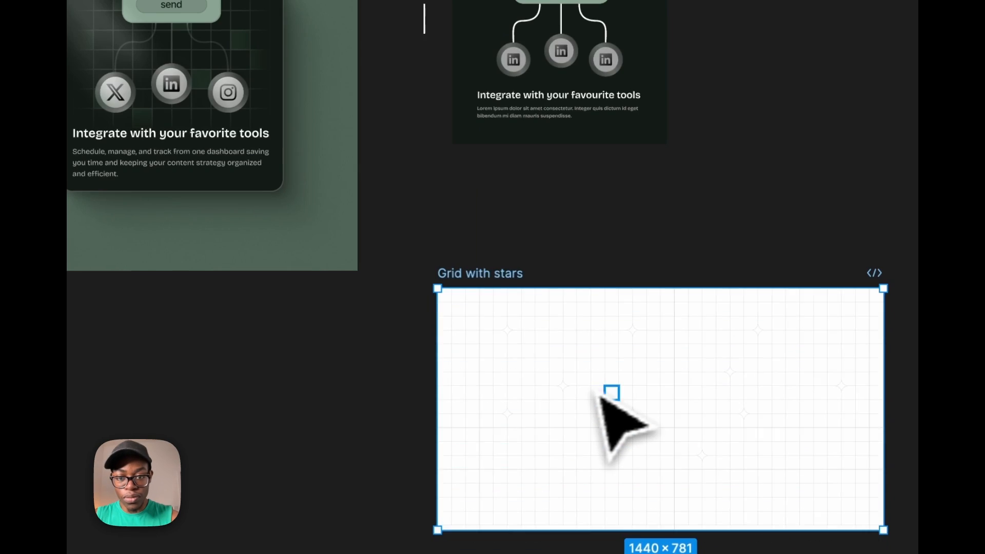
scroll(635, 402, up, 5)
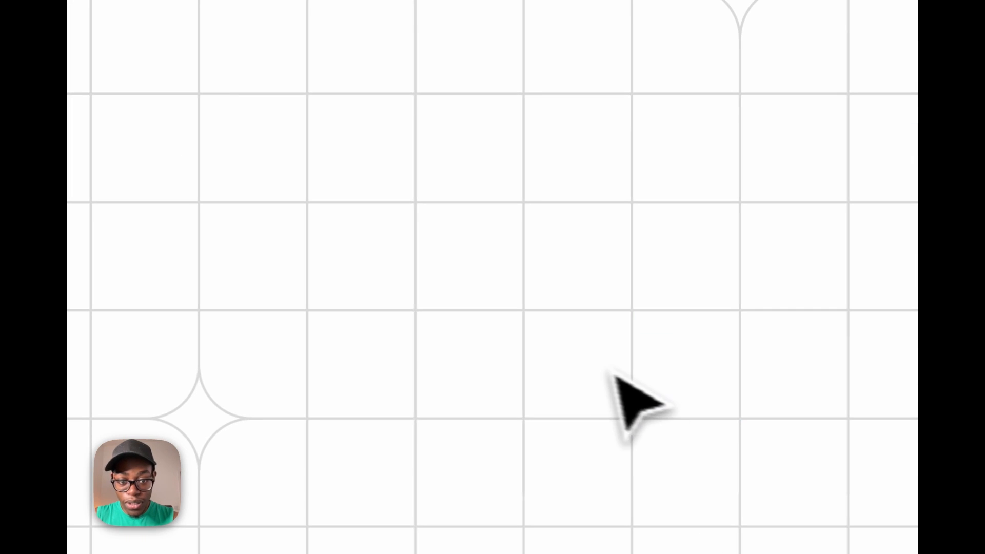
click(425, 355)
key(shift+x)
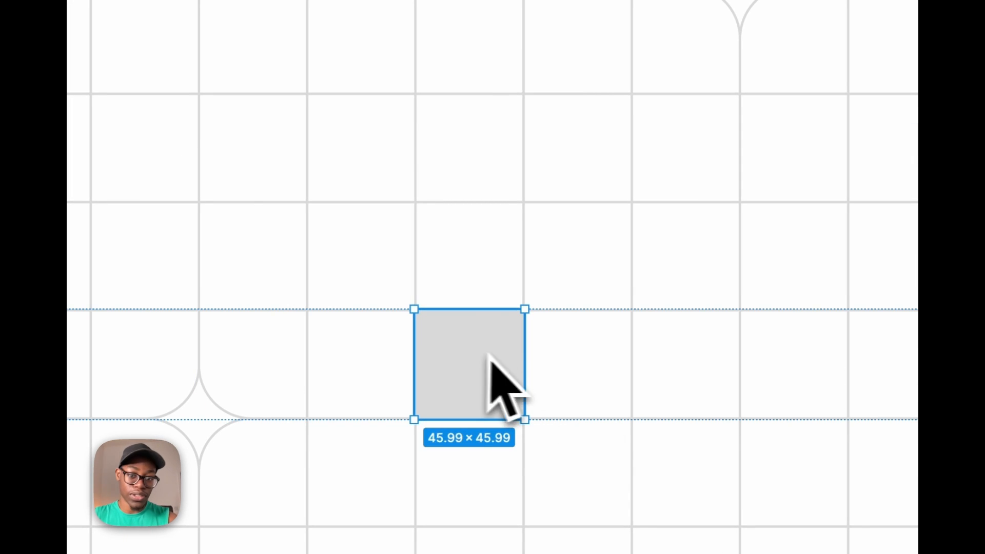
key(Delete)
key(super+z)
key(super+z)
scroll(416, 282, down, 10)
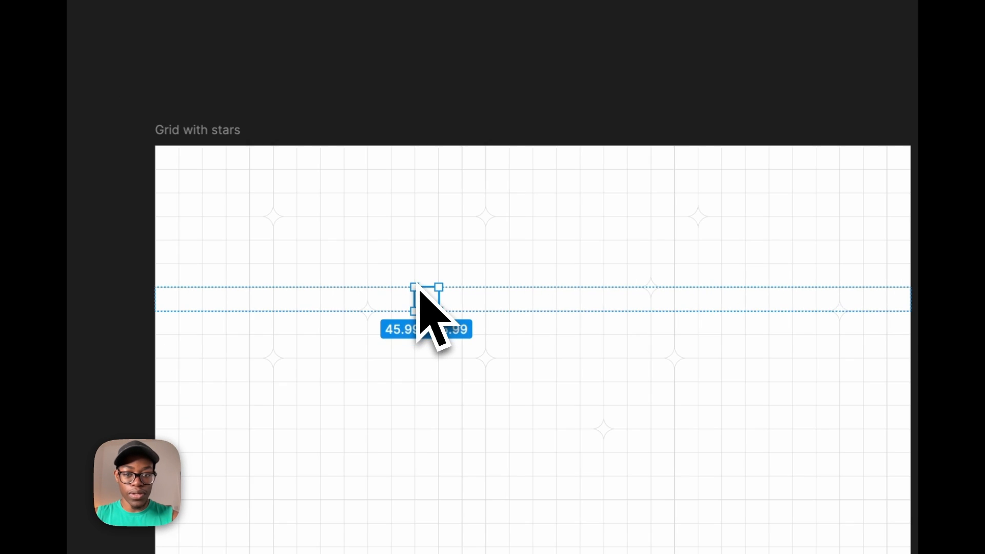
Move the grid out of the Grid with stars frame onto the canvas and delete the leftover white frame
click(210, 133)
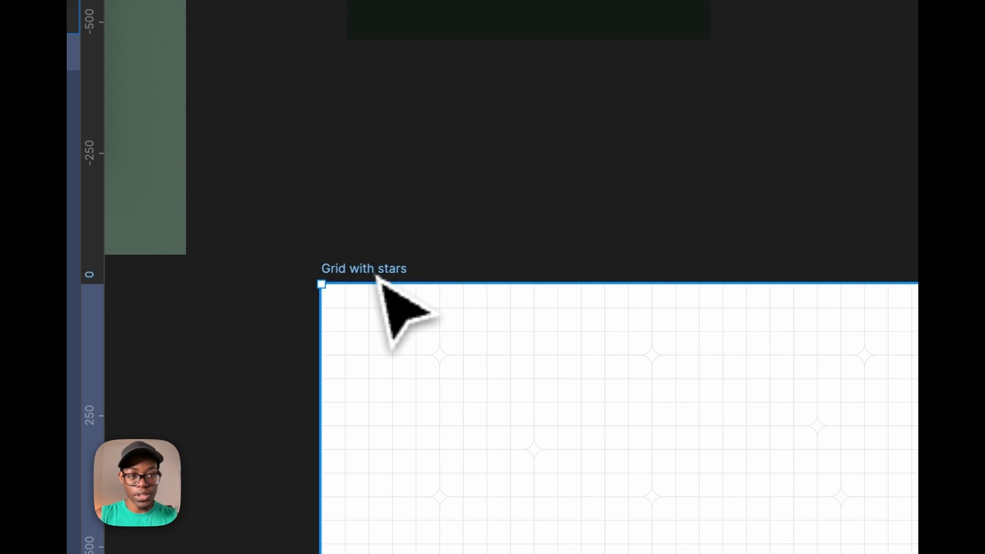
drag(506, 414, 699, 145)
click(369, 274)
key(Delete)
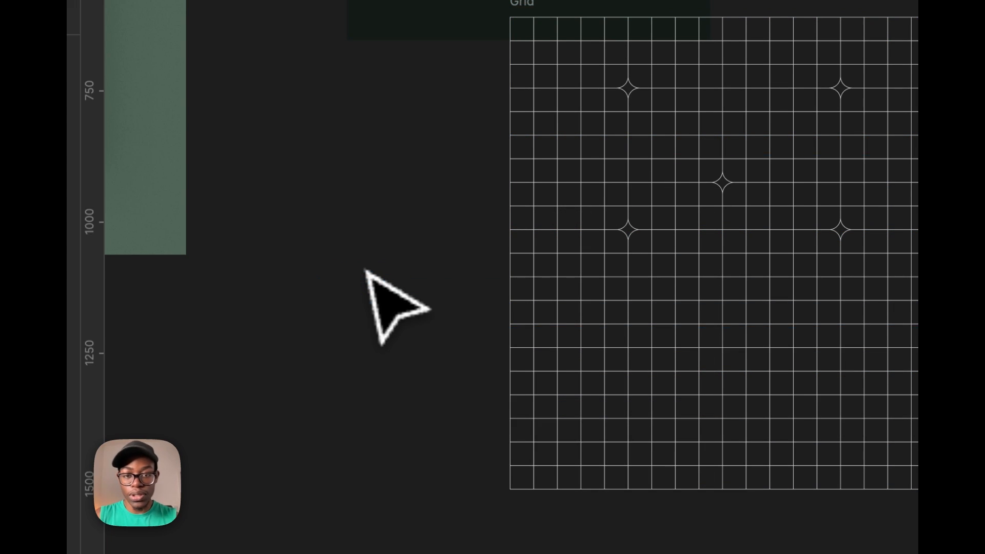
Delete the bottom six rows of the Grid frame
scroll(369, 281, down, 5)
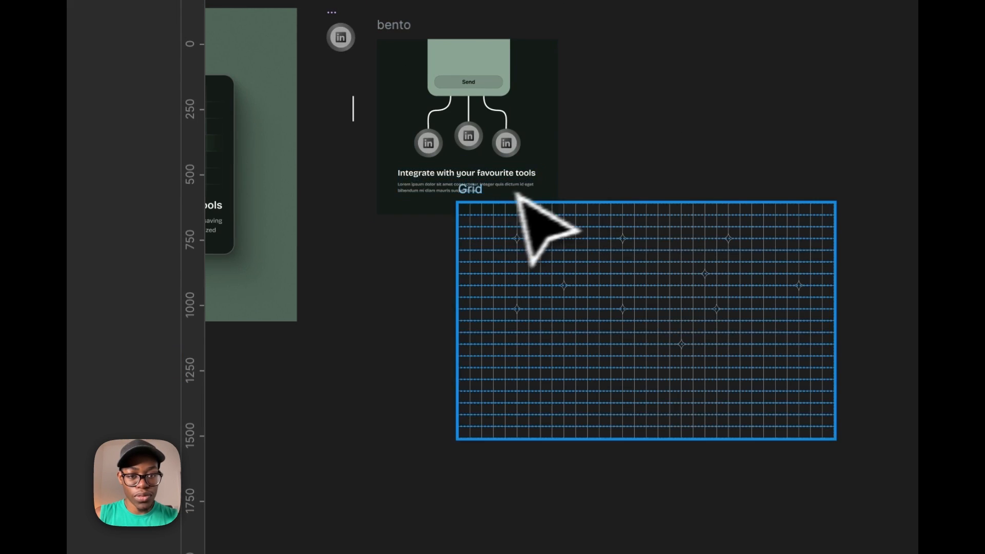
scroll(481, 199, up, 5)
click(436, 197)
scroll(613, 312, down, 5)
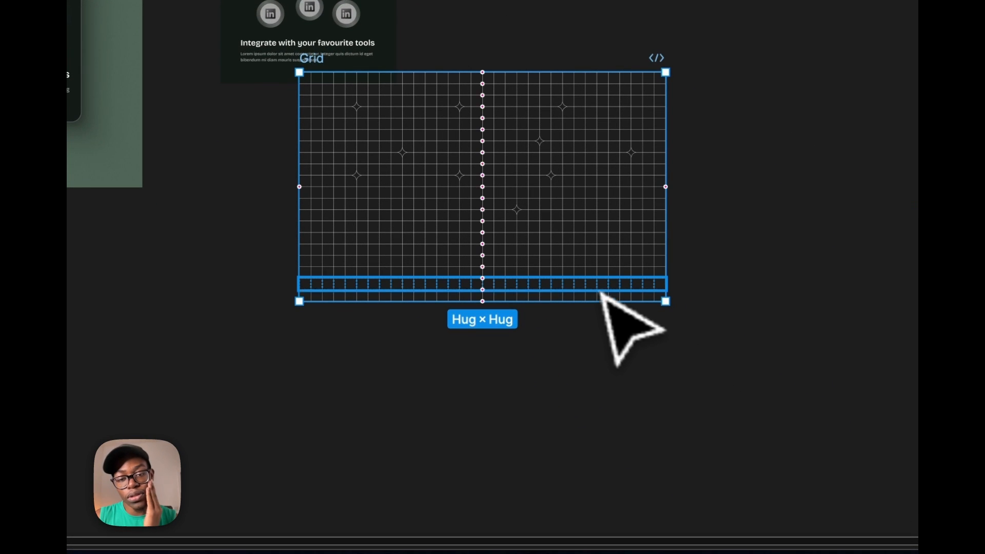
drag(233, 353, 702, 238)
drag(623, 322, 622, 325)
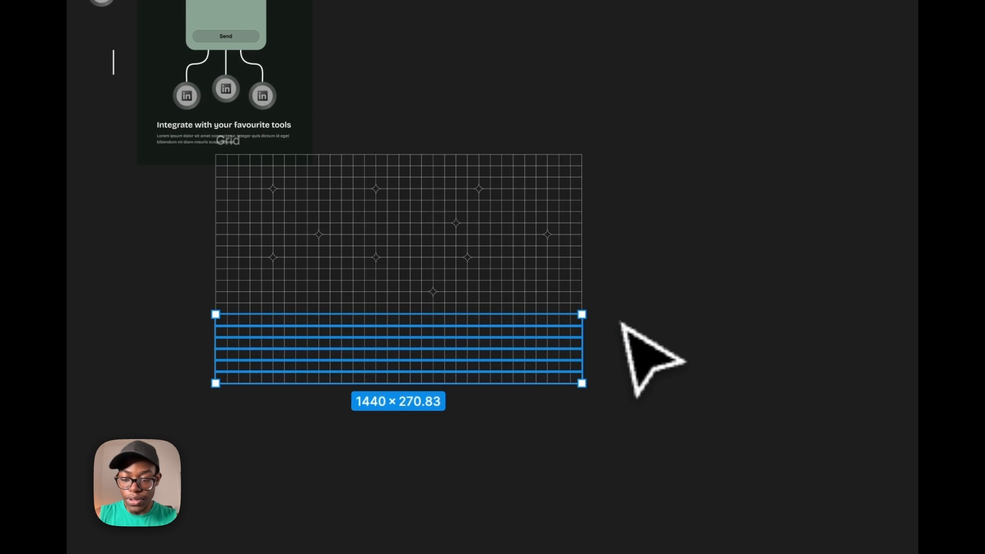
key(Delete)
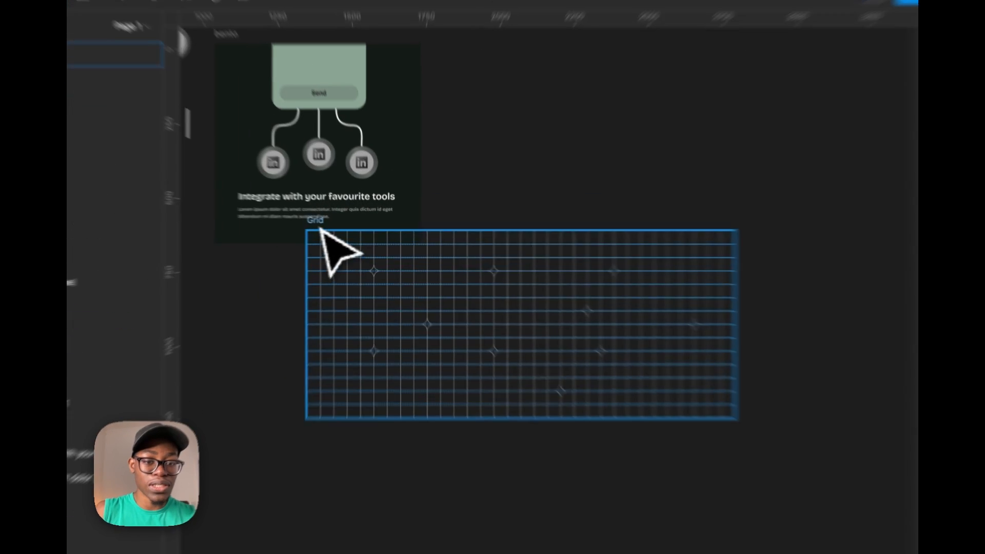
Select the squares in the central part of eight upper grid rows, leaving the whole row out of the selection
click(341, 239)
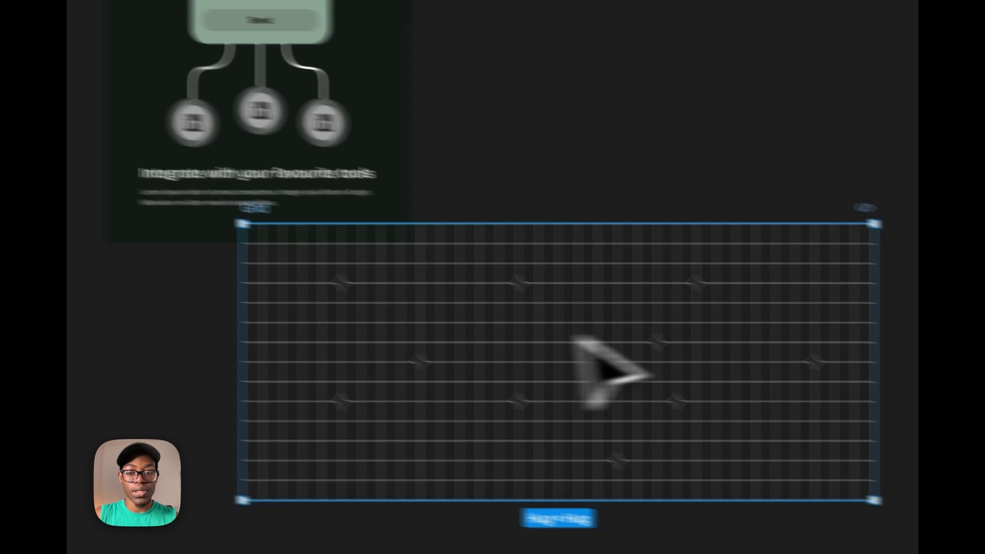
drag(743, 211, 281, 290)
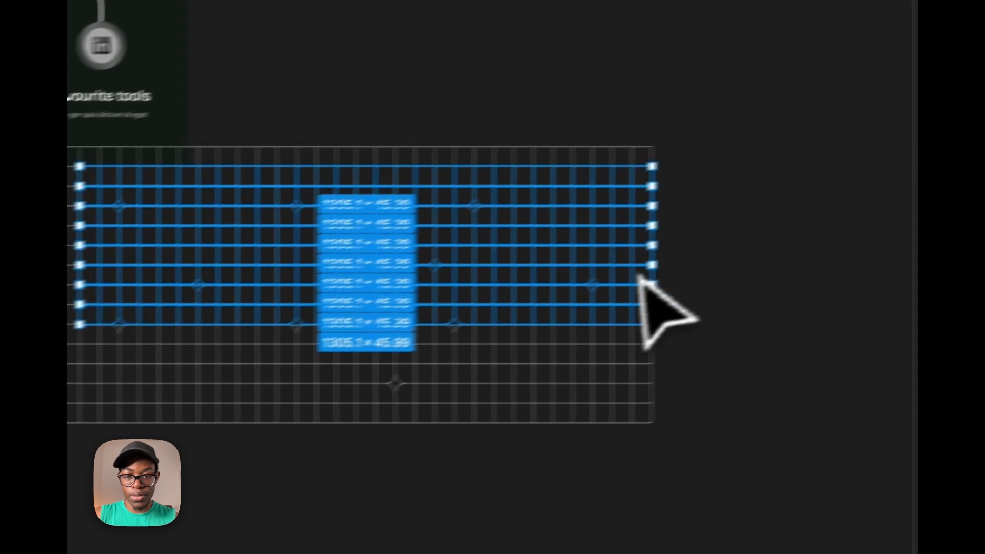
drag(735, 167, 710, 309)
drag(624, 326, 486, 342)
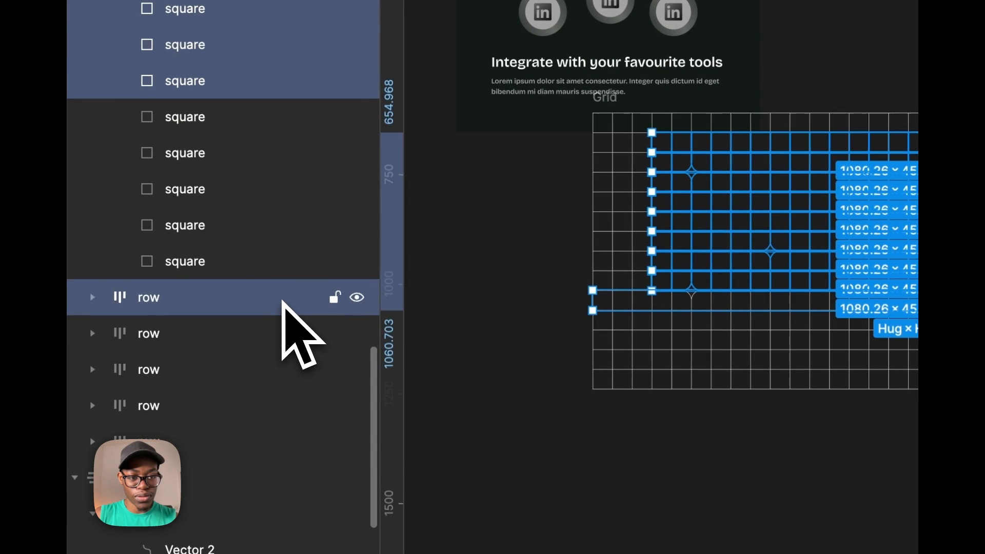
shift+click(282, 302)
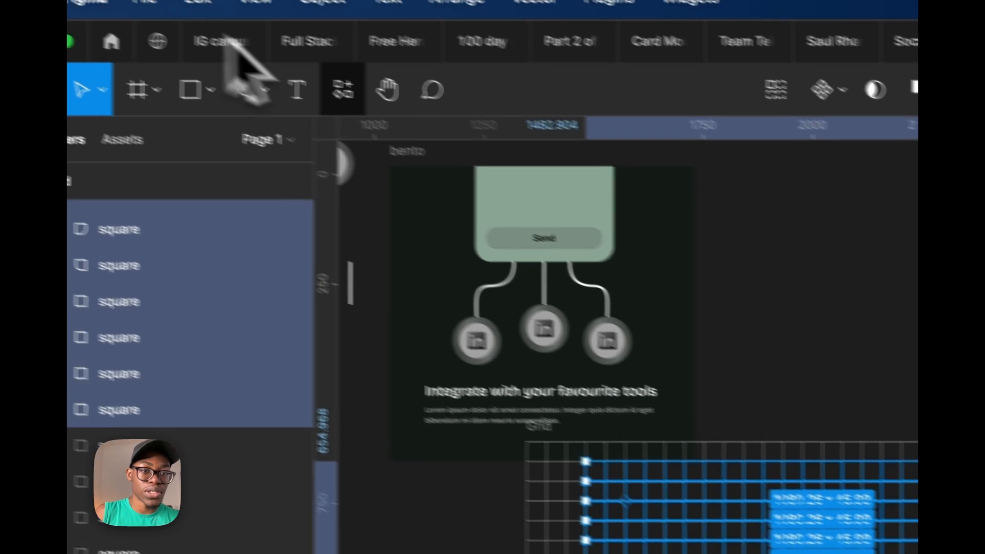
Run the Random Picker plugin on the selected squares to pick 7% of them
click(342, 89)
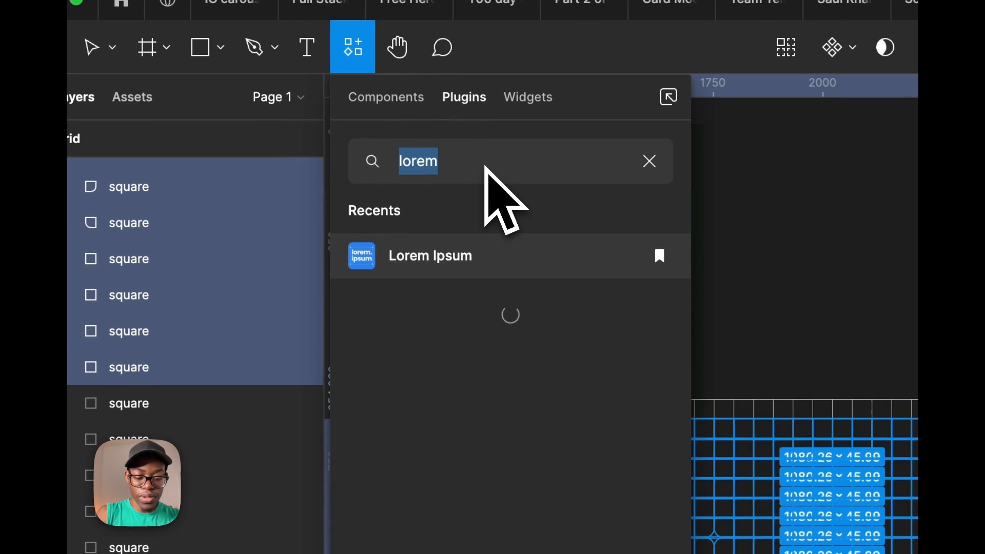
text(random)
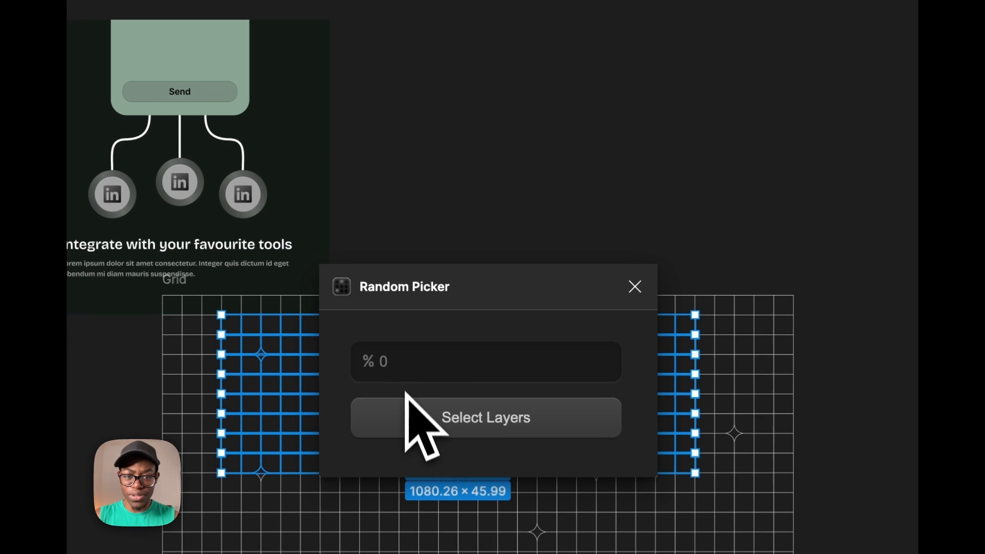
drag(480, 279, 685, 182)
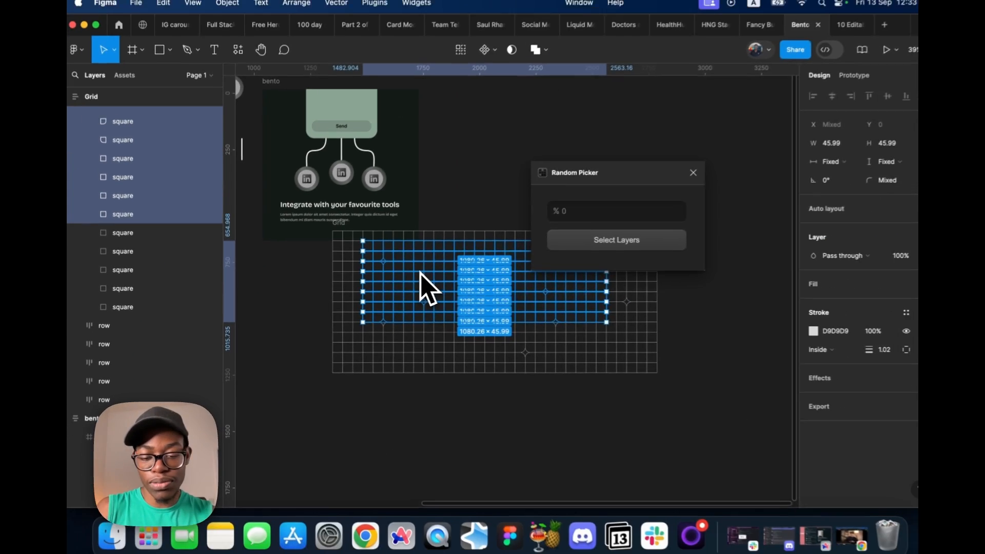
text(7)
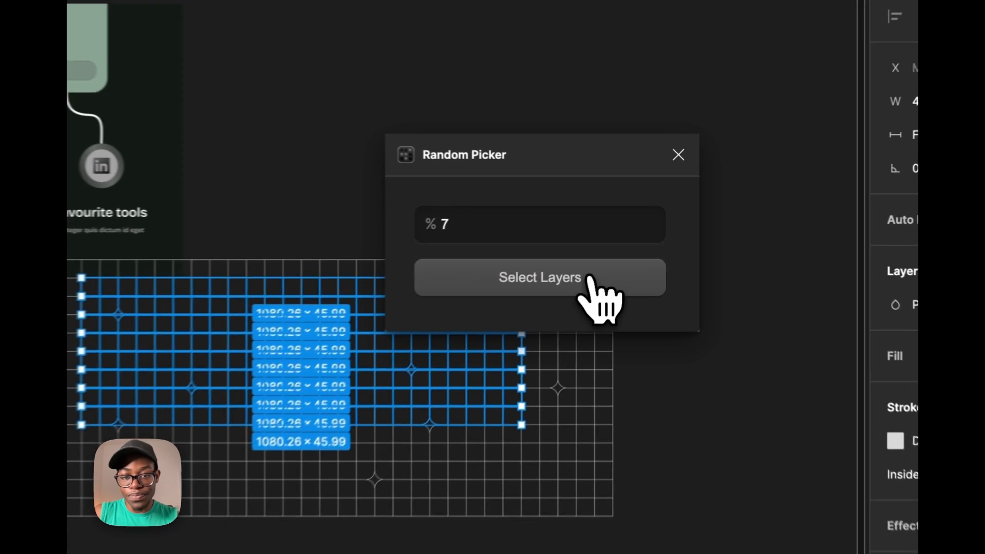
click(606, 242)
Swap the fill and stroke of the randomly picked squares so they turn solid
scroll(521, 285, up, 5)
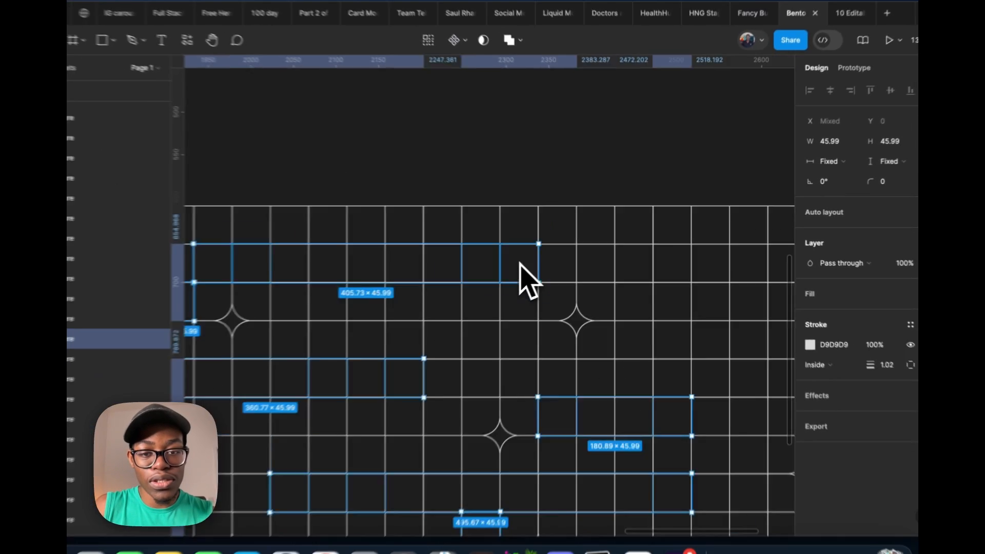
scroll(541, 296, down, 5)
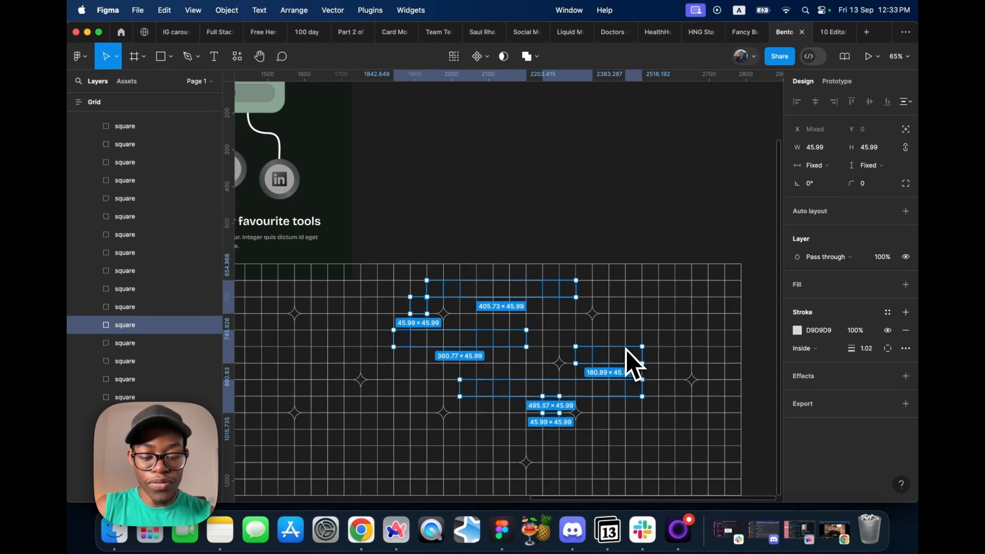
key(shift+x)
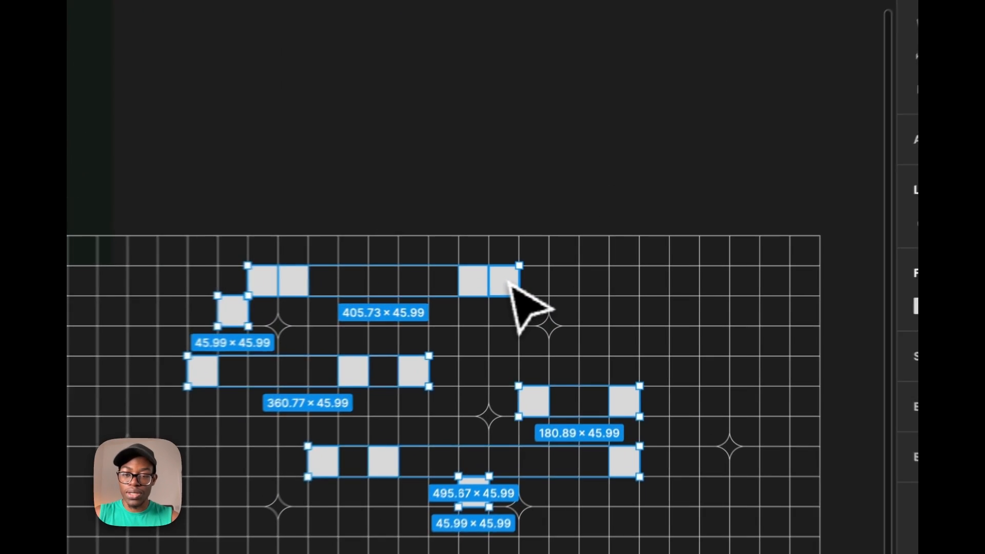
Move the rightmost filled square in the grid's second row left along the row to X 359.74
click(569, 288)
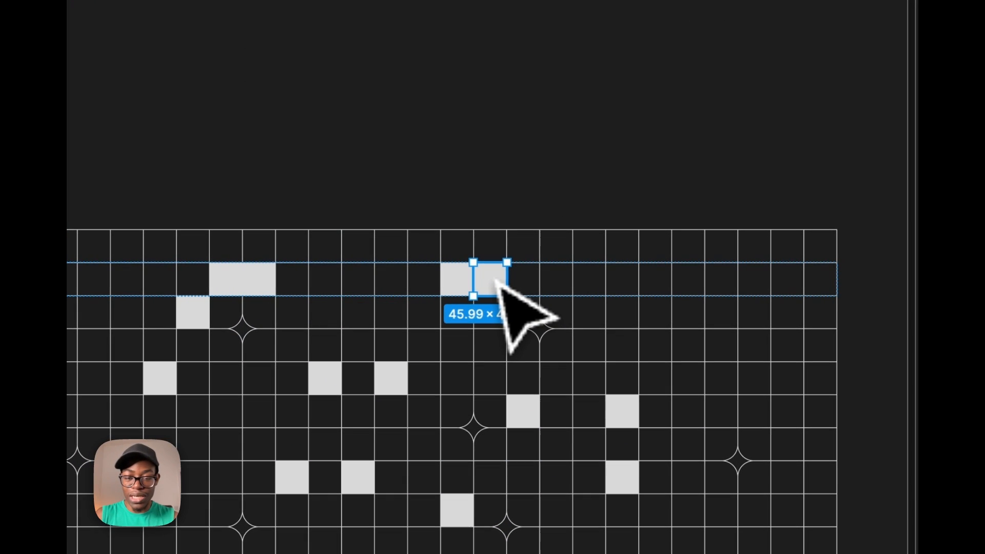
key(Left)
key(Left)
key(Left)
key(Left)
key(Left)
key(Left)
key(Left)
key(Left)
key(Left)
key(Left)
key(Left)
key(Left)
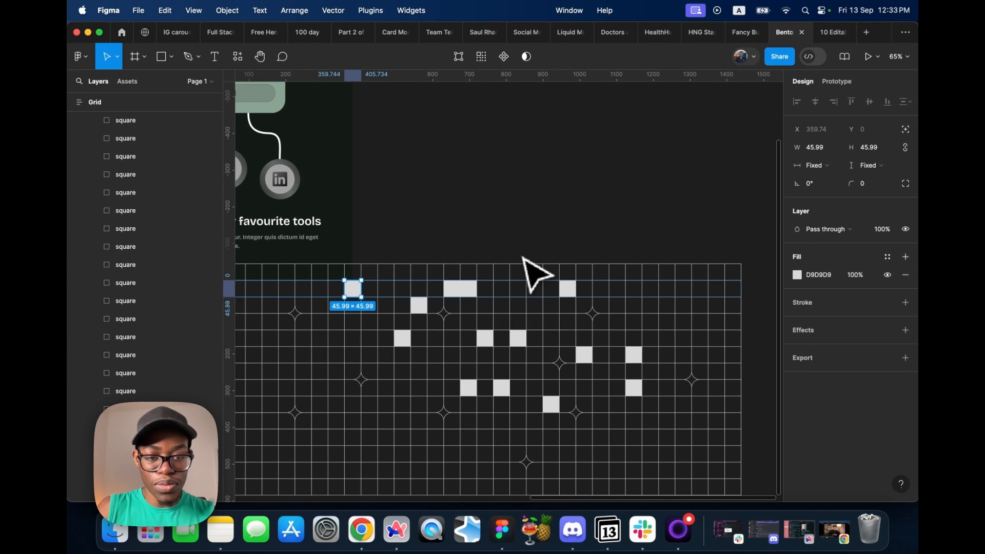
key(Delete)
key(super+z)
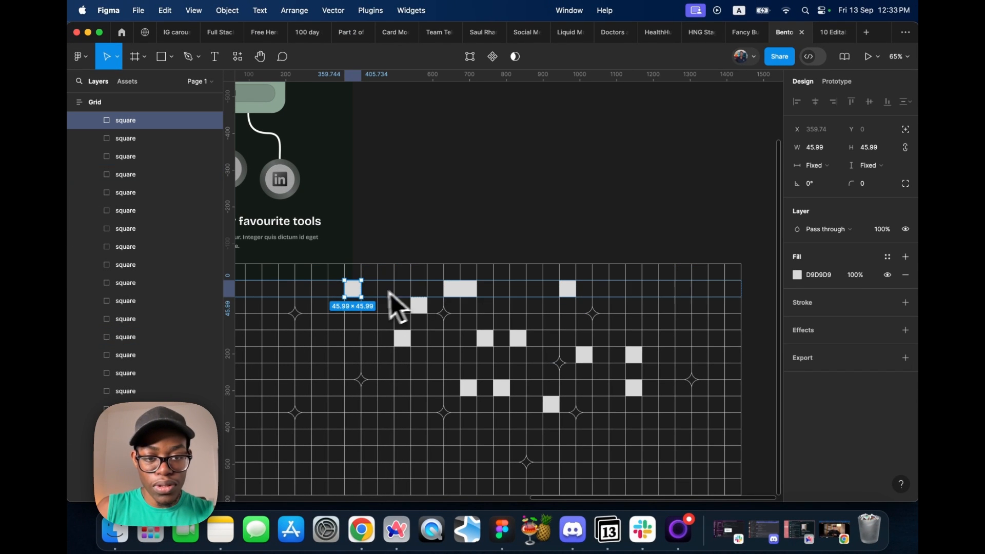
Swap fill and stroke on the square two rows below, the moved square, and the right one of the second row's touching pair
click(344, 323)
right_click(349, 324)
key(Escape)
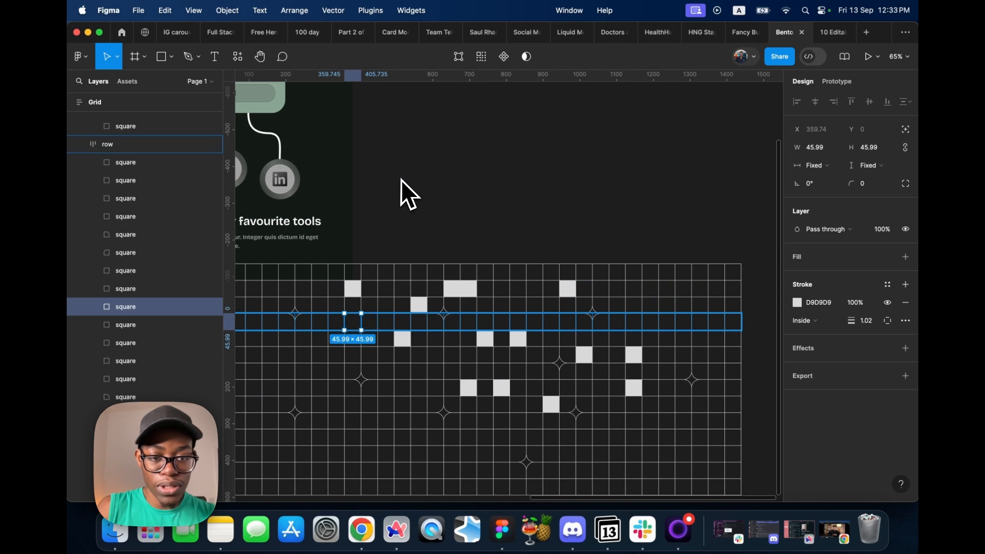
click(354, 290)
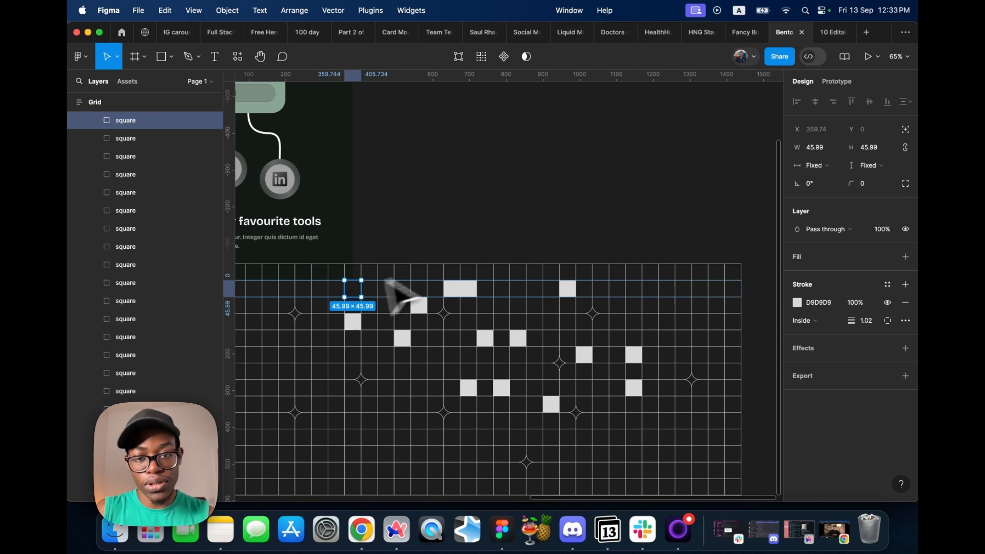
click(473, 291)
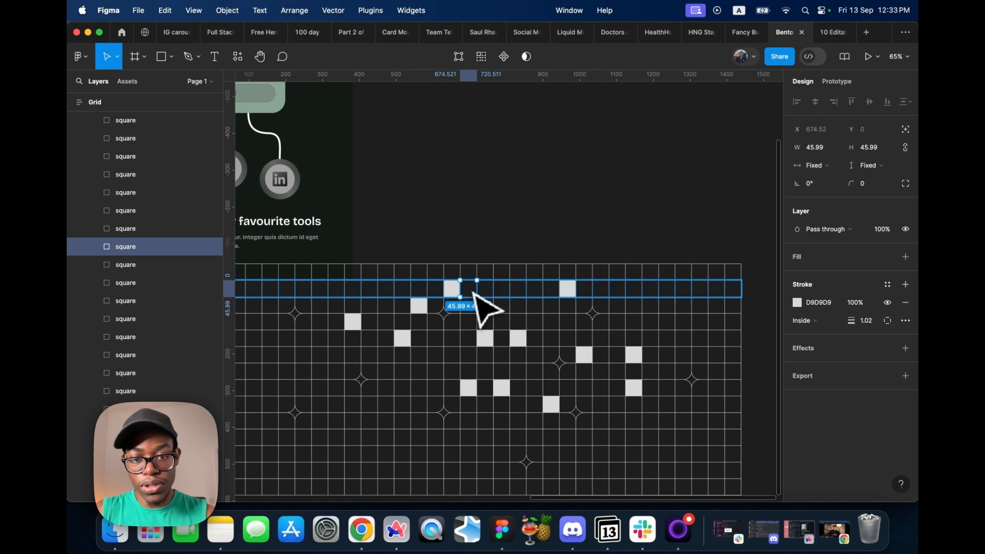
Move the rightmost filled square in the eighth row left past the other two, and return the middle filled square to an outline
super+click(632, 390)
key(Left)
key(Left)
key(Left)
key(Left)
key(Left)
key(Left)
key(Left)
key(Left)
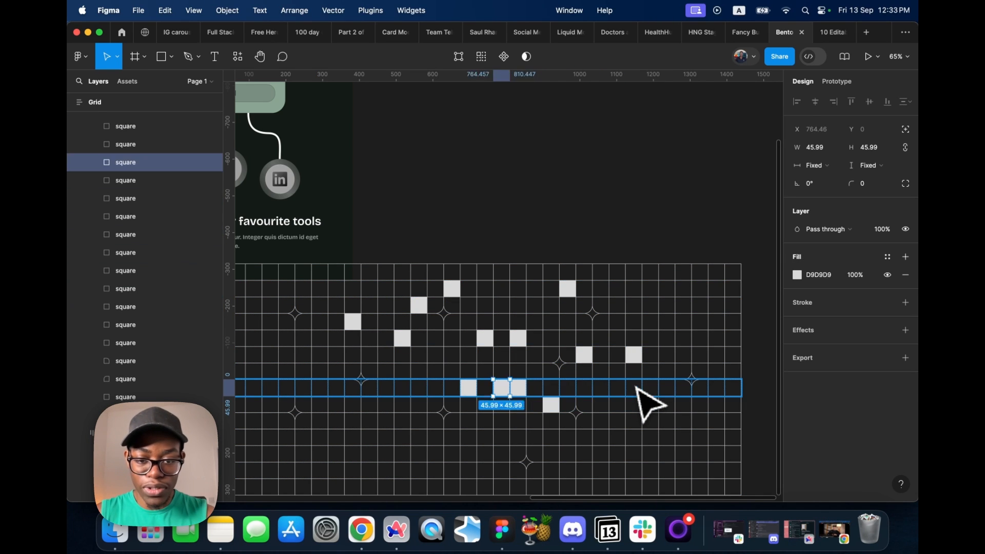
key(Left)
key(Left)
key(Left)
key(Left)
key(Left)
key(Left)
key(Left)
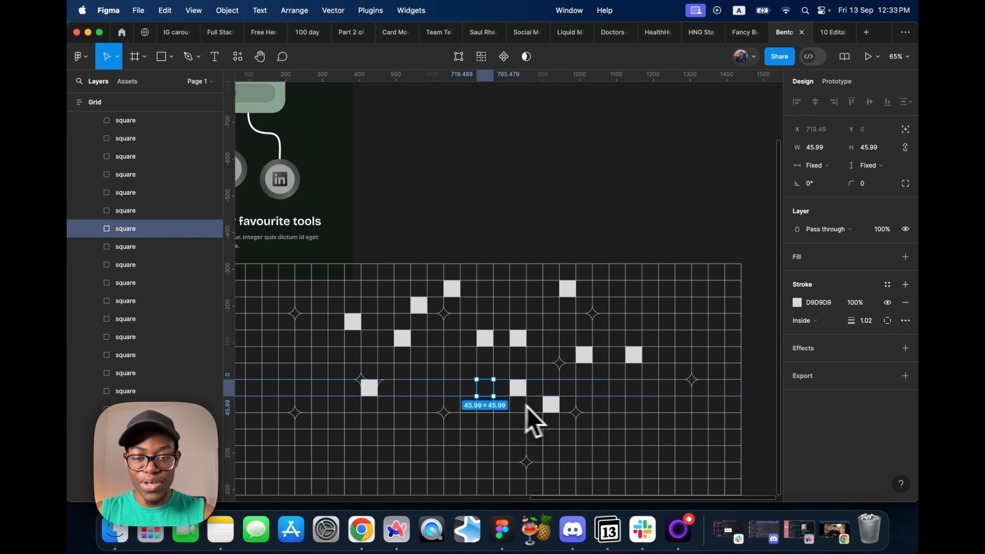
Delete the two bottom rows of the grid
scroll(593, 325, down, 5)
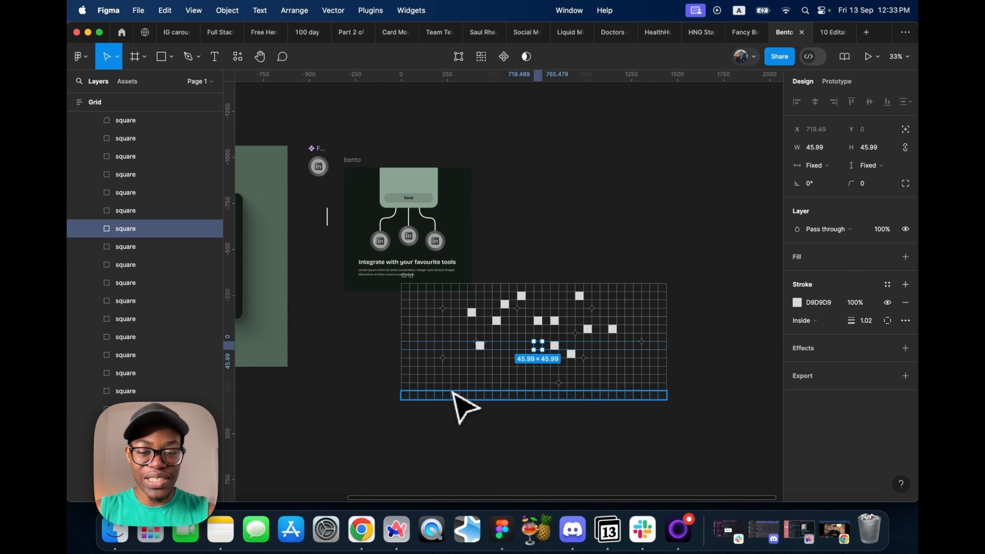
click(456, 394)
shift+click(473, 385)
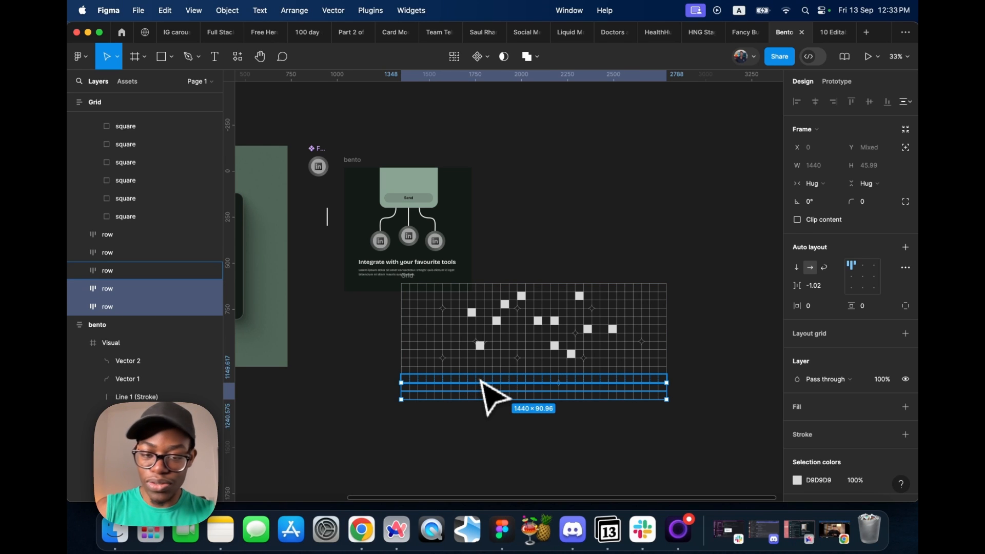
key(Delete)
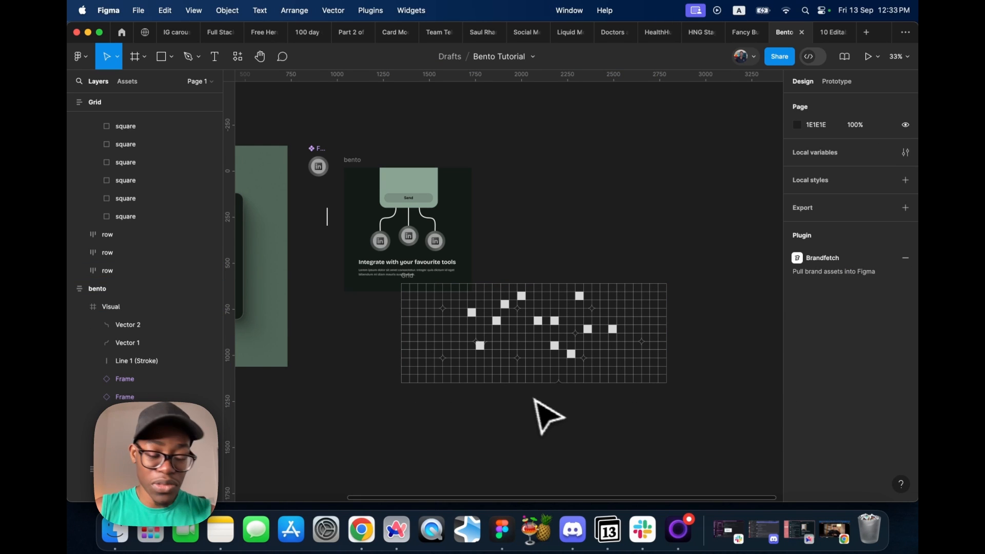
Move the Grid frame below the bento card to X 1336, Y 769, and duplicate it to X 3054, Y -165
click(413, 286)
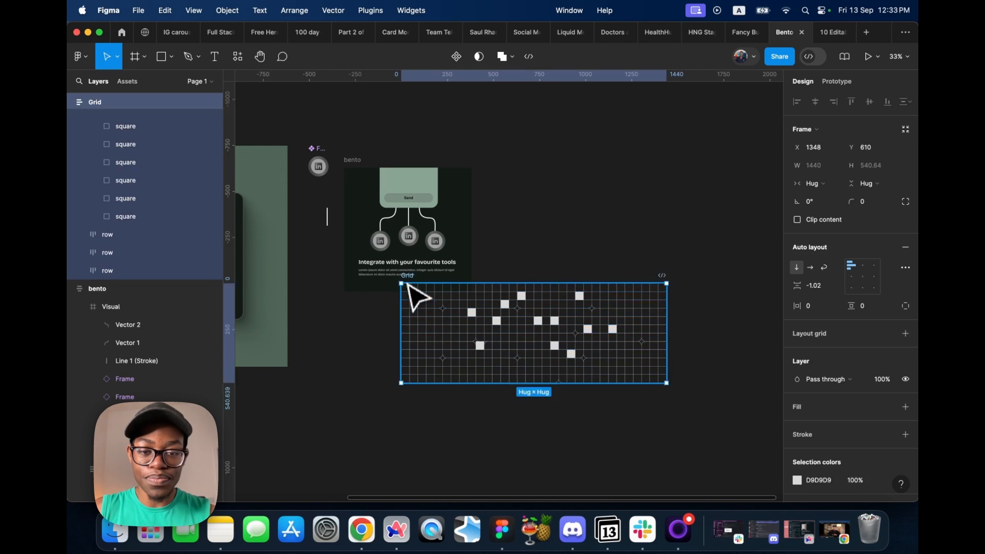
drag(410, 285, 389, 311)
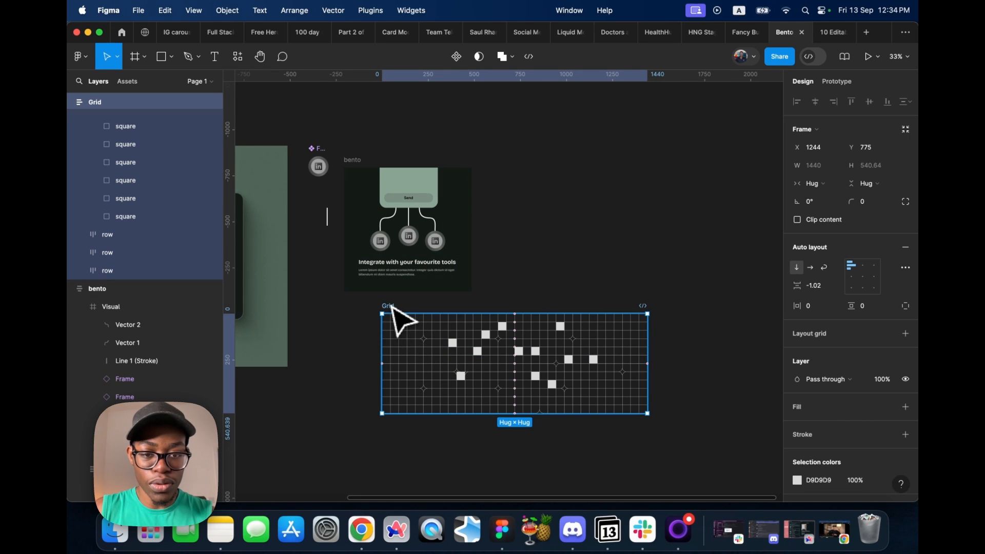
drag(392, 307, 409, 304)
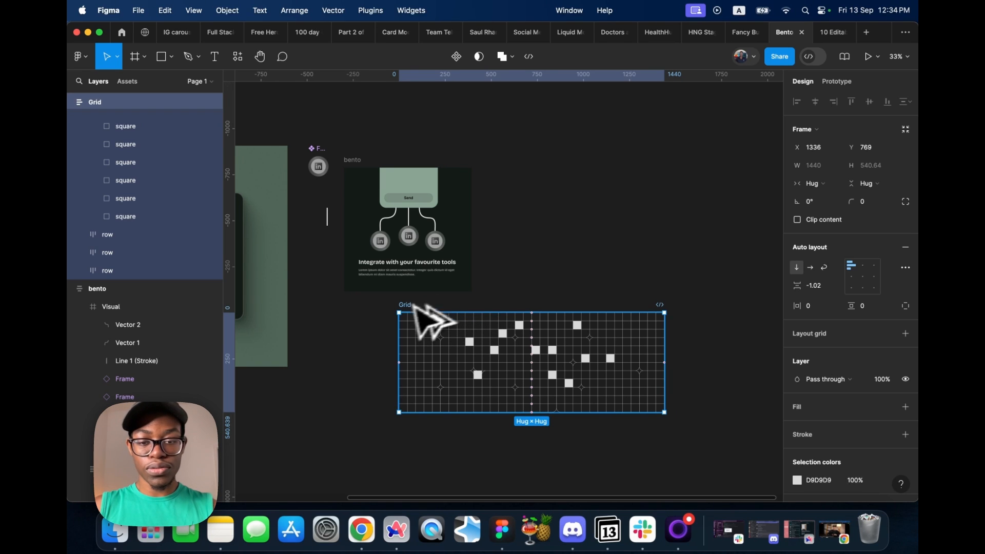
drag(414, 307, 732, 158)
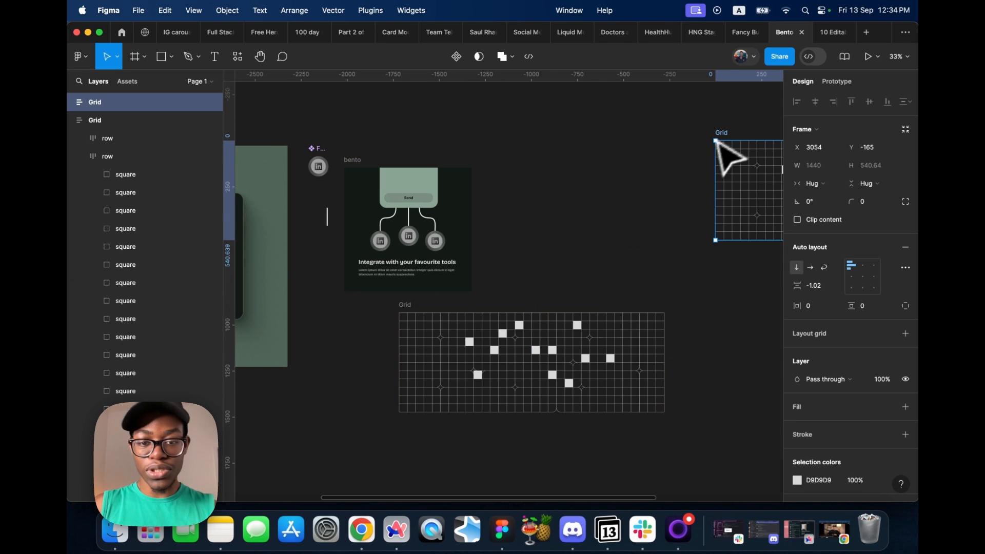
Flatten the original Grid frame below the bento card into a single vector
click(406, 307)
right_click(407, 303)
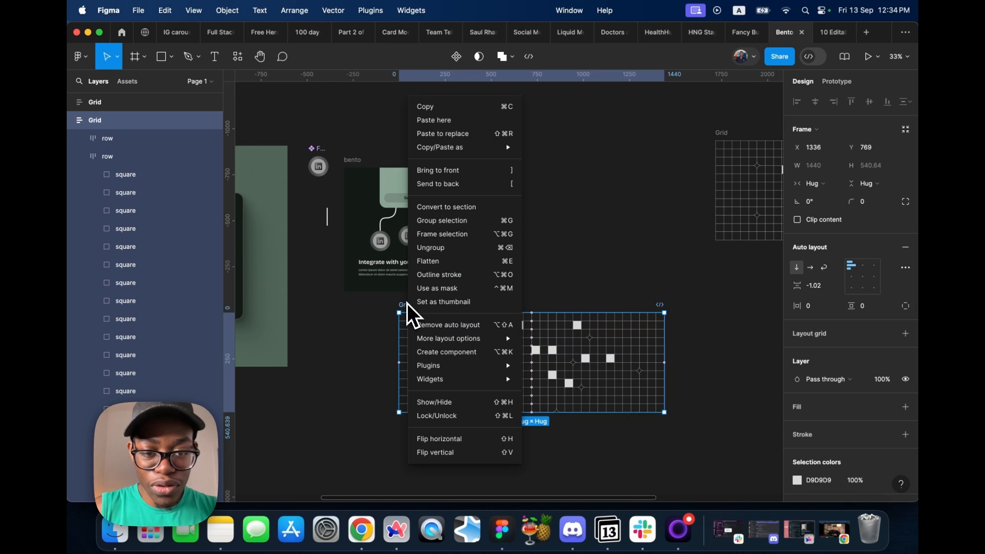
click(449, 262)
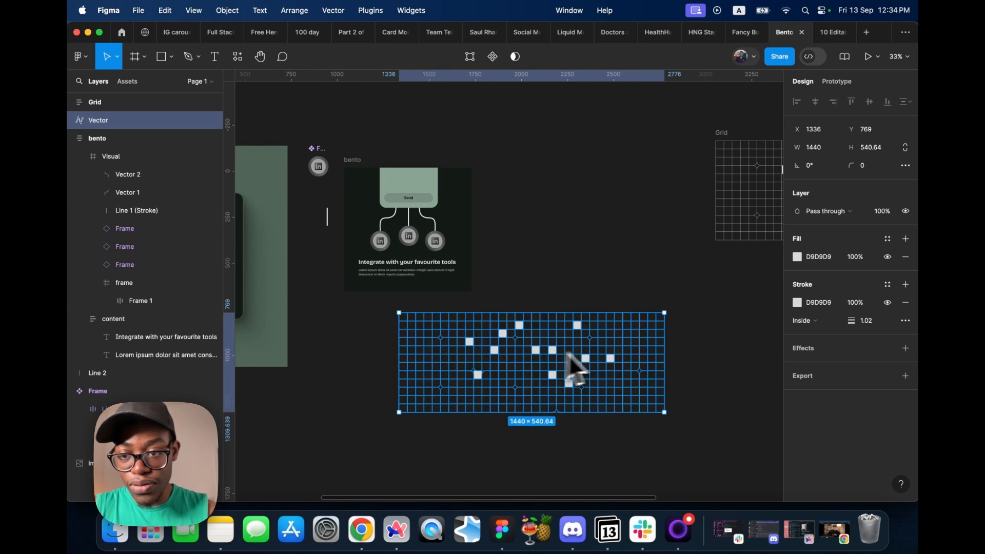
click(728, 337)
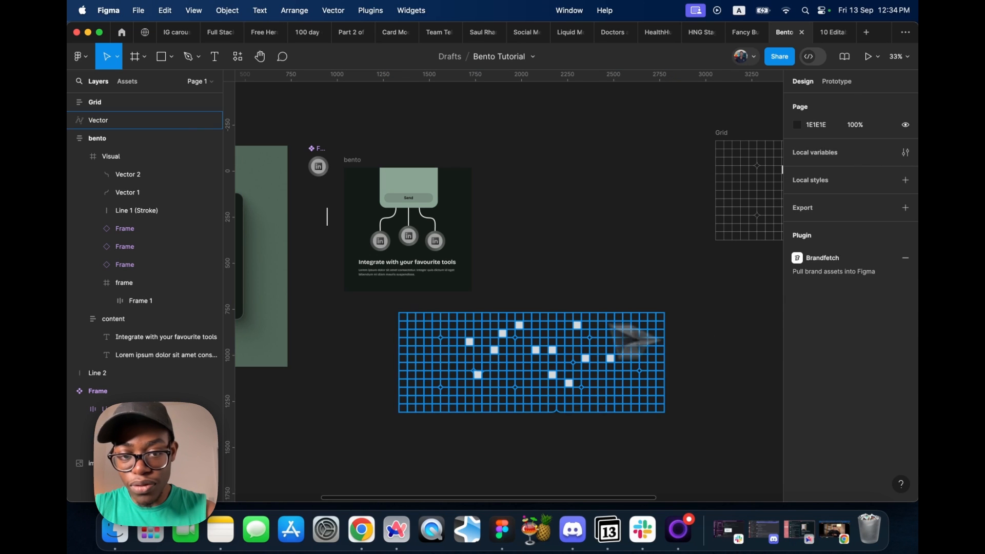
click(447, 337)
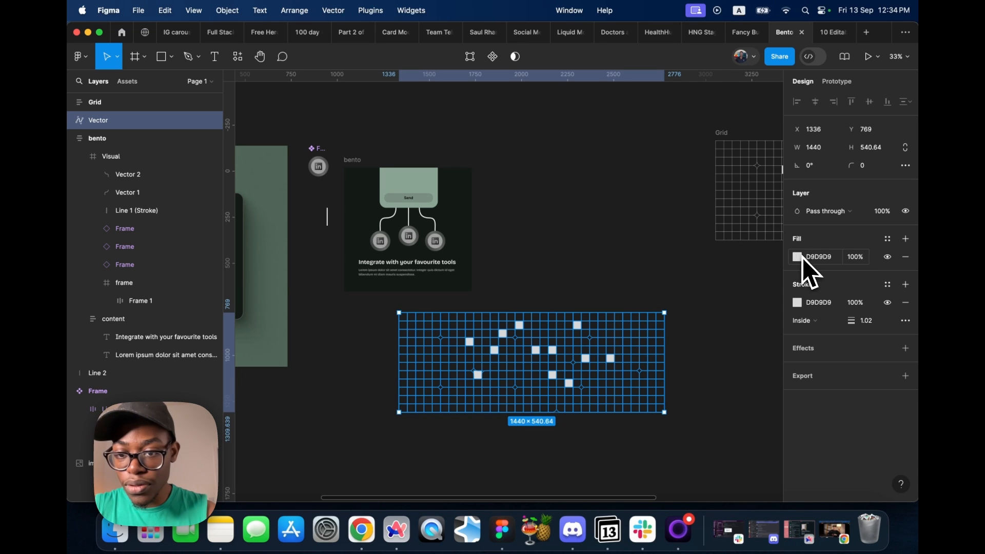
click(798, 257)
drag(771, 246, 691, 275)
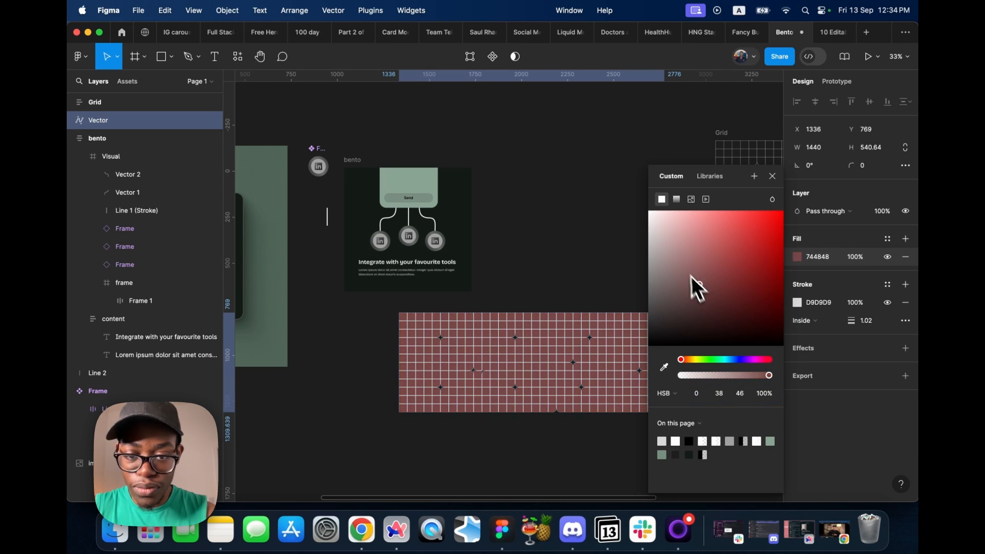
key(super+z)
key(super+z)
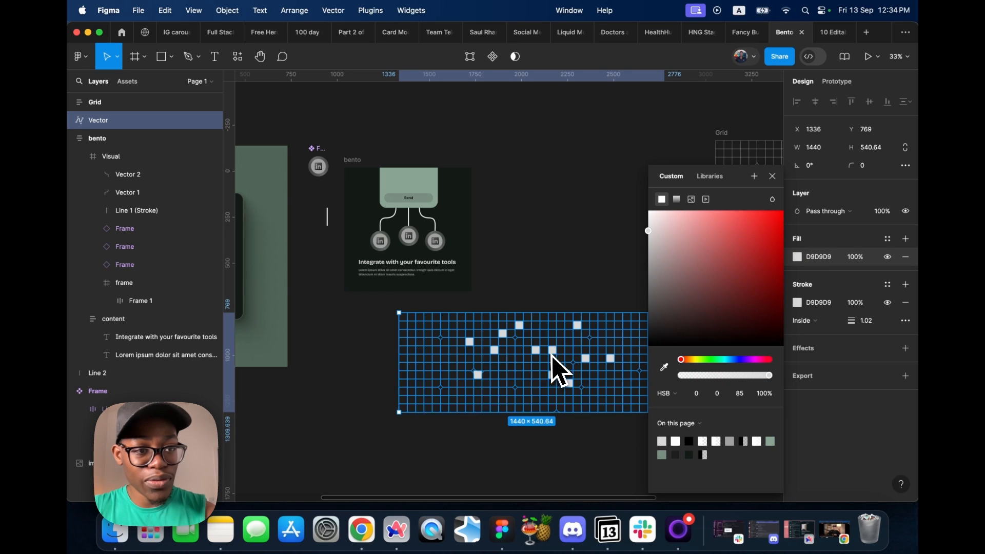
Undo the flattening of the Grid frame below the bento card to restore its separate rows
click(627, 262)
key(super+z)
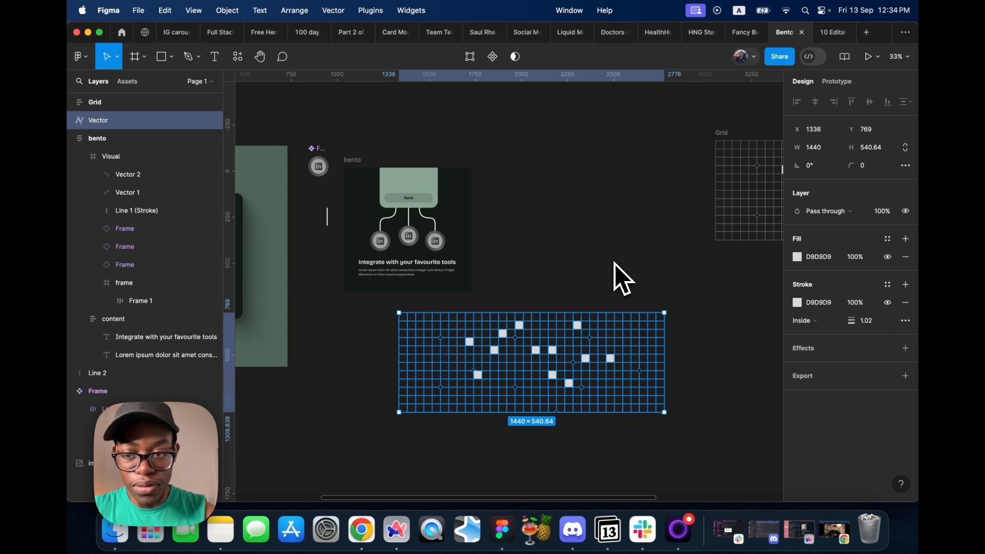
click(797, 256)
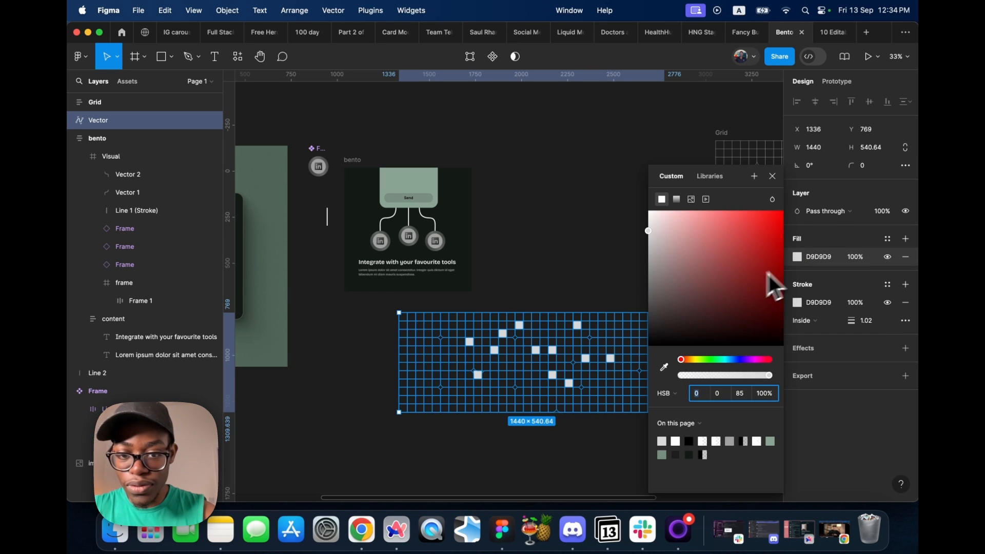
key(shift+a)
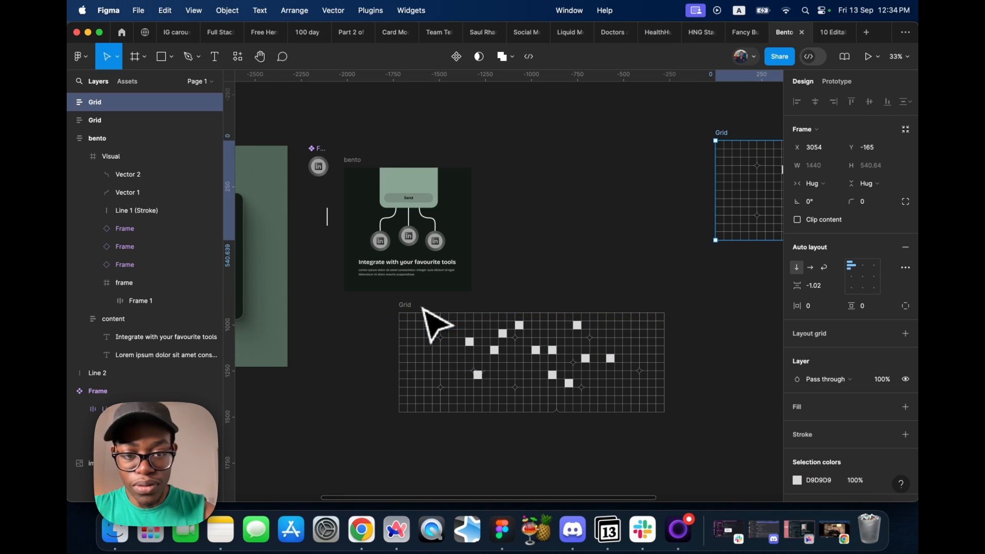
Flatten all the rows inside the Grid frame below the bento card into one vector, keeping the frame around it
click(412, 307)
scroll(847, 349, down, 3)
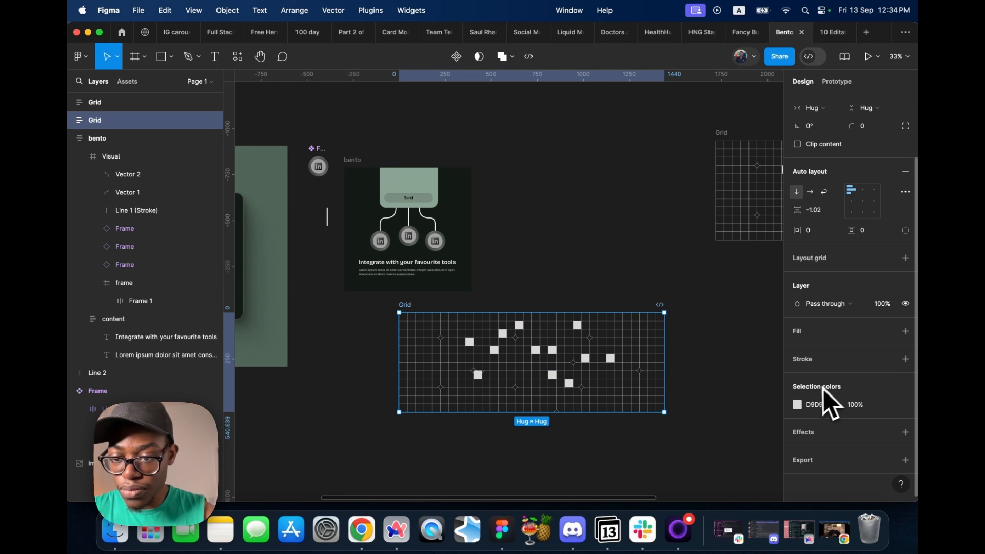
key(Return)
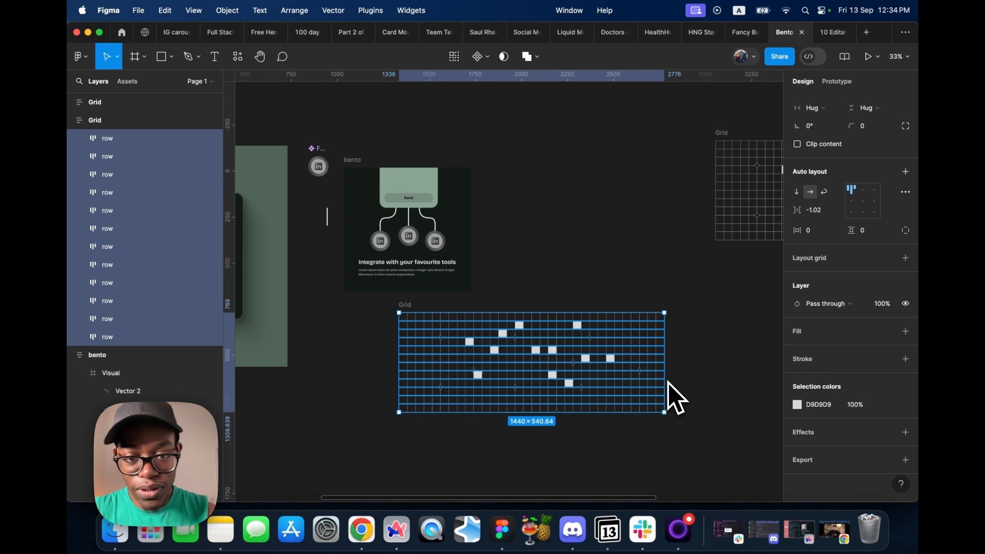
right_click(639, 359)
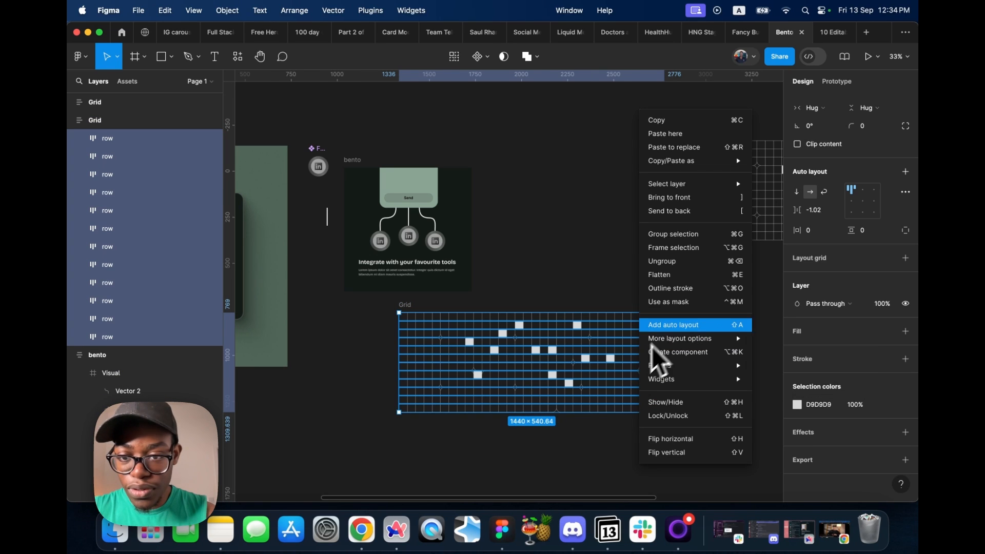
click(679, 279)
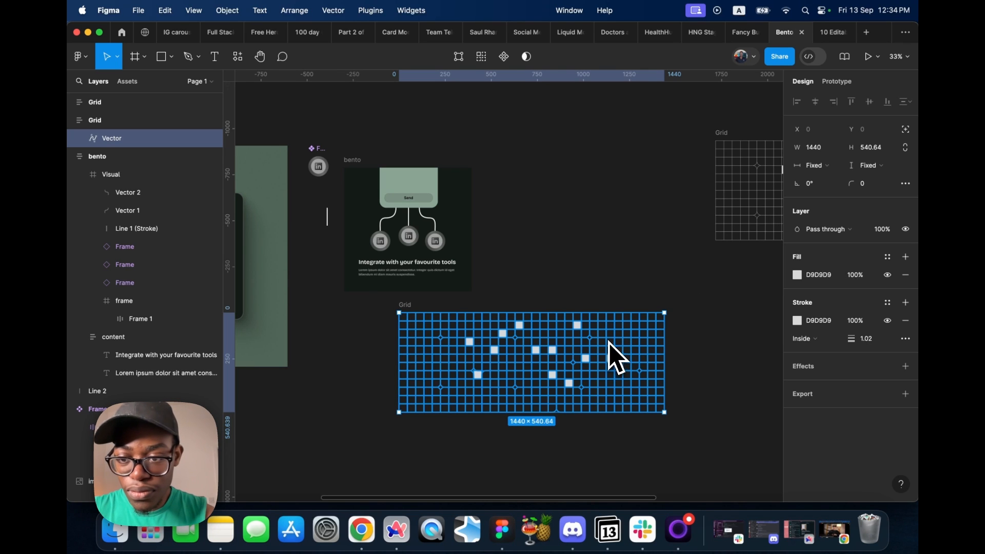
click(796, 275)
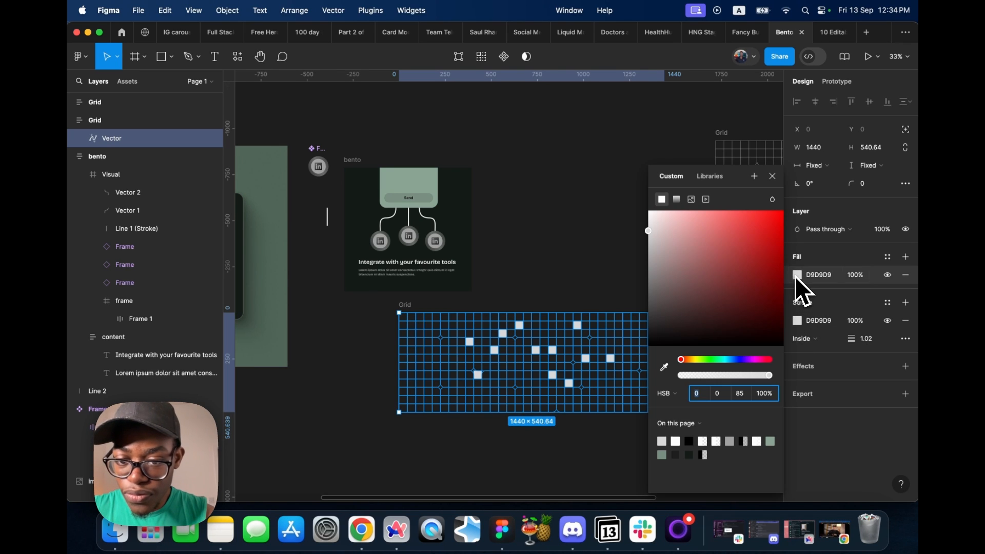
drag(741, 267, 664, 374)
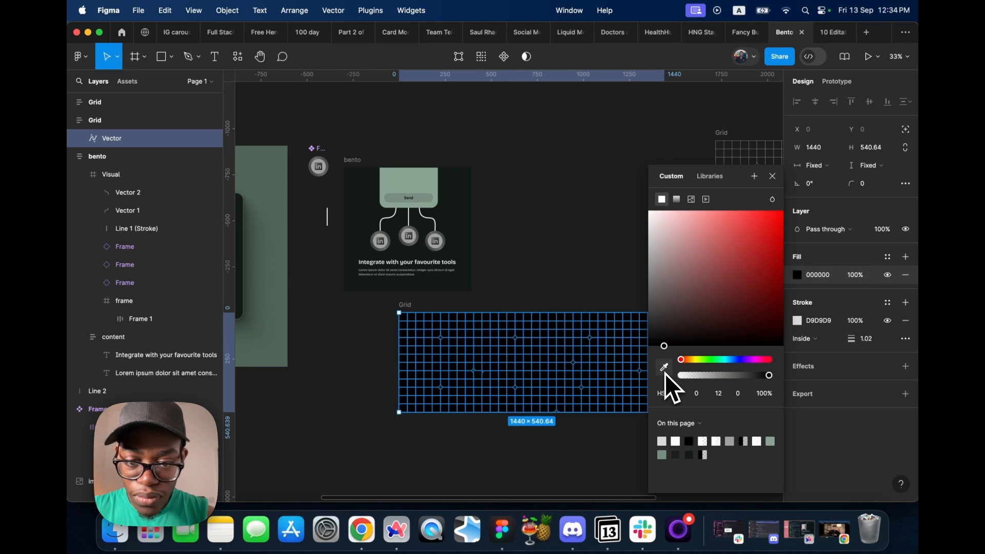
key(super+z)
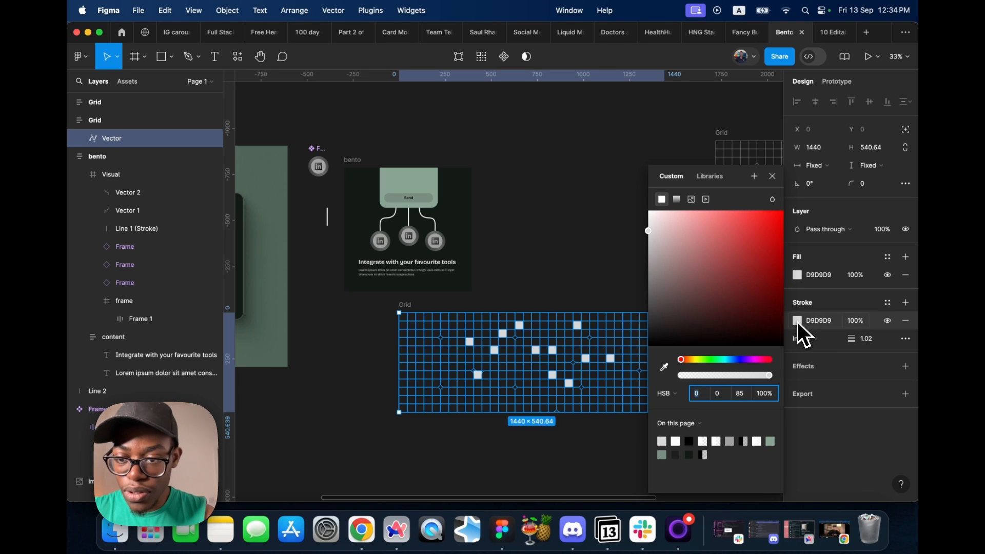
Recolor the flattened grid vector's stroke, trying C9C9C9 and settling on red E11111
click(797, 321)
mouse_move(731, 303)
mouse_down()
mouse_move(736, 253)
mouse_move(676, 293)
mouse_move(672, 256)
mouse_move(641, 317)
mouse_move(657, 257)
mouse_move(631, 248)
mouse_move(611, 324)
mouse_up()
mouse_move(606, 389)
mouse_down()
mouse_move(611, 268)
mouse_move(623, 243)
mouse_up()
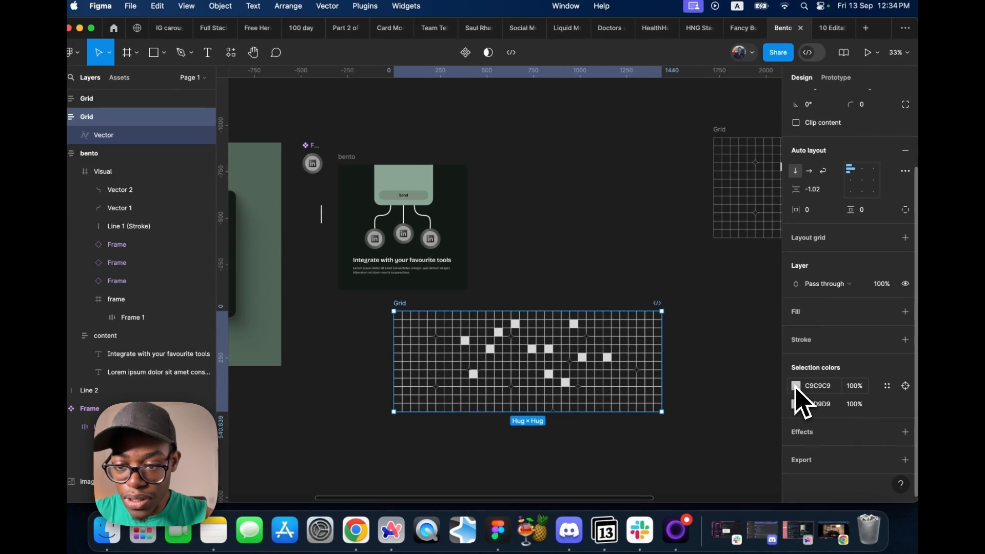
scroll(670, 386, up, 5)
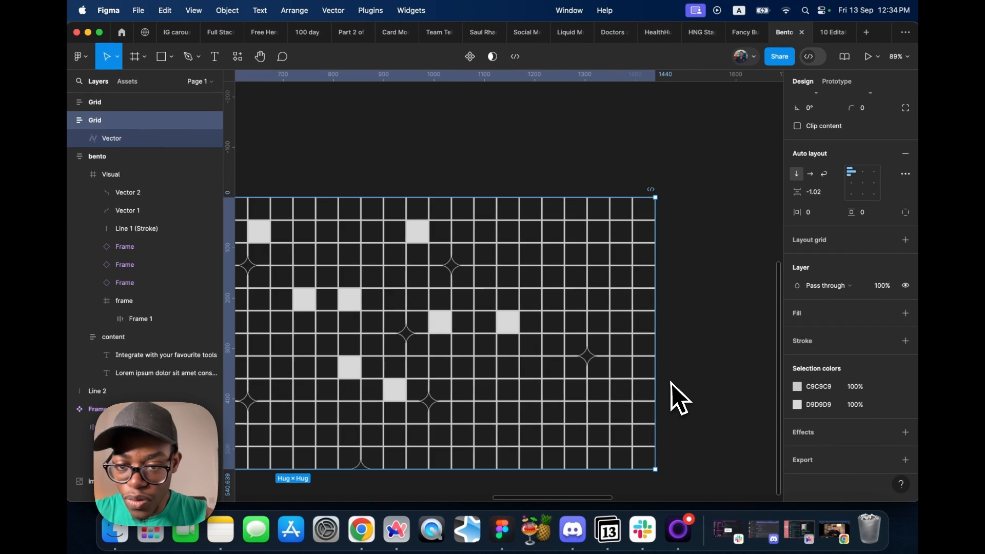
key(Return)
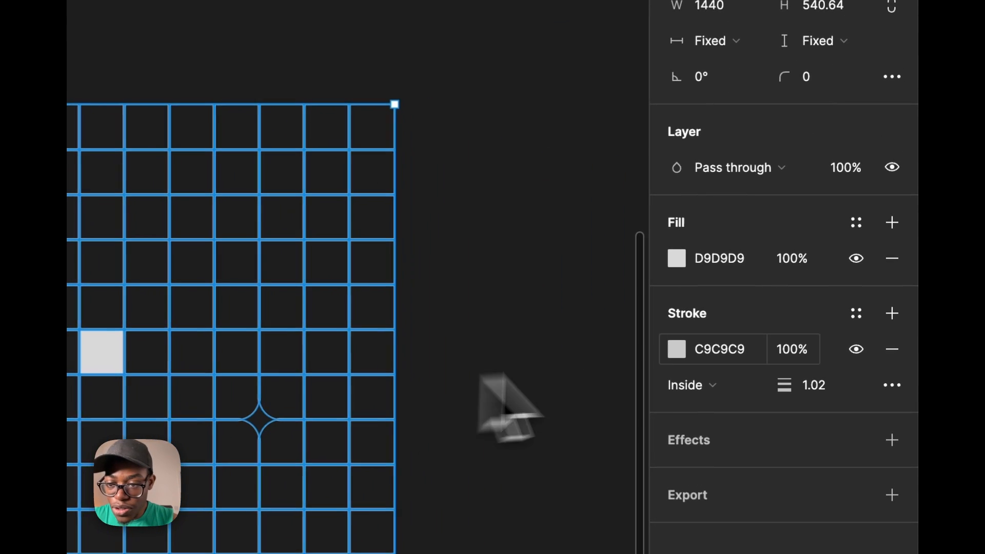
click(676, 349)
click(627, 161)
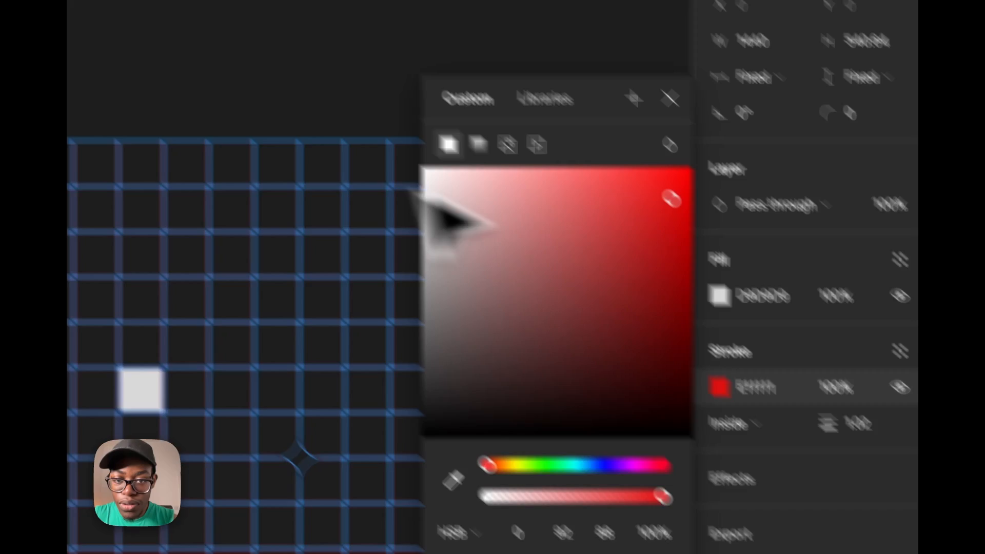
Change the D9D9D9 selection color of the Grid frame to gray AEAEAE to recolor the filled squares
click(225, 46)
click(221, 180)
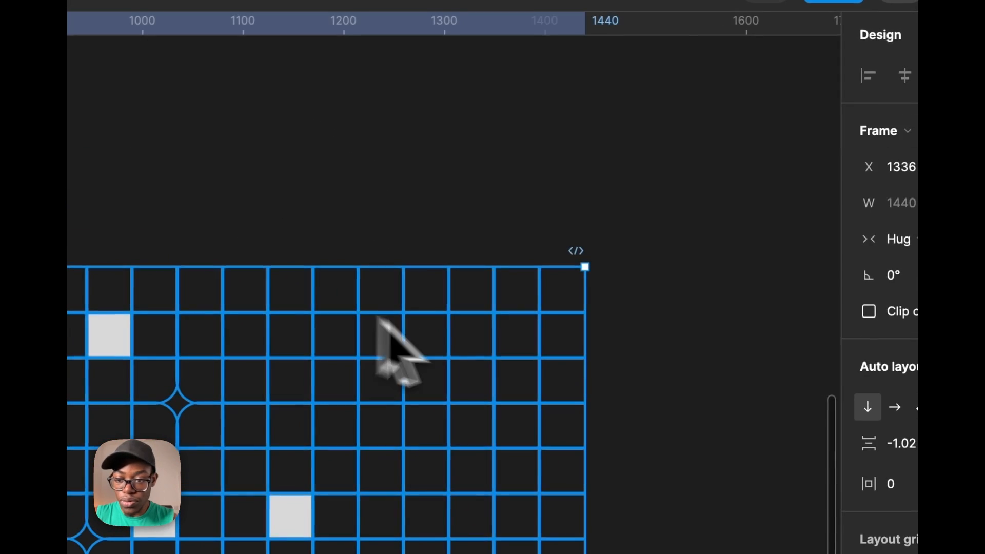
scroll(789, 513, down, 3)
click(709, 434)
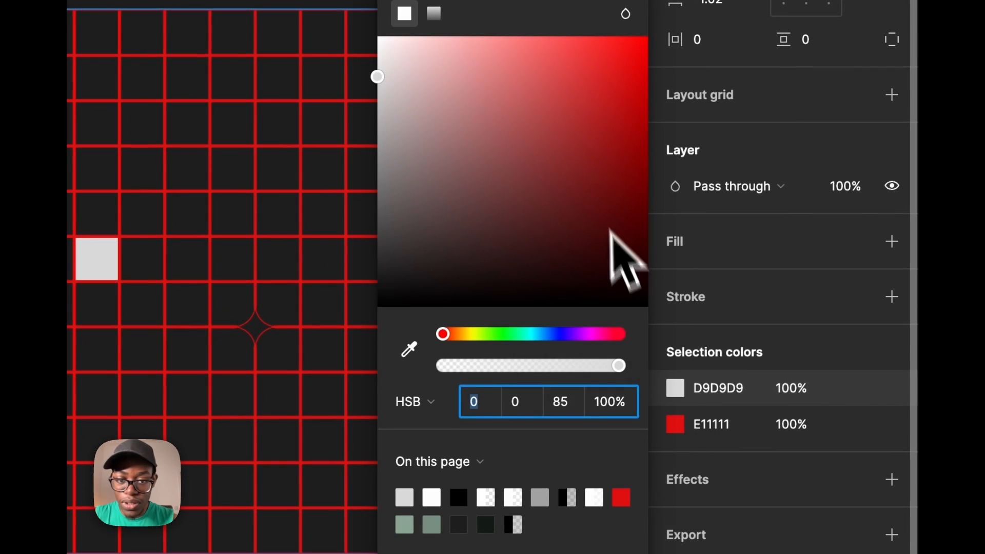
click(427, 166)
drag(393, 119, 377, 244)
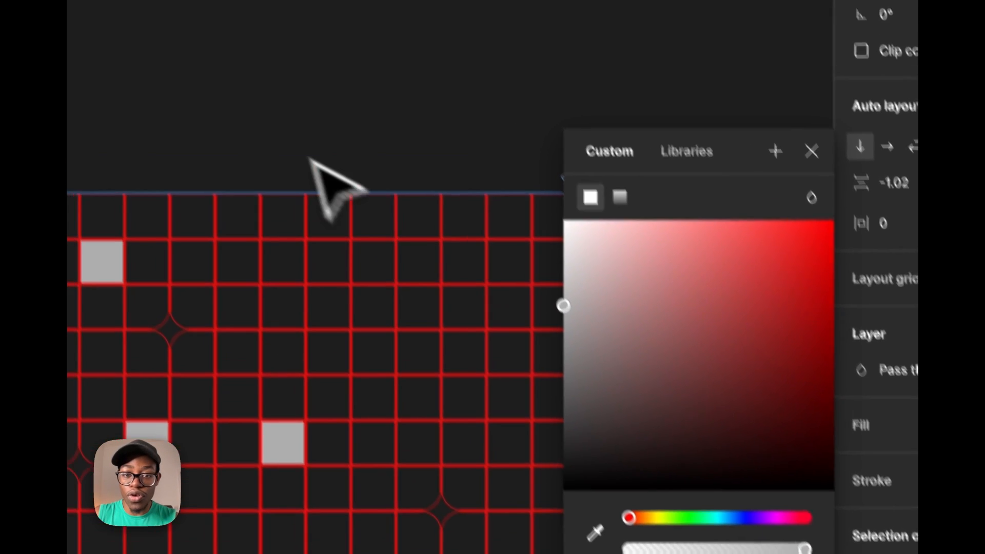
click(264, 115)
click(247, 192)
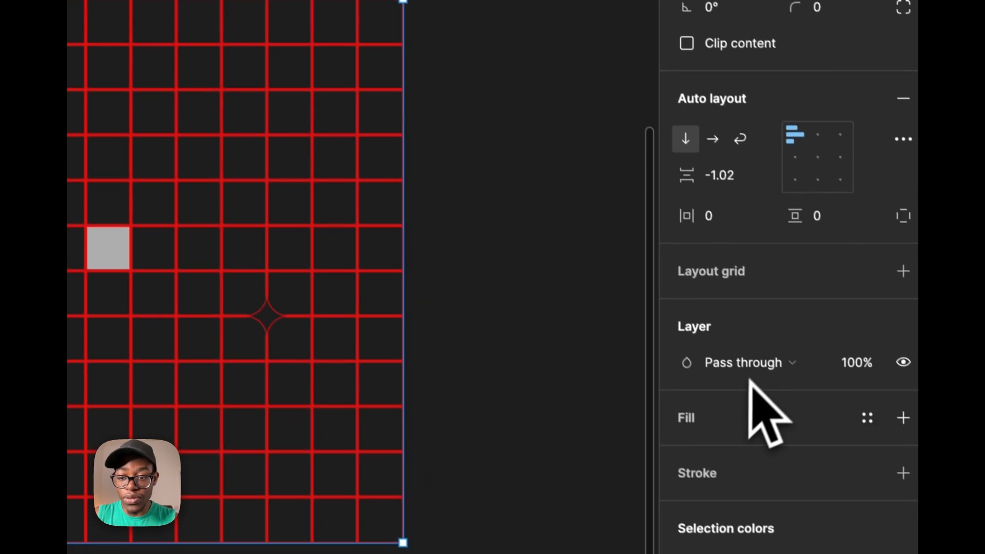
click(832, 537)
key(super+z)
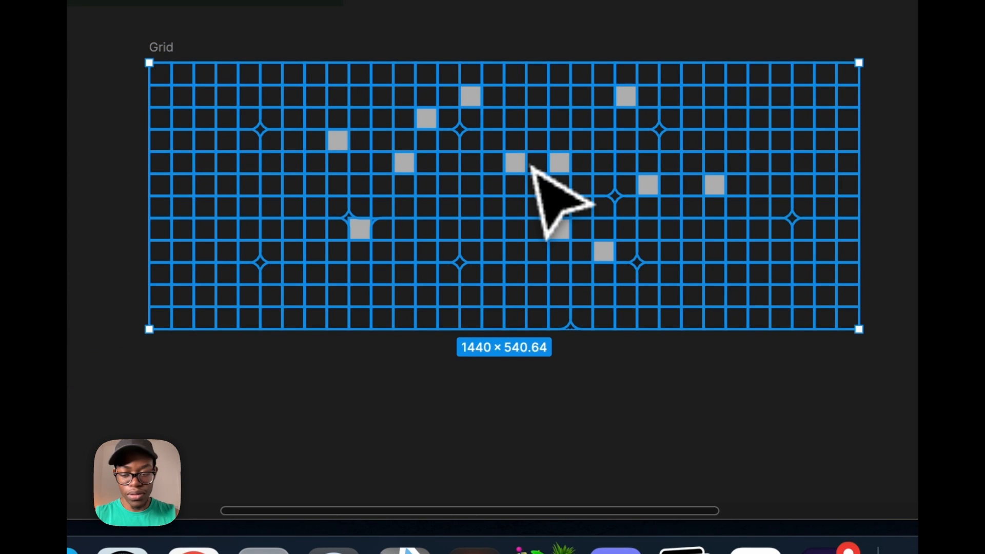
double_click(532, 166)
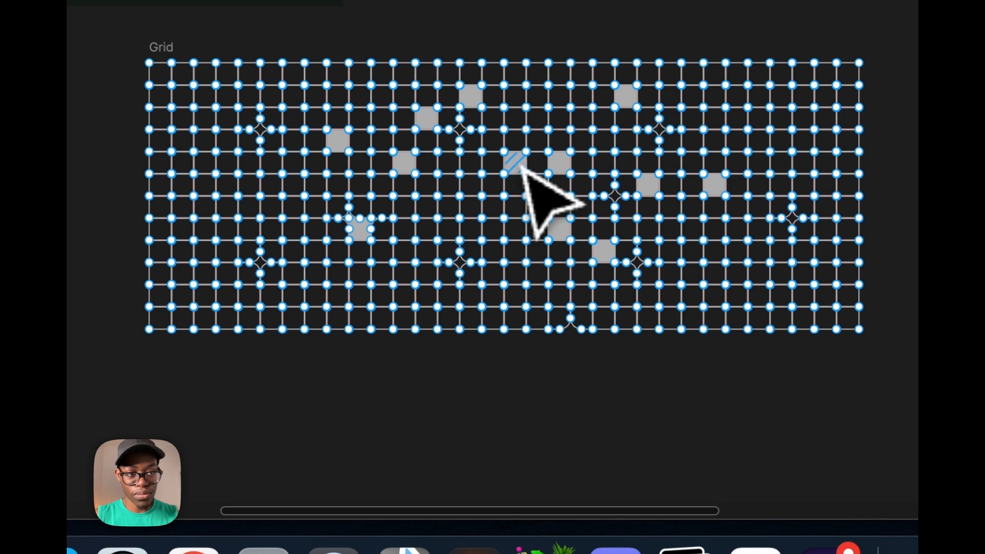
key(Escape)
Move the grid vector out of its Grid frame to X 1037, Y 779 below the bento card, and delete the emptied frame
drag(515, 169, 534, 454)
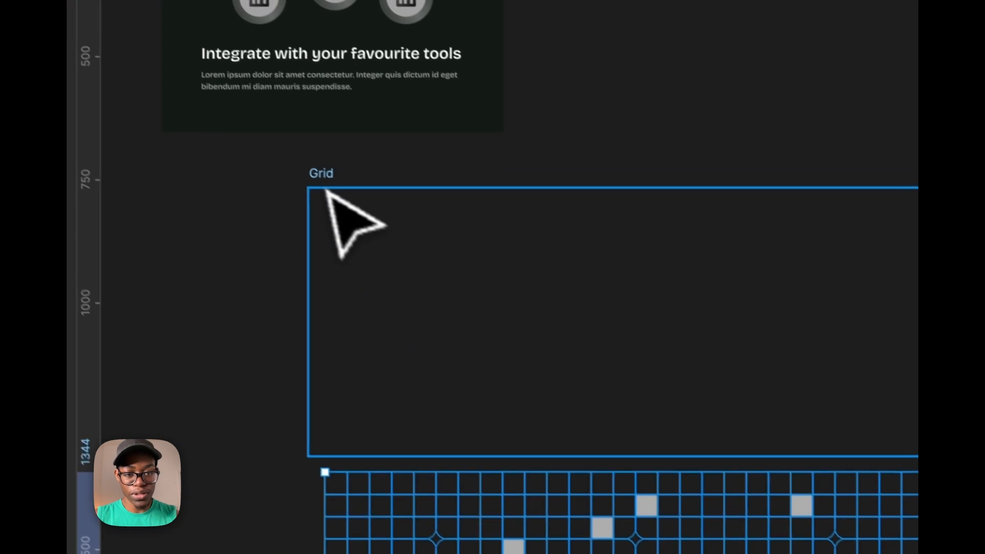
click(202, 93)
key(Delete)
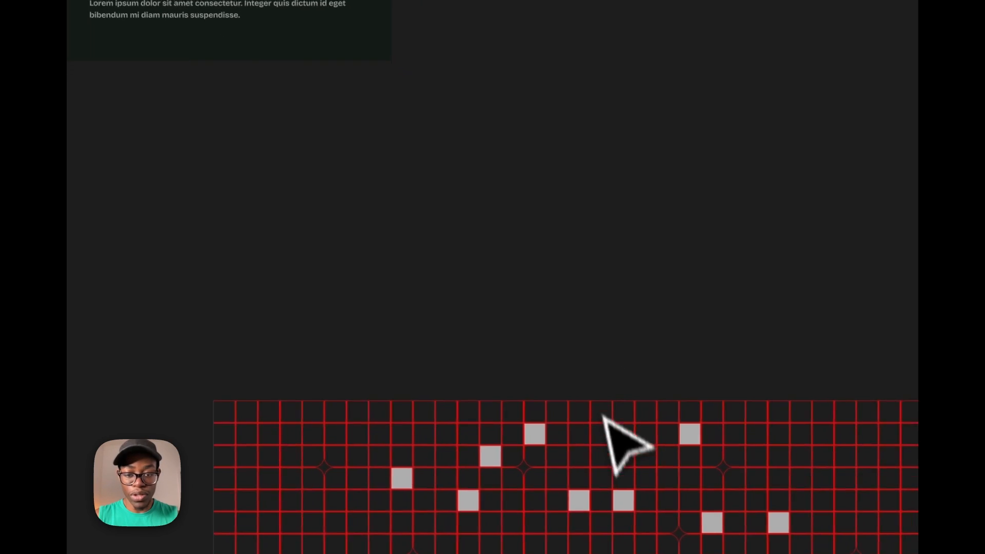
click(670, 462)
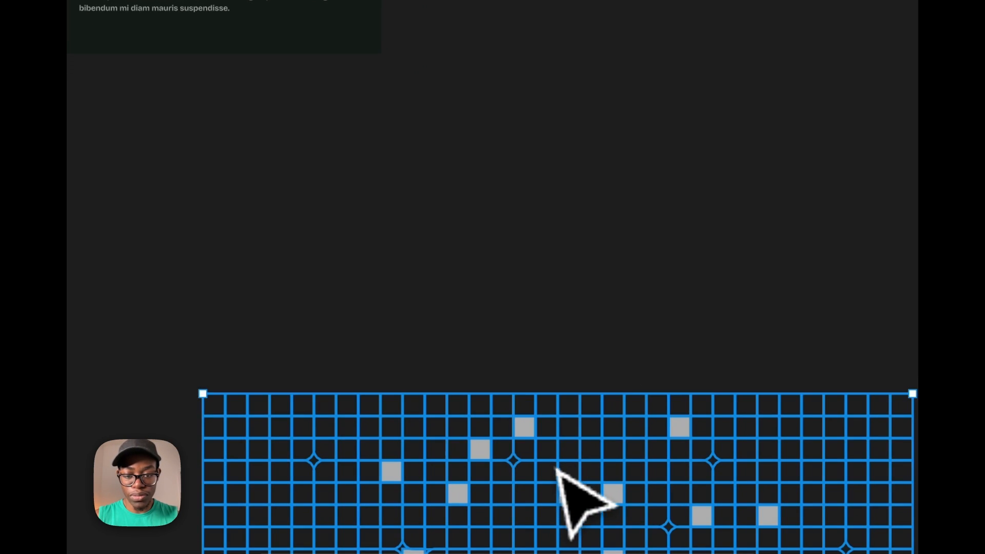
drag(560, 468, 397, 191)
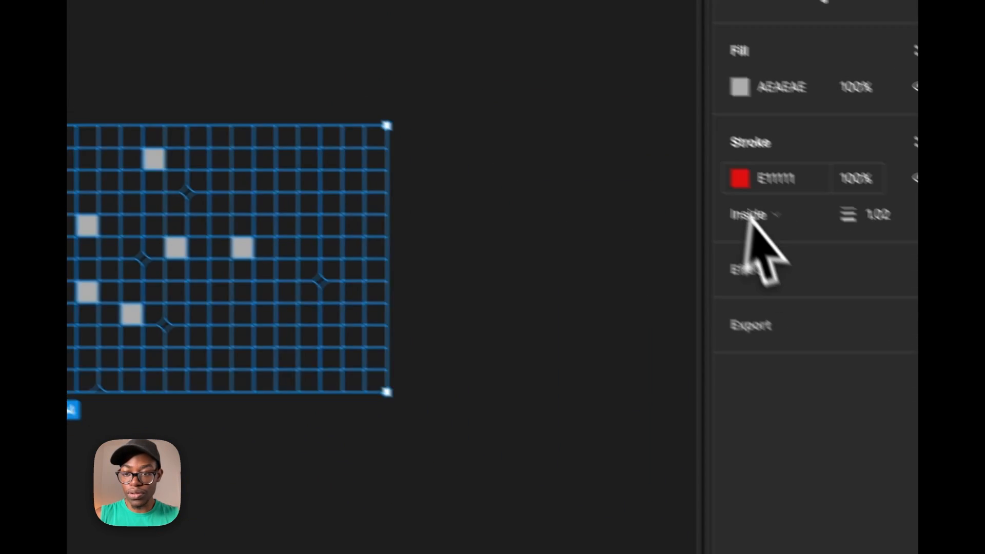
Set the grid vector's stroke color to dark green 2E4F39
click(743, 177)
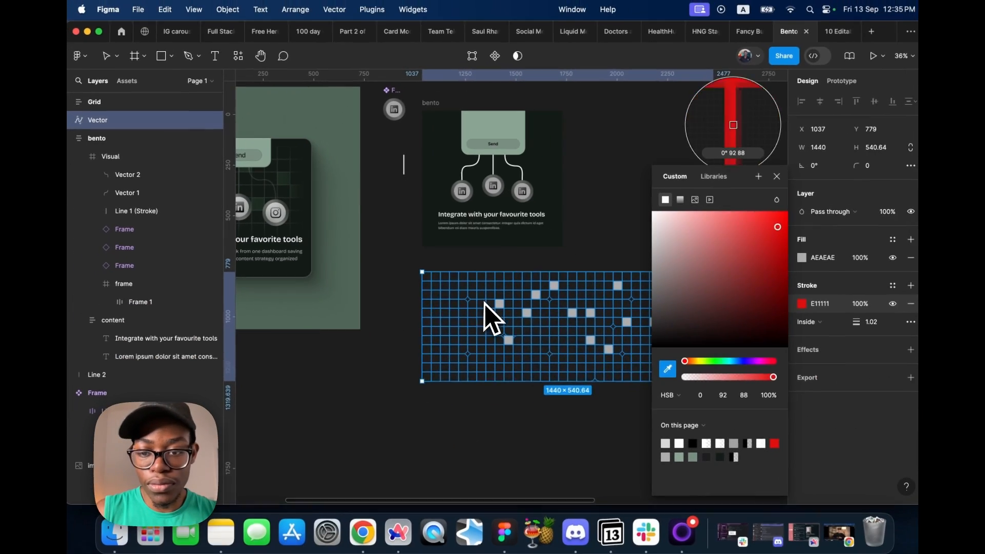
click(590, 335)
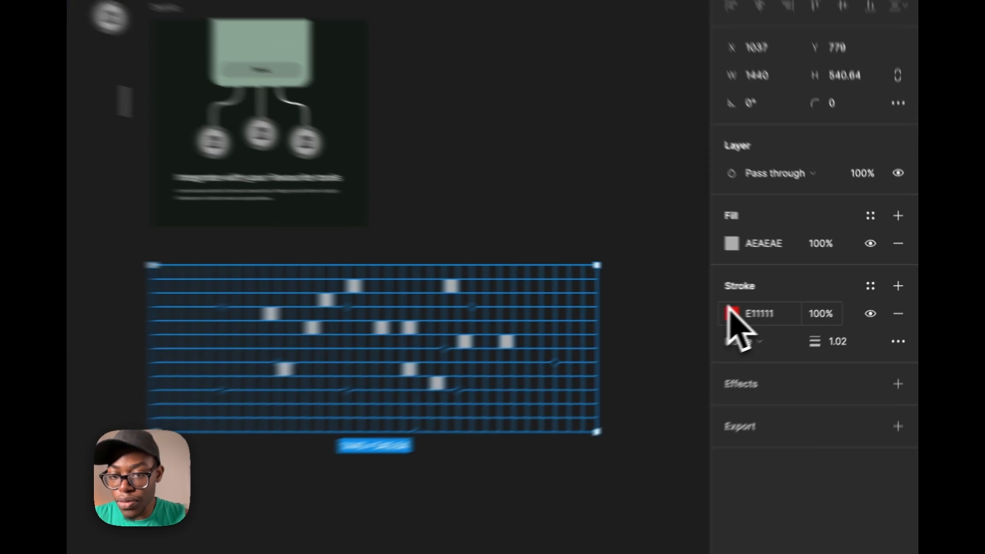
click(797, 302)
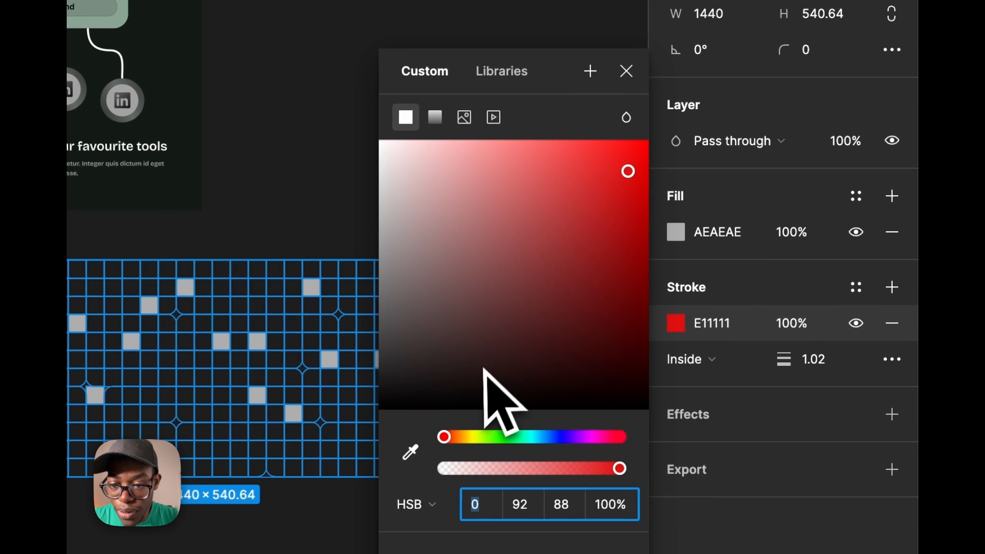
click(513, 439)
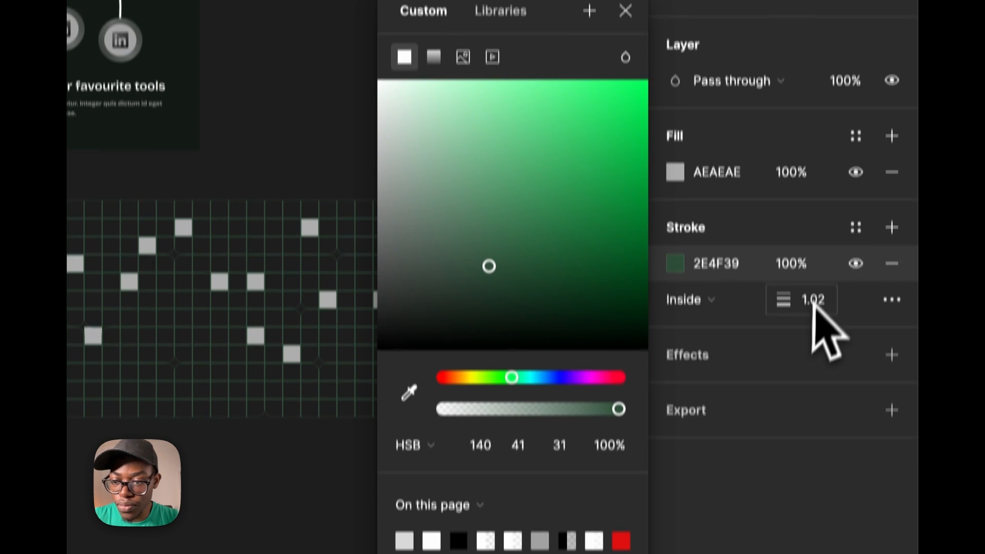
Try a stroke weight of 2 on the grid vector and reduce it to 1
click(822, 361)
text(2)
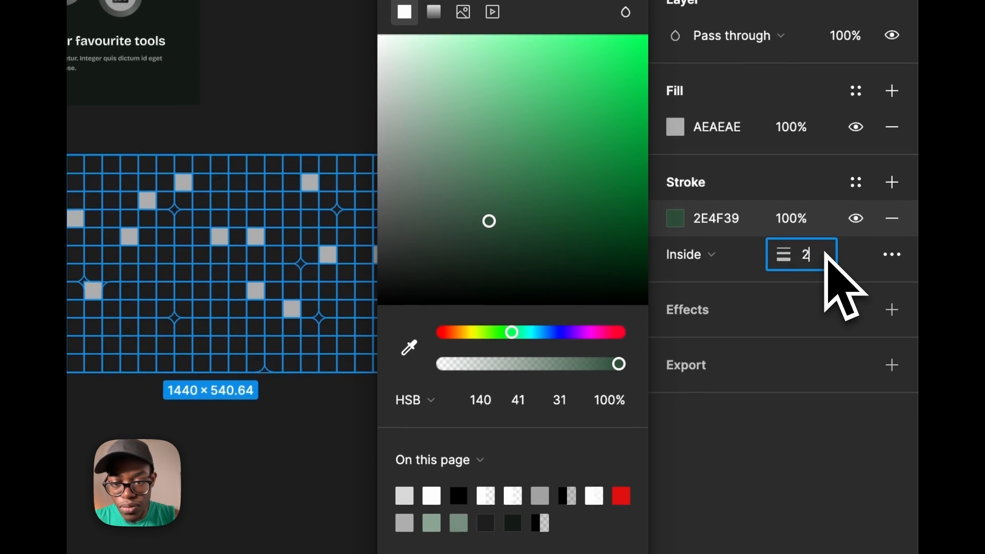
scroll(349, 318, up, 5)
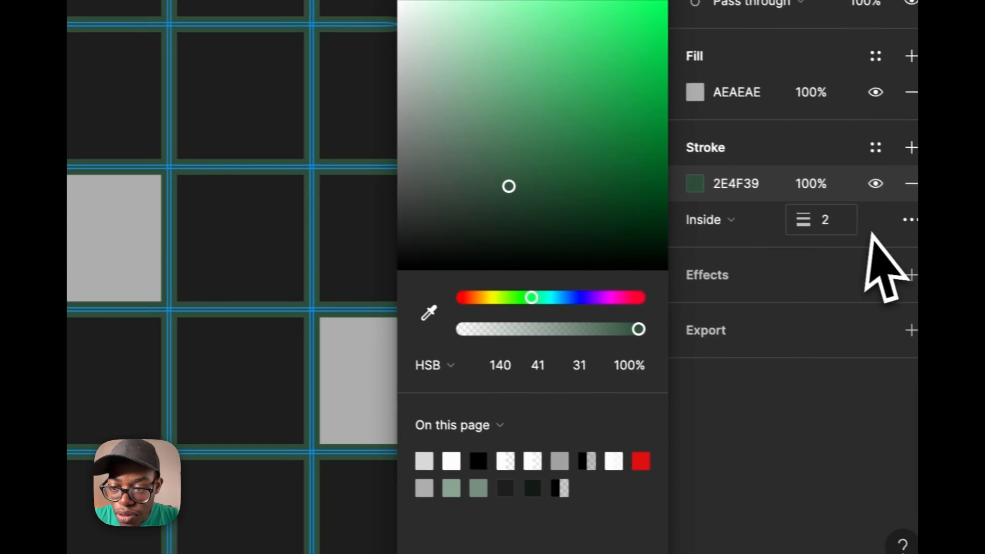
click(849, 223)
text(1)
key(Return)
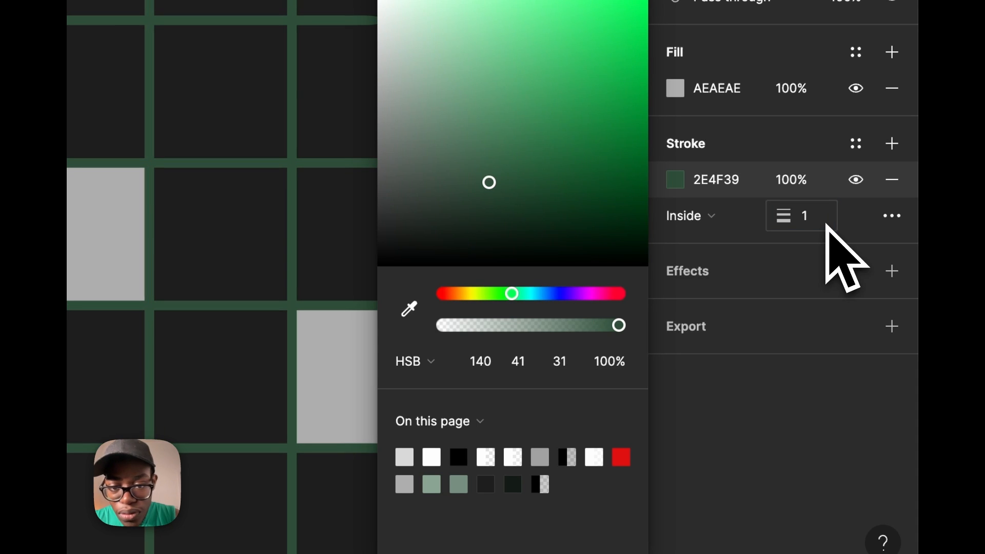
Try to recolor the grid vector's gray fill with a light green color already used on the page
click(676, 88)
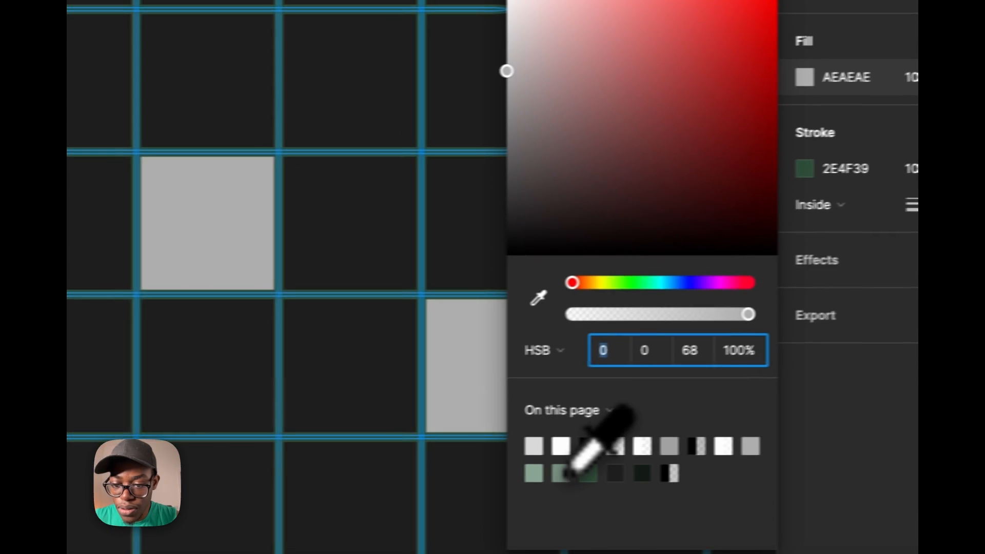
click(432, 483)
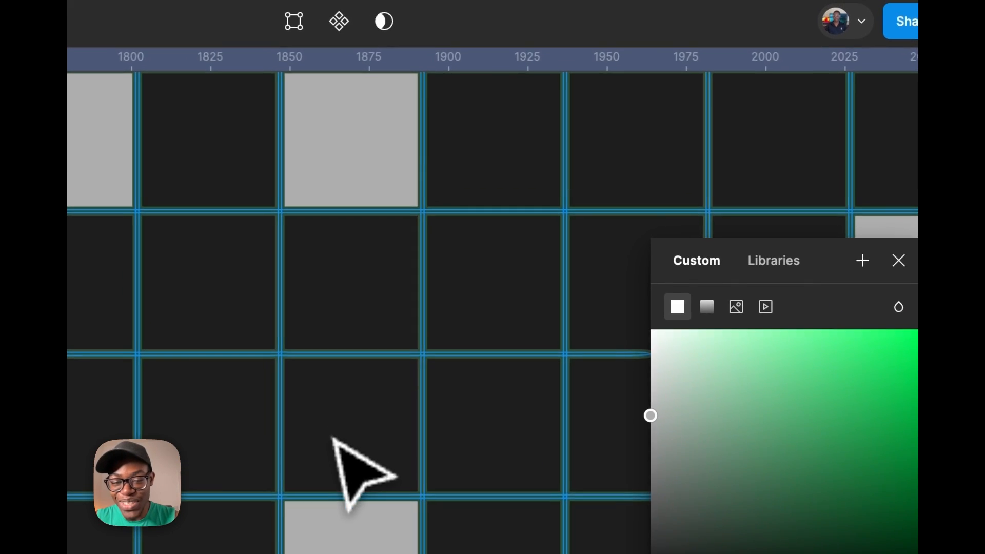
scroll(340, 451, down, 5)
click(352, 165)
click(374, 319)
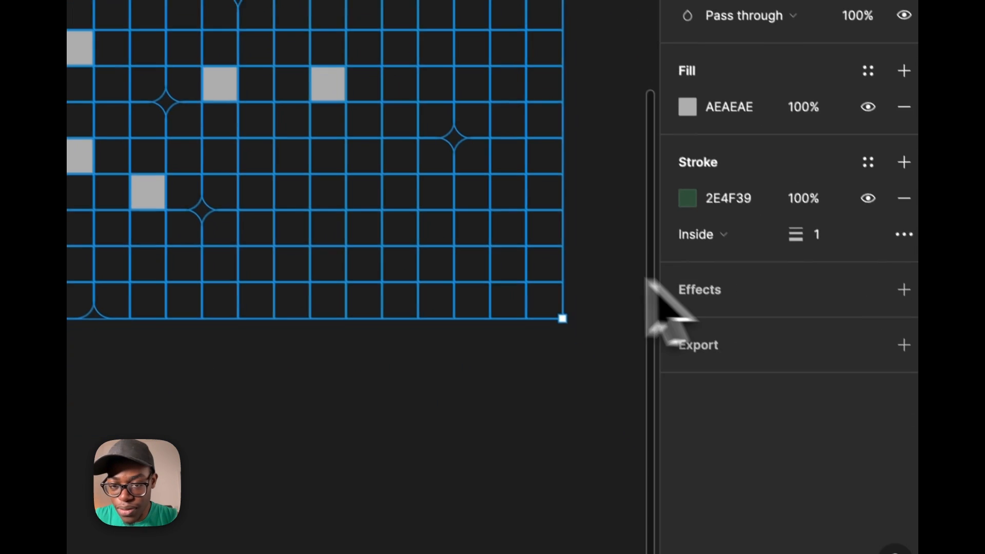
click(571, 519)
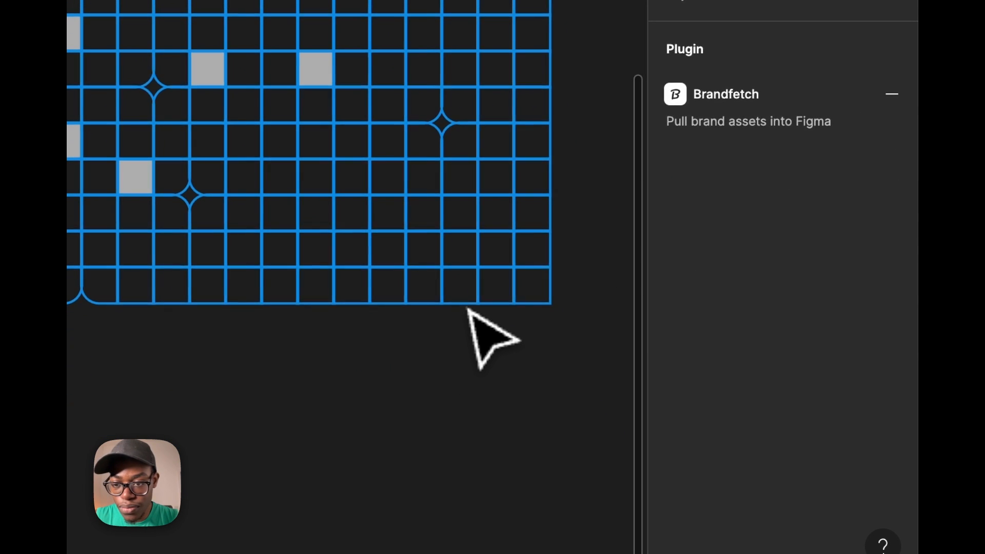
click(587, 449)
scroll(439, 363, down, 5)
Try removing the AEAEAE fill from the grid vector and undo the removal
drag(509, 137, 283, 321)
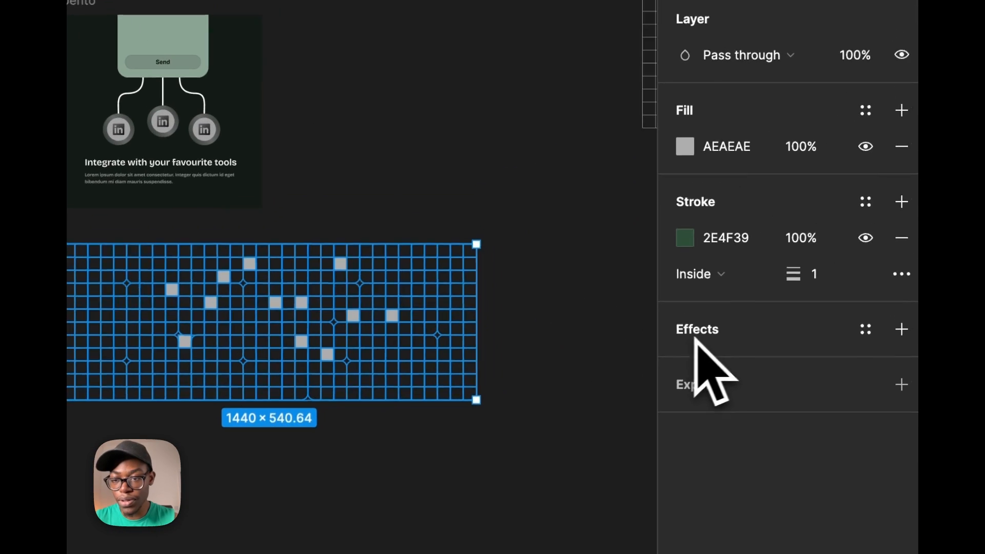
click(885, 152)
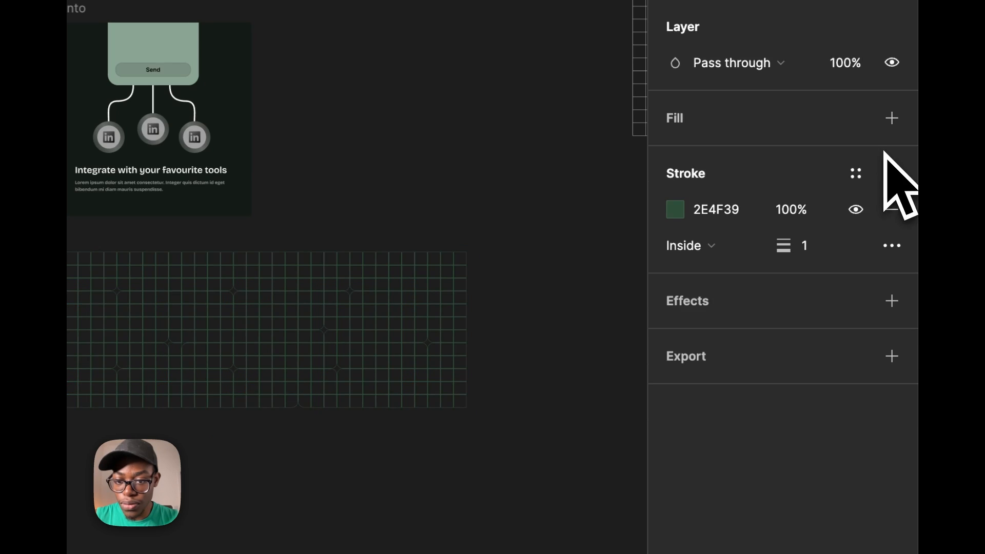
key(ctrl+z)
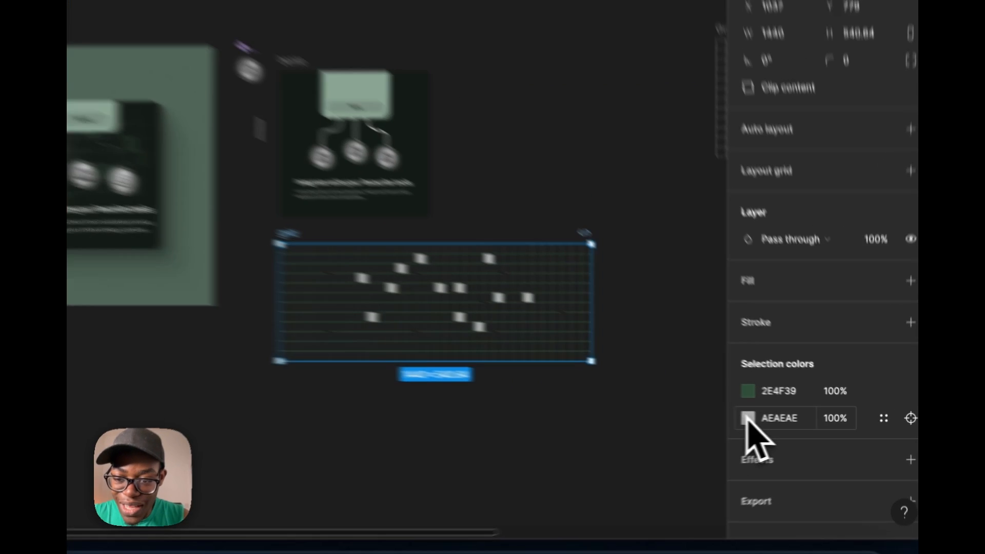
Change the AEAEAE selection color of the grid frame to the muted green 788F80 used on the page
click(797, 421)
drag(693, 308, 690, 299)
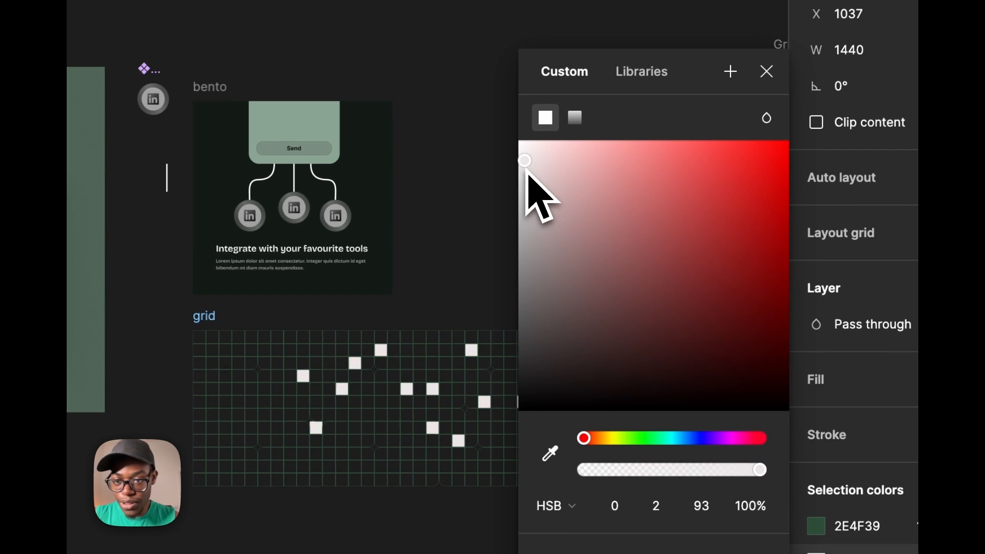
drag(473, 182, 394, 370)
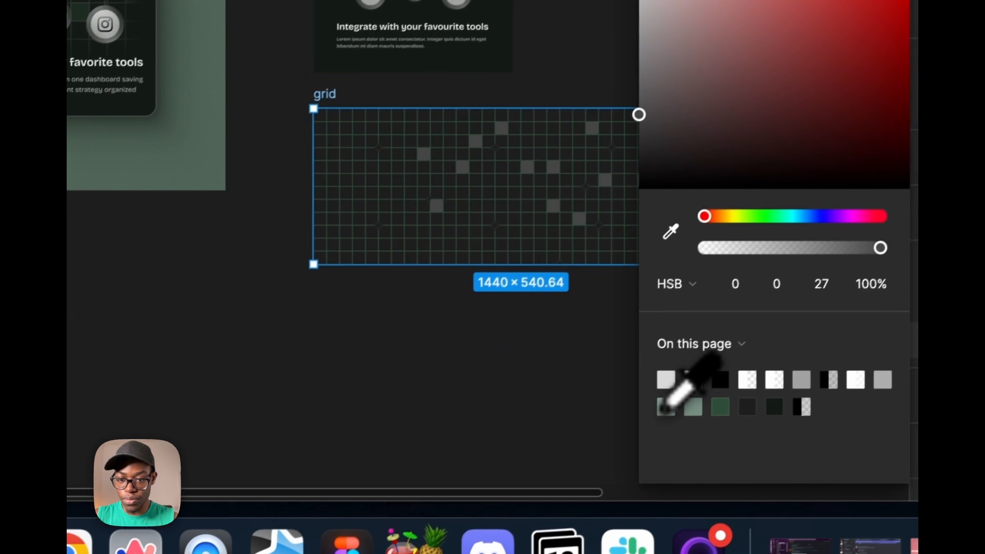
click(678, 397)
click(705, 397)
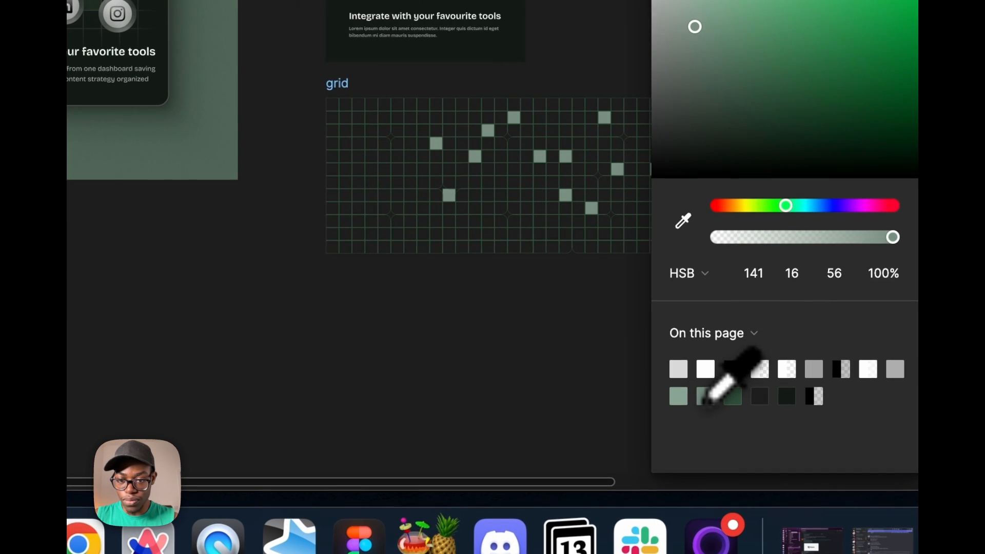
click(556, 373)
scroll(659, 149, up, 5)
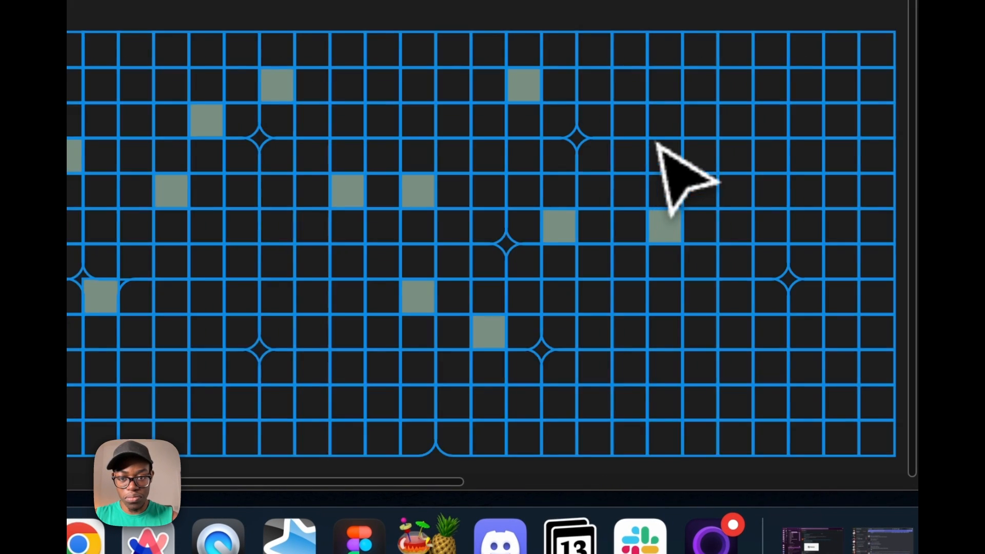
scroll(564, 256, down, 4)
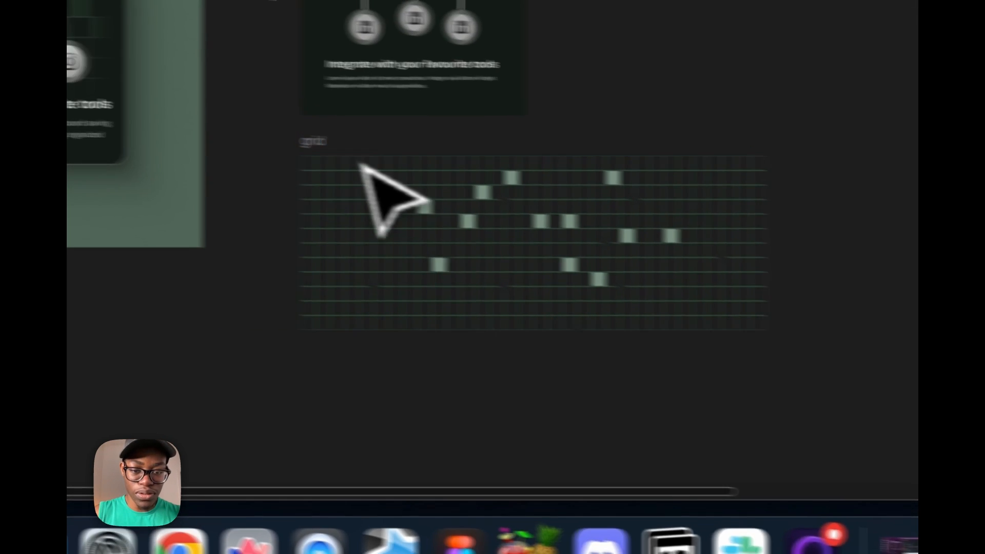
Move the grid frame to X 921, Y 751 and compare its squares with the reference card's background
drag(203, 135, 166, 125)
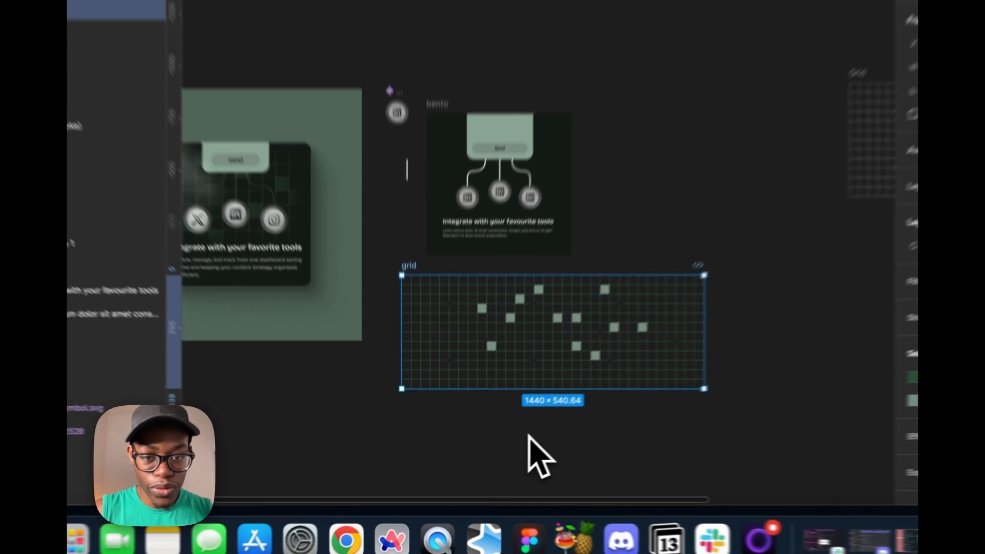
scroll(290, 263, up, 10)
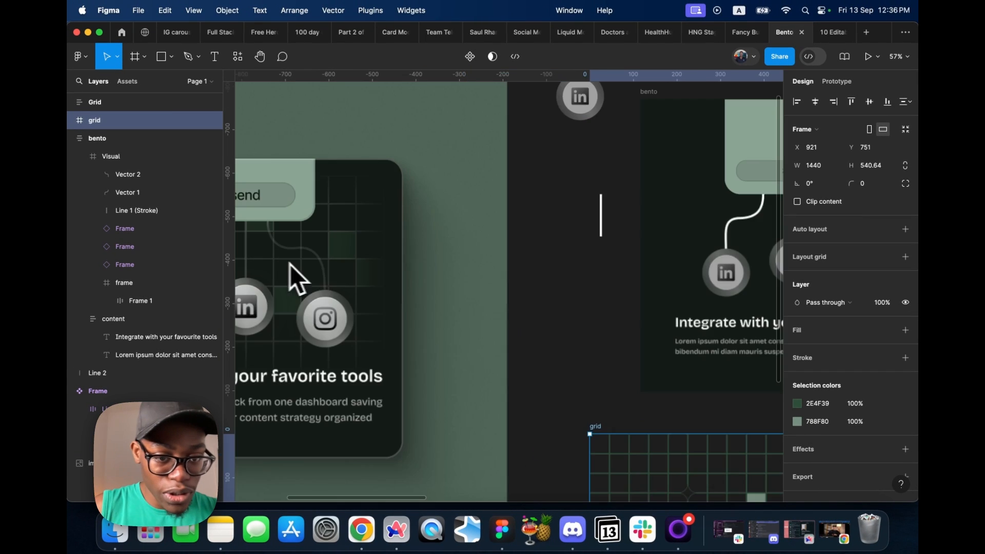
scroll(416, 250, down, 12)
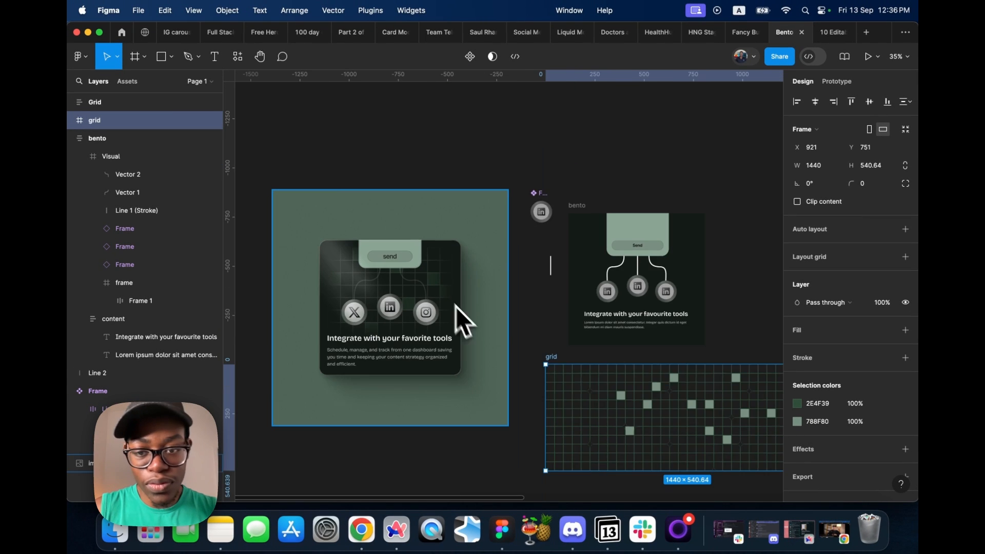
scroll(531, 429, down, 2)
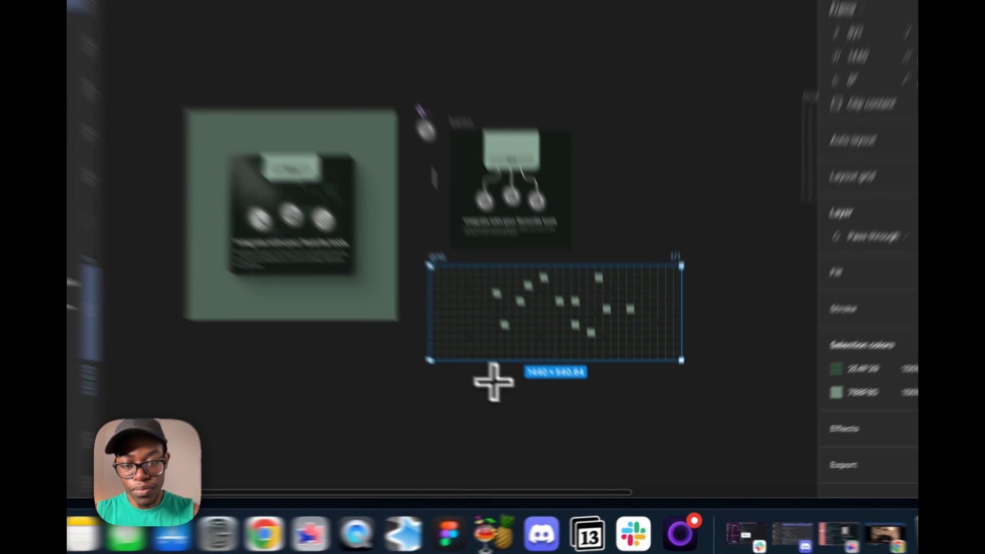
Draw a rectangle, size it to about 575 × 421 against the bento card, and place it below the grid frame
drag(535, 413, 626, 483)
drag(556, 433, 624, 68)
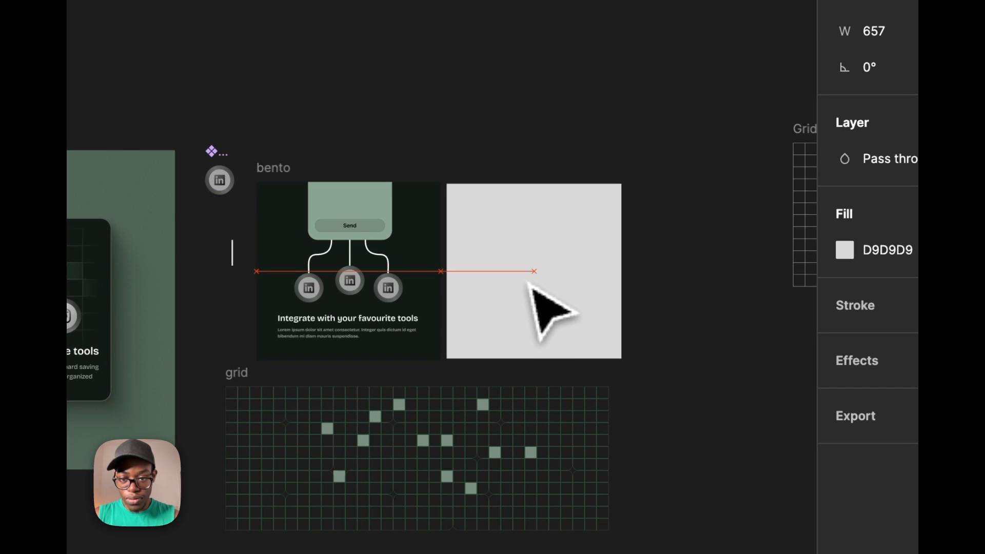
drag(609, 326, 417, 136)
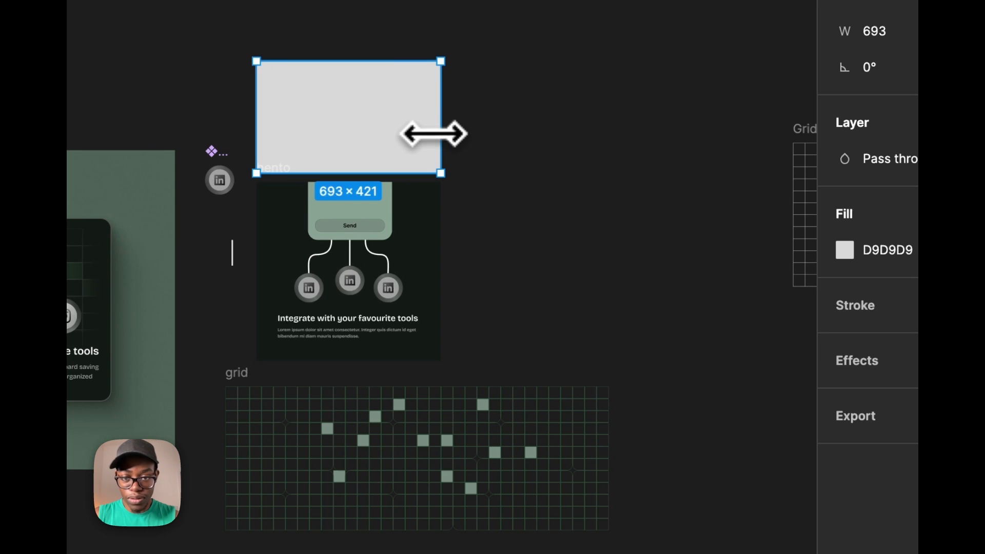
drag(429, 133, 410, 125)
drag(328, 92, 382, 553)
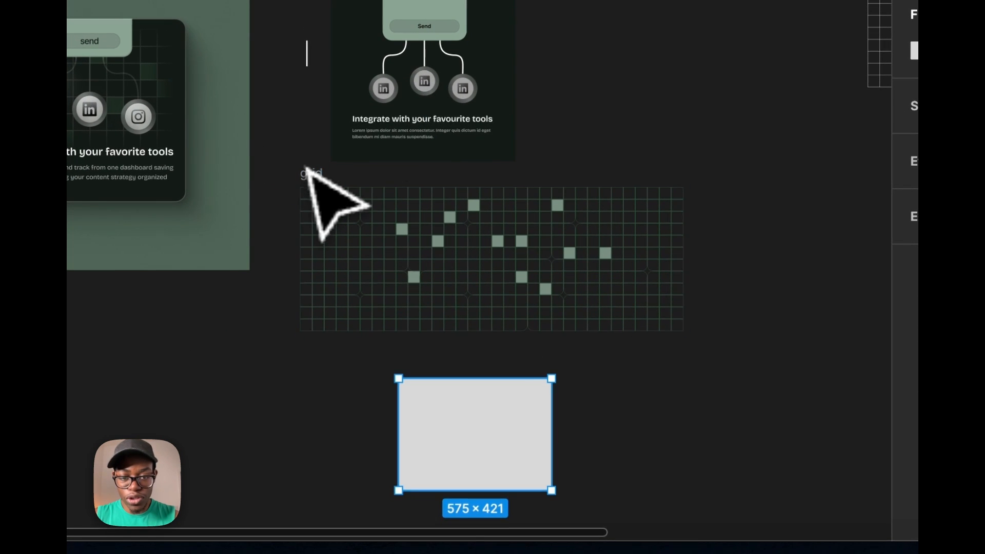
Move the grid frame down so that it surrounds the gray rectangle
drag(307, 168, 338, 346)
scroll(390, 323, down, 1)
scroll(390, 323, down, 5)
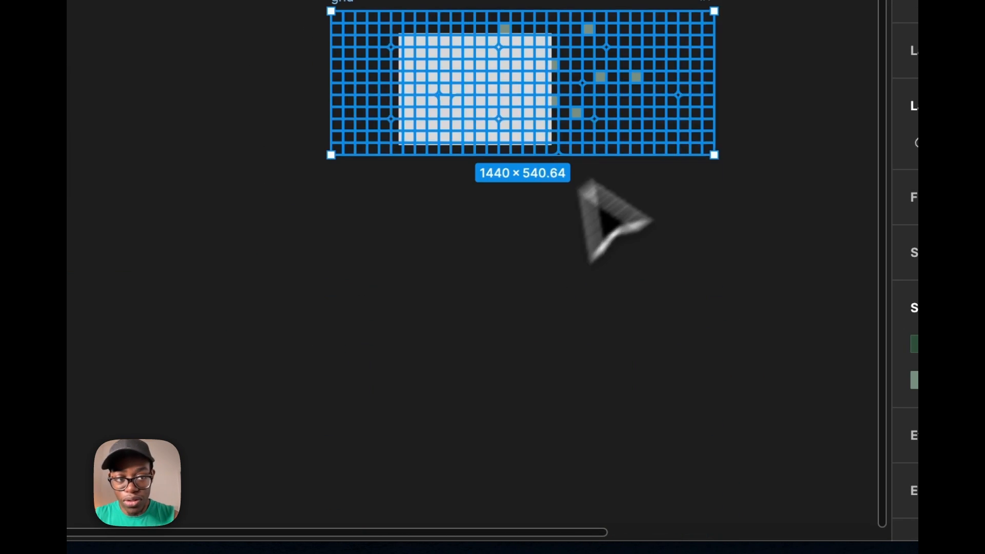
scroll(582, 83, up, 3)
Rename the rectangle layer as mask and move the grid frame above it in the layer order
click(200, 201)
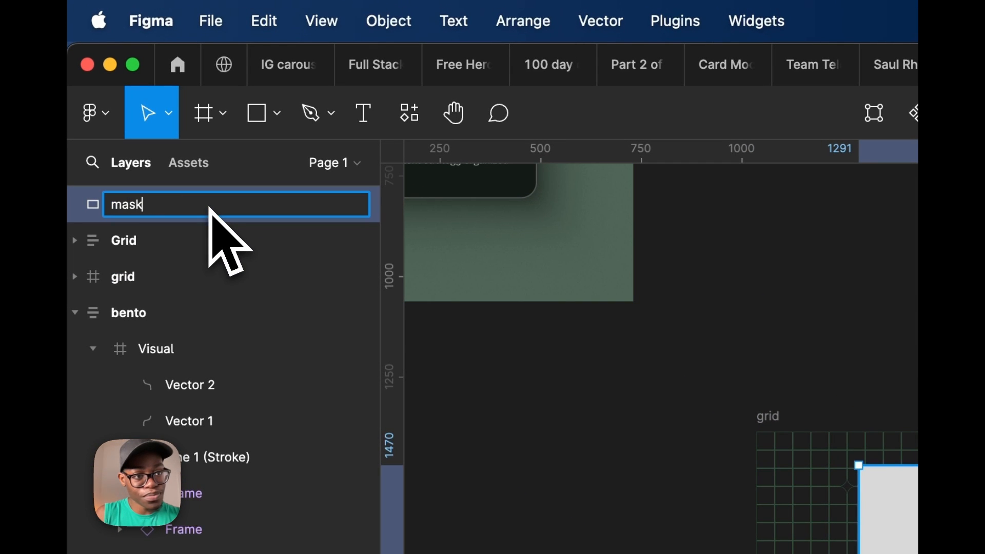
click(204, 278)
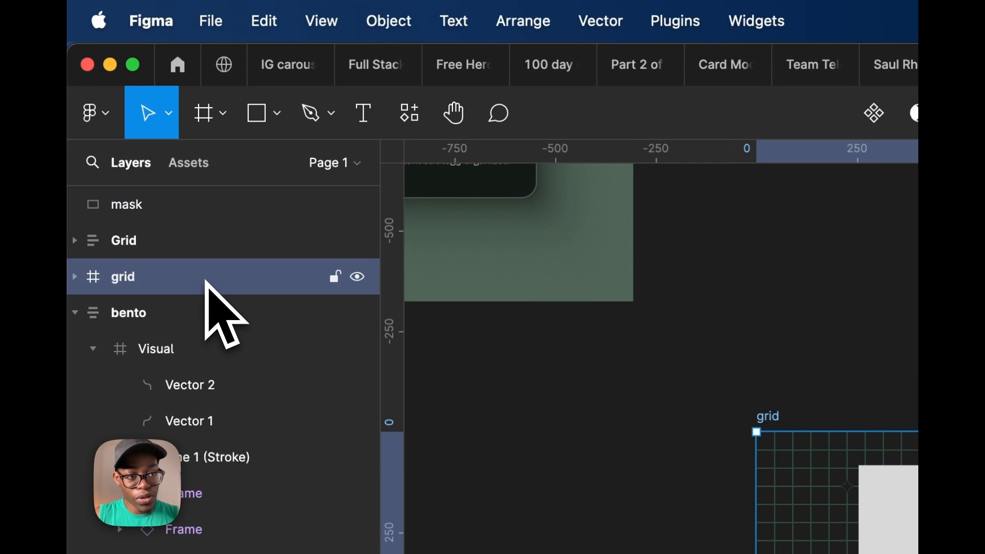
drag(213, 200, 211, 205)
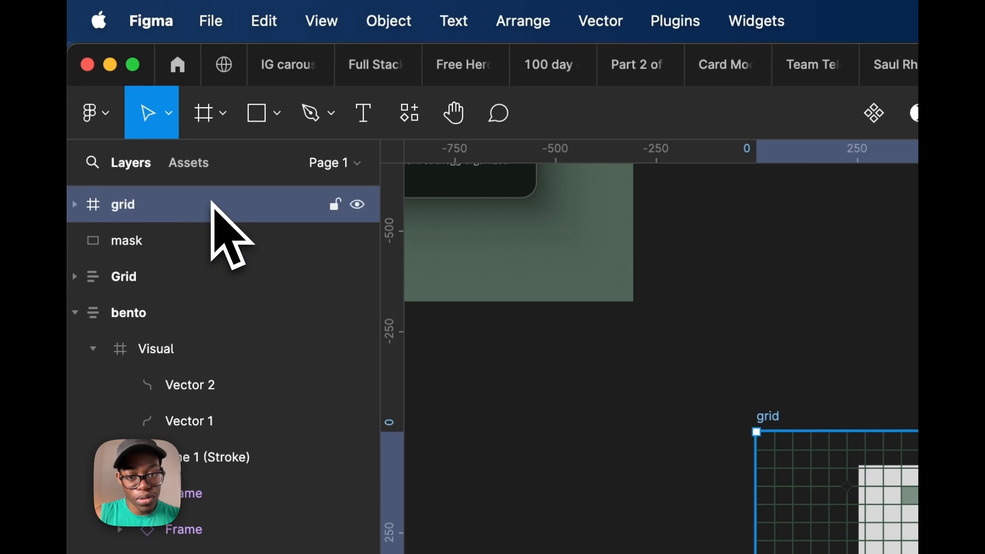
click(522, 254)
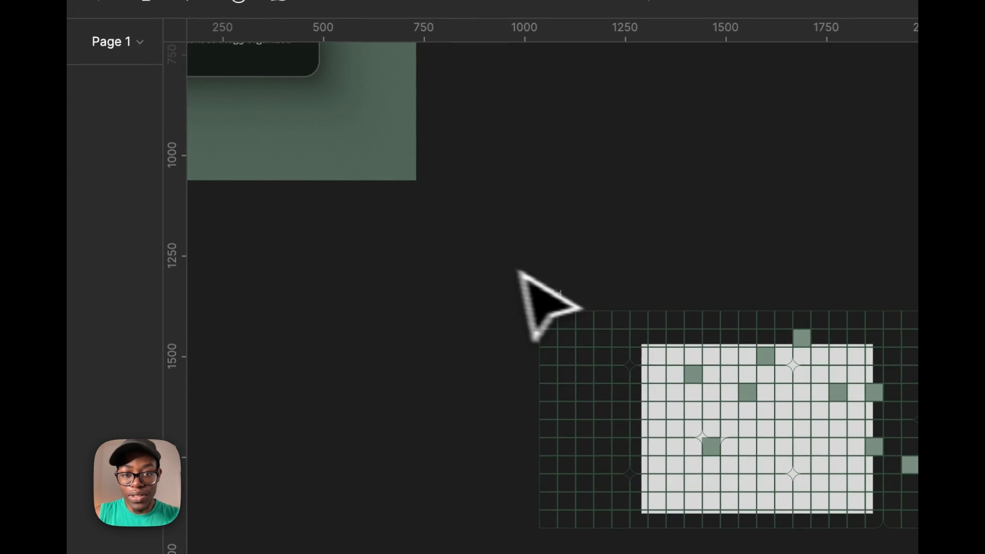
Center the grid frame and the mask rectangle horizontally on each other, and turn them into a mask group
drag(488, 257, 571, 402)
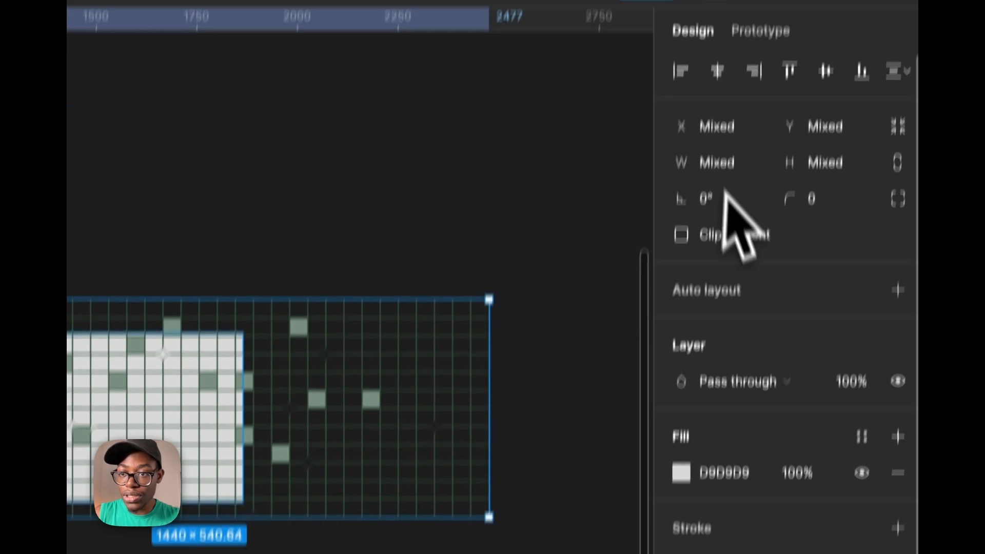
click(710, 137)
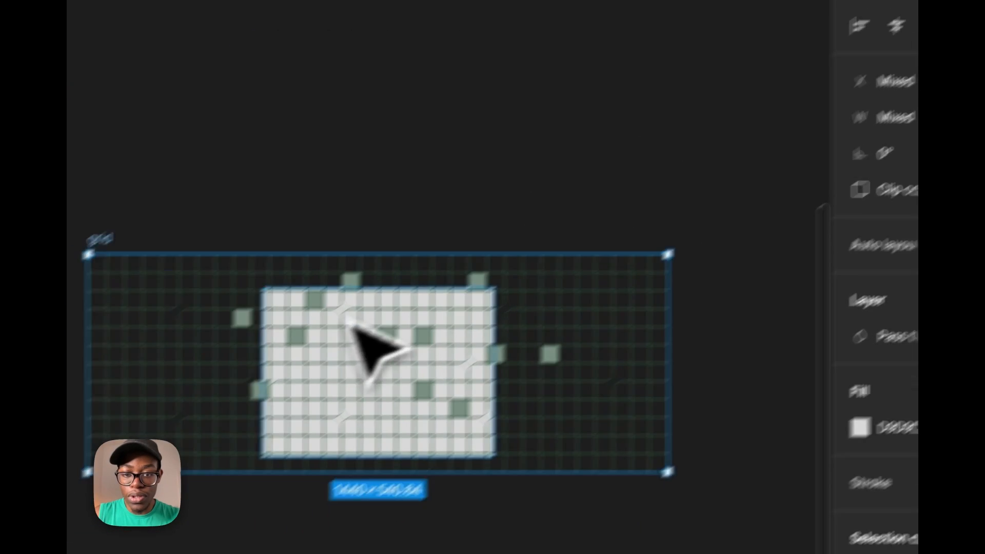
right_click(359, 331)
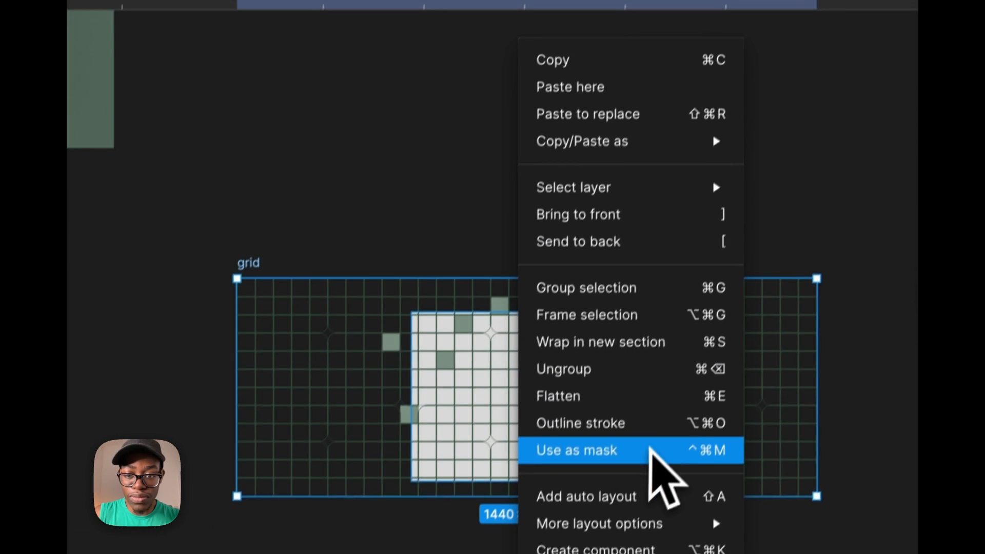
click(600, 531)
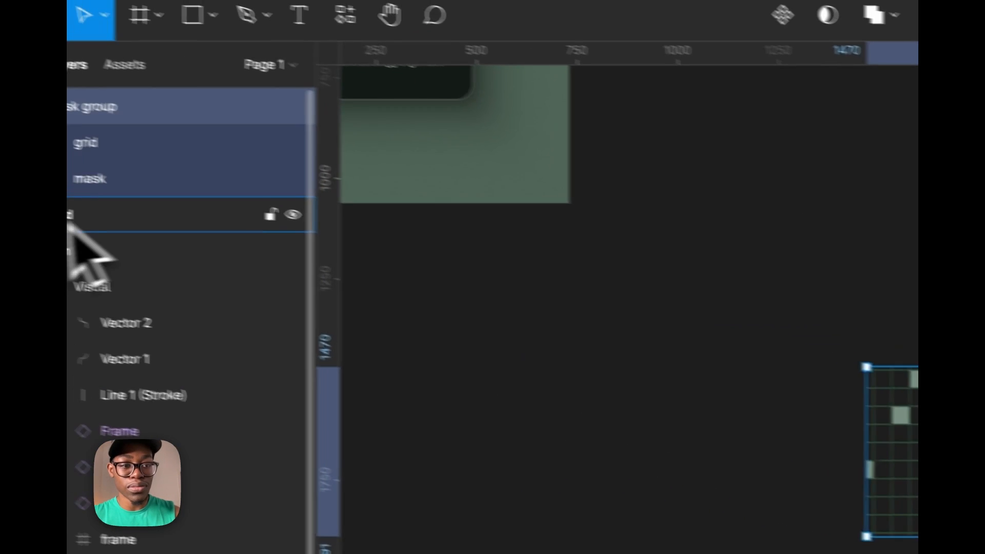
Add a layer blur of 156 to the mask rectangle inside the mask group
click(177, 197)
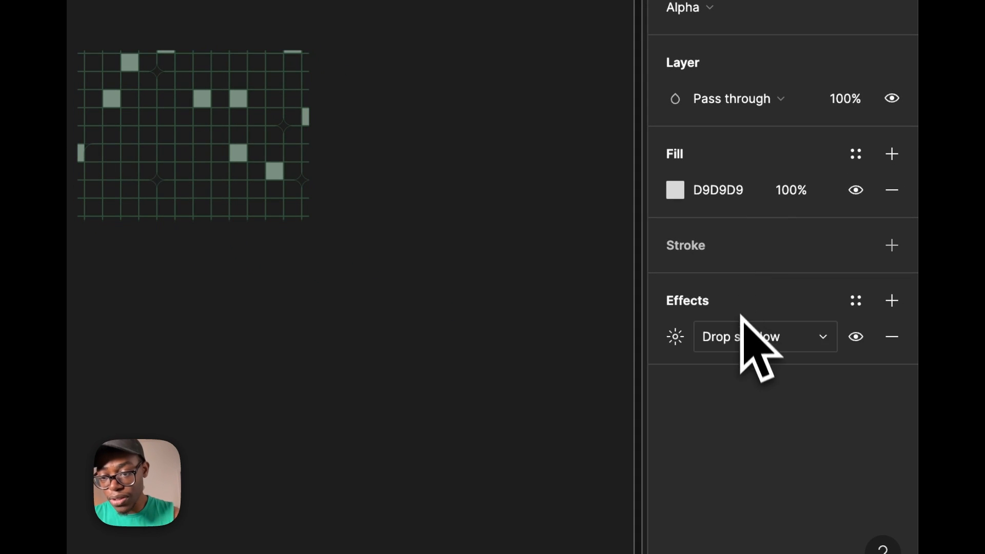
click(742, 328)
click(743, 362)
click(675, 336)
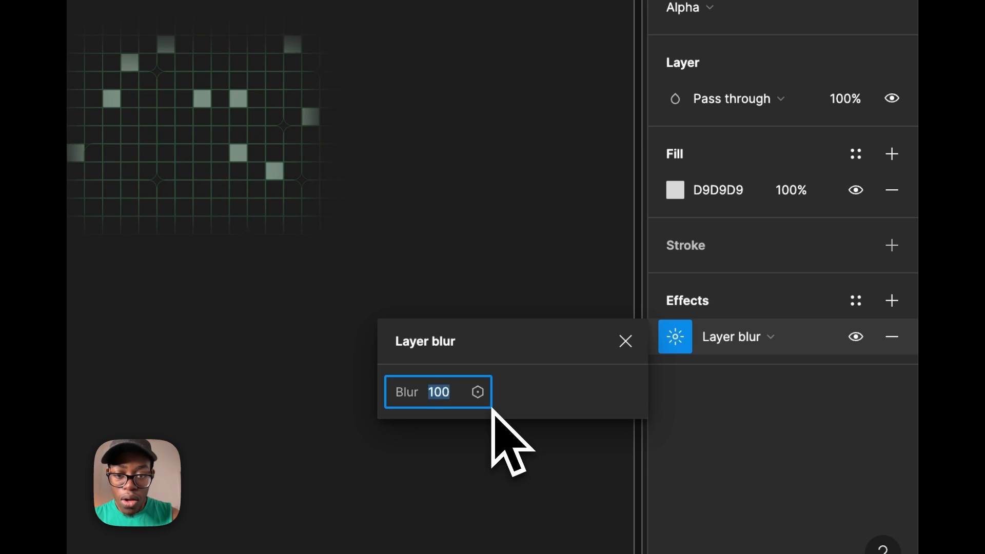
key(Up)
key(Up)
key(Up)
key(Up)
key(Up)
key(Up)
key(Up)
key(Up)
key(Up)
key(Up)
key(Up)
key(Up)
key(Up)
key(Up)
key(Up)
key(Up)
key(Up)
key(Up)
key(Up)
key(Up)
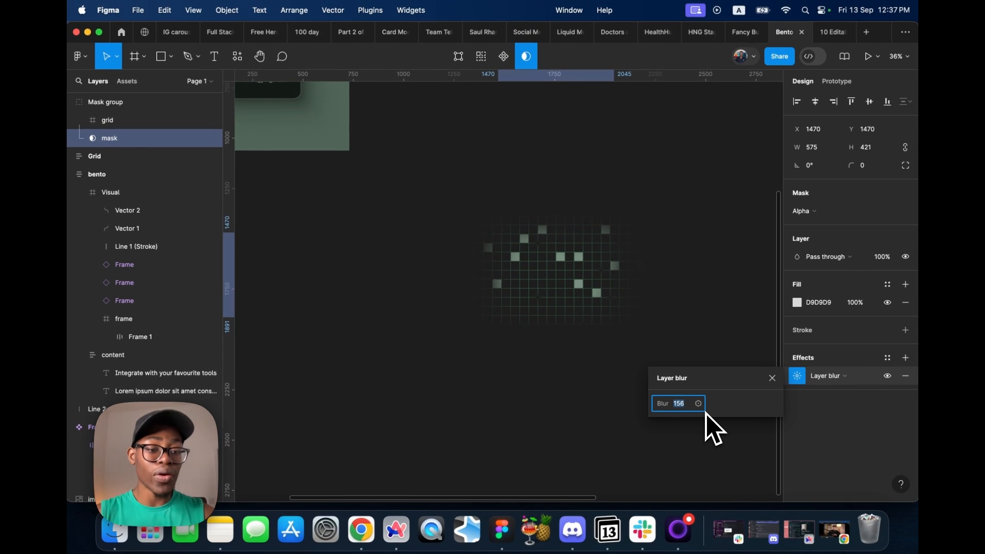
Shrink the blurred mask rectangle to about 509 × 391
scroll(592, 288, up, 5)
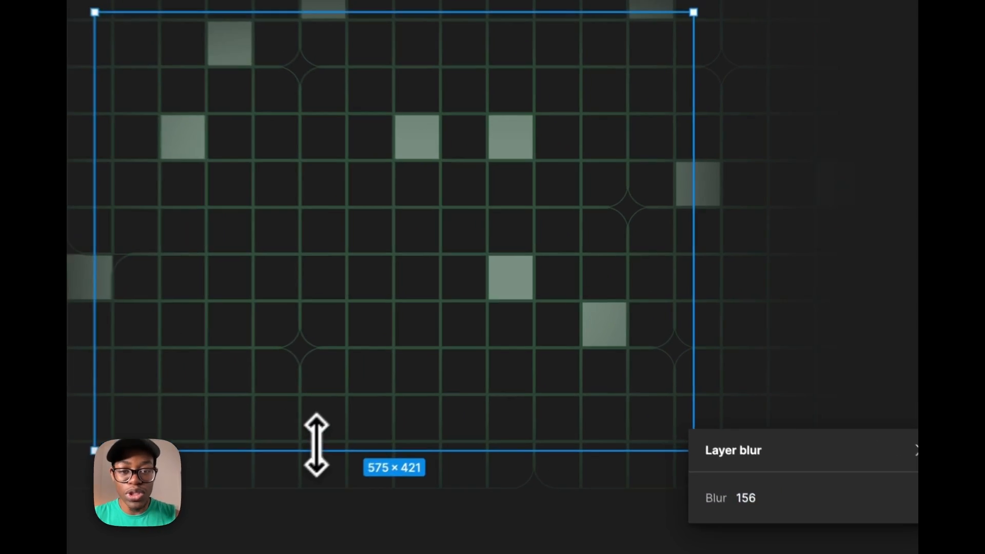
drag(446, 378, 446, 363)
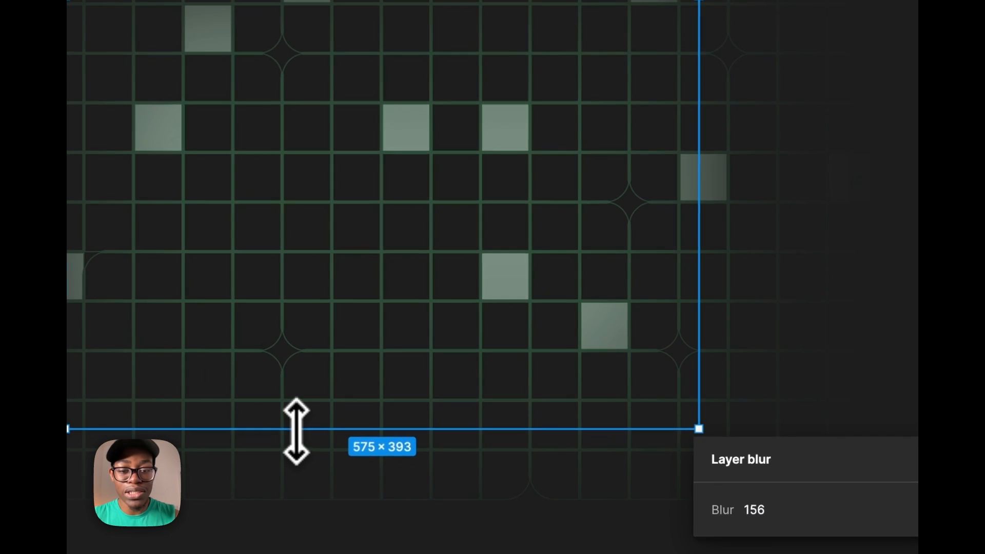
drag(695, 434, 661, 431)
scroll(513, 397, down, 5)
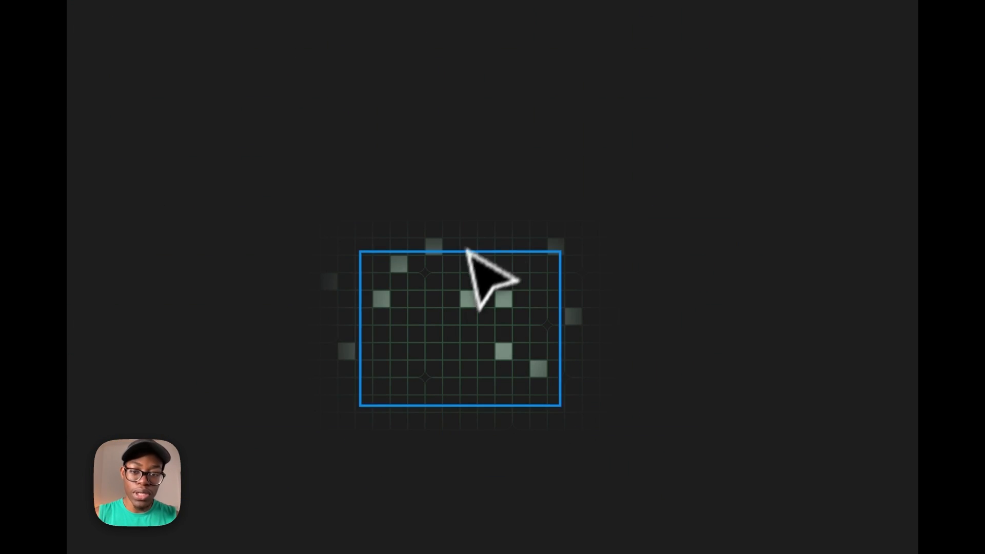
scroll(469, 253, down, 5)
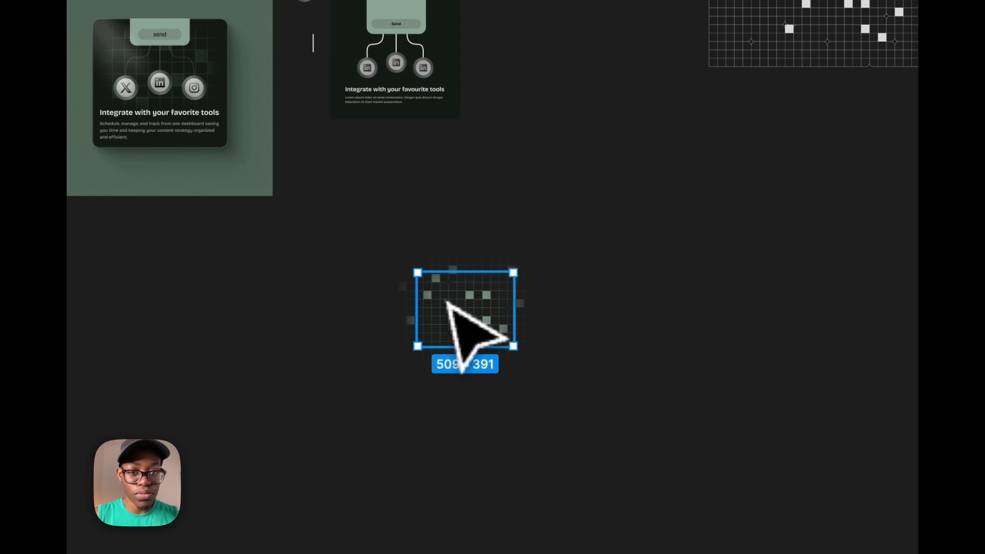
Move the mask group into the bento frame, make it absolutely positioned at X 92, Y 0, and place it behind the visual
drag(447, 303, 439, 60)
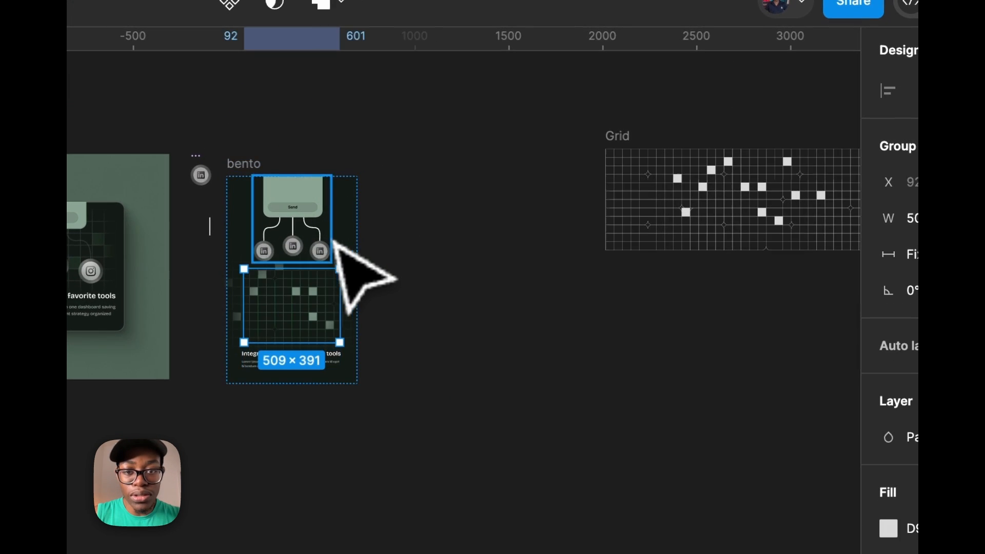
scroll(336, 242, up, 5)
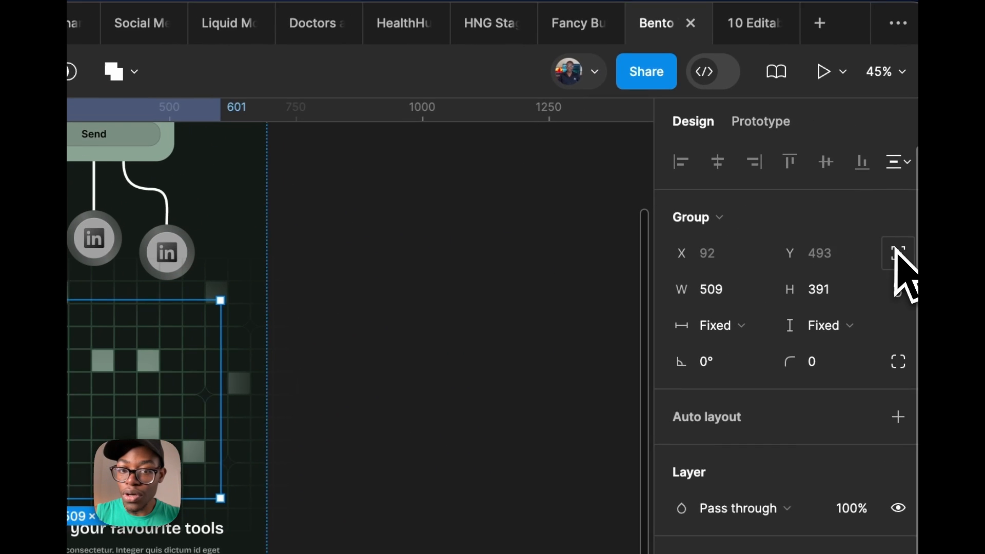
click(891, 256)
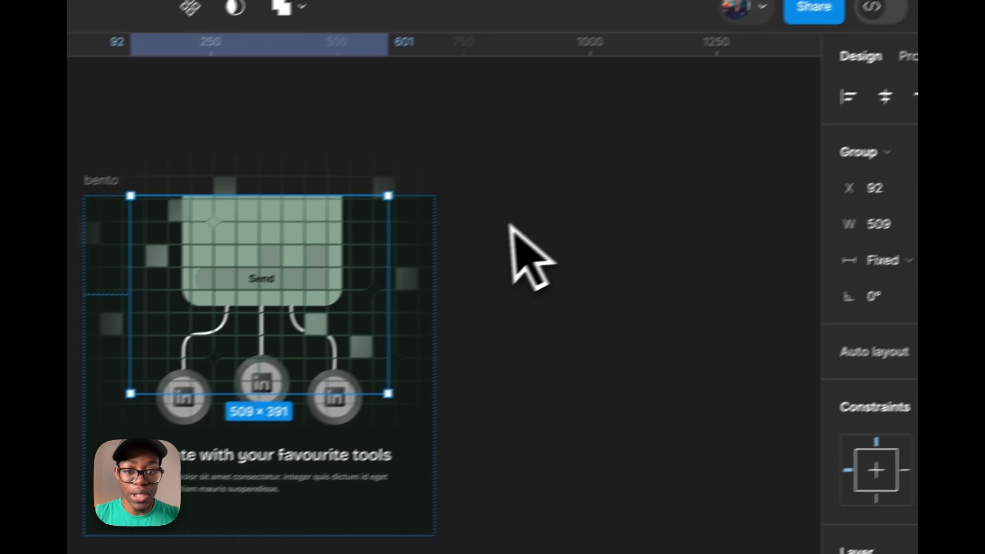
scroll(336, 314, up, 5)
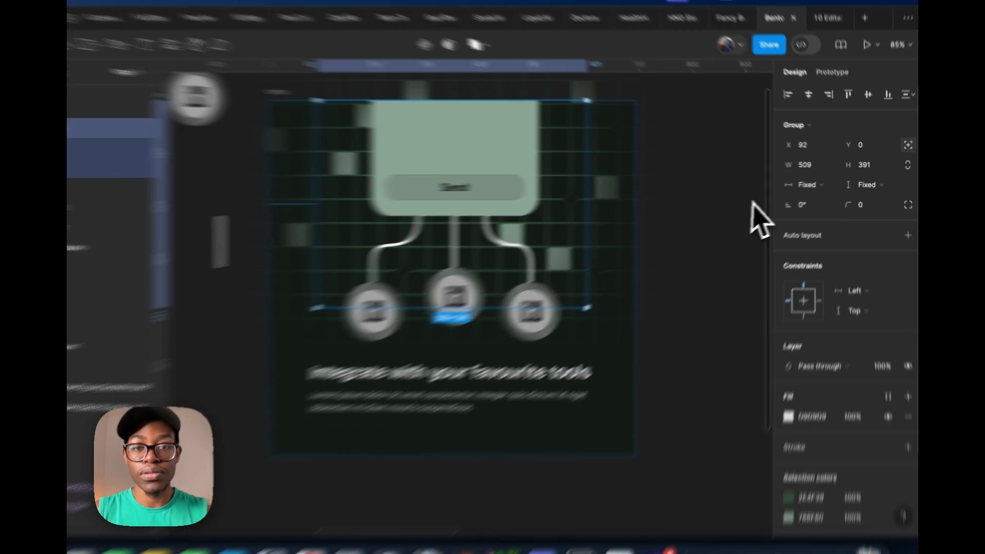
click(758, 203)
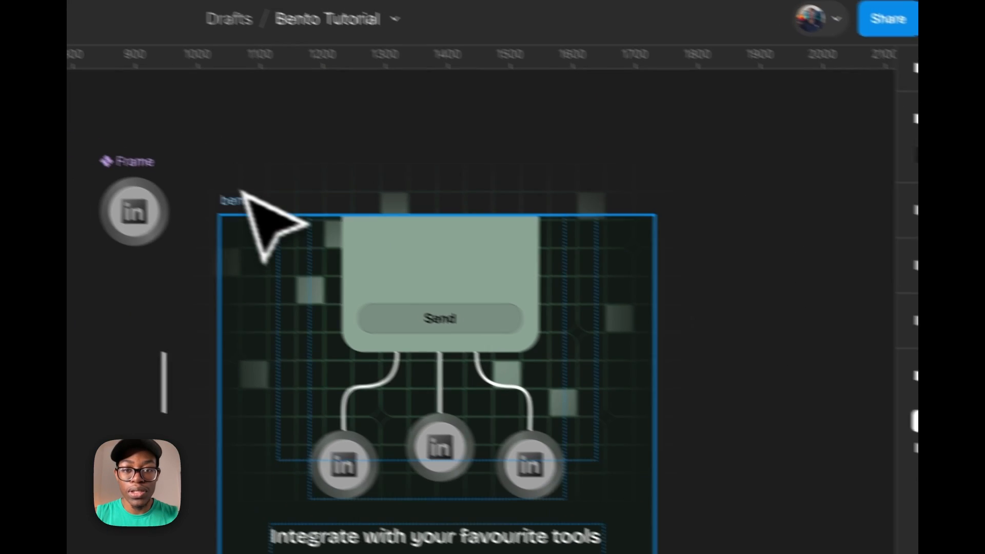
Rename the mask group inside the bento frame as "Grid mask bg"
click(241, 195)
click(679, 305)
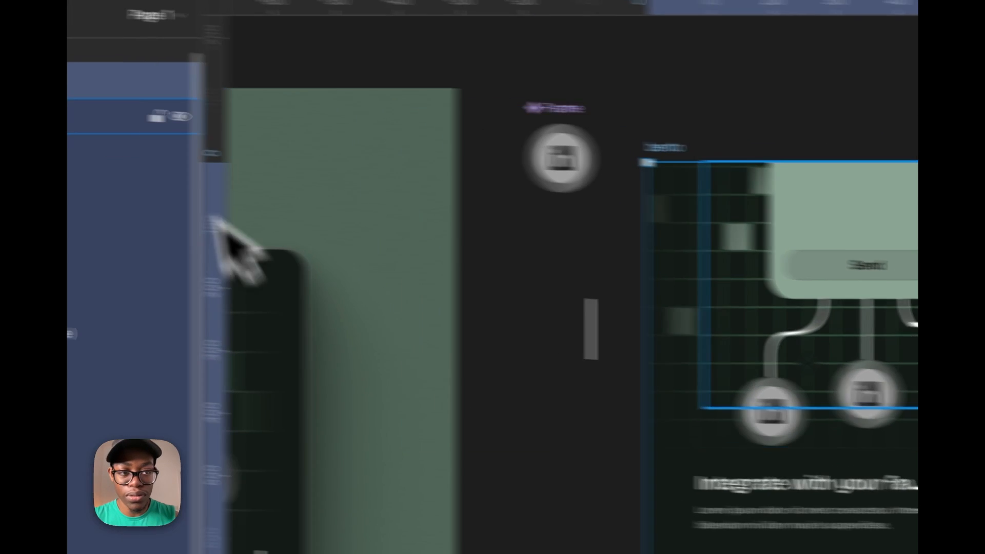
click(209, 127)
click(92, 286)
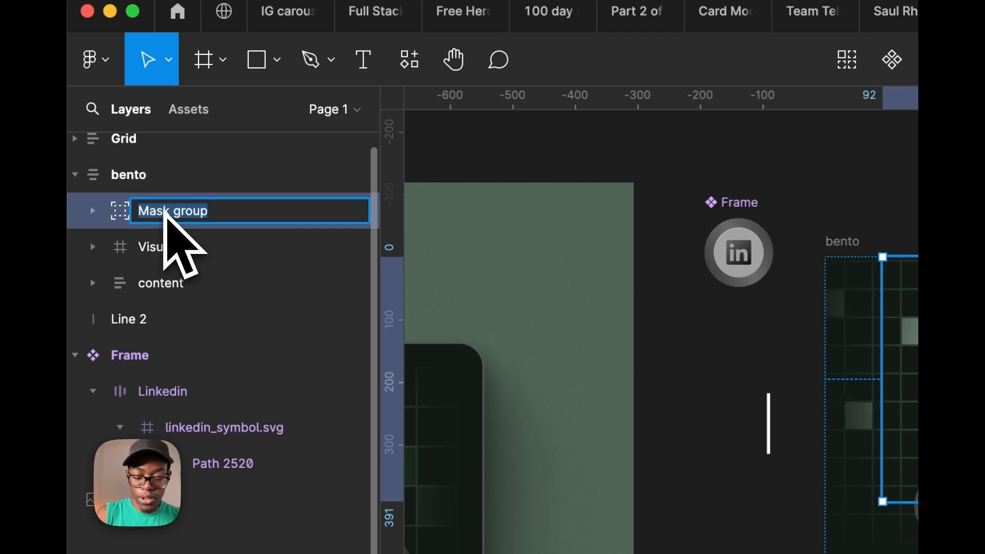
click(164, 211)
text(Grid mask b)
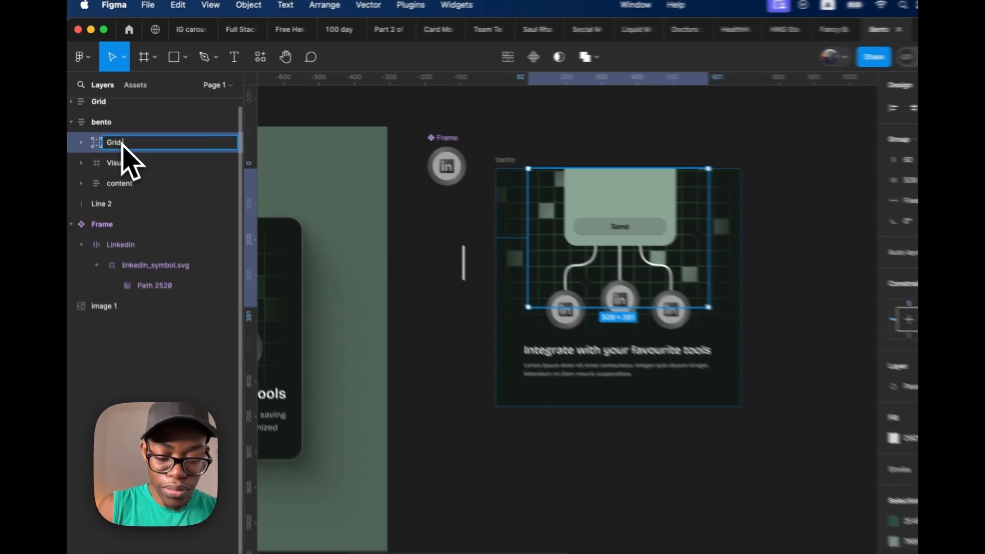
text(g)
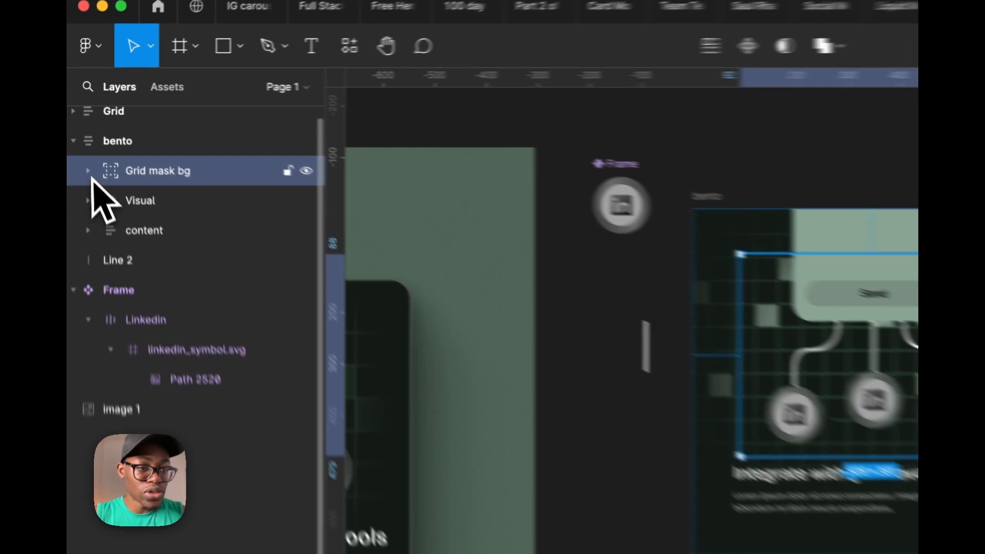
Shrink the mask rectangle inside the Grid mask bg group to about 377 × 339 around its center
click(79, 132)
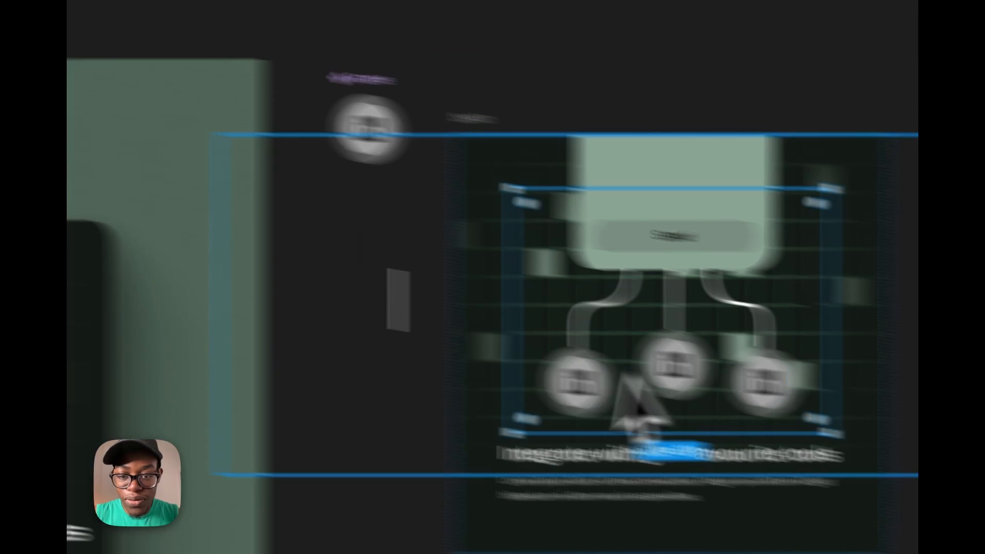
key(alt)
drag(533, 395, 458, 363)
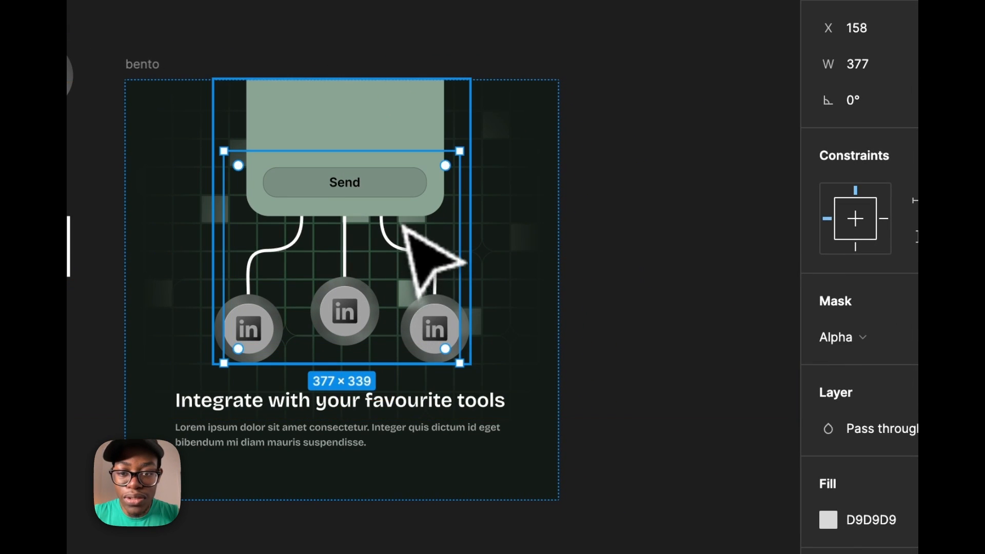
key(alt)
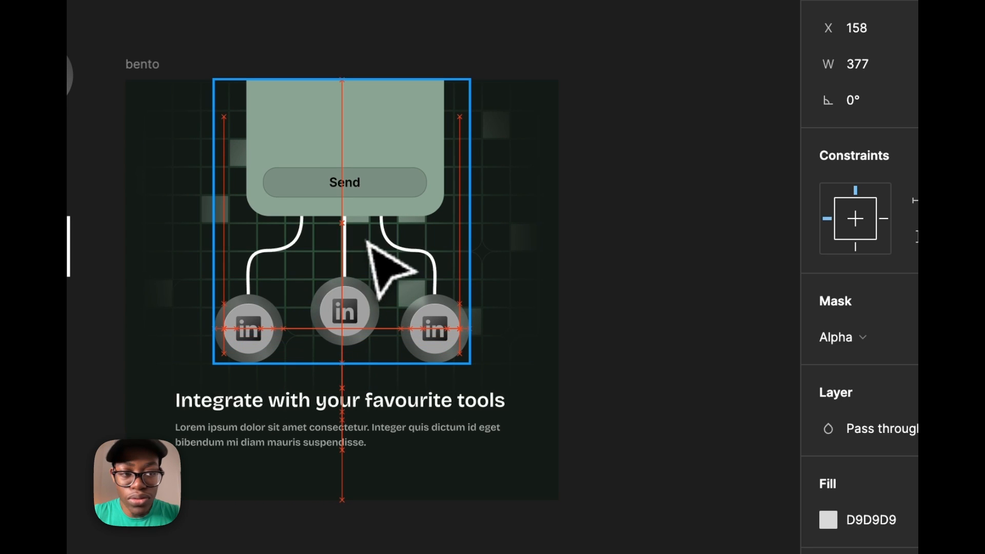
drag(366, 241, 366, 241)
Set the opacity of the Grid mask bg group to 50%
click(486, 168)
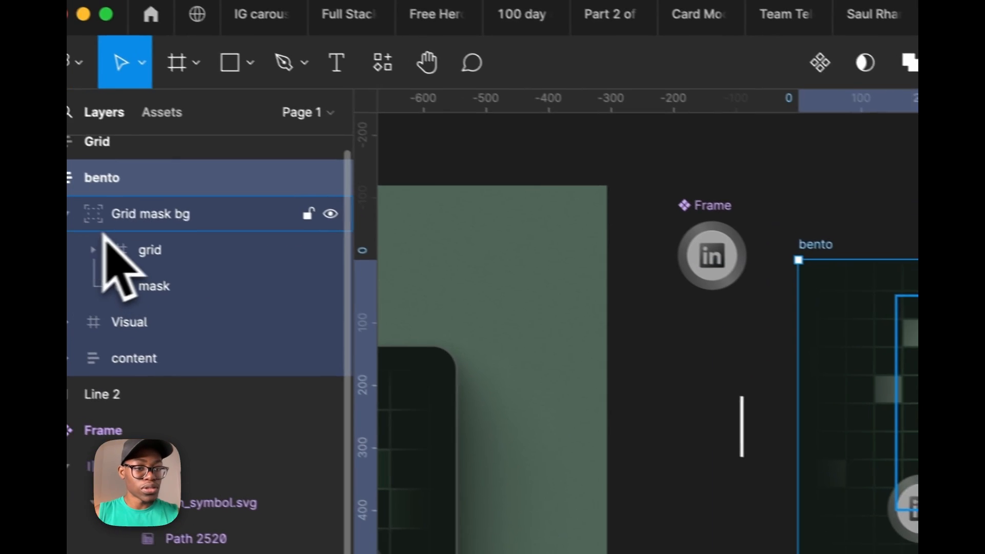
click(109, 222)
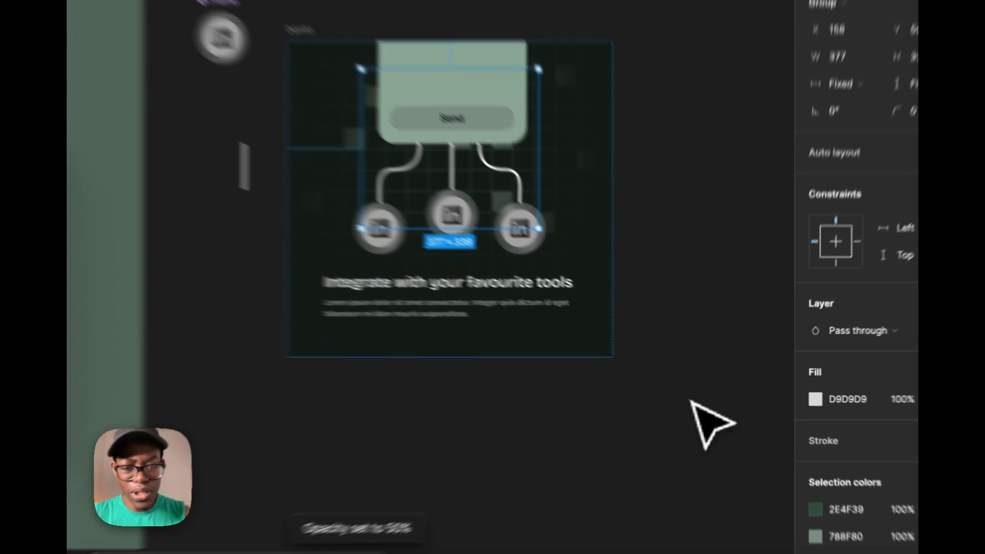
click(661, 397)
scroll(564, 260, up, 6)
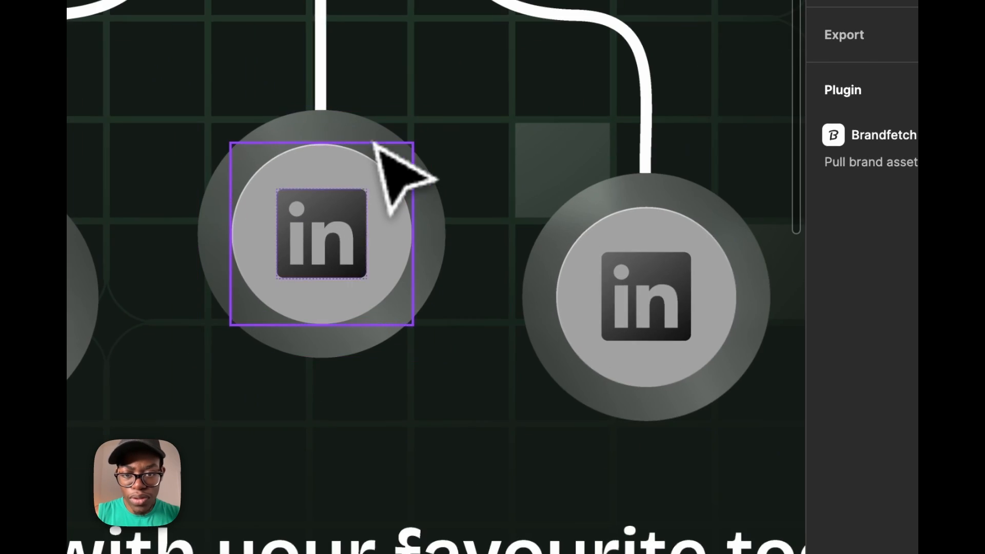
scroll(554, 298, down, 3)
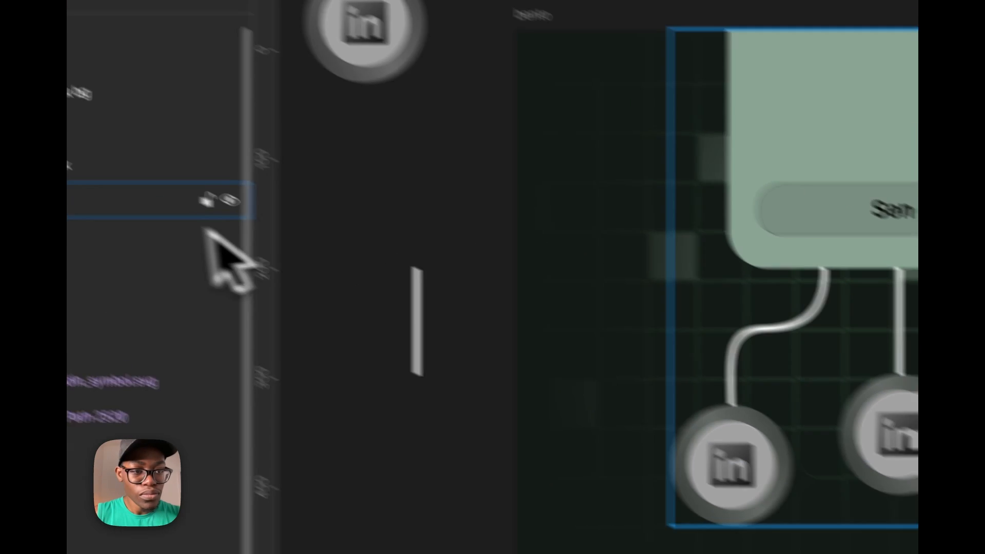
Widen the mask rectangle evenly on both sides to about 501 × 339
click(178, 224)
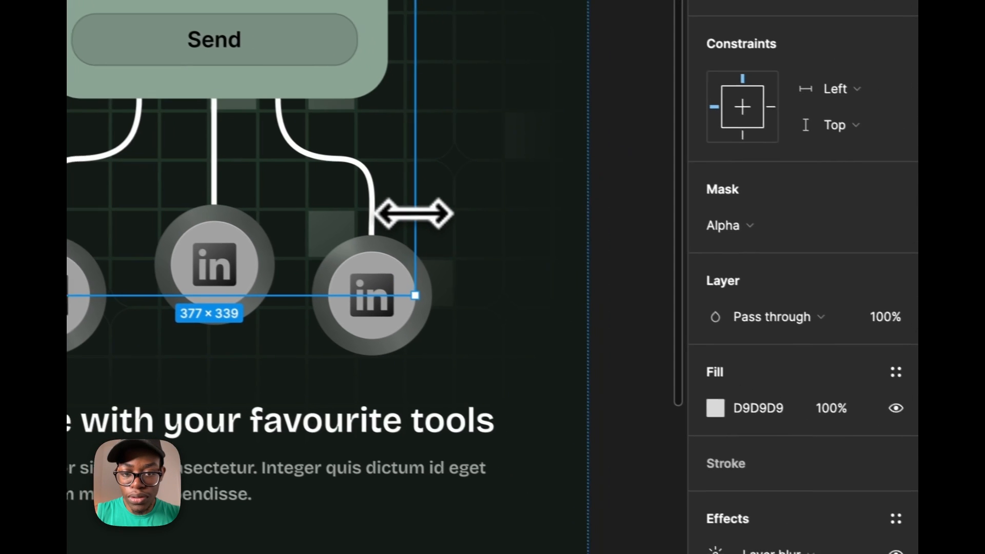
drag(573, 262, 607, 271)
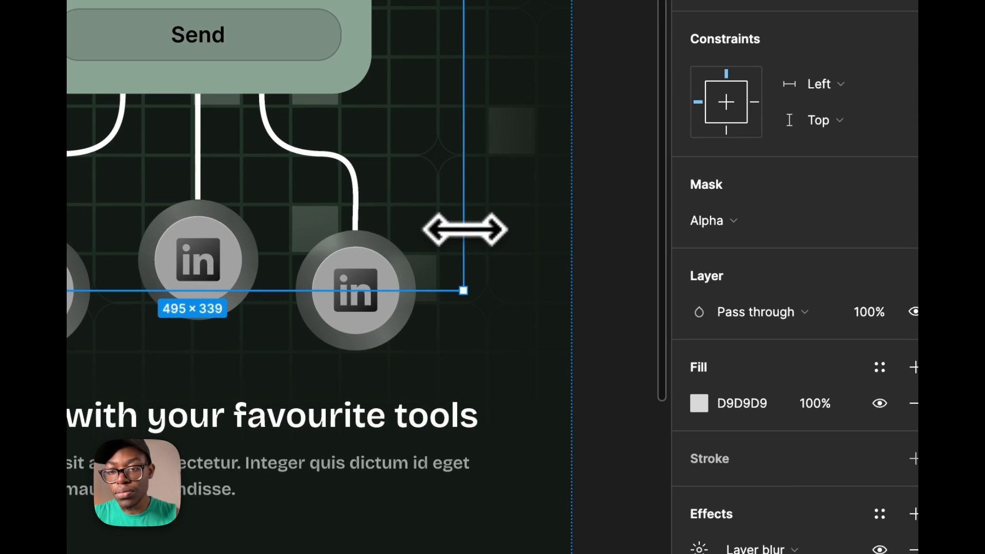
scroll(401, 241, down, 5)
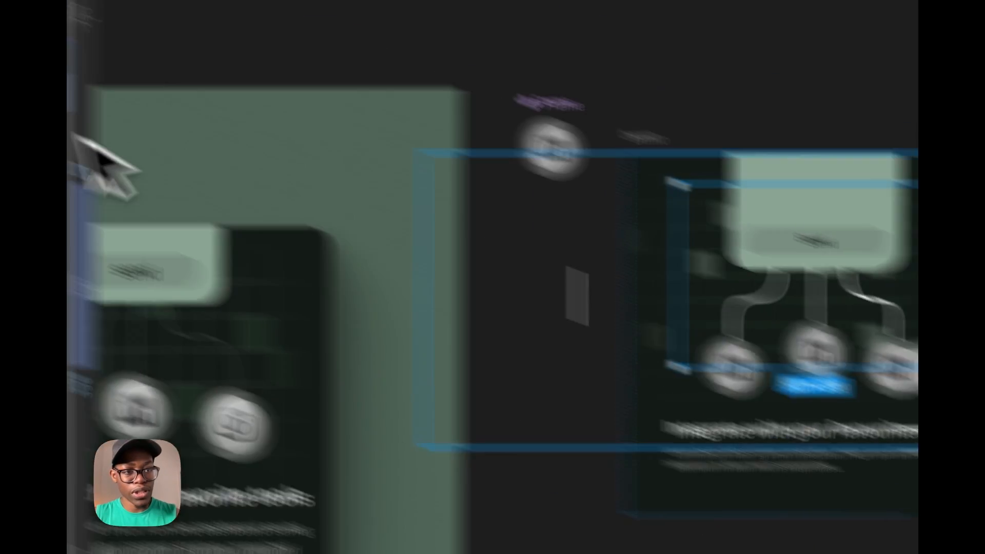
Recolor the grid lines of the Grid mask bg group from dark green 2E4F39 to light green 99DEB1 at 32% opacity
click(183, 209)
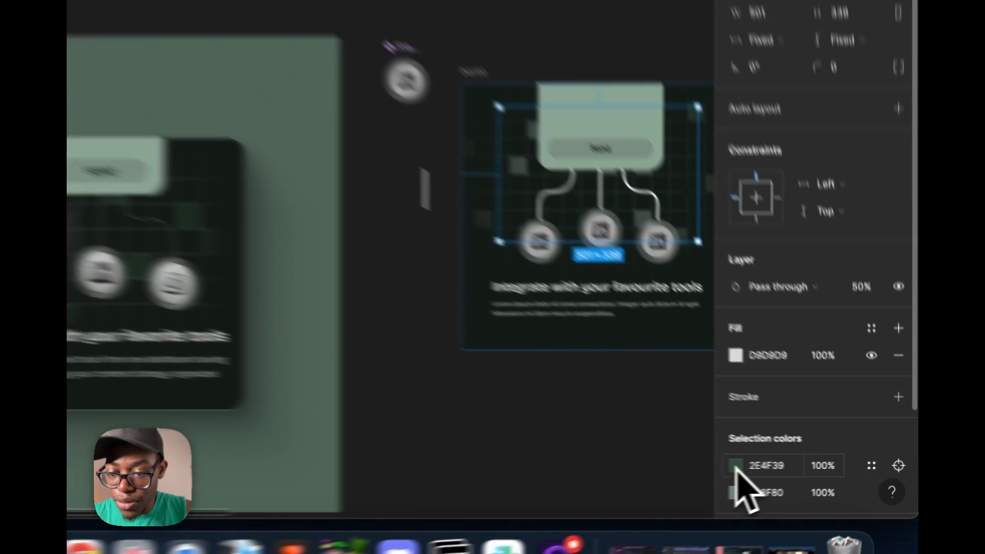
click(795, 467)
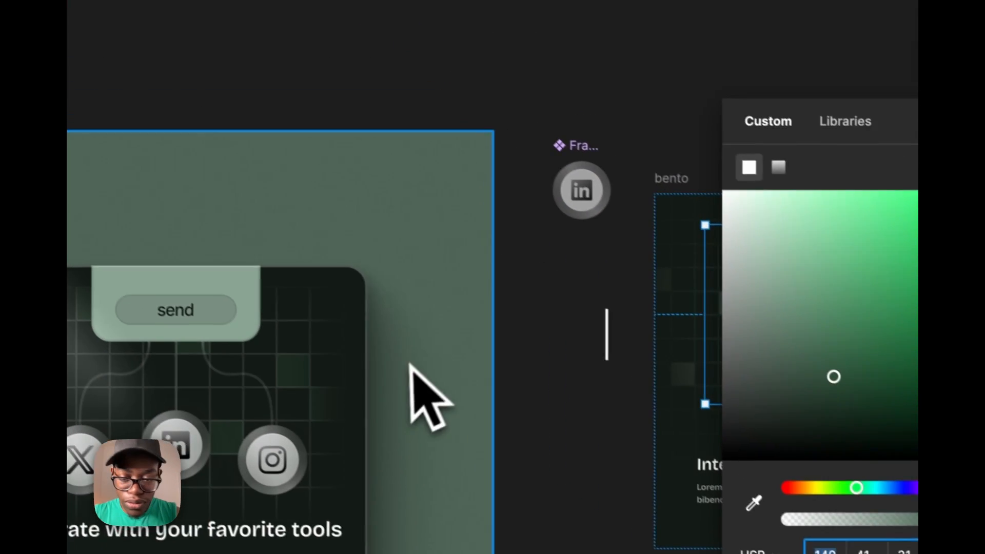
scroll(291, 359, down, 5)
scroll(599, 352, up, 5)
scroll(316, 319, down, 2)
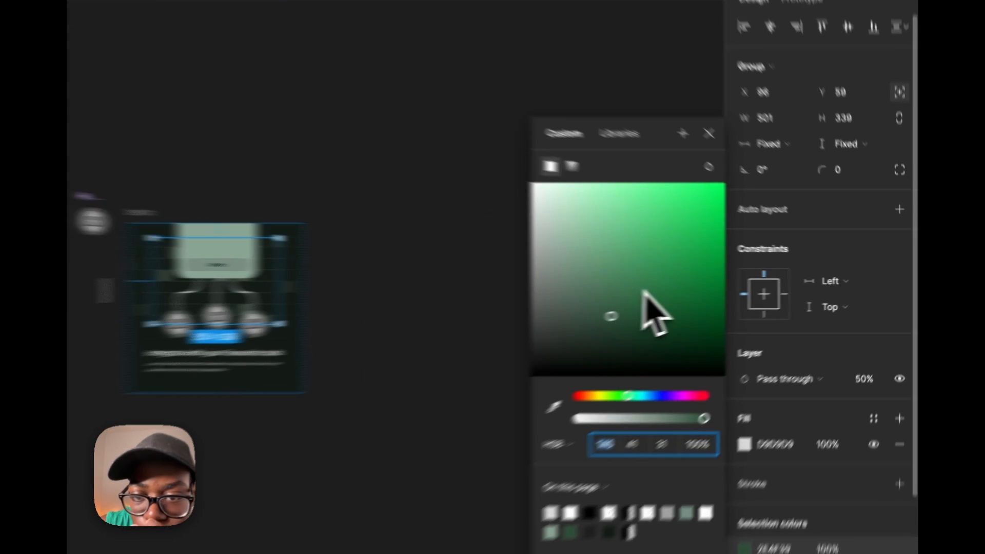
drag(734, 304, 700, 256)
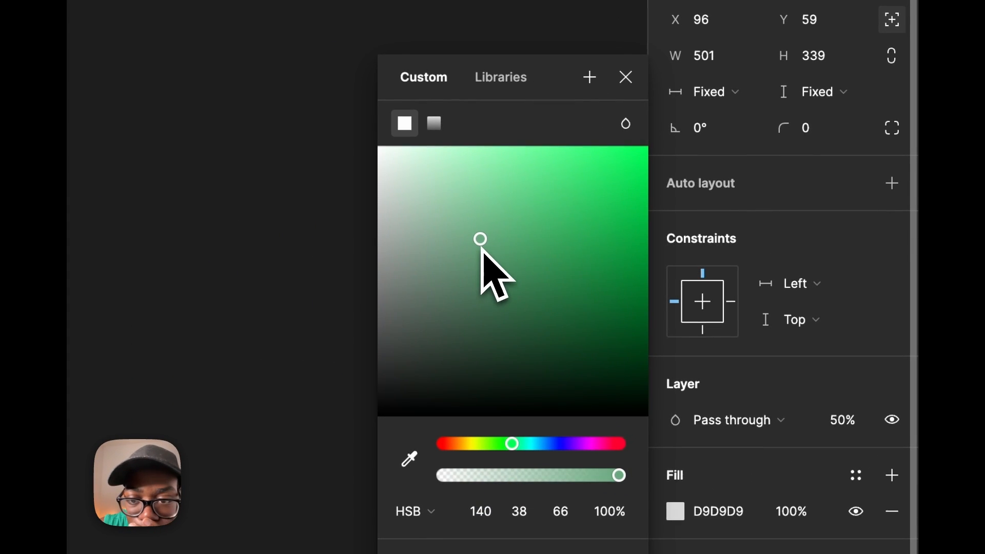
drag(414, 195, 420, 255)
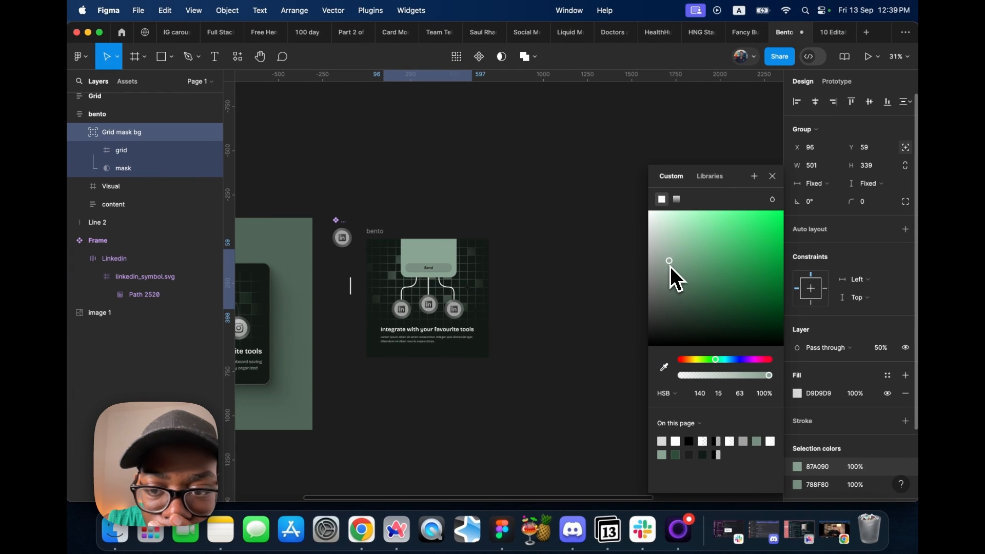
drag(670, 266, 690, 228)
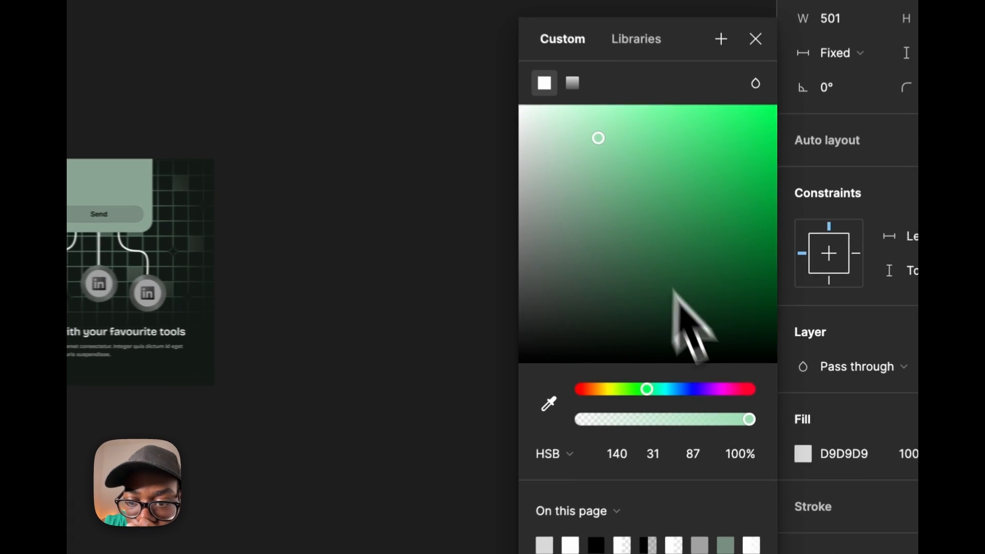
drag(677, 419, 659, 420)
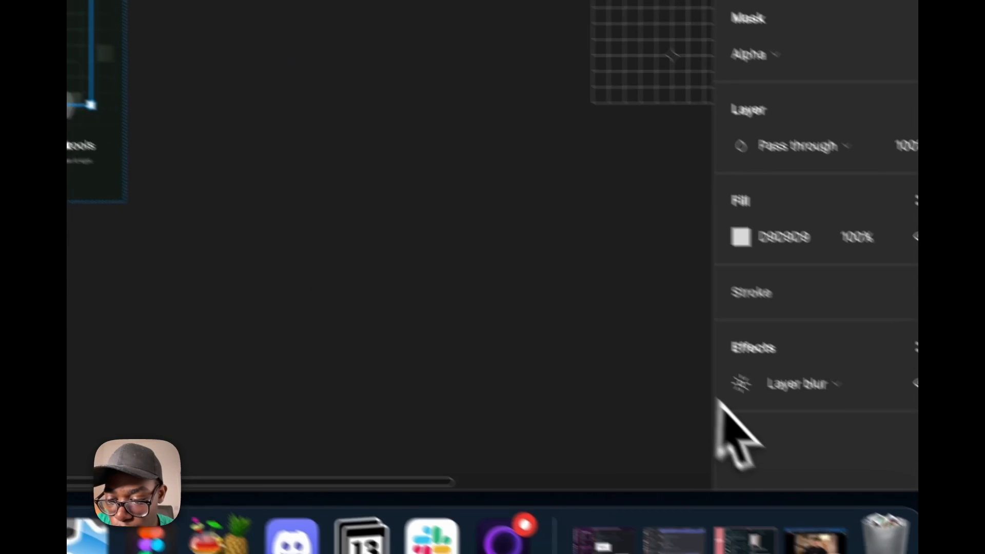
Reduce the mask rectangle's layer blur to 84
click(740, 382)
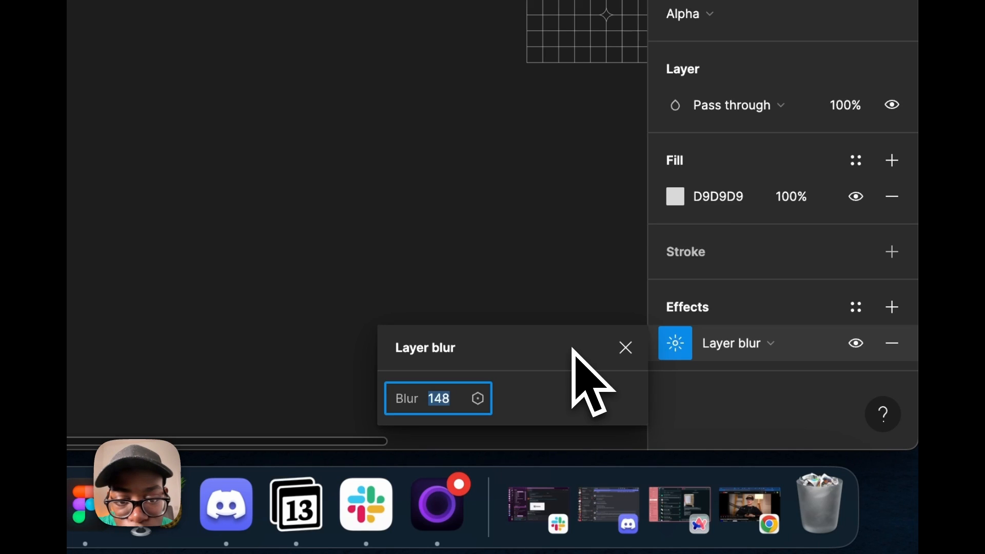
text(52)
key(Return)
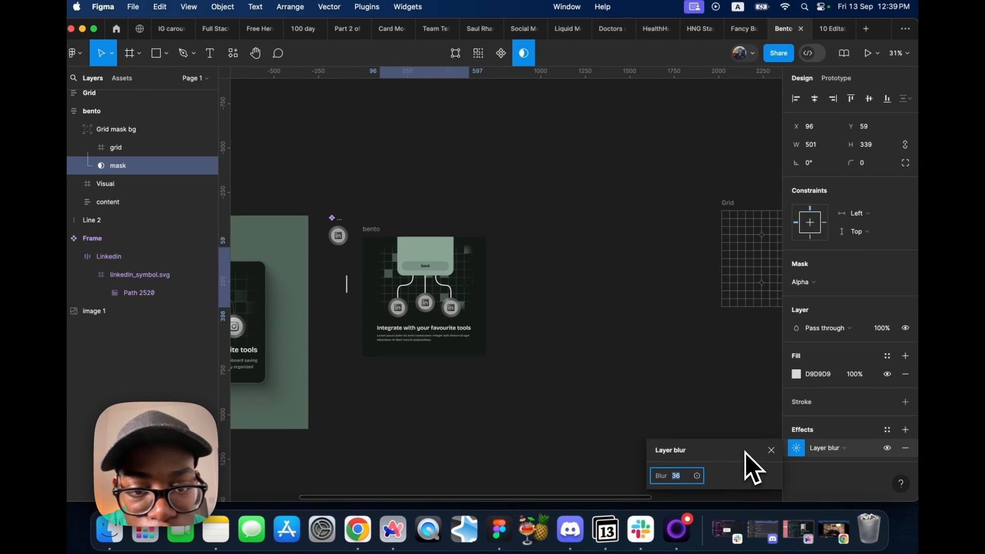
text(68)
key(Return)
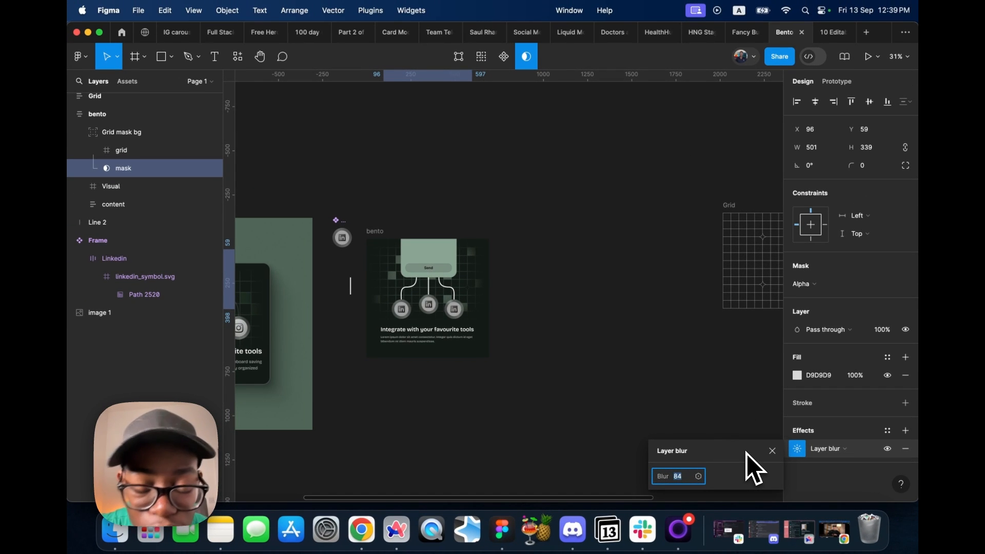
scroll(394, 281, up, 8)
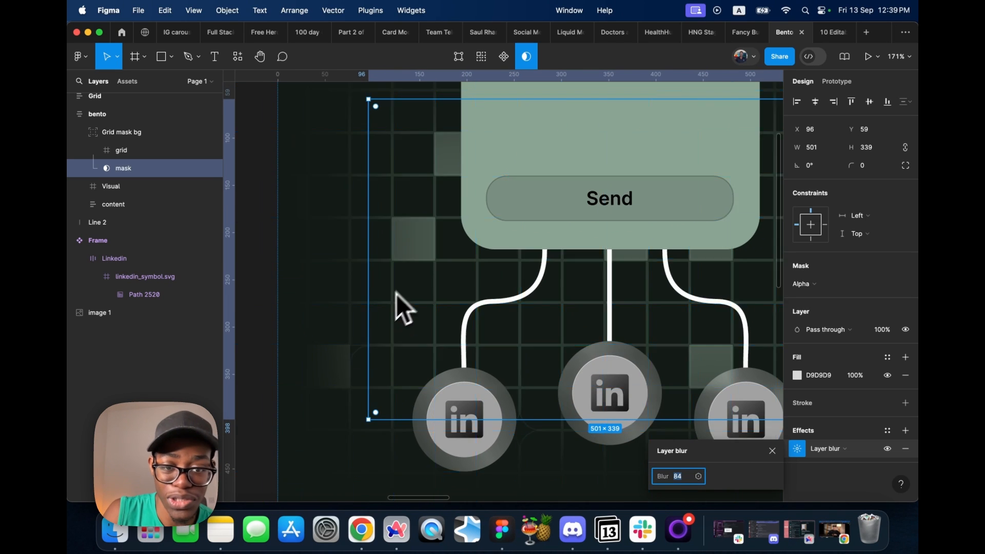
scroll(380, 307, down, 5)
scroll(646, 323, down, 3)
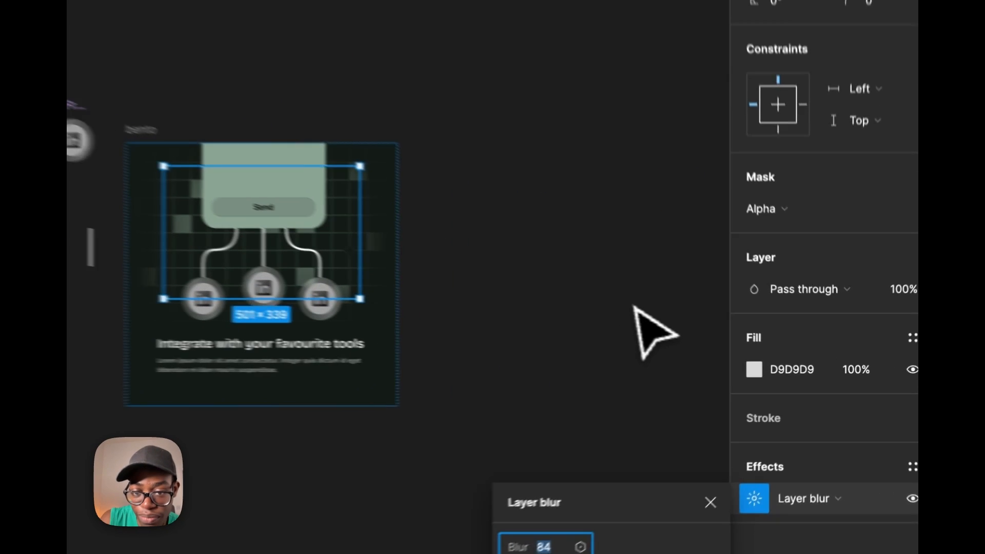
click(725, 338)
Recolor the group's filled grid squares to a dark green of about HSB 141, 31, 29
click(570, 309)
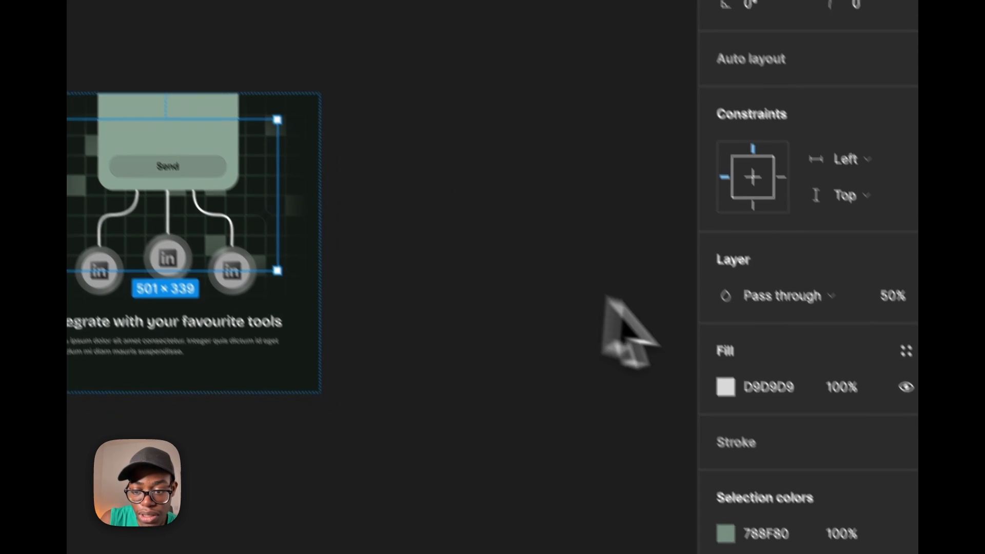
scroll(787, 454, down, 1)
click(725, 533)
click(540, 159)
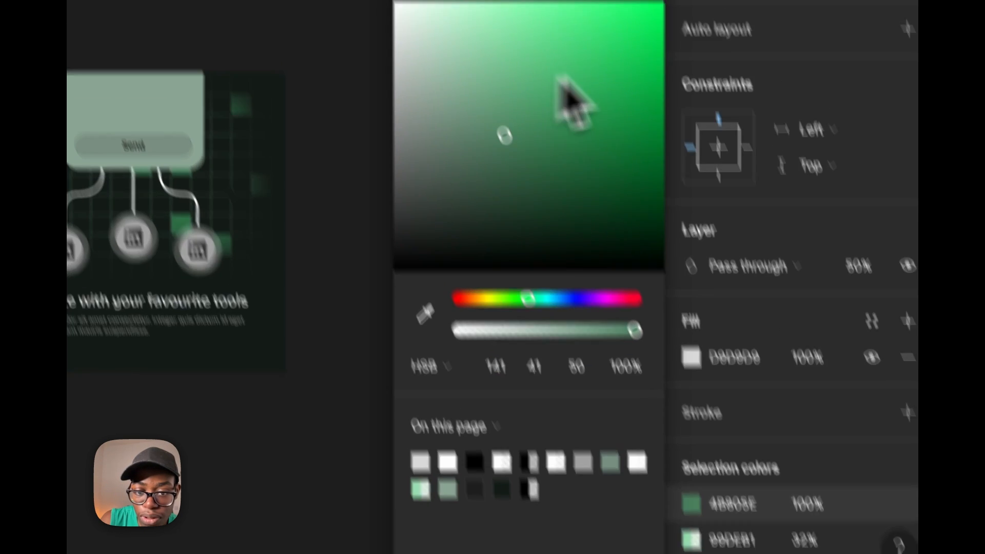
drag(564, 90, 480, 187)
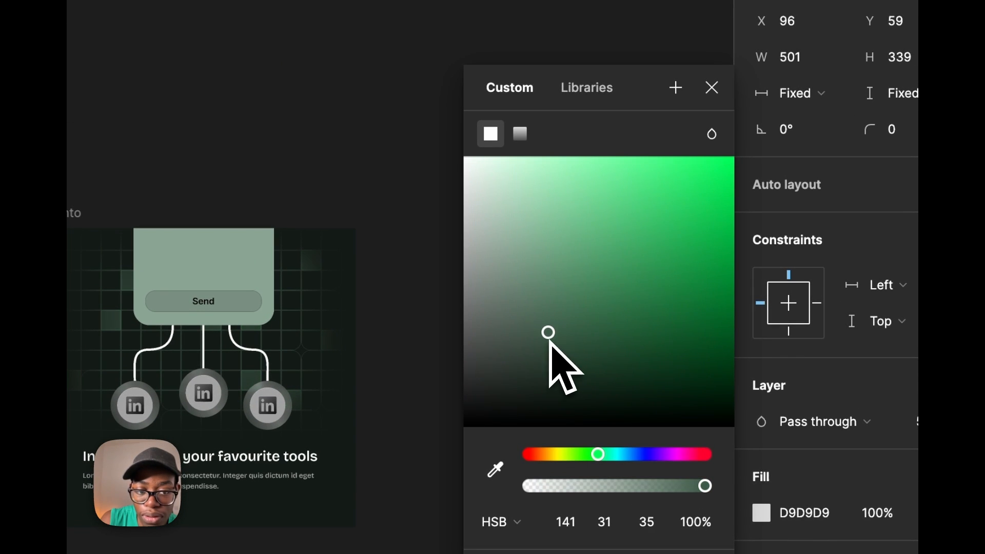
scroll(243, 339, up, 5)
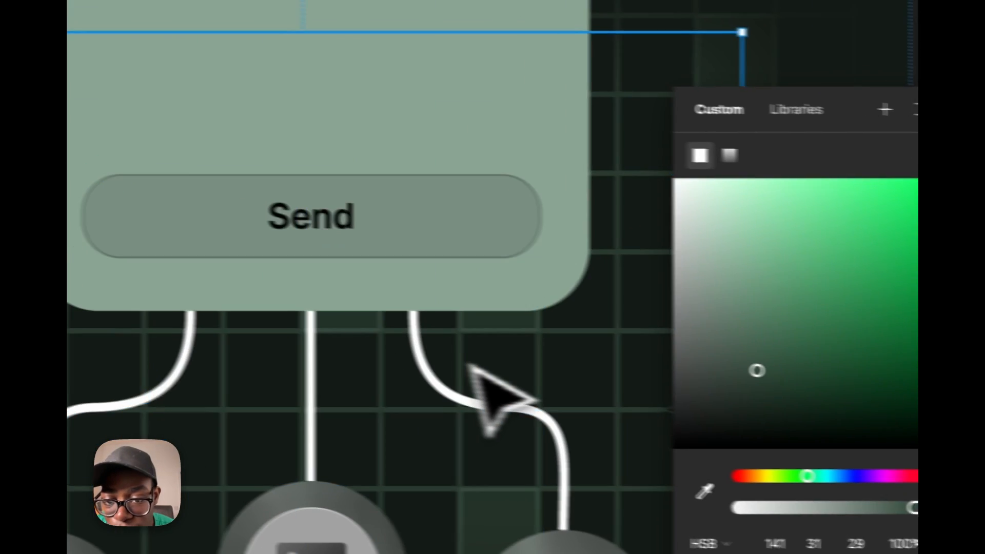
Compare the bento card's grid and connector lines with the reference card design
scroll(125, 394, down, 5)
click(303, 59)
scroll(582, 268, down, 5)
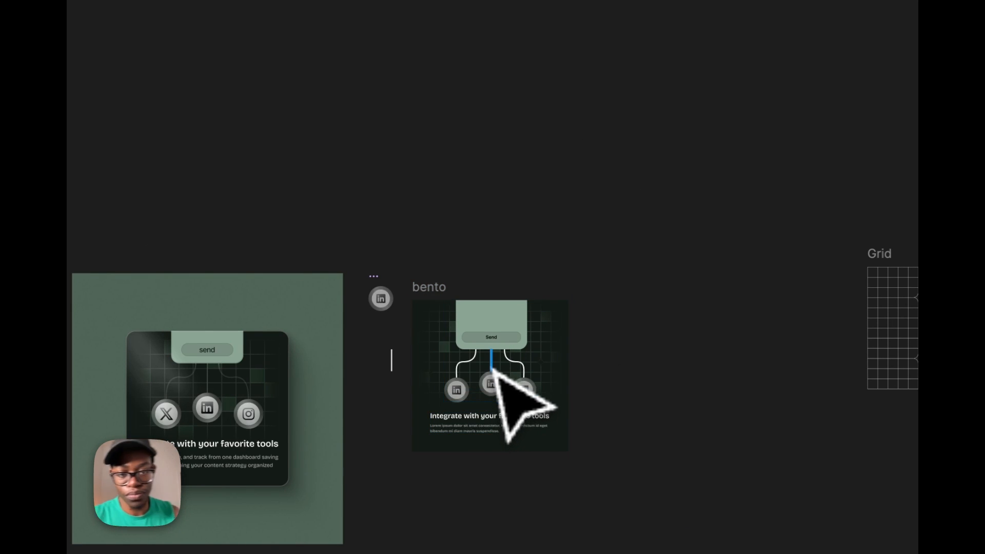
scroll(493, 369, up, 5)
scroll(501, 378, down, 2)
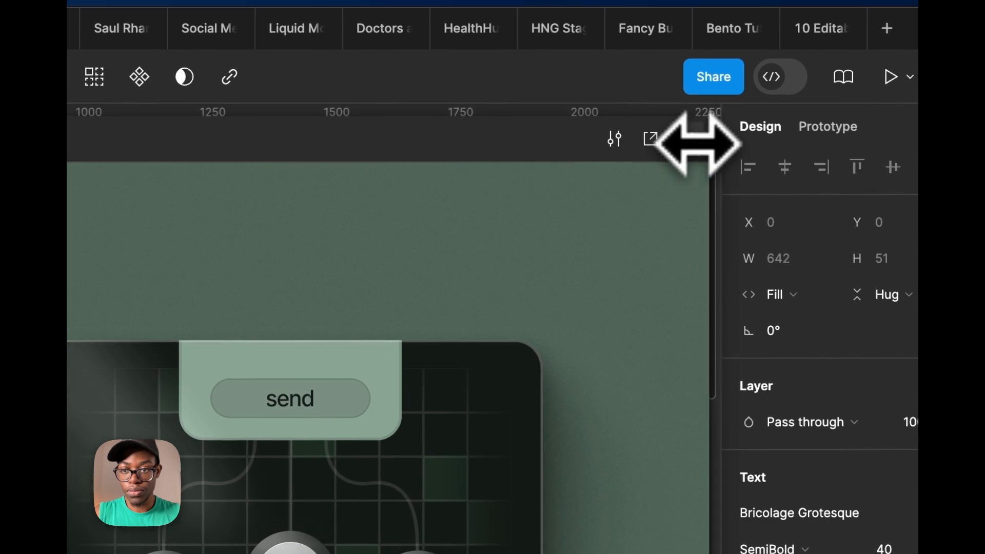
click(688, 140)
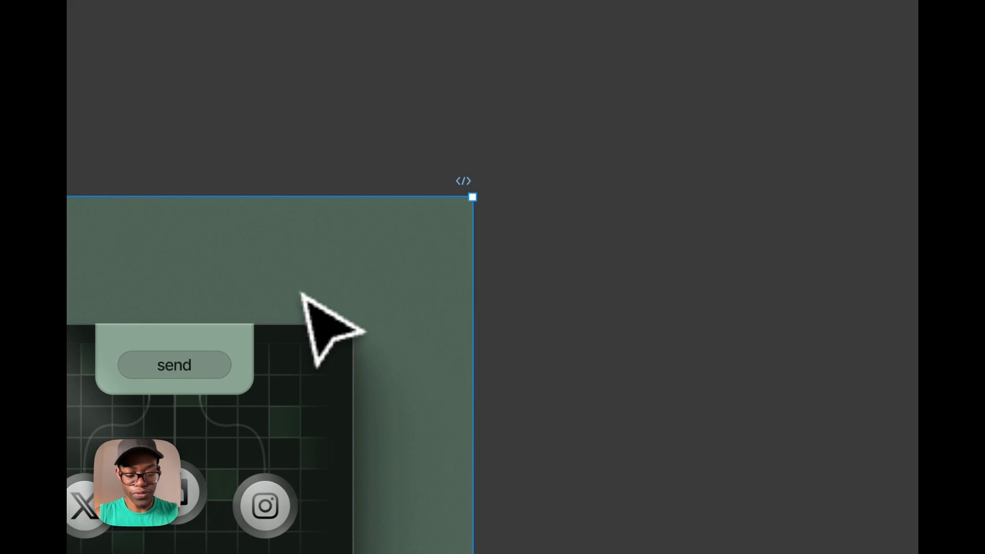
key(shift+space)
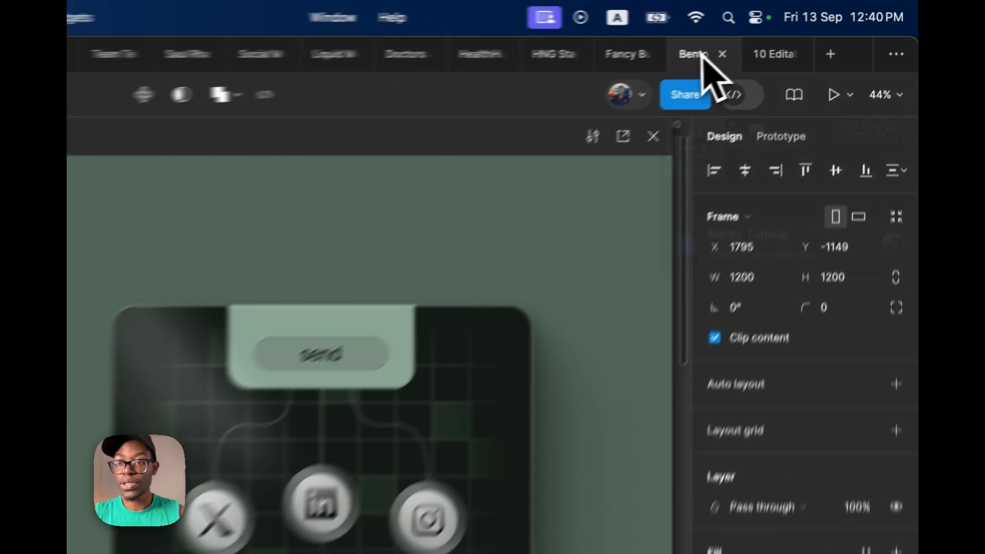
click(797, 33)
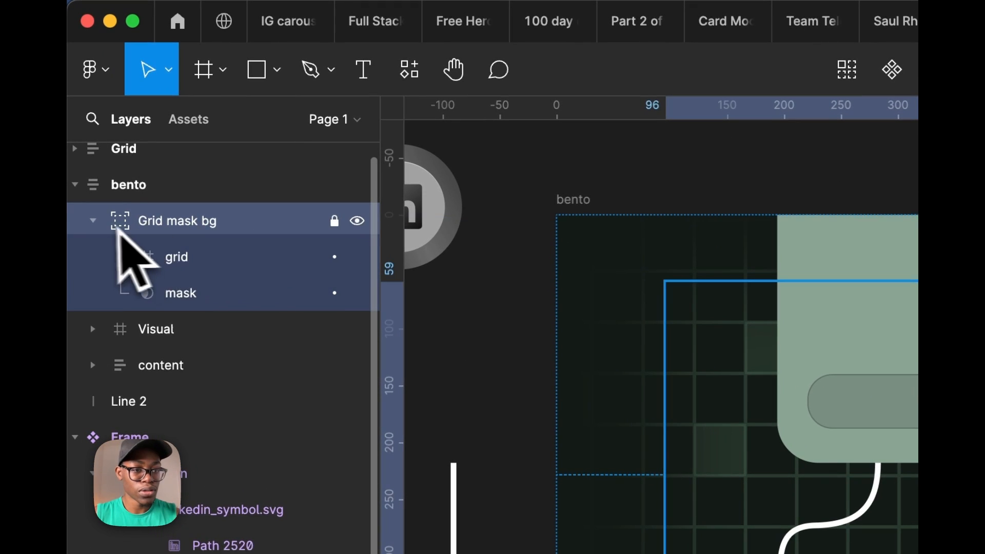
Collapse the Grid mask bg group and set the card's three white connector lines to 30% opacity
click(93, 220)
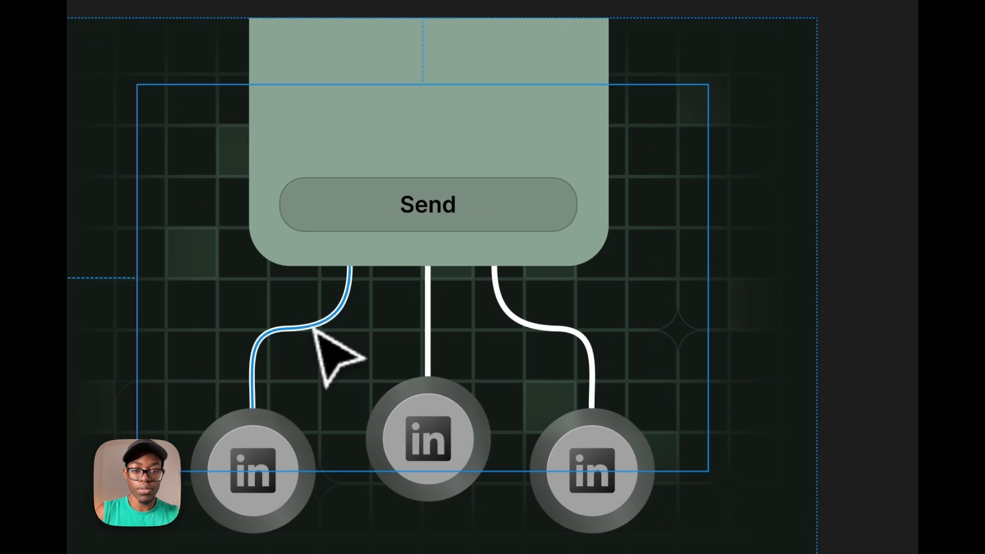
click(313, 330)
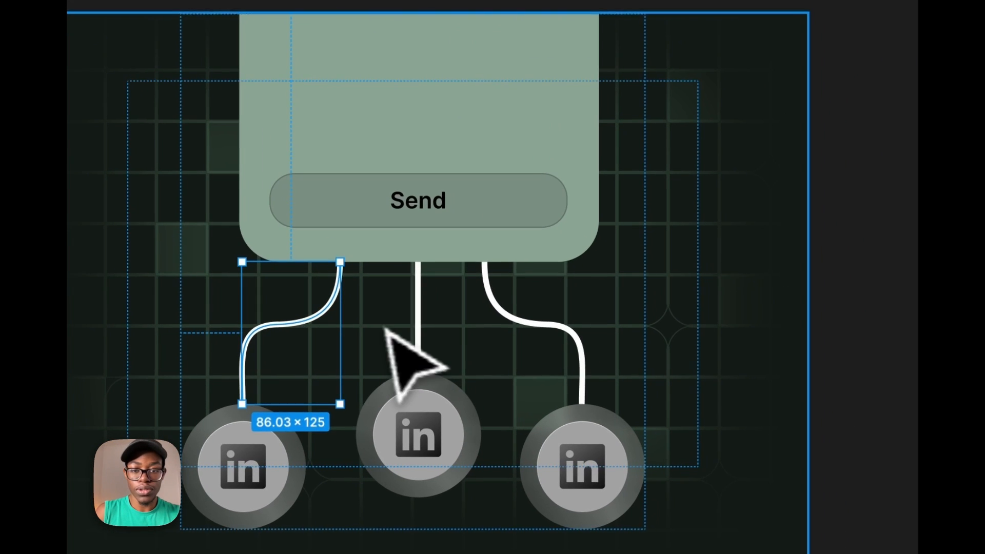
shift+click(428, 349)
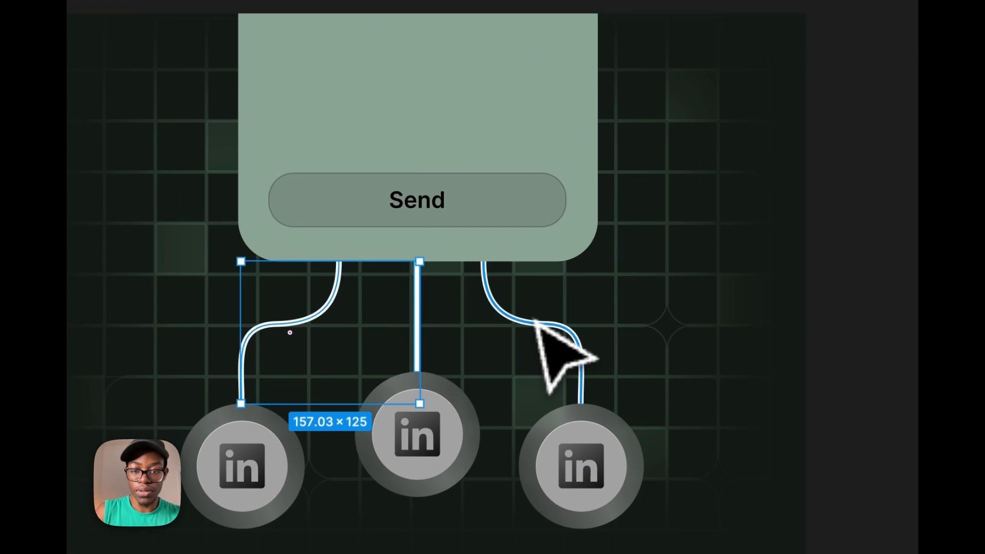
shift+click(535, 322)
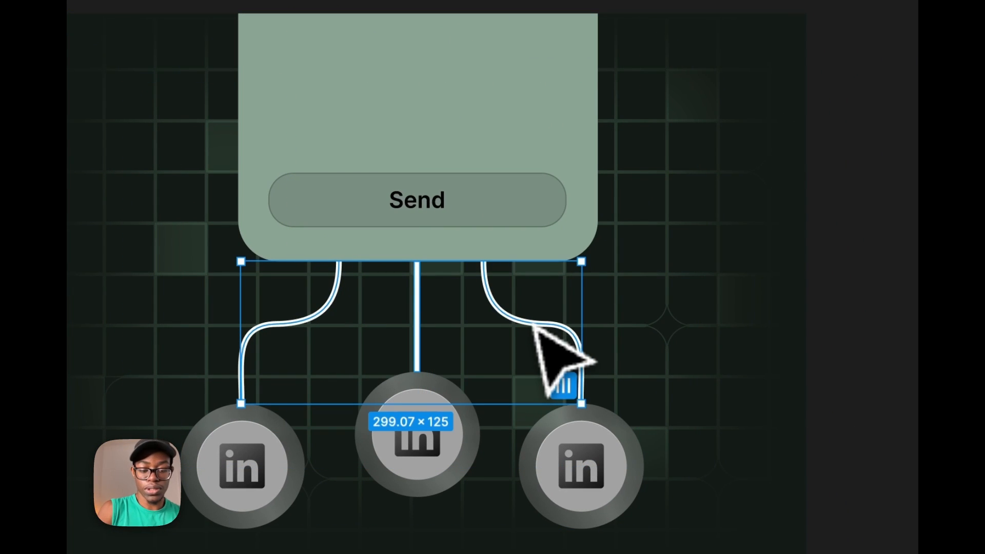
key(Escape)
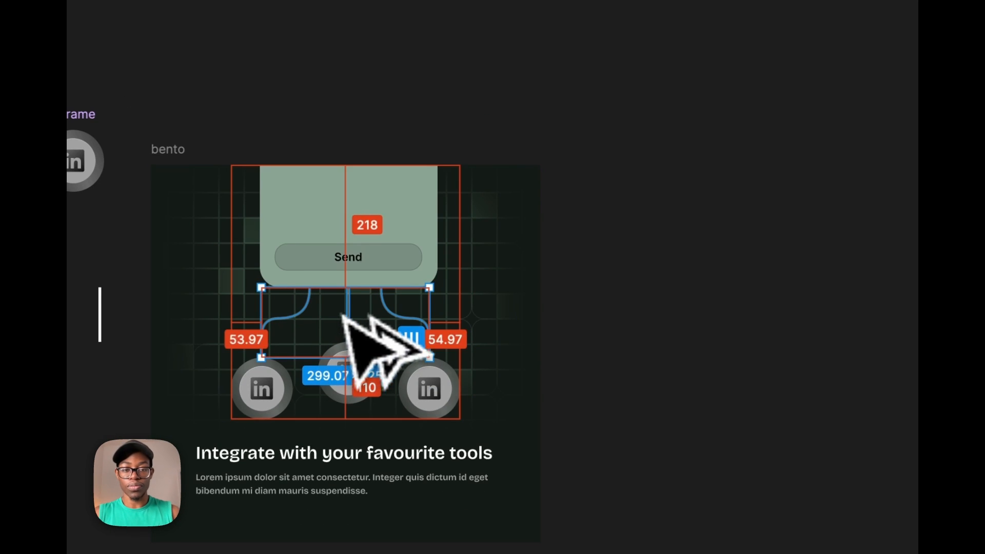
Duplicate the three connector lines onto the empty canvas beside the bento card
drag(345, 315, 711, 237)
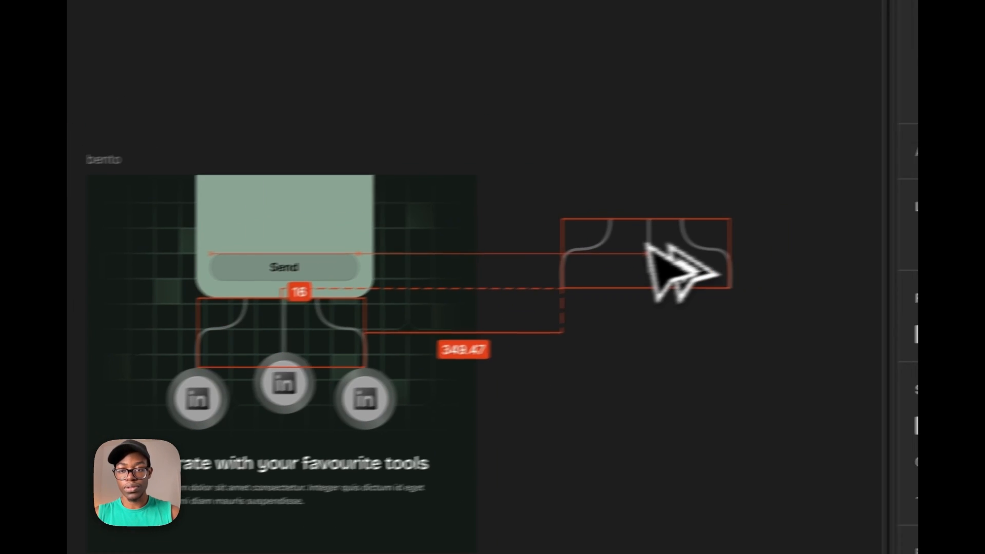
click(751, 327)
scroll(767, 260, up, 5)
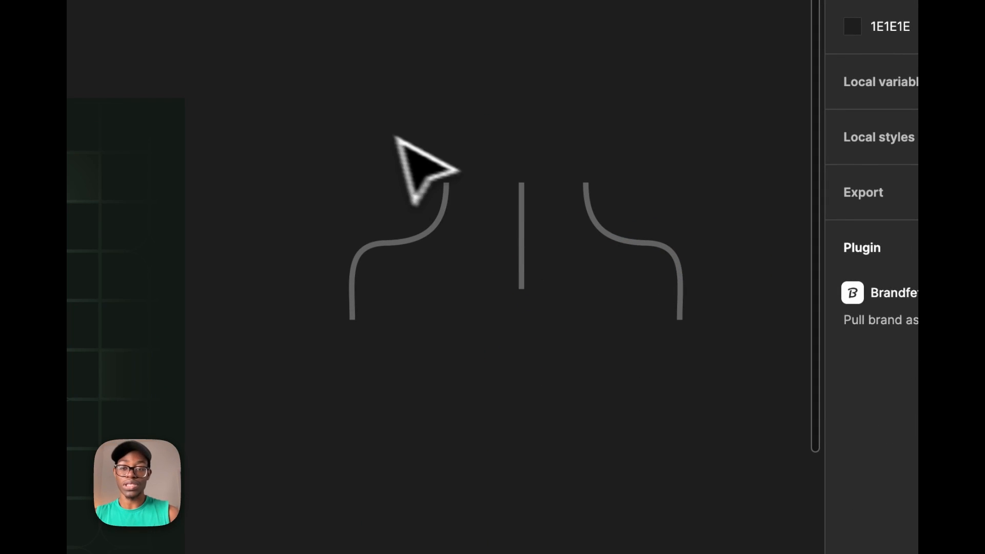
Try to flip the copied left connector curve vertically
drag(347, 112, 528, 397)
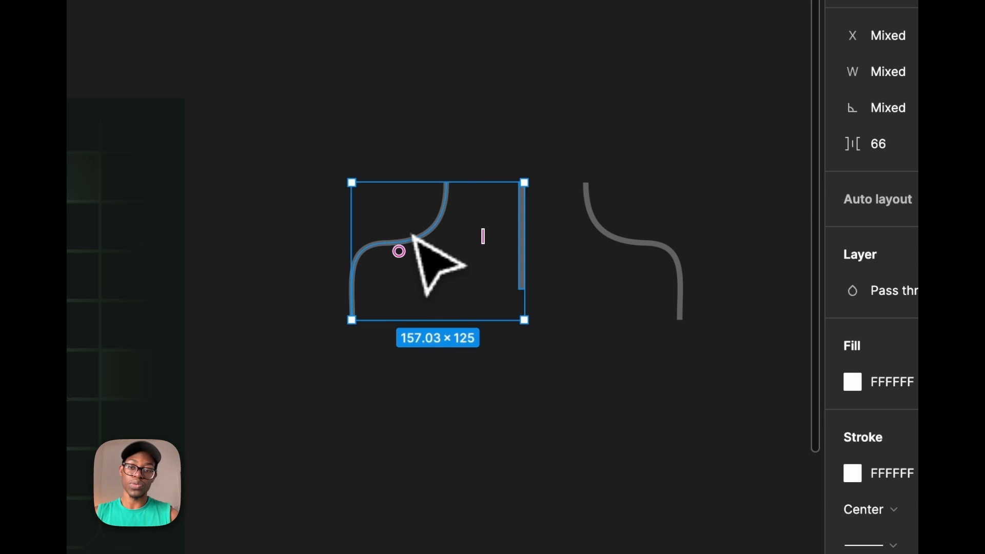
click(414, 237)
key(shift+v)
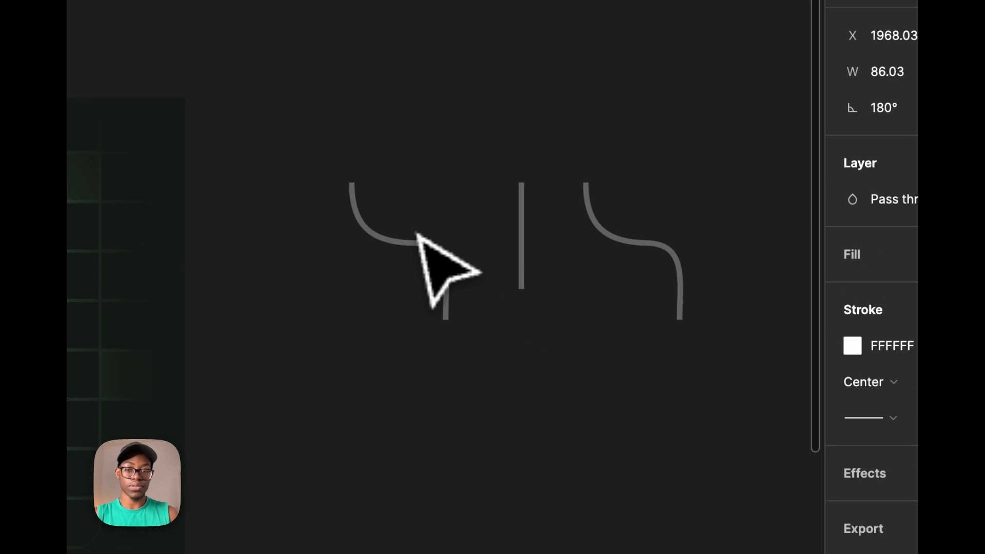
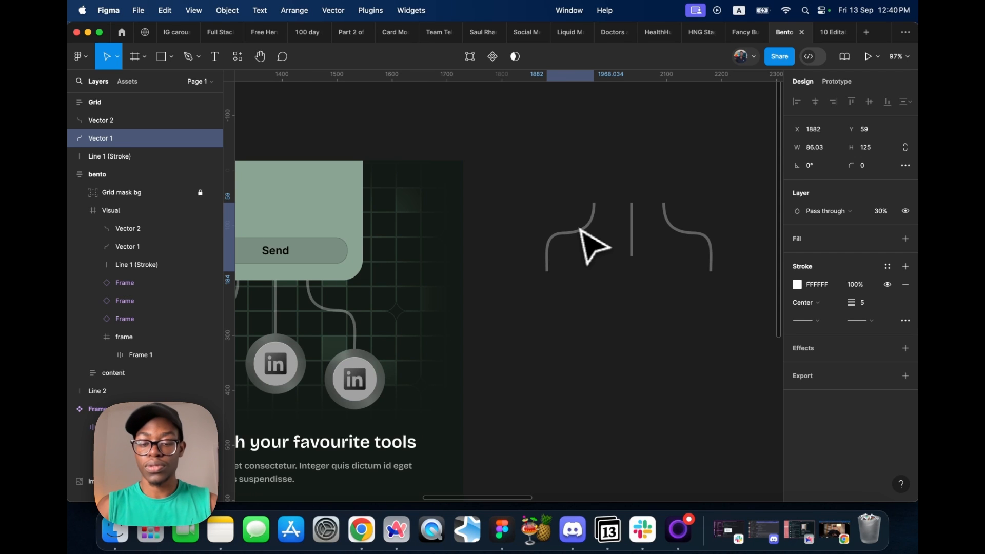
Draw a 33 × 33 circle just above the upper end of the copied middle line
click(630, 228)
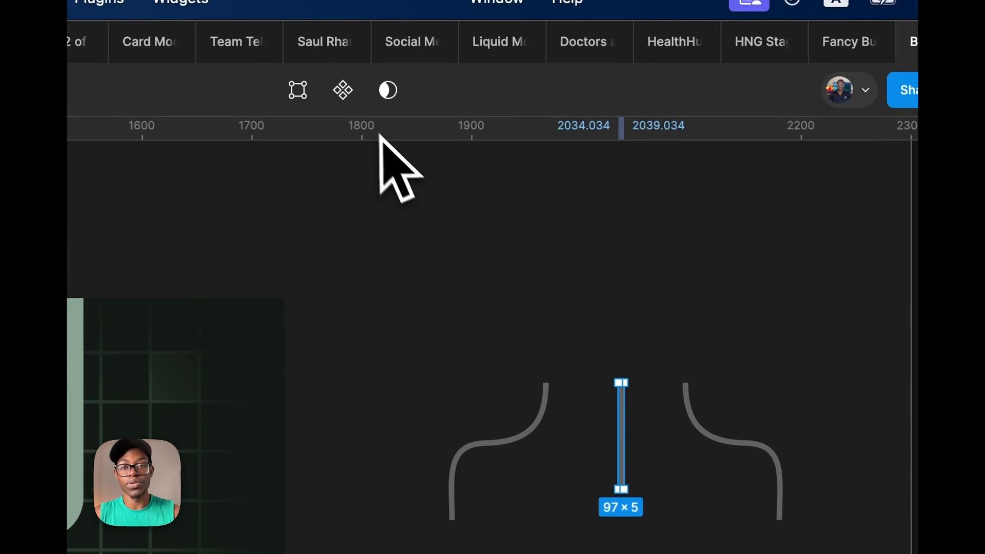
scroll(648, 434, up, 2)
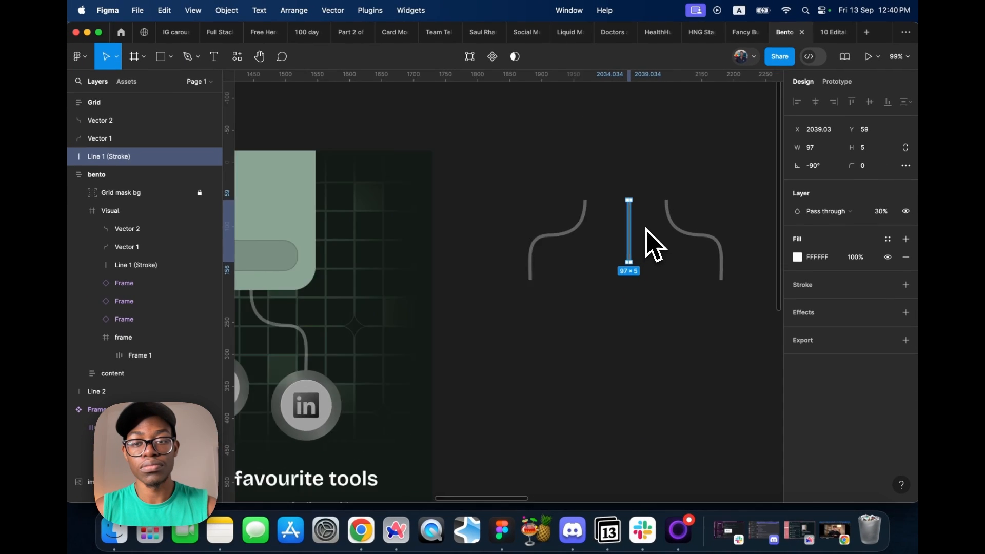
scroll(652, 245, up, 3)
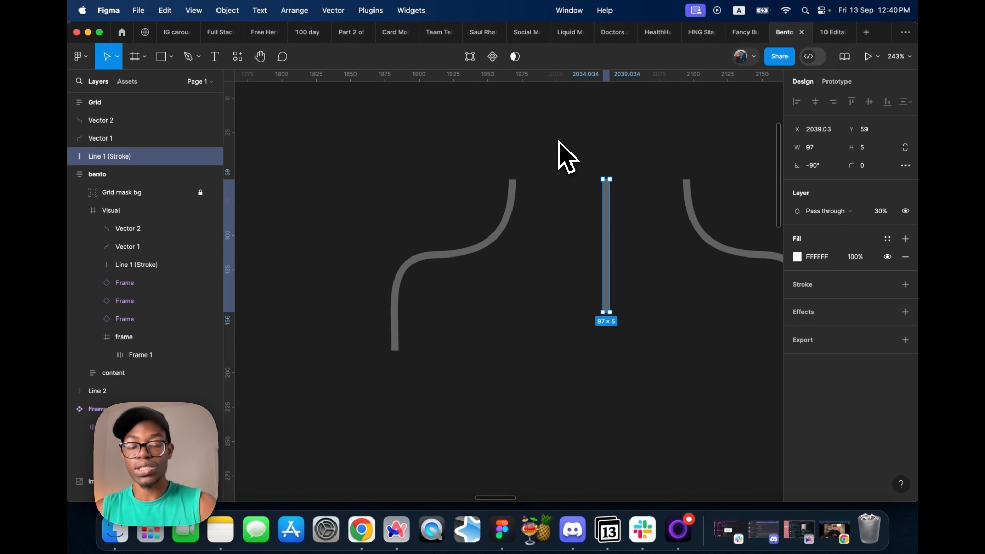
drag(554, 129, 598, 173)
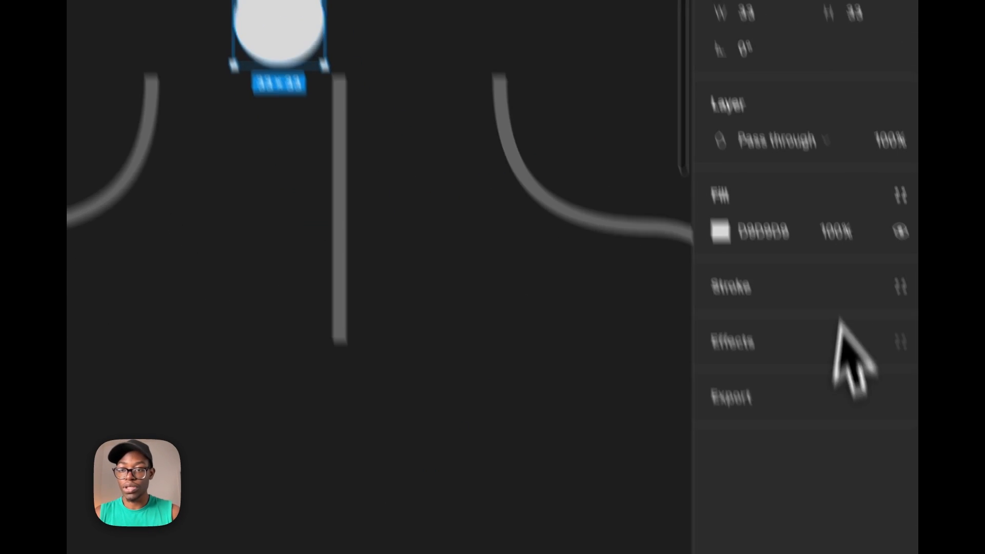
Fill the circle with bright green 59EE8B at 32% opacity, starting from the page color 99DEB1
click(680, 107)
click(626, 476)
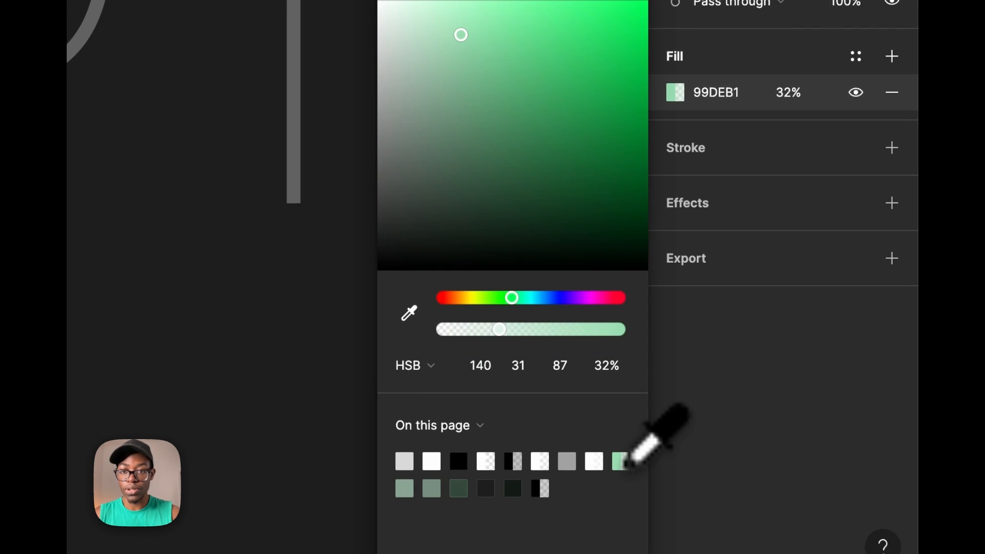
drag(549, 19, 547, 18)
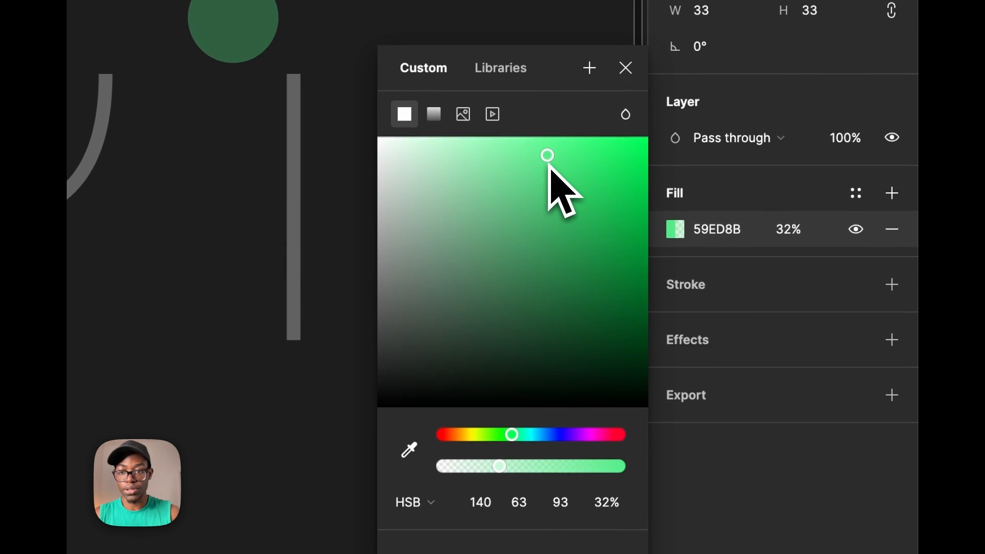
click(737, 341)
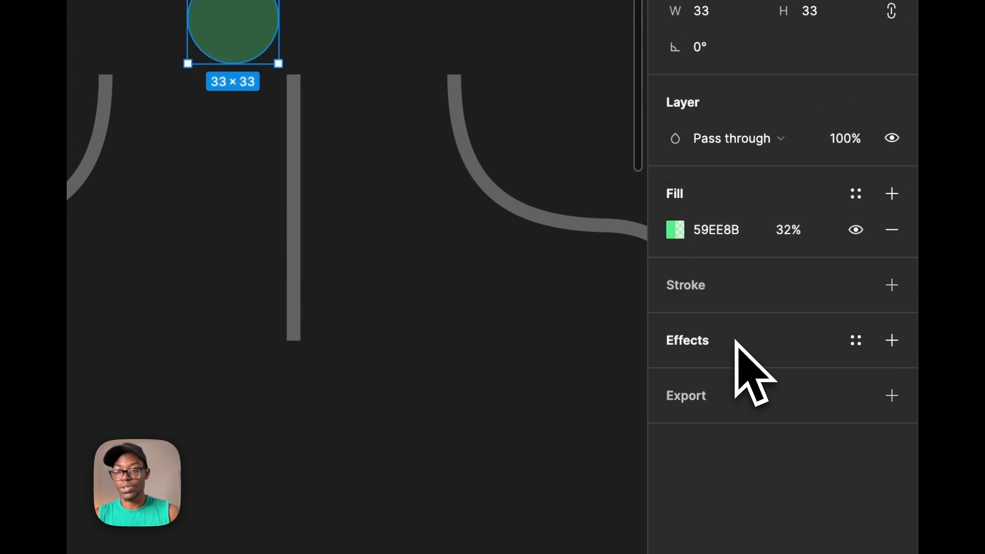
Add a layer blur of 20 to the green circle
click(736, 341)
click(740, 374)
click(751, 419)
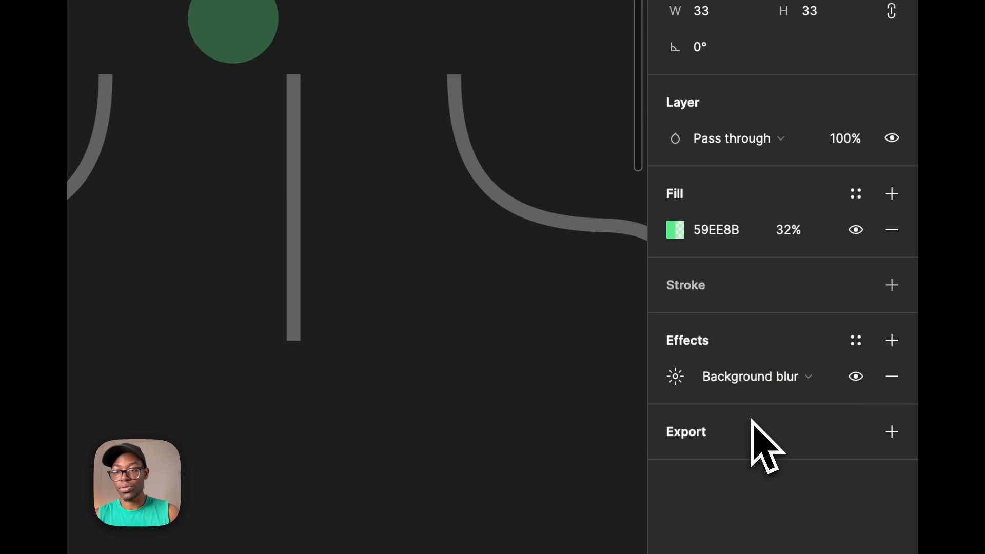
click(752, 385)
click(758, 353)
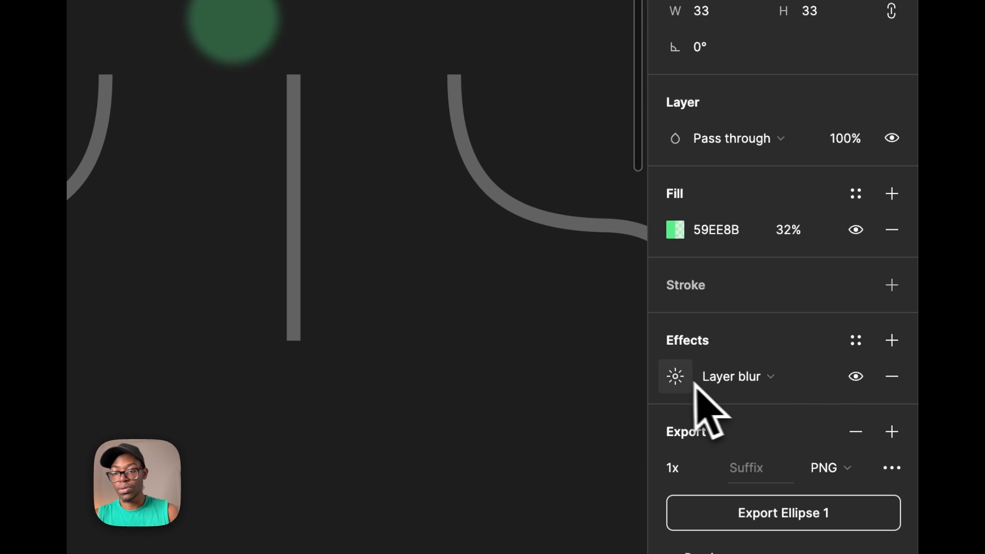
click(680, 384)
key(shift+Up)
key(shift+Up)
key(shift+Up)
key(shift+Up)
key(shift+Up)
key(shift+Up)
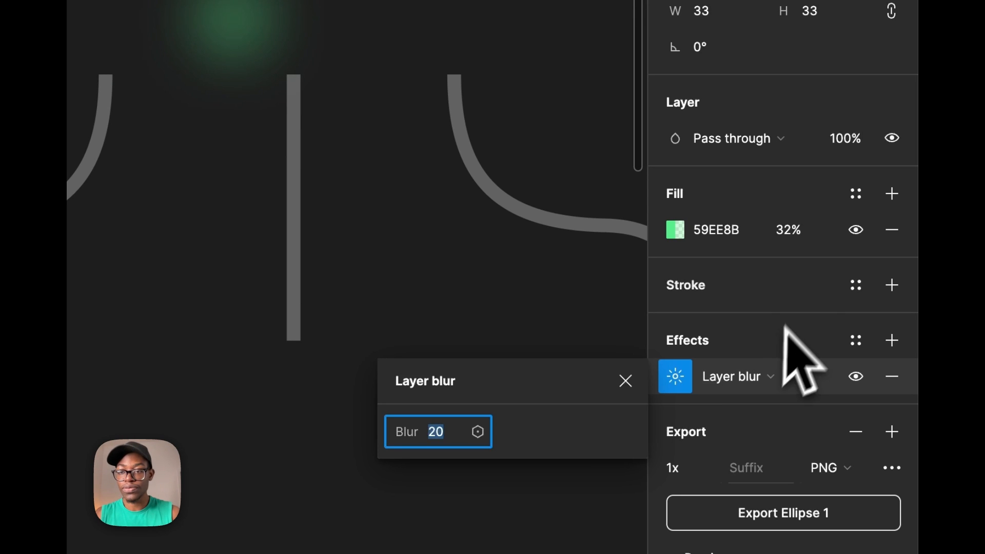
Raise the blurred circle's fill opacity and move it onto the upper end of the middle line
click(792, 232)
key(shift+Up)
key(shift+Up)
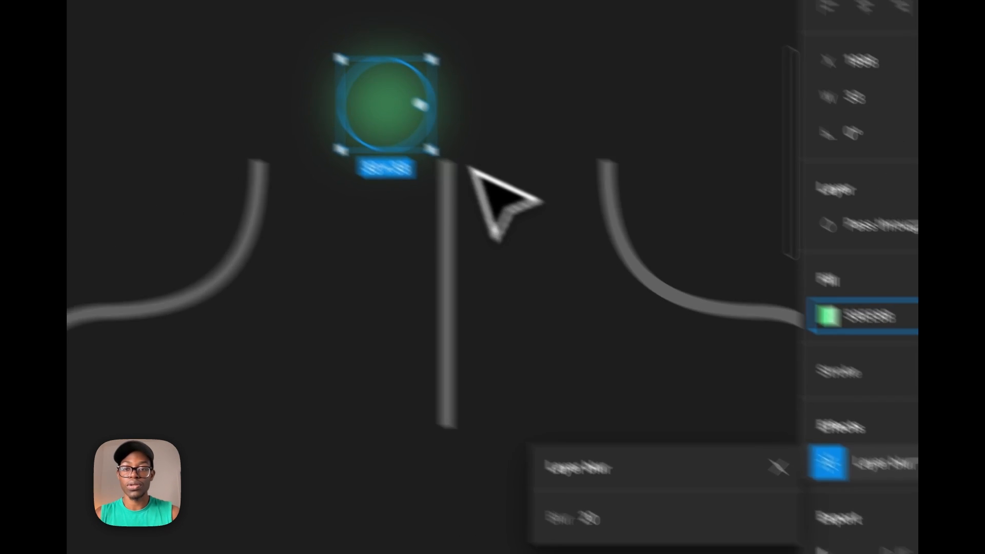
drag(226, 28, 283, 82)
Duplicate the copied middle line in place and rename the lower of the two line layers as back
click(597, 370)
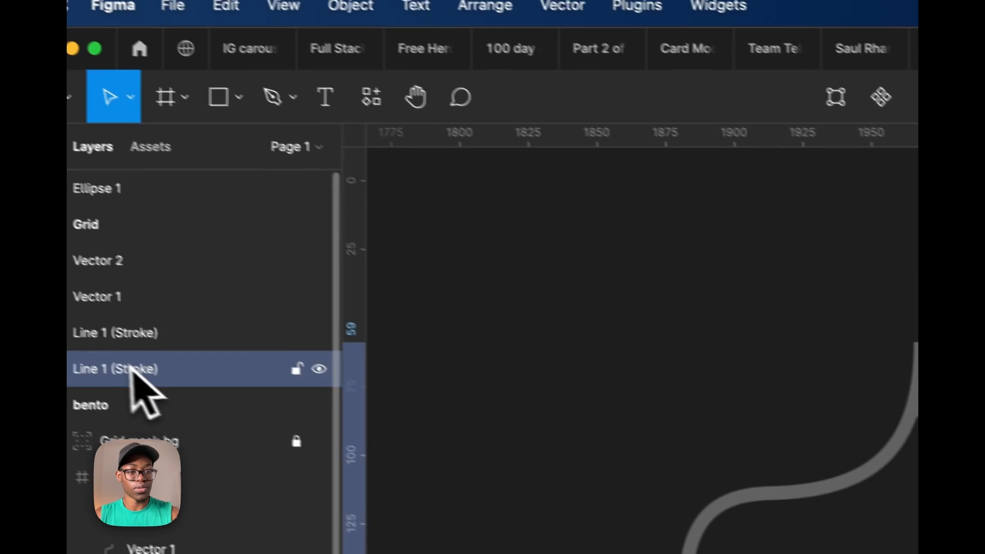
double_click(172, 384)
text(back)
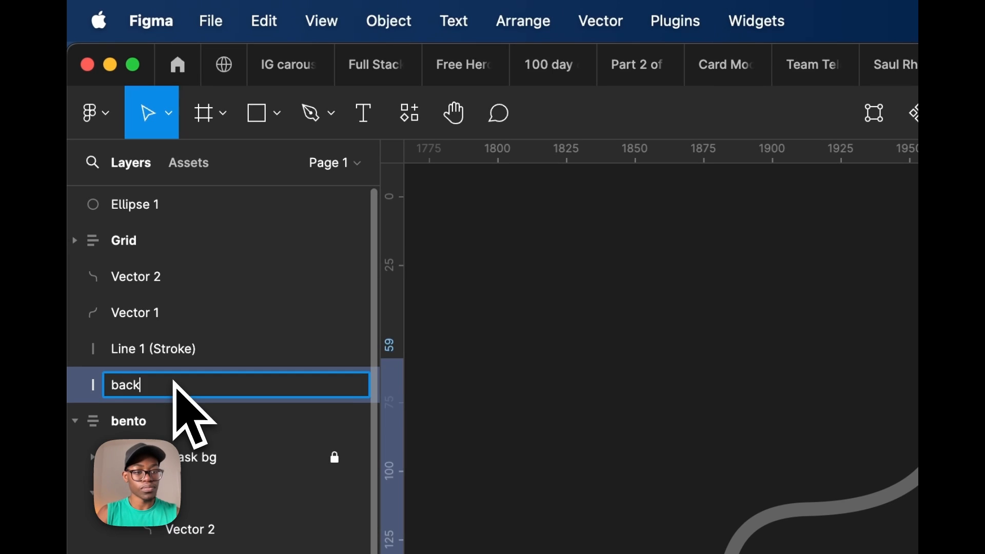
key(Return)
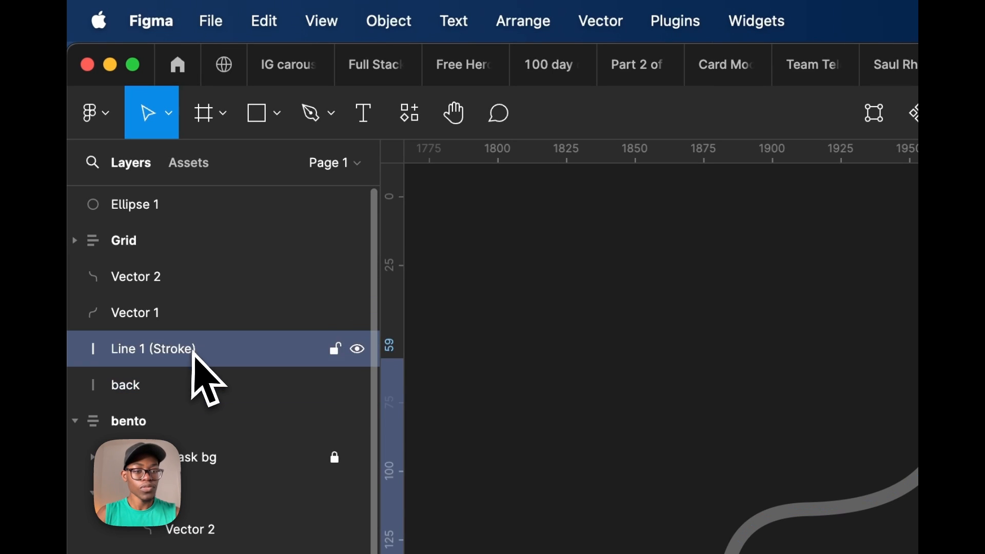
Rename the upper middle-line layer as mask and the lower one as Main linme
double_click(195, 351)
text(mask)
key(Return)
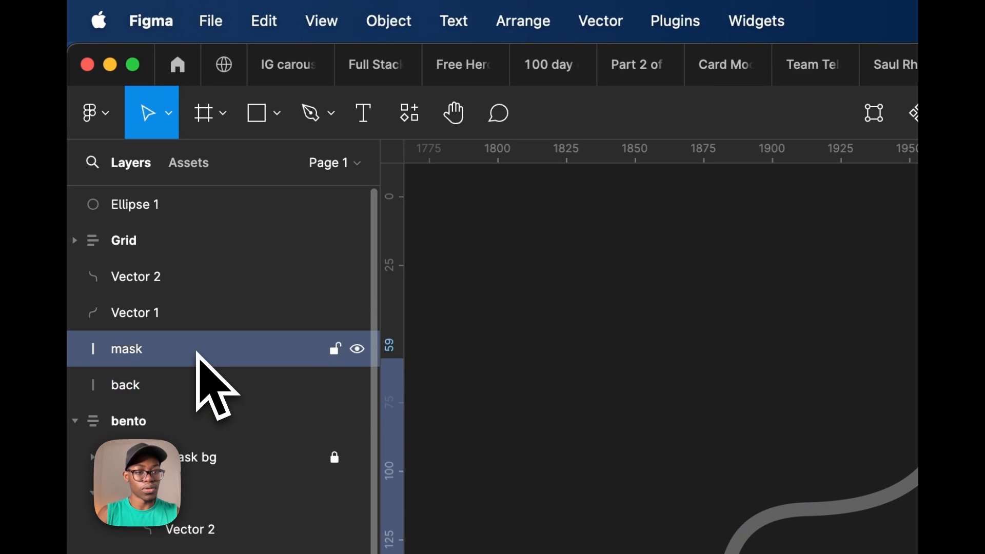
double_click(126, 385)
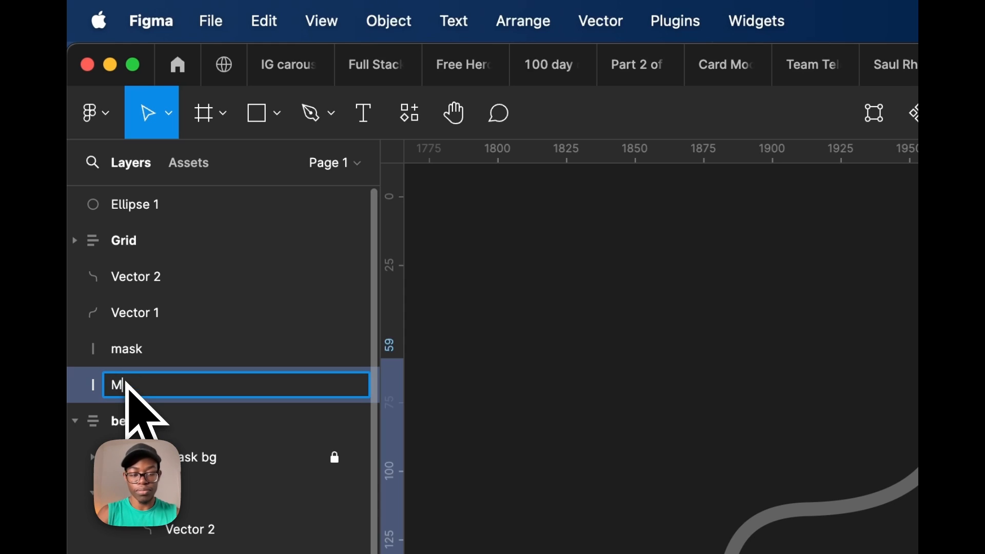
text(Main linme)
key(Return)
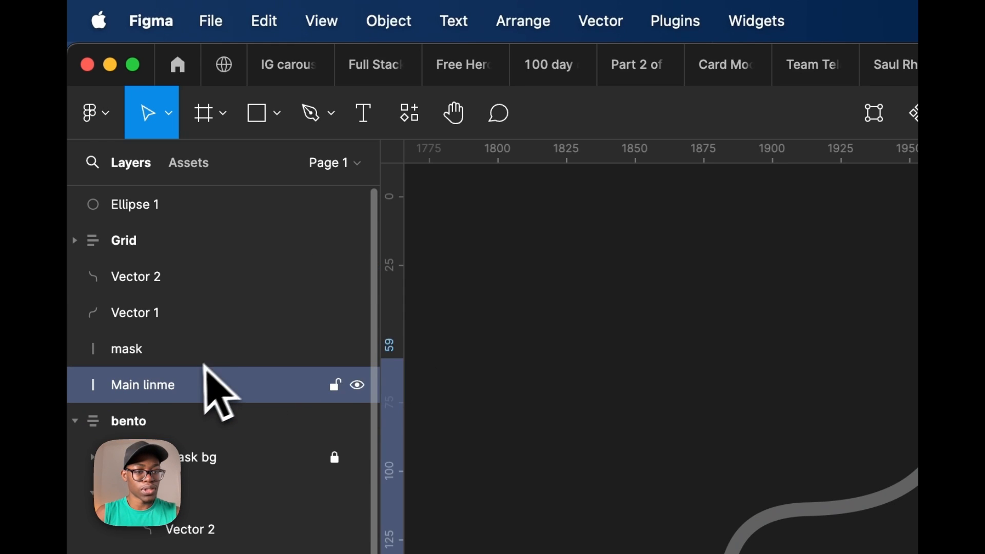
Move the Ellipse 1 layer directly above the mask layer and rename it as glow
click(194, 362)
drag(189, 221, 190, 329)
scroll(190, 329, down, 1)
double_click(139, 268)
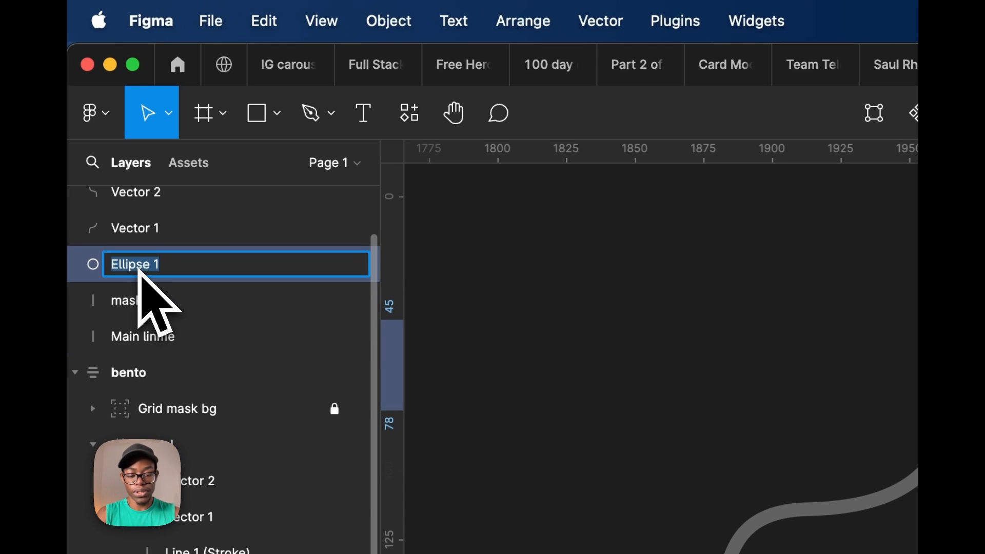
key(Return)
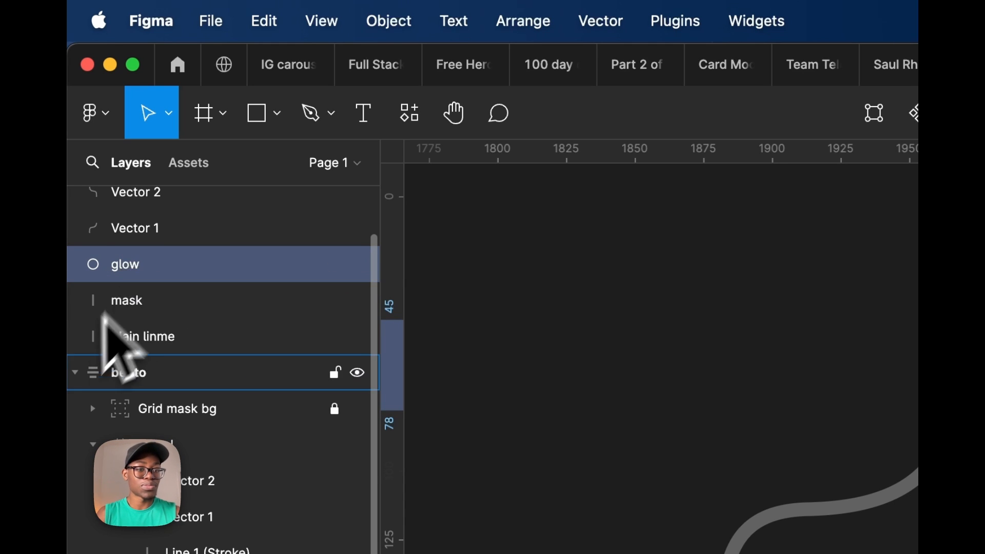
Shift the glow and mask layers slightly left to realign them with the middle line and combine them into a mask group
shift+click(272, 302)
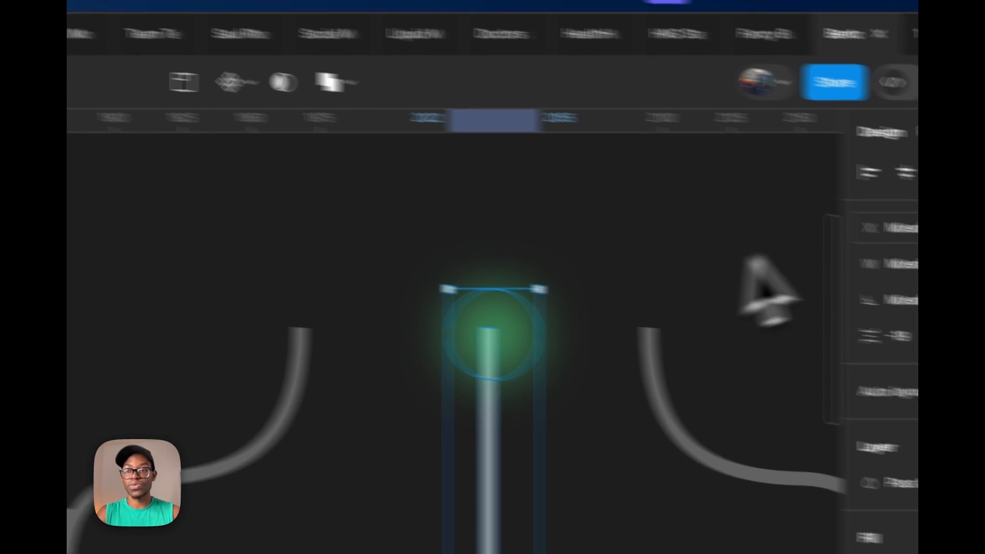
scroll(325, 412, up, 5)
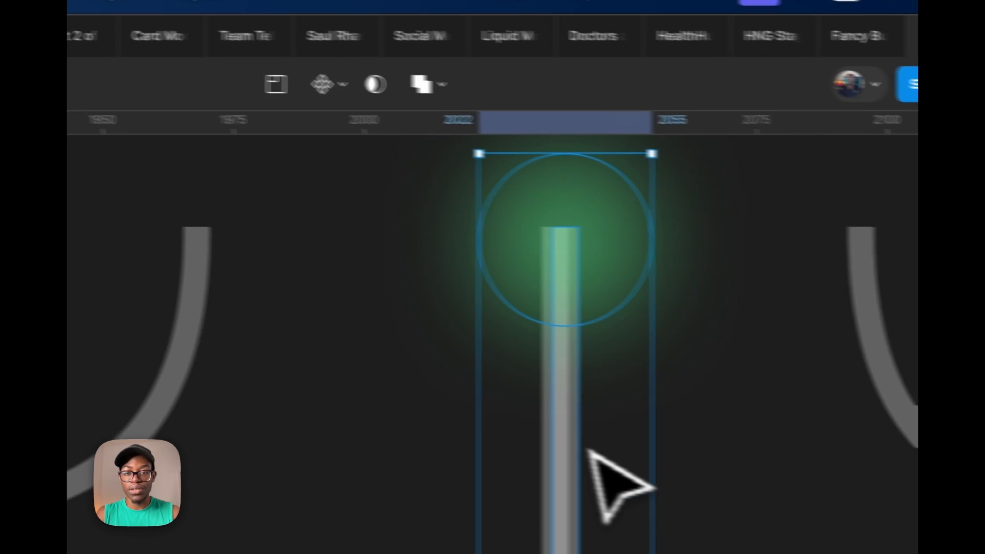
drag(291, 420, 277, 419)
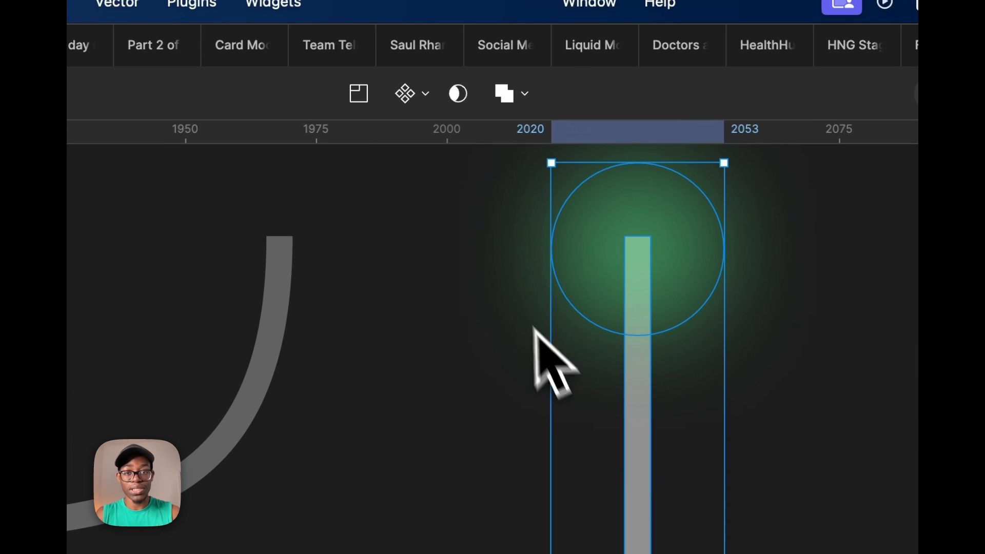
click(458, 95)
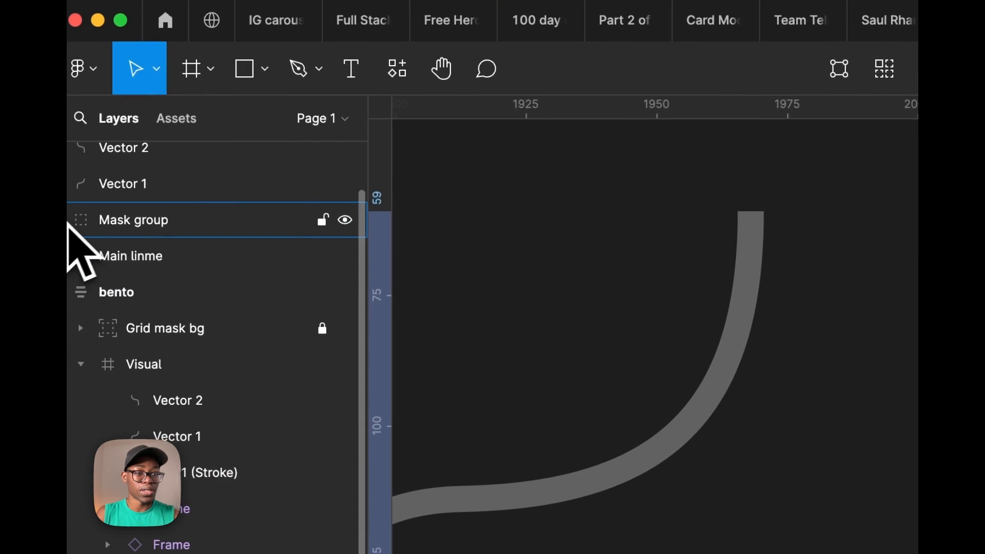
Rename the new mask group as line mid
double_click(184, 219)
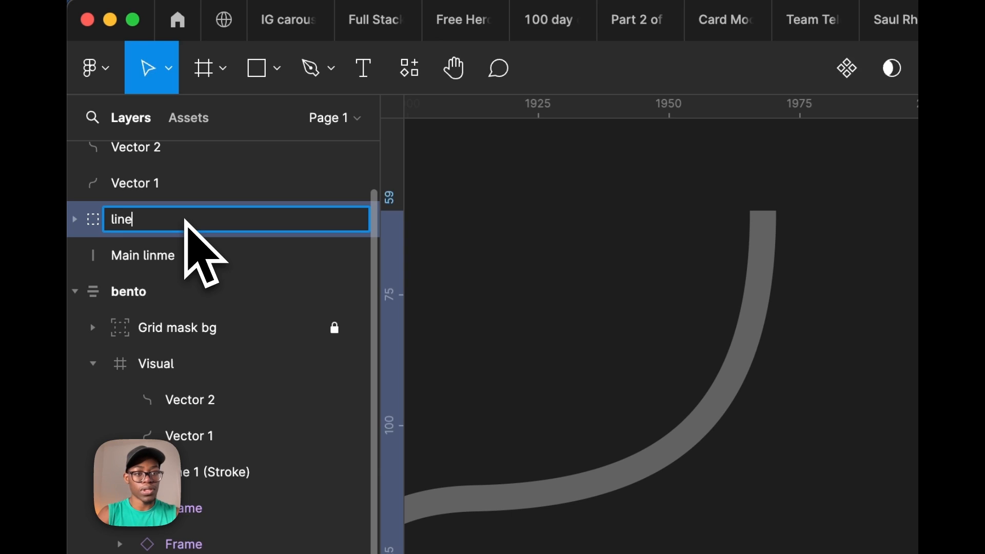
text(line one)
key(BackSpace)
key(BackSpace)
key(BackSpace)
text(mid)
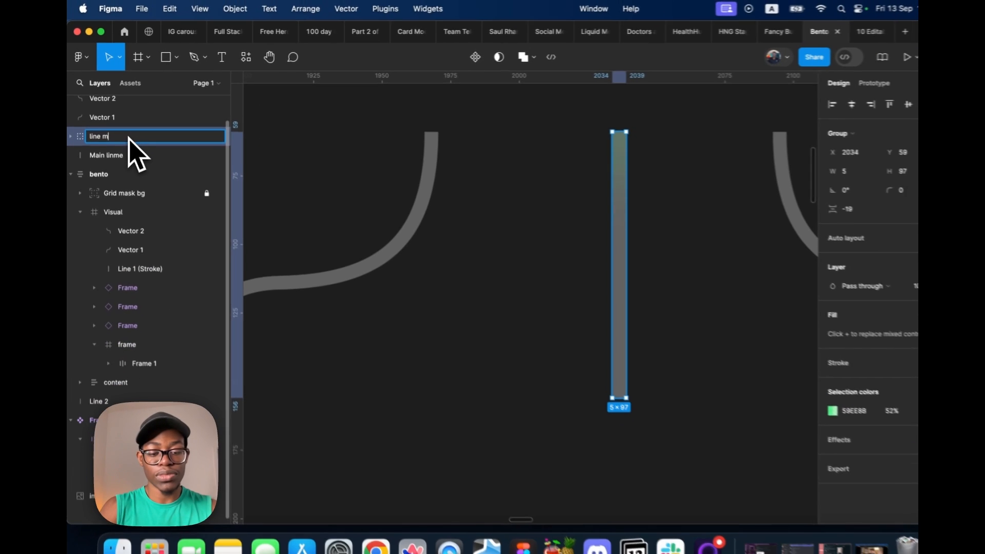
key(Return)
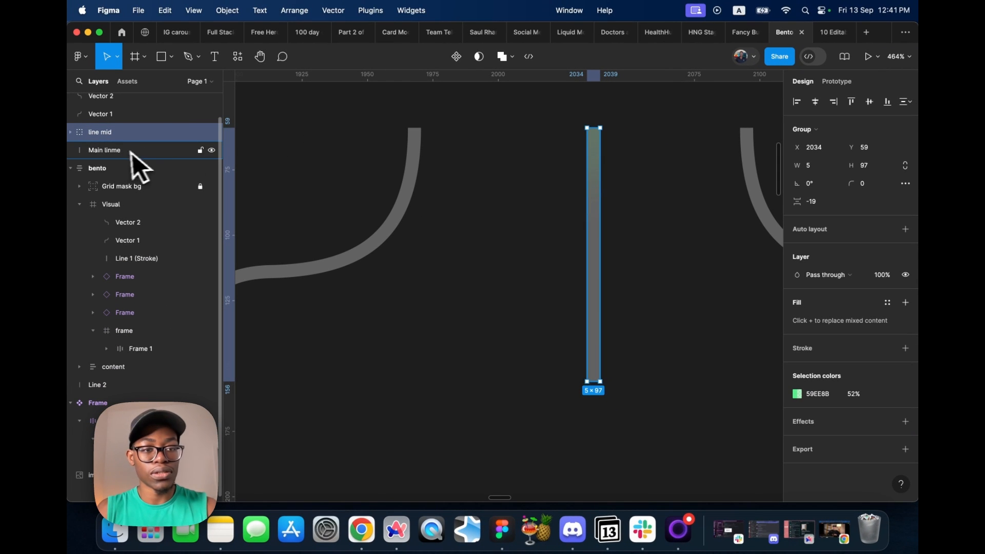
Set the glow's fill opacity to 100% inside the line mid group and hide the Main linme layer
click(71, 132)
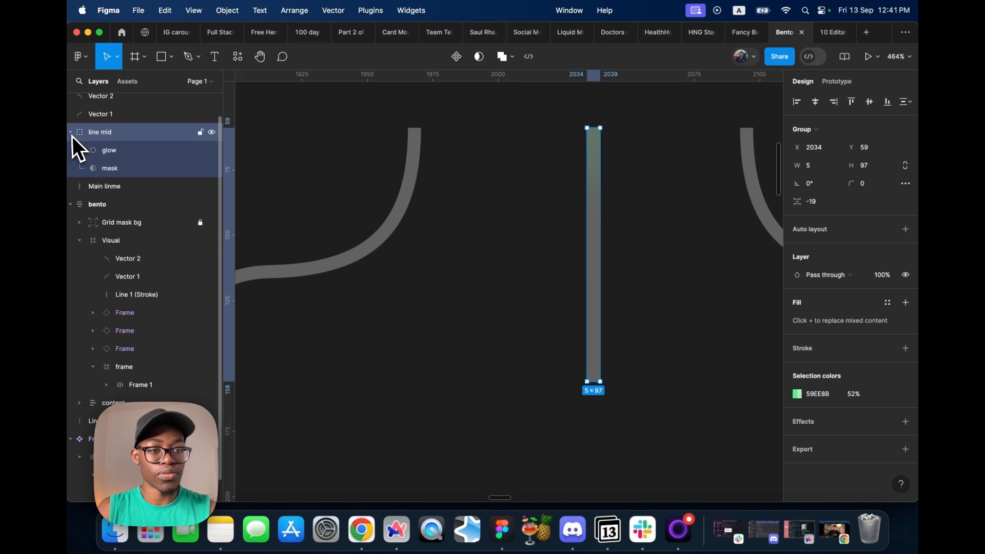
click(109, 150)
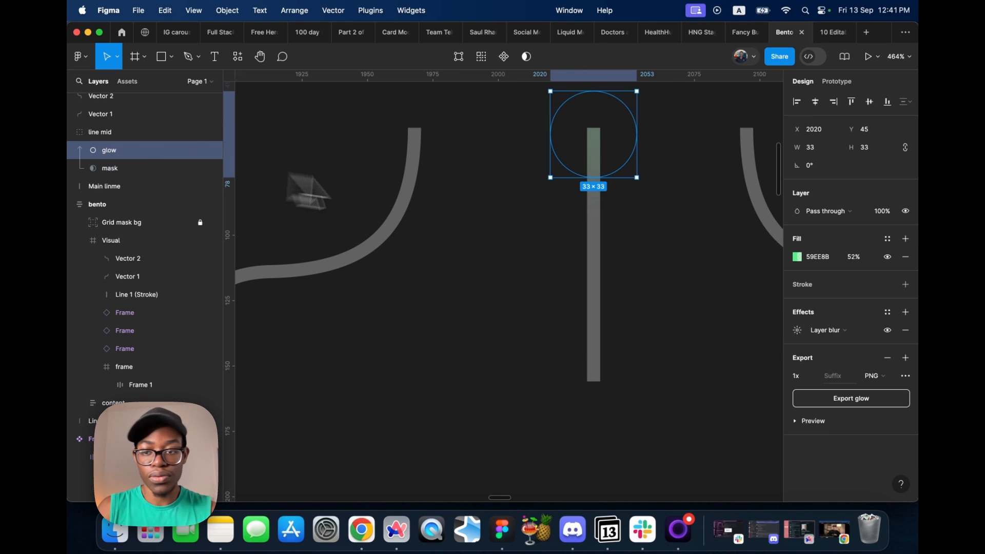
click(857, 261)
key(shift+Up)
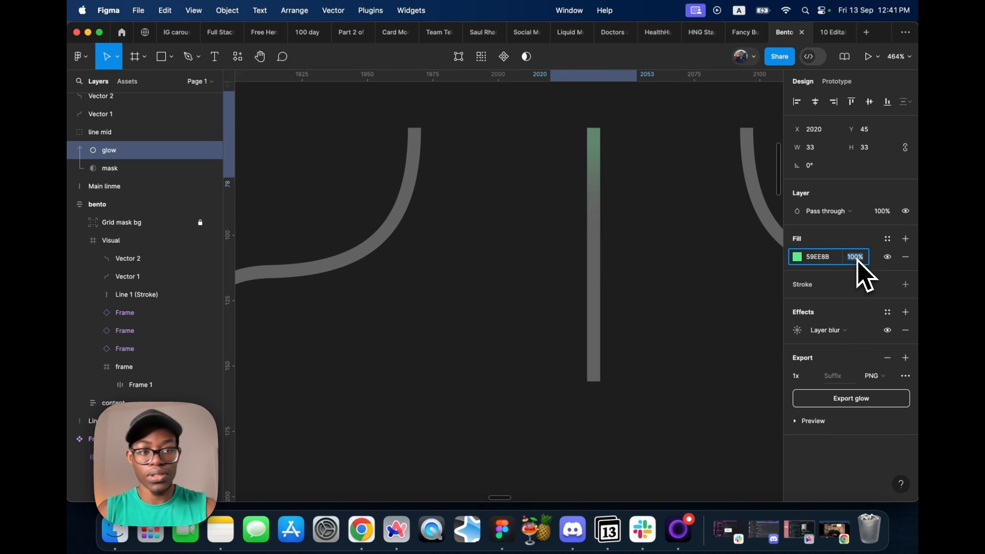
click(121, 185)
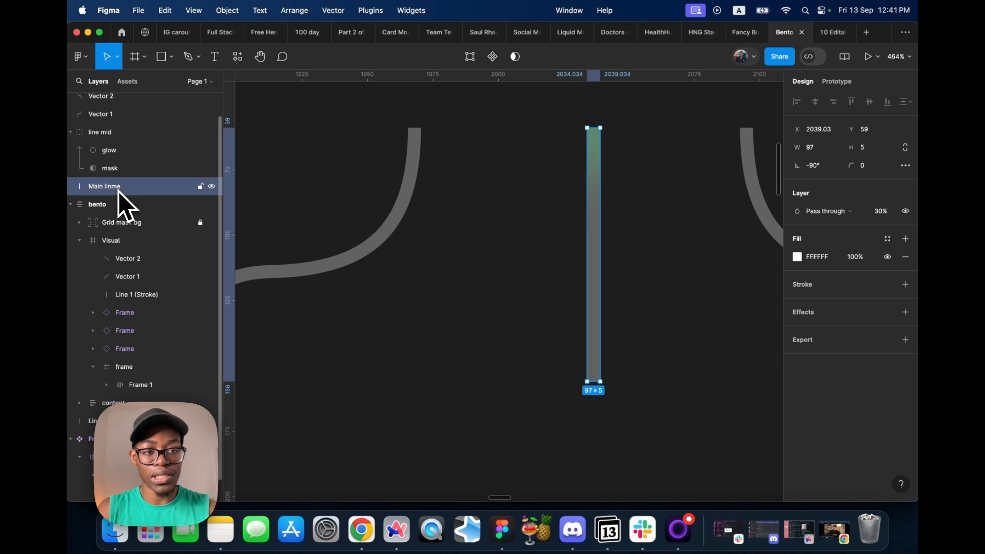
click(905, 211)
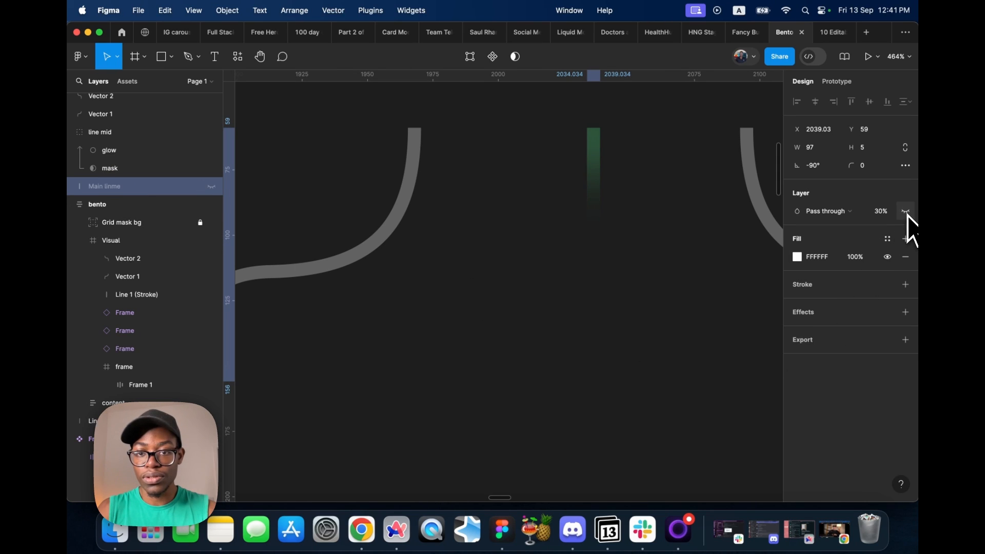
Slide the glow up and down along the masked middle line to test the mask, and undo the last moves
click(592, 151)
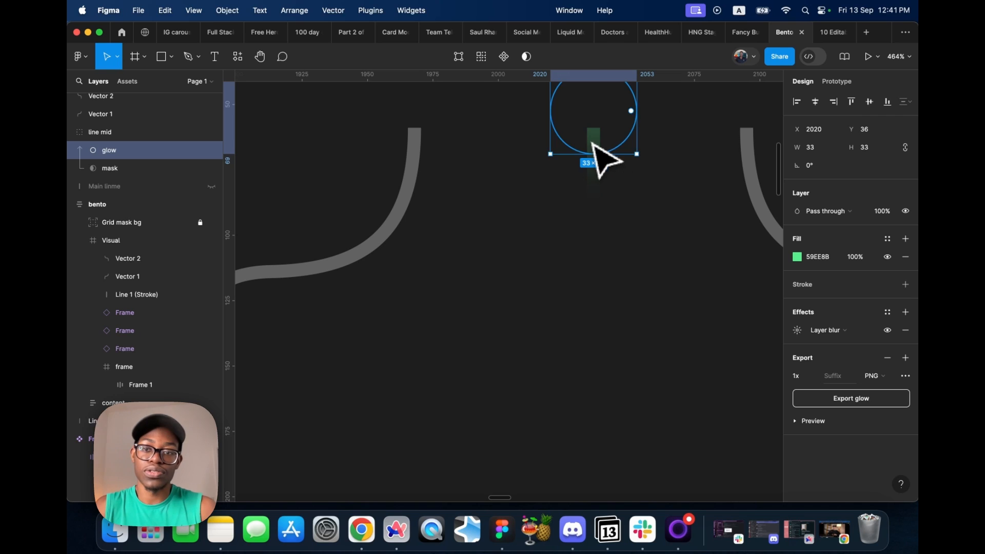
drag(594, 162, 593, 291)
drag(592, 356, 587, 267)
key(super+z)
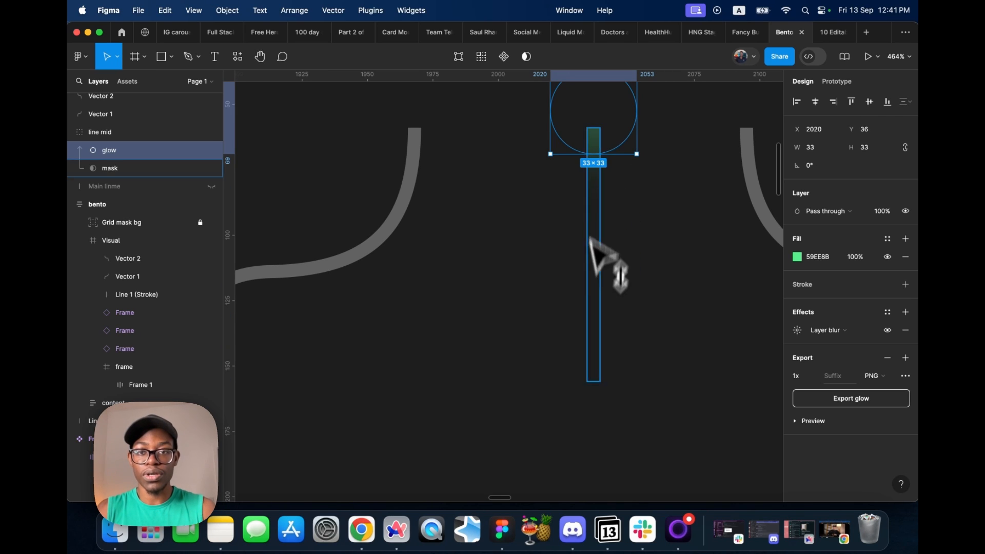
Turn the line mid group into a component, add a second variant, and apply auto layout to the component set
click(117, 135)
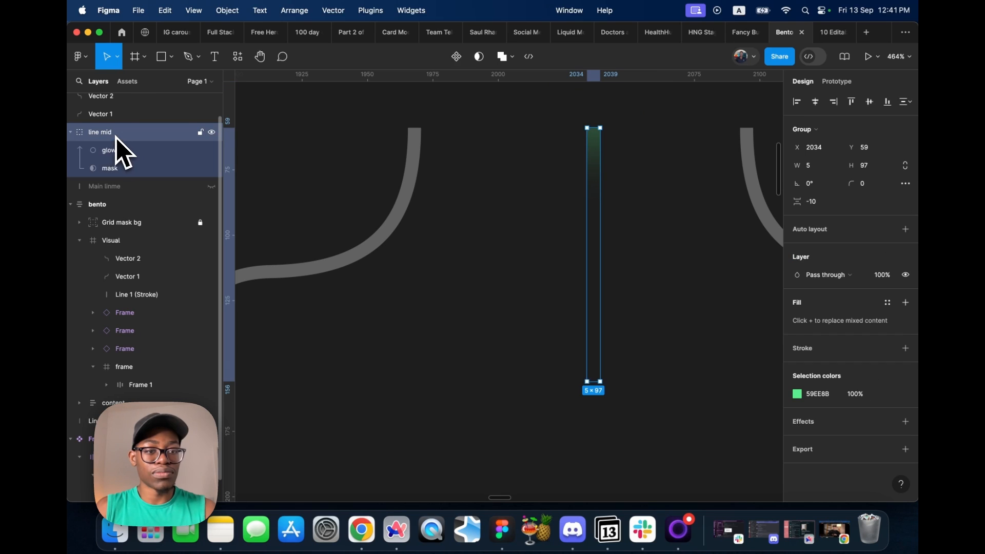
click(456, 56)
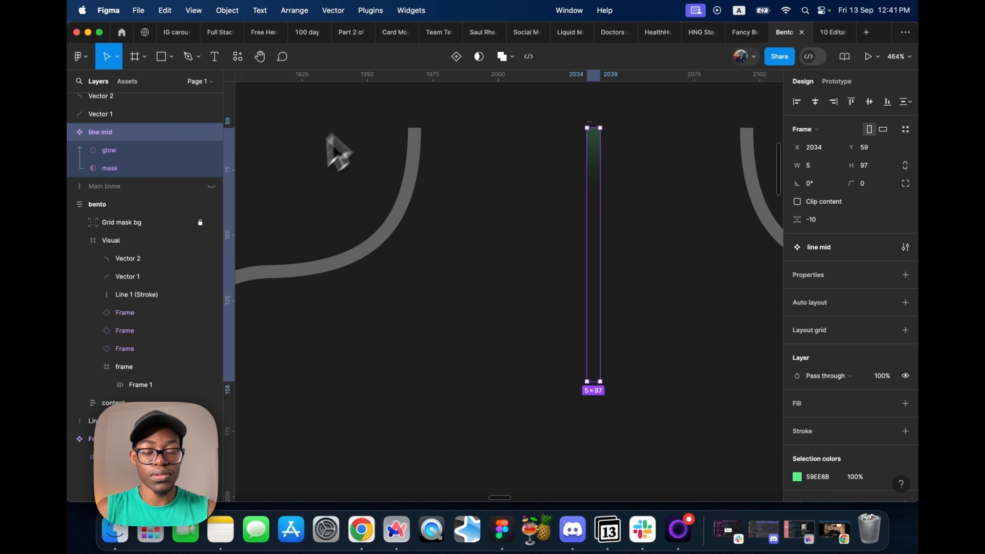
scroll(308, 195, down, 3)
click(454, 58)
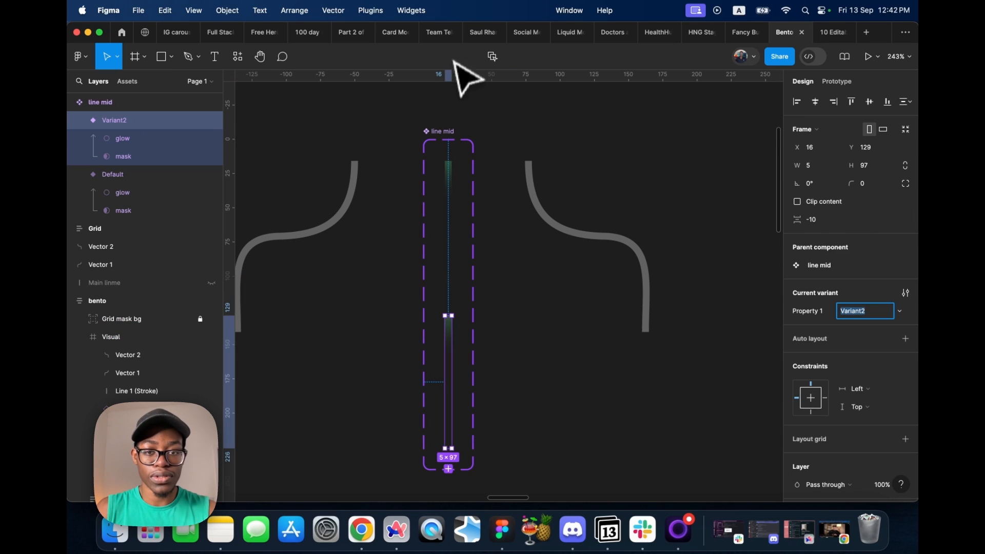
click(434, 135)
key(shift+a)
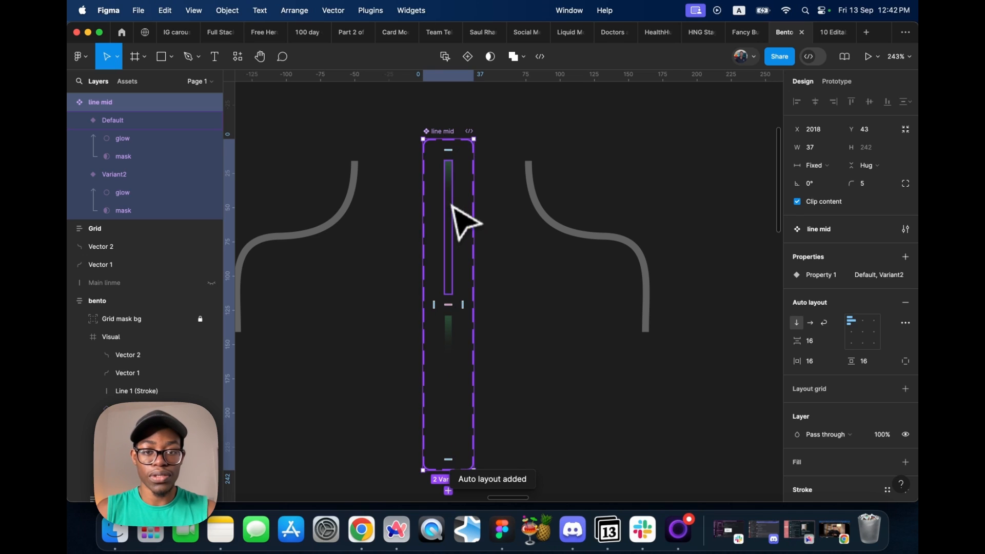
Move the Default variant's glow above its line to Y -47 and the Variant2 glow below its line to Y 113
super+click(449, 178)
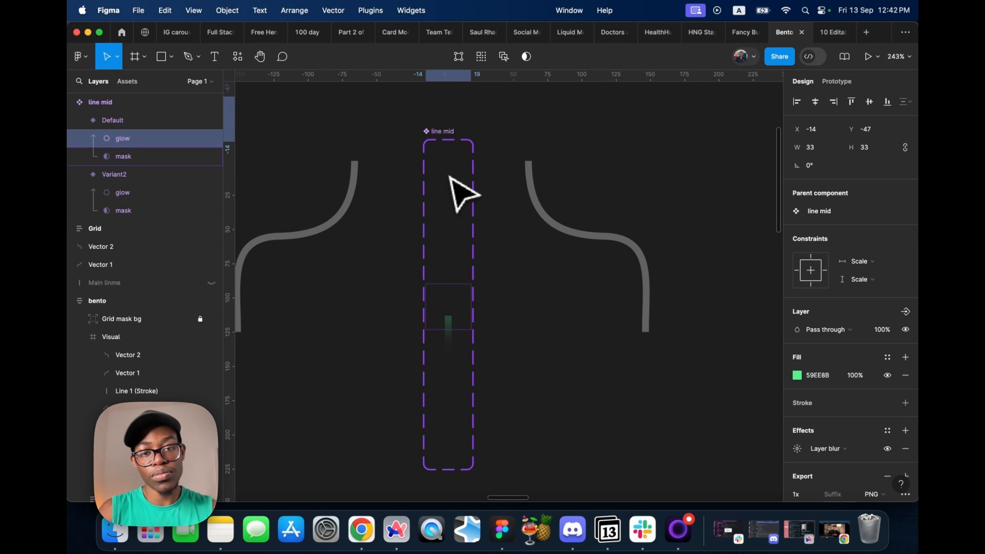
super+click(451, 330)
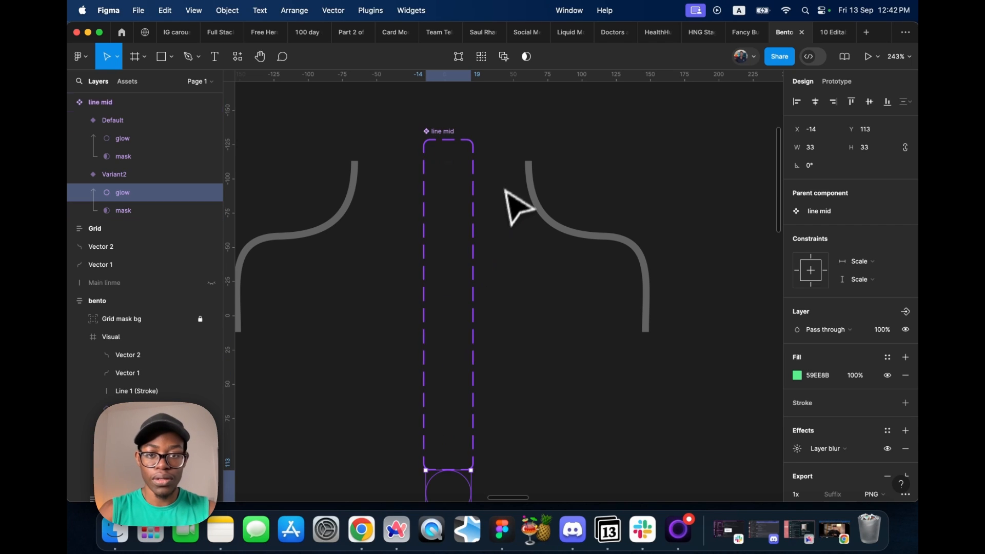
Add a prototype connection from the Default variant to Variant2, triggered after a delay of 100 ms
click(450, 210)
click(837, 83)
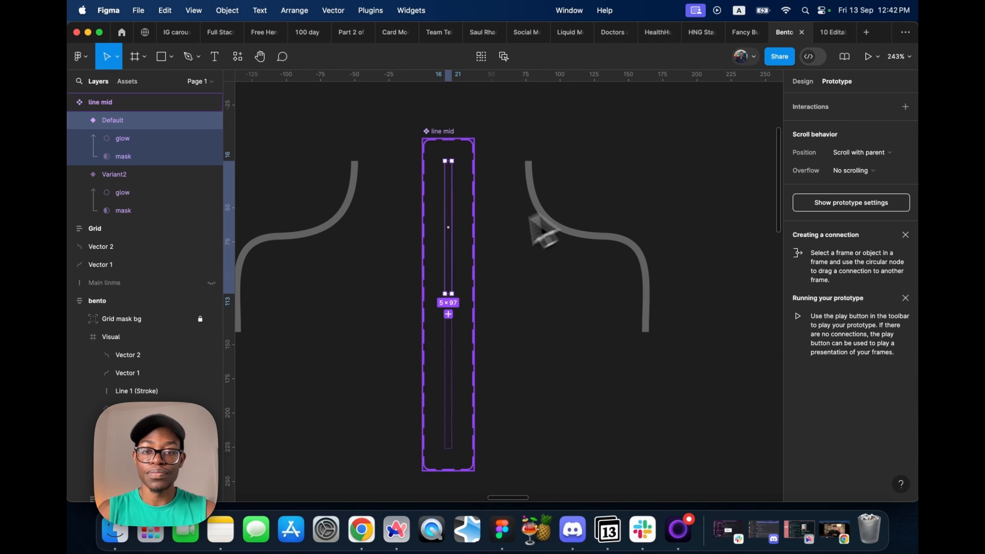
drag(451, 227, 463, 256)
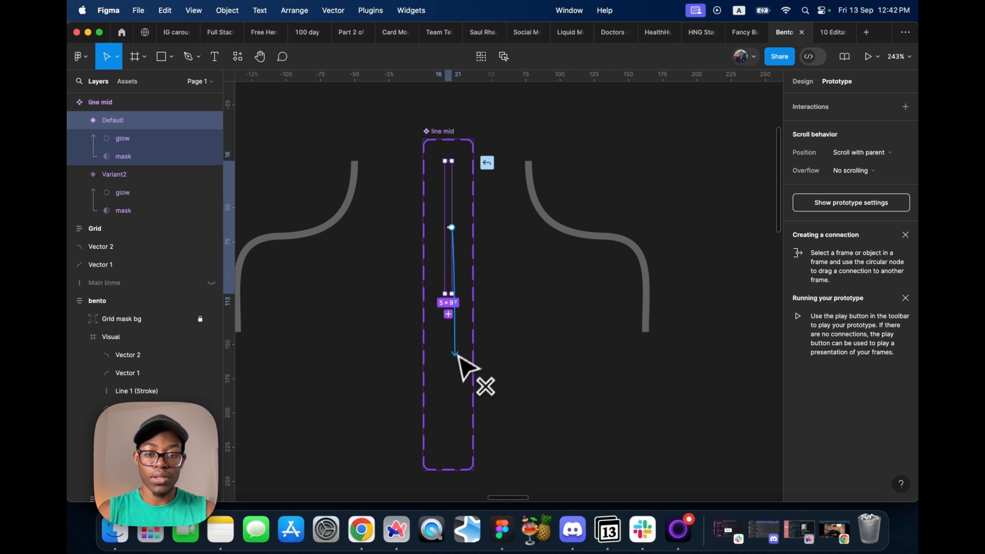
drag(458, 356, 449, 375)
click(421, 350)
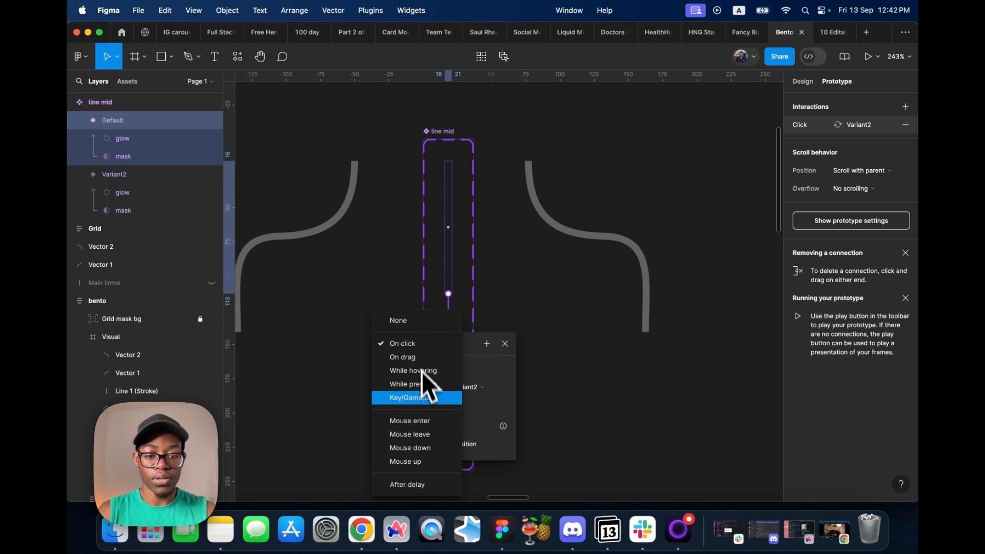
scroll(446, 394, down, 5)
click(413, 166)
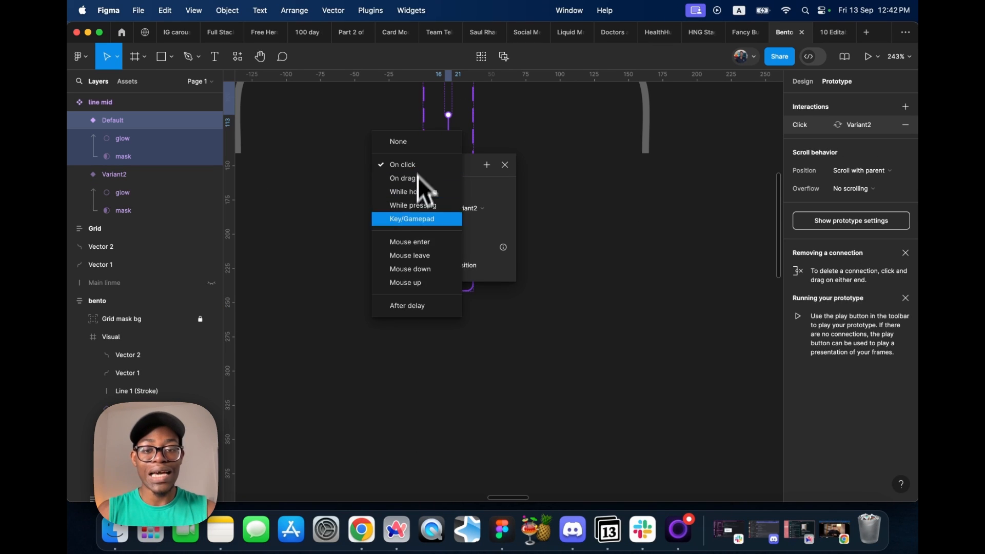
click(416, 303)
click(399, 183)
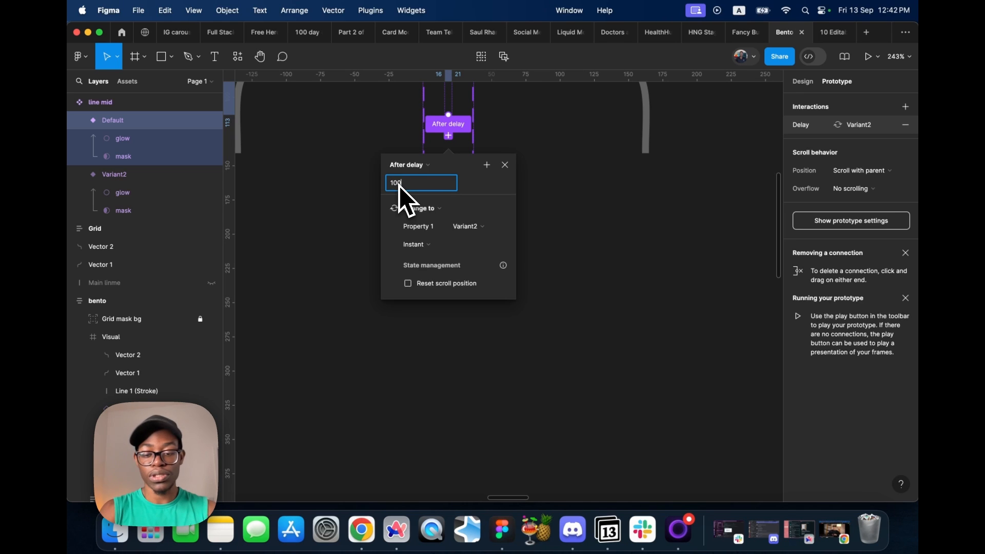
key(Return)
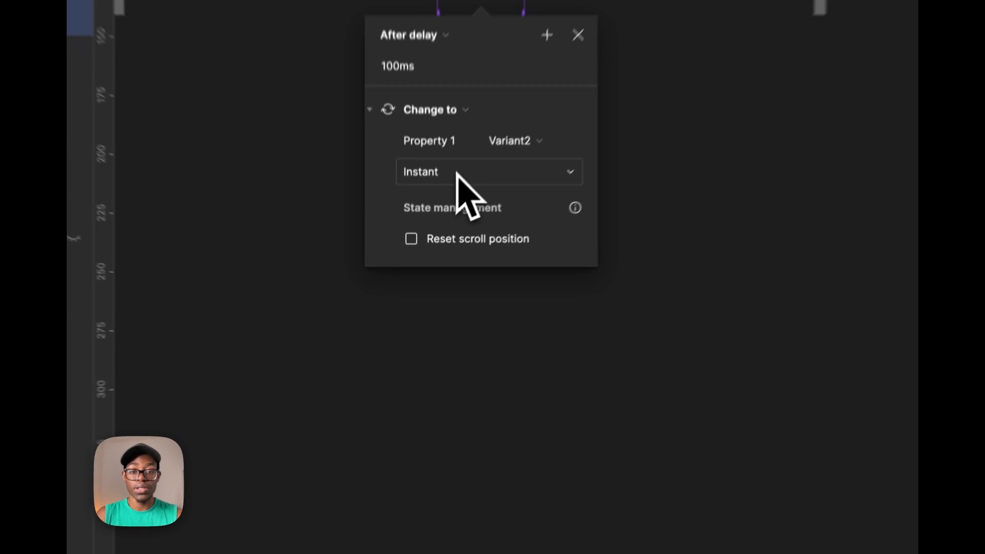
Set the Default-to-Variant2 transition to Smart animate with the Slow easing and a duration of 1800 ms
click(435, 245)
click(460, 272)
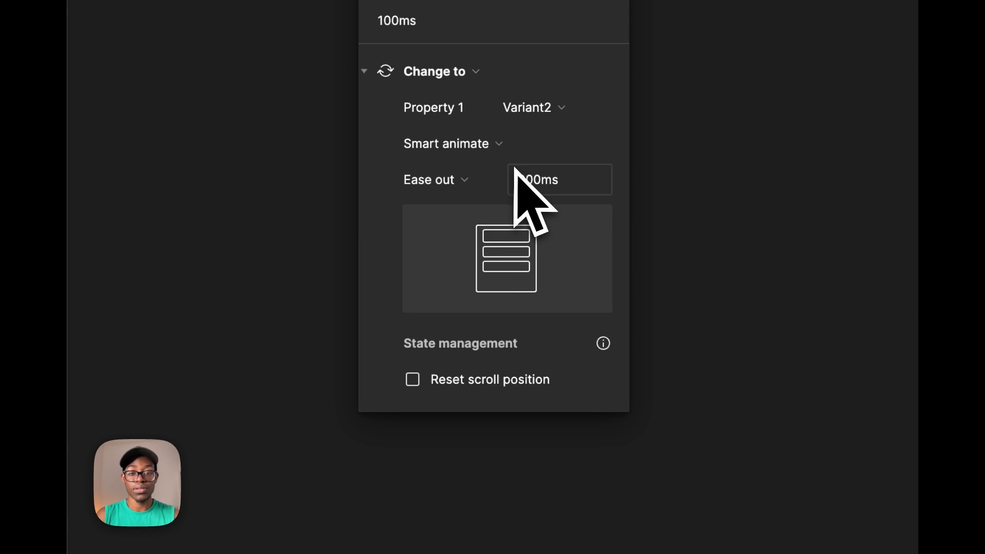
click(482, 180)
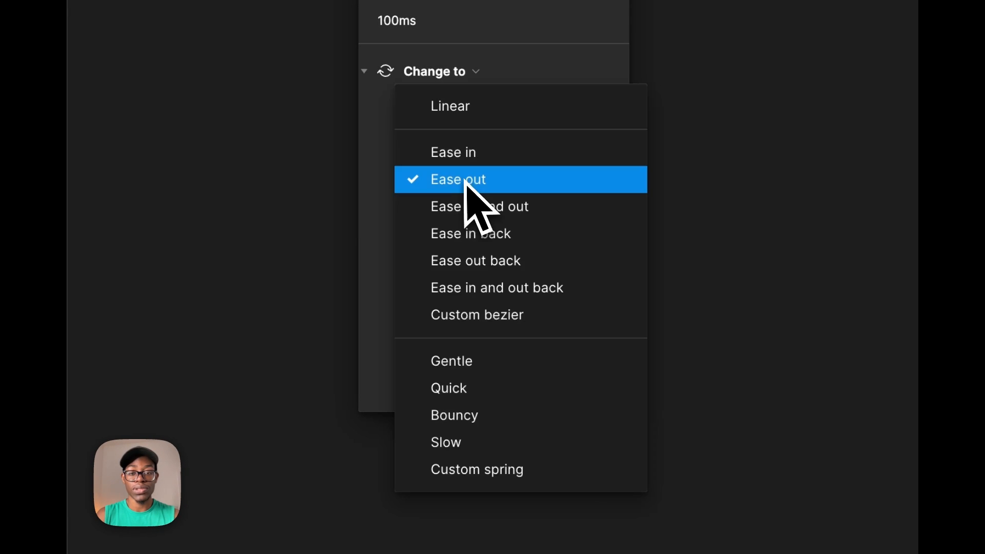
click(472, 441)
click(524, 180)
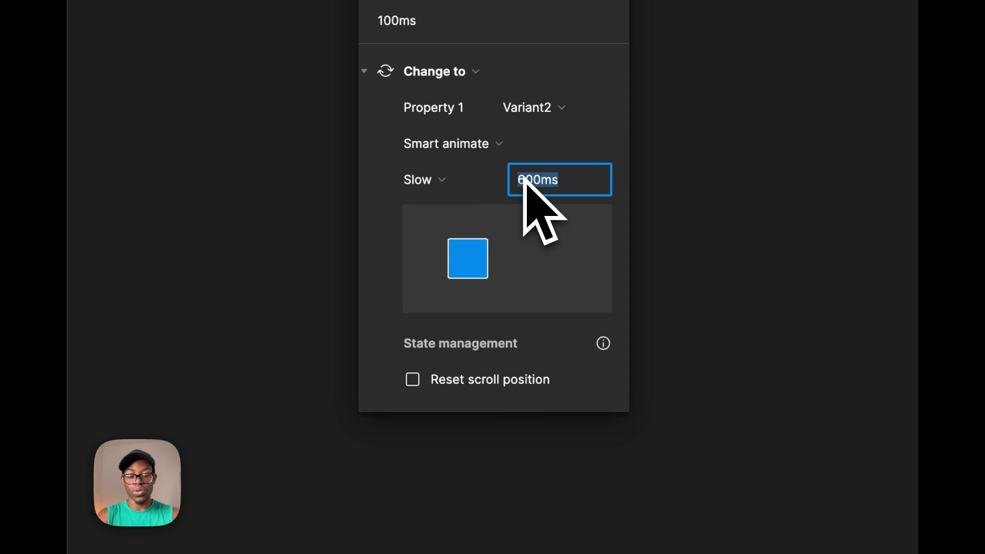
key(Return)
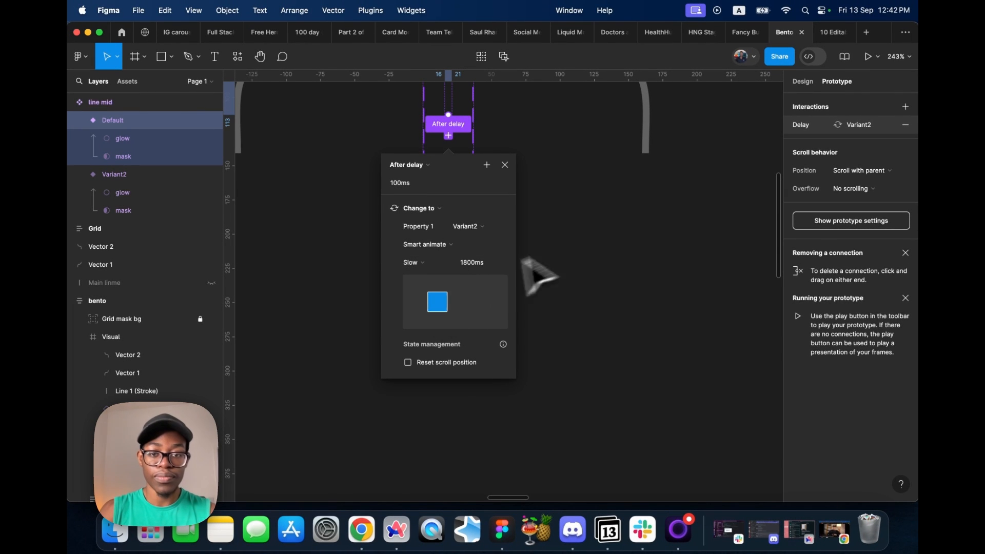
Connect Variant2 back to the Default variant with an after-delay trigger of 1 ms
click(595, 232)
click(453, 224)
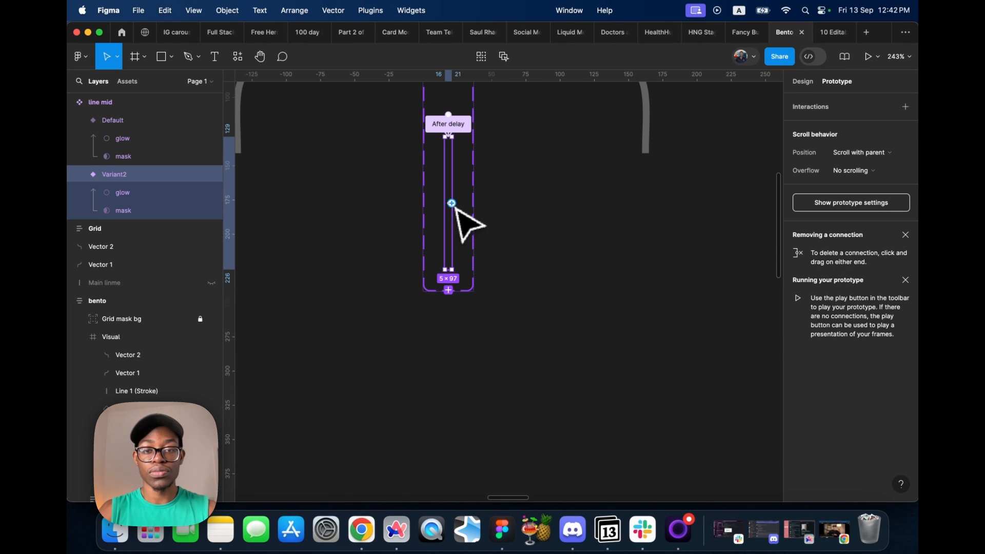
drag(451, 203, 453, 125)
click(415, 253)
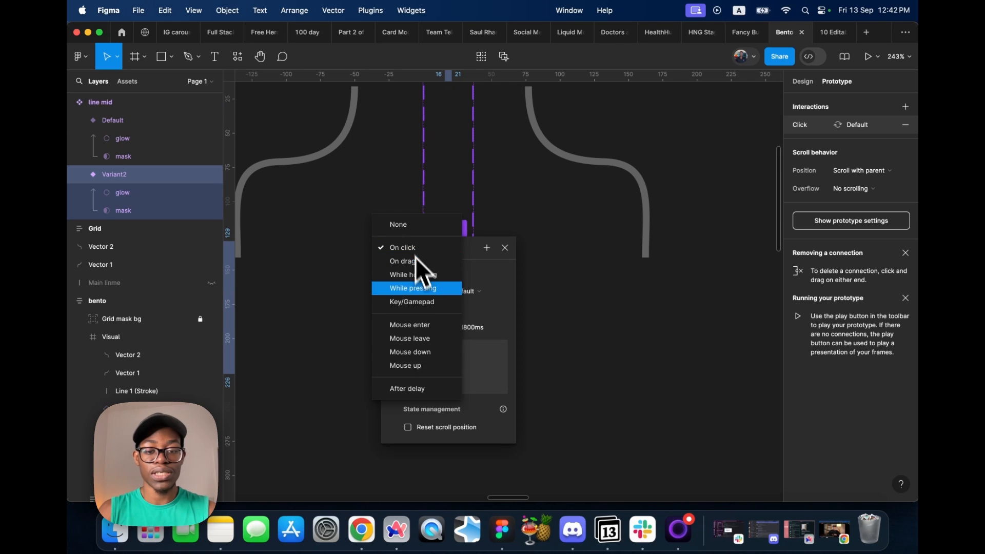
click(433, 393)
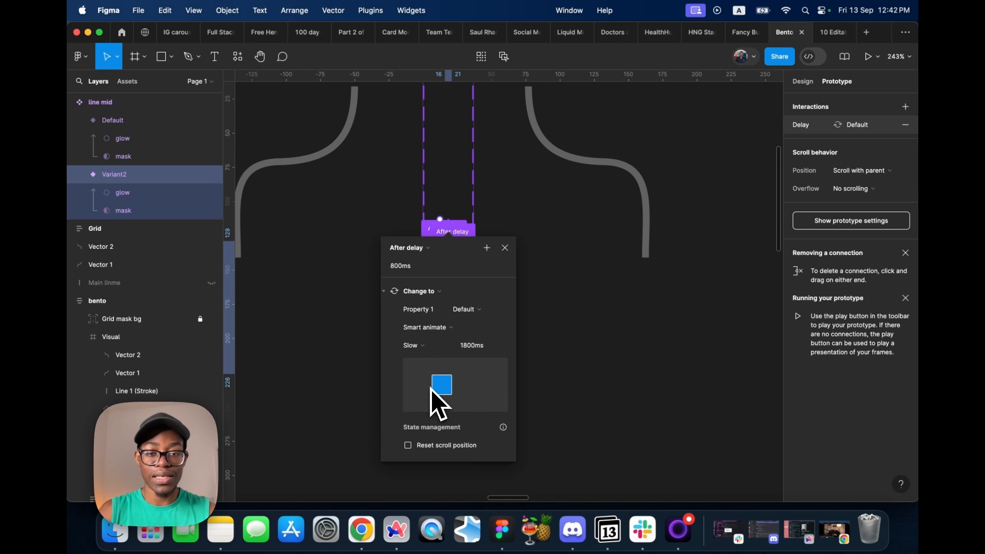
click(420, 266)
text(1)
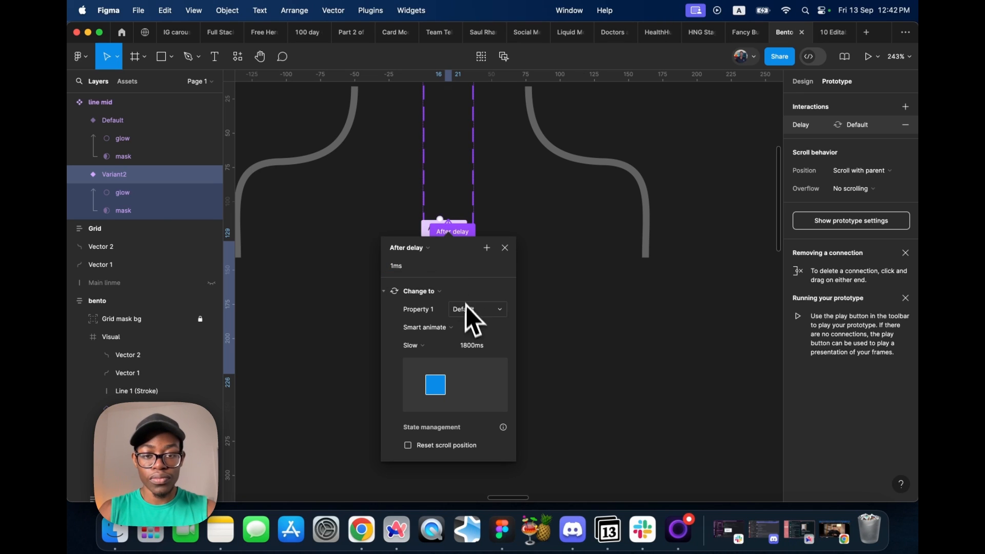
click(450, 109)
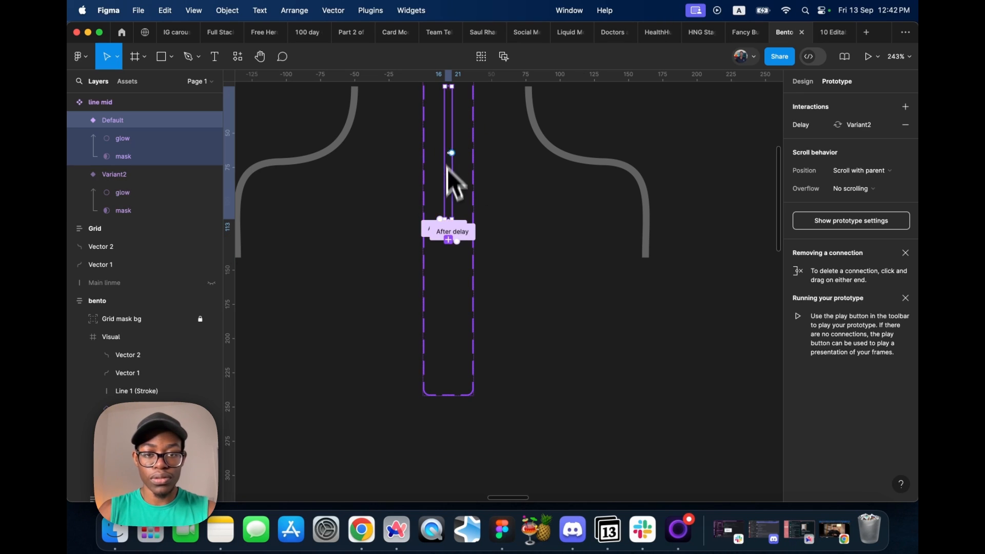
Set the after-delay trigger of the Default-to-Variant2 connection to 1 ms
click(433, 229)
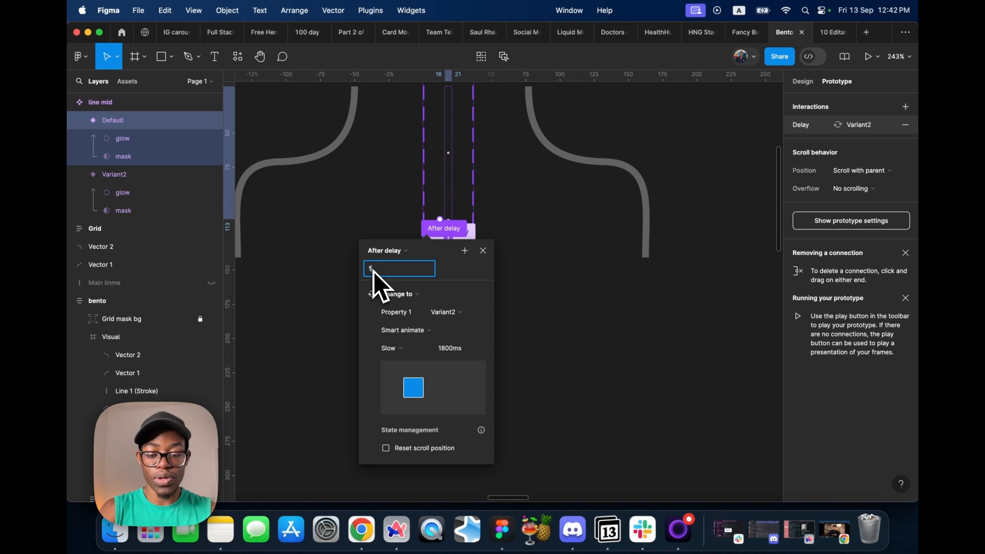
click(373, 271)
text(1)
key(Return)
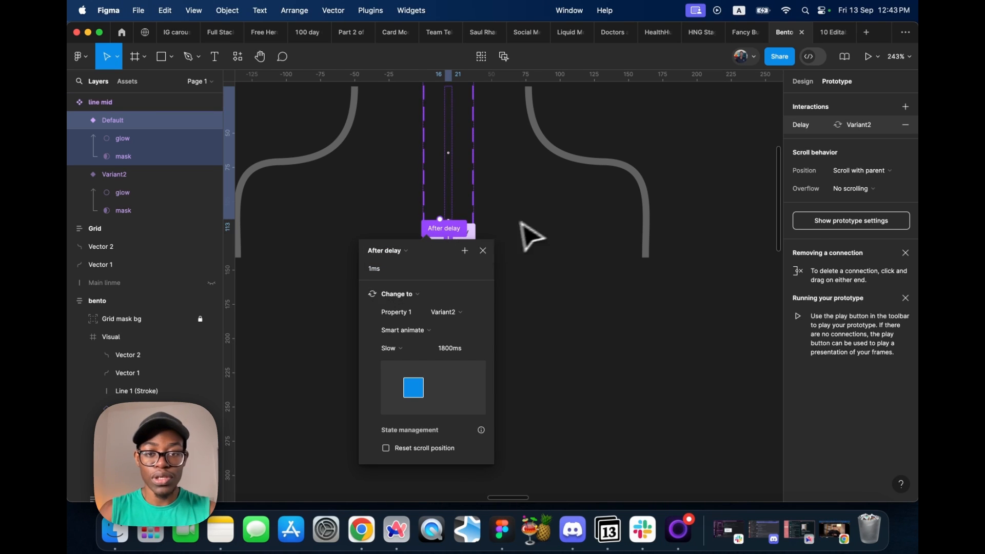
click(530, 237)
Set the Variant2-to-Default connection to a delay of 100 ms and an Instant transition
click(471, 239)
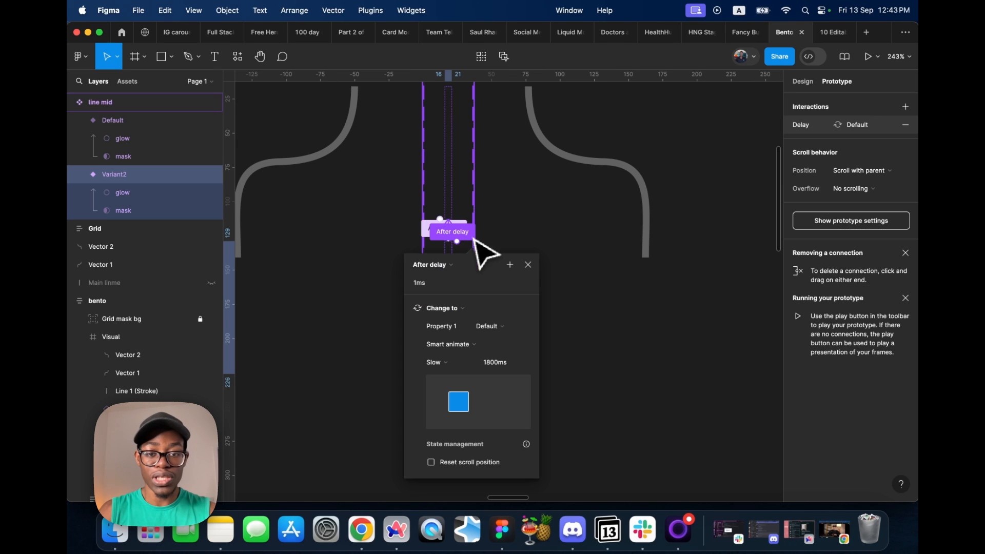
text(100)
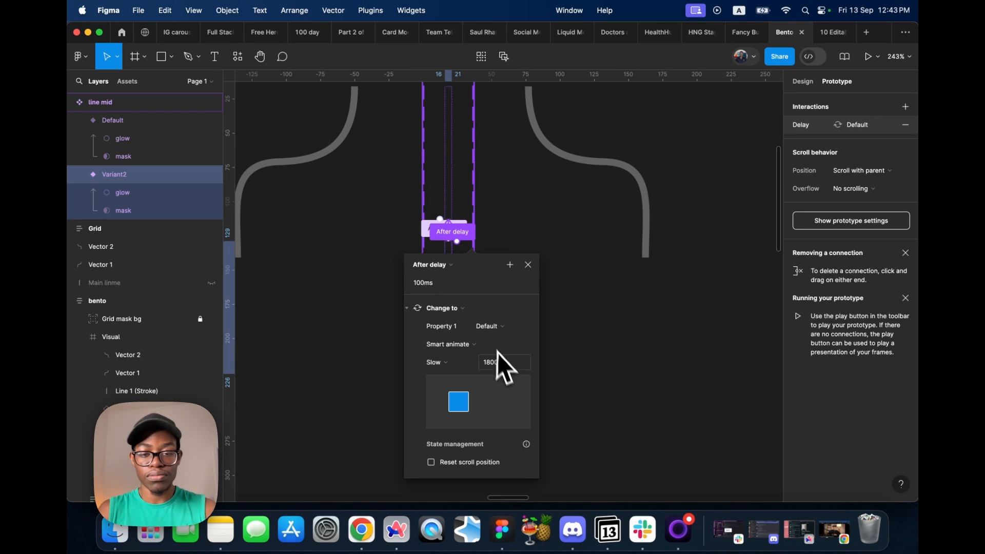
click(453, 345)
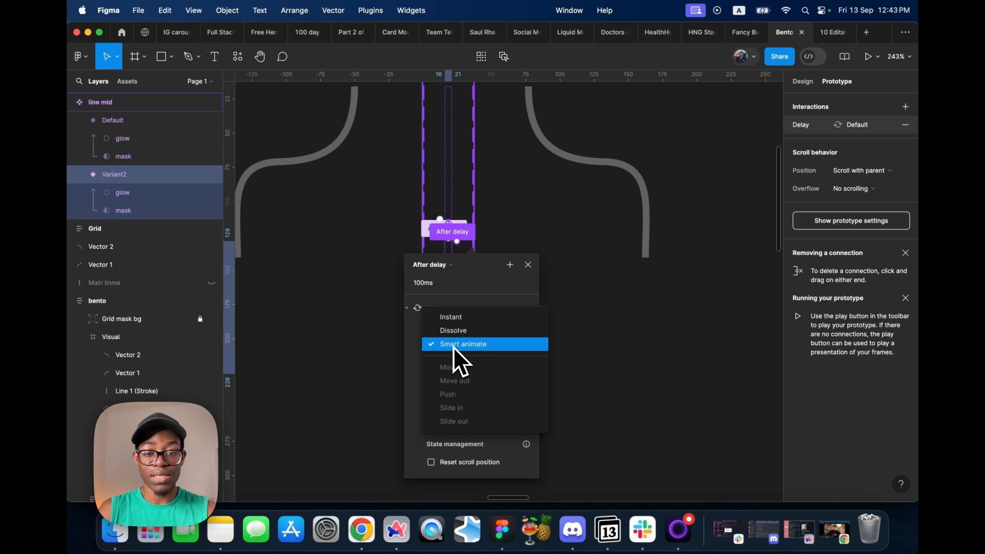
click(463, 316)
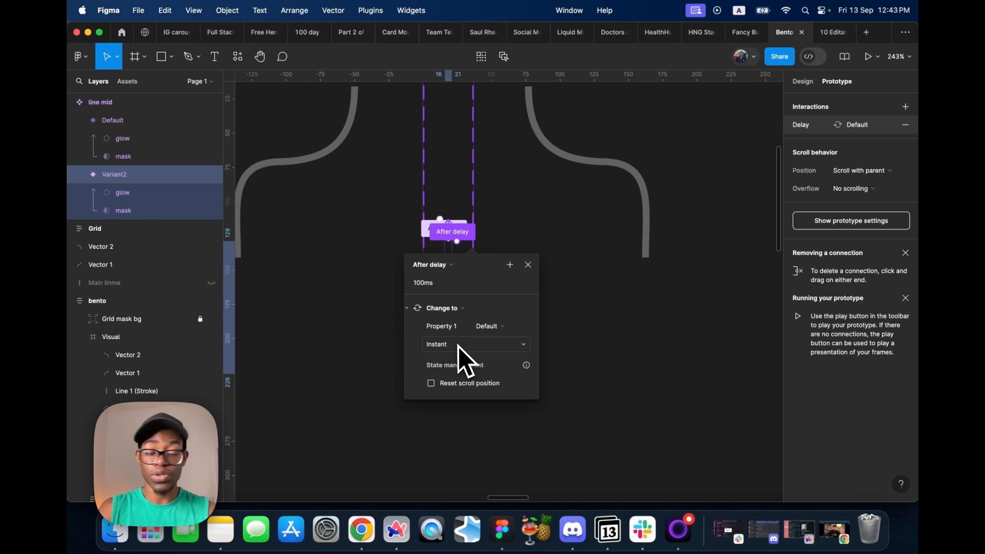
click(532, 213)
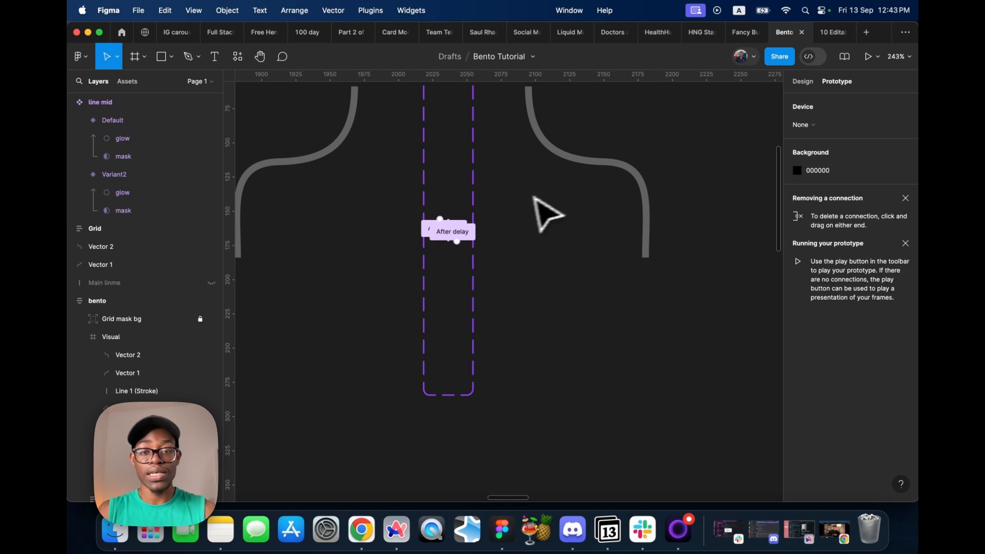
Duplicate the Default variant of line mid as an instance and place it over the middle connector line in the bento card's Visual frame
scroll(554, 246, down, 5)
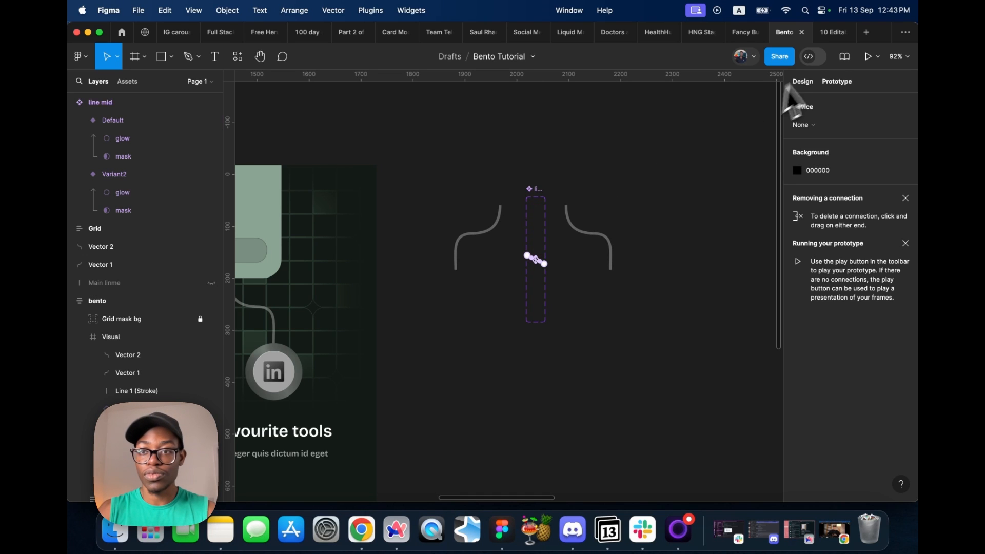
click(802, 82)
drag(546, 257, 401, 372)
scroll(520, 373, down, 5)
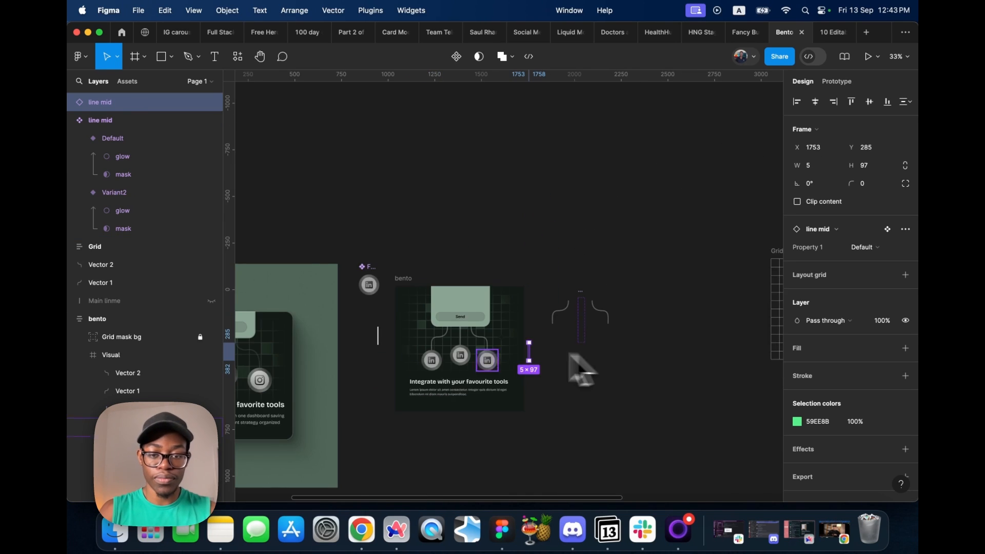
scroll(576, 370, up, 4)
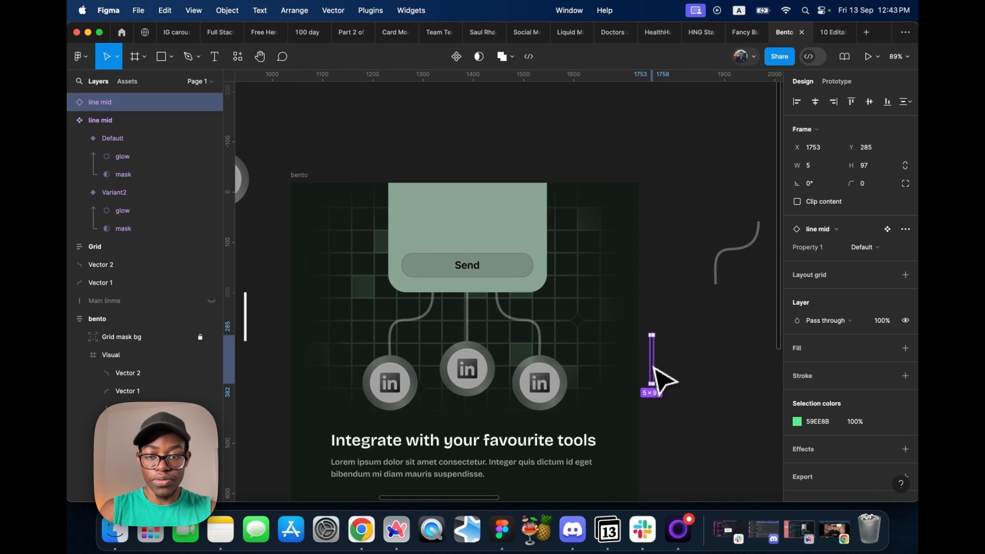
drag(657, 380, 474, 323)
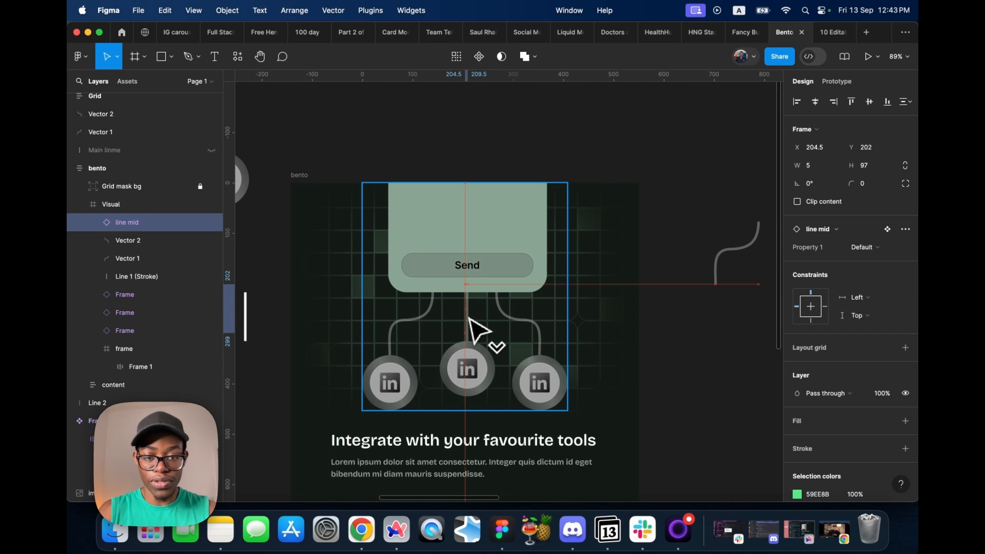
Align the line mid instance with Line 1 (Stroke) horizontally and vertically so the two overlap exactly
scroll(468, 319, up, 5)
scroll(474, 324, up, 6)
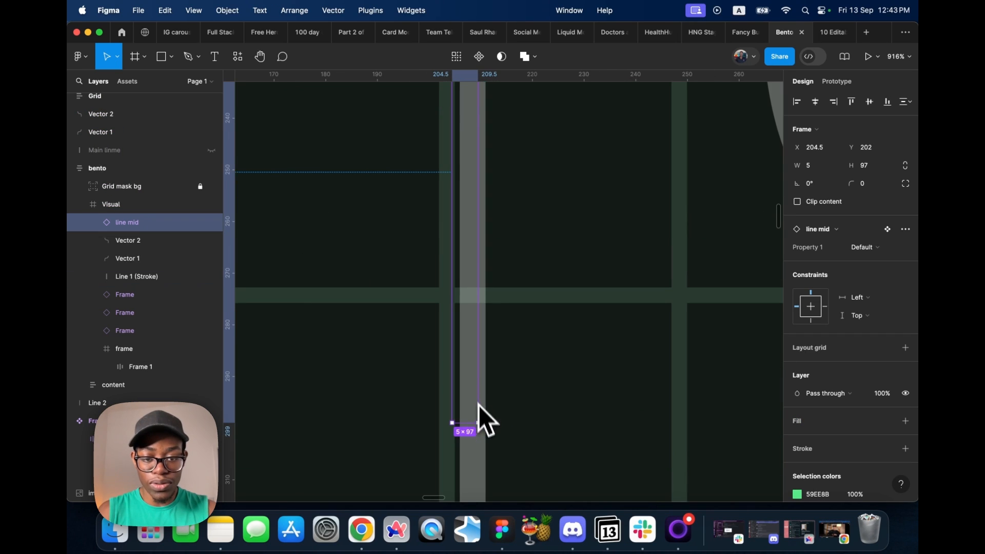
shift+click(479, 461)
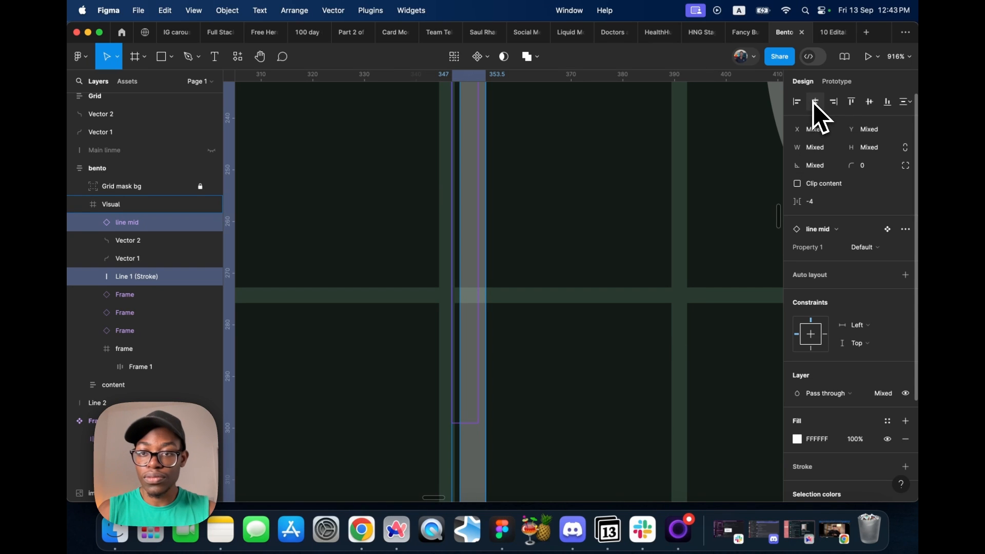
click(838, 103)
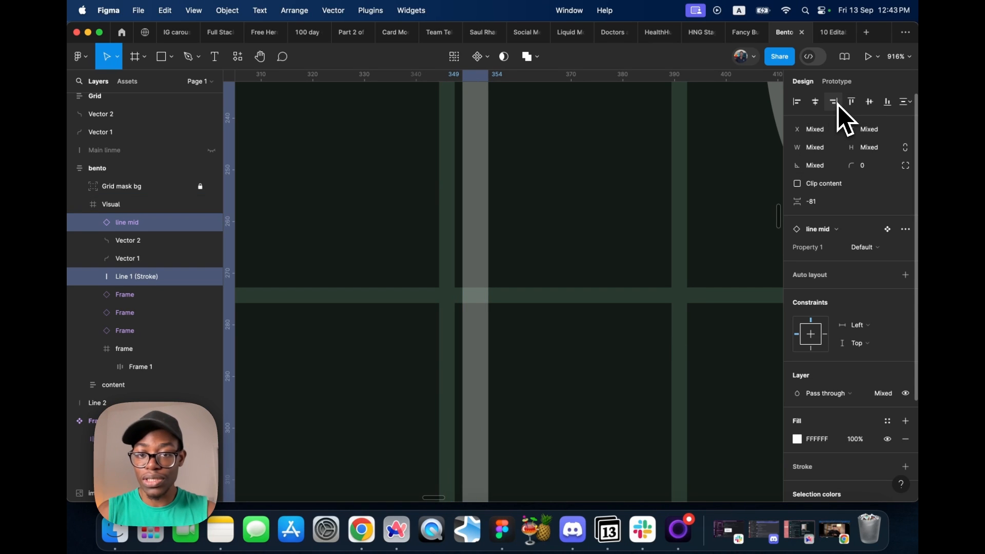
click(870, 109)
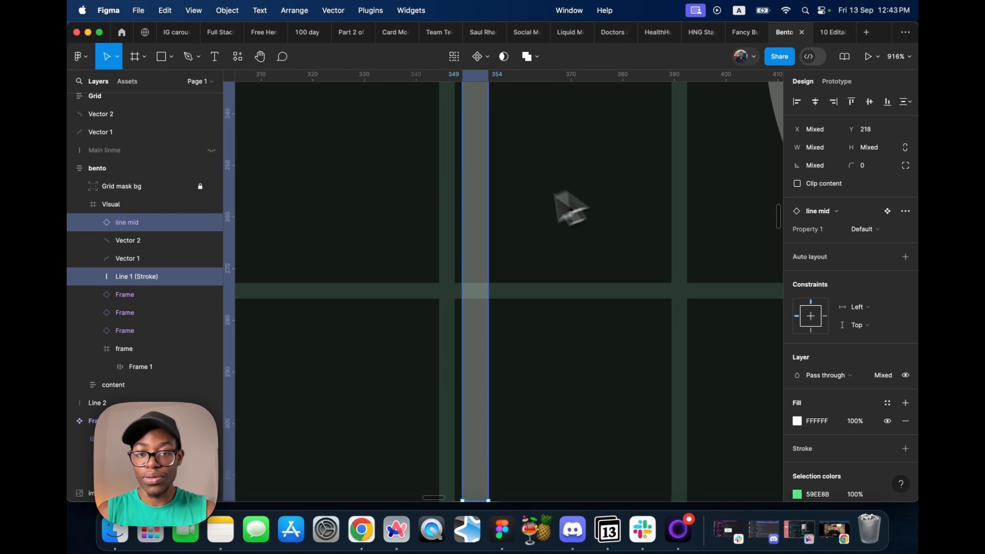
scroll(478, 264, down, 5)
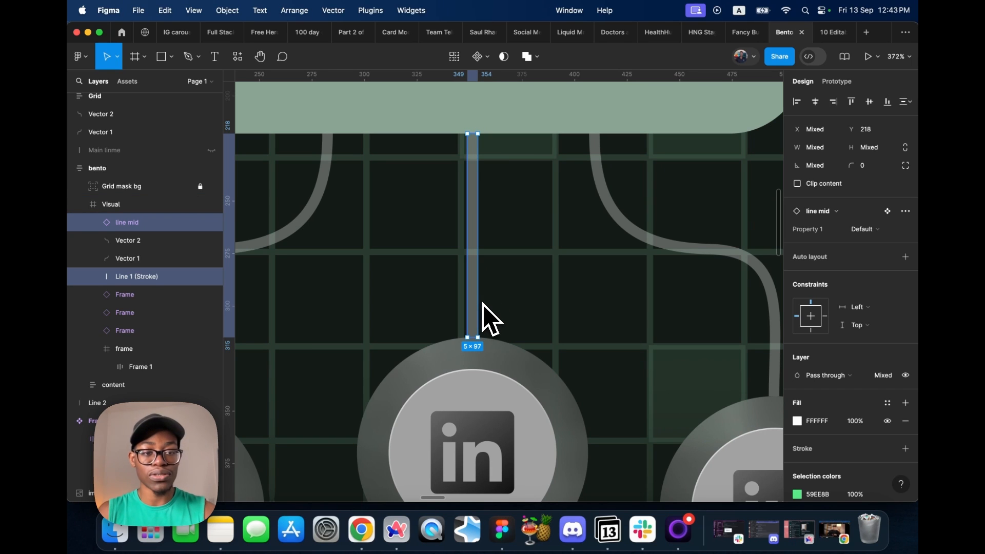
Send the line mid instance backward in the layer order to directly above Line 1 (Stroke)
click(157, 225)
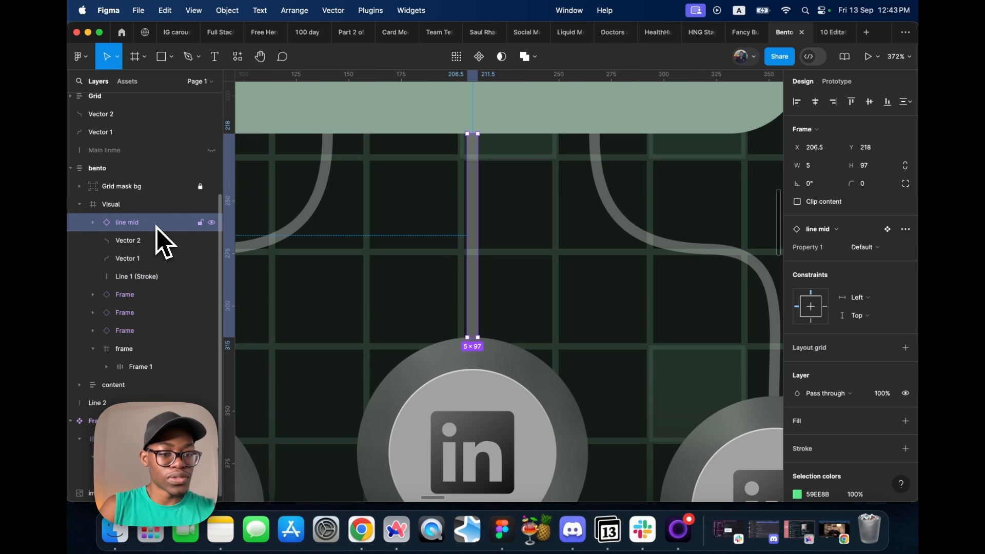
key(super+bracketleft)
key(super+bracketleft)
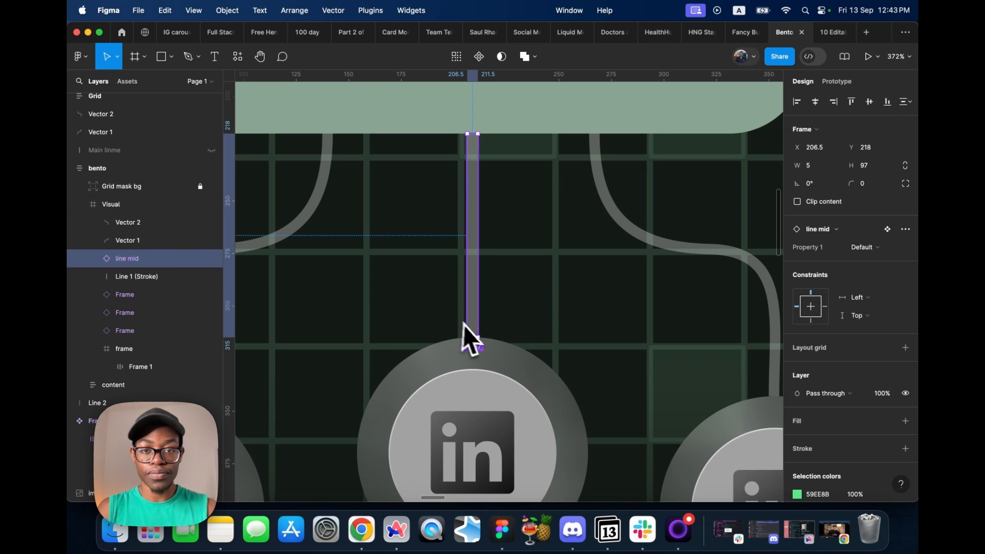
Preview the bento frame's prototype to check the middle line's glow animation, and close the preview
scroll(464, 339, down, 5)
scroll(502, 317, down, 3)
click(411, 206)
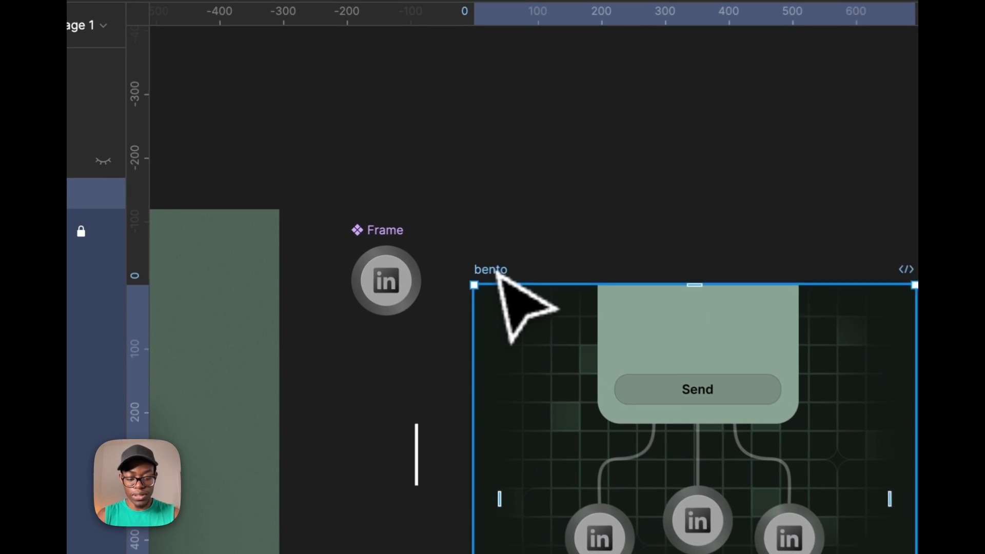
key(shift+space)
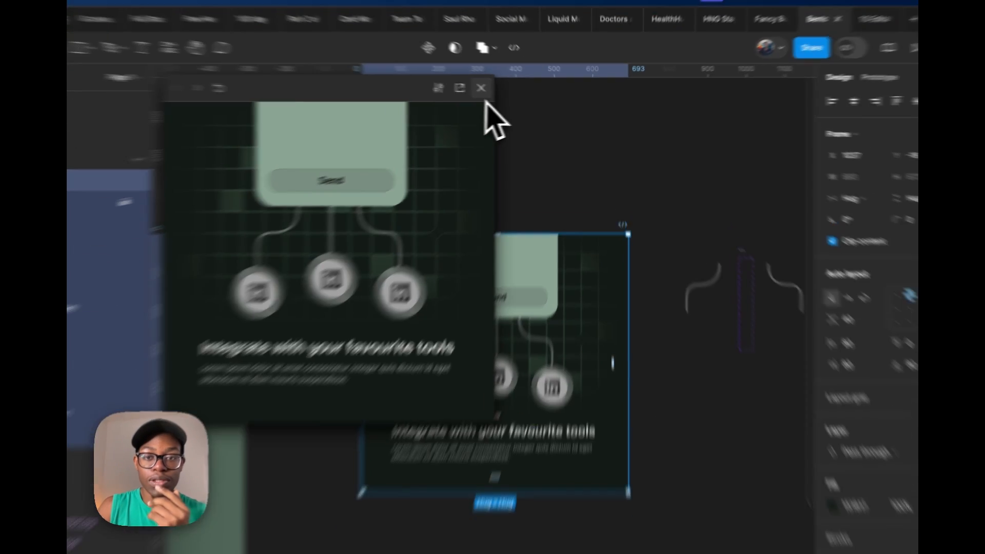
click(500, 90)
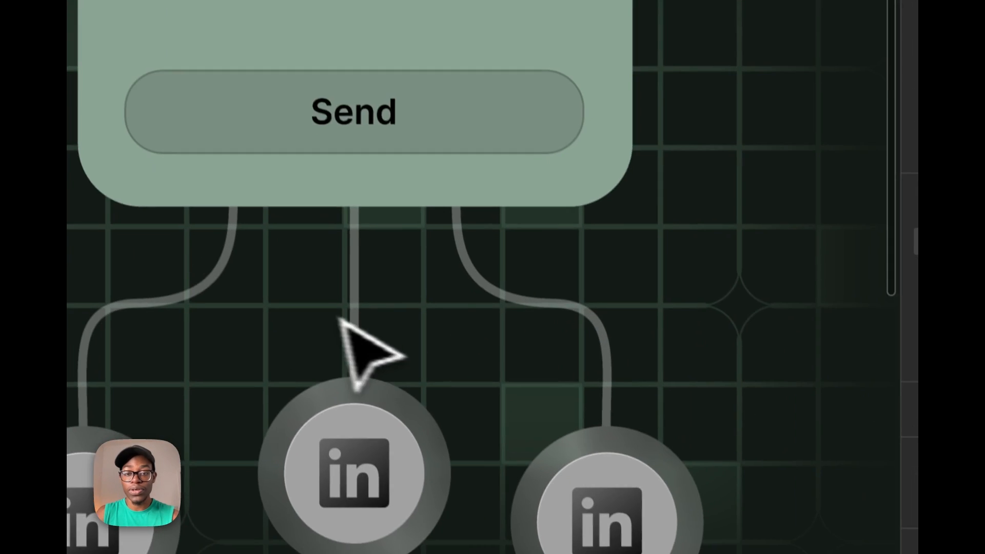
Change the fill of the glow ellipses in both line mid variants to white, FFFFFF
scroll(338, 318, down, 5)
scroll(687, 272, up, 5)
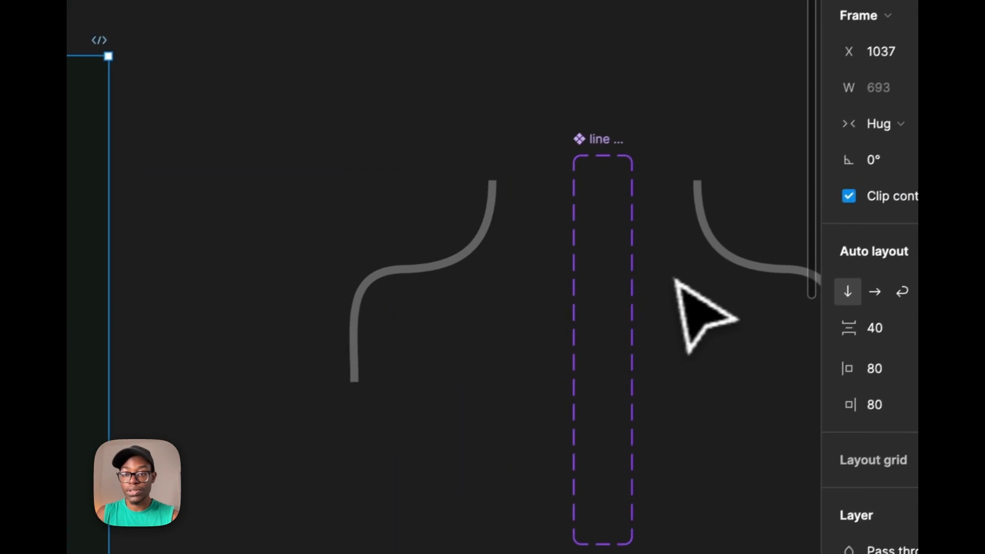
double_click(575, 237)
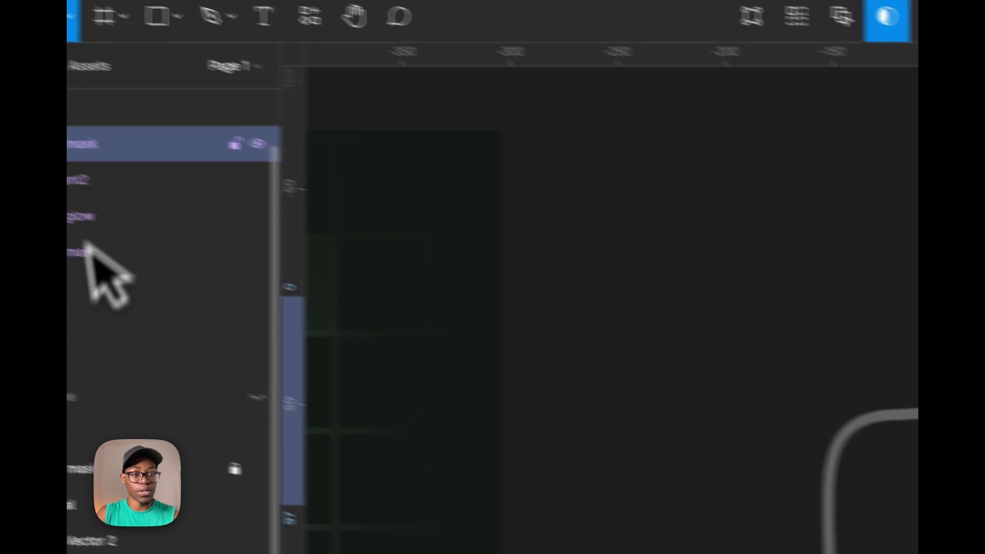
click(183, 243)
scroll(190, 256, up, 2)
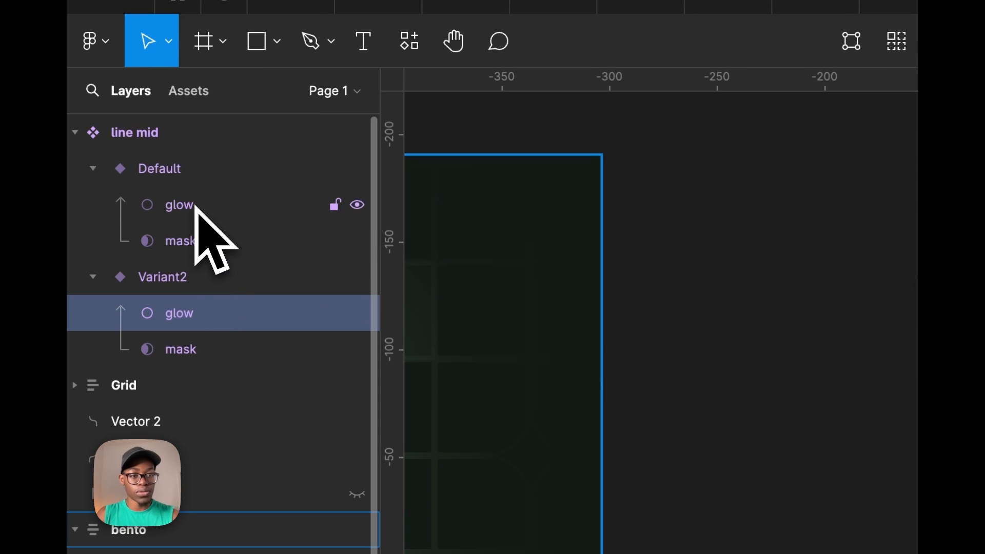
shift+click(195, 205)
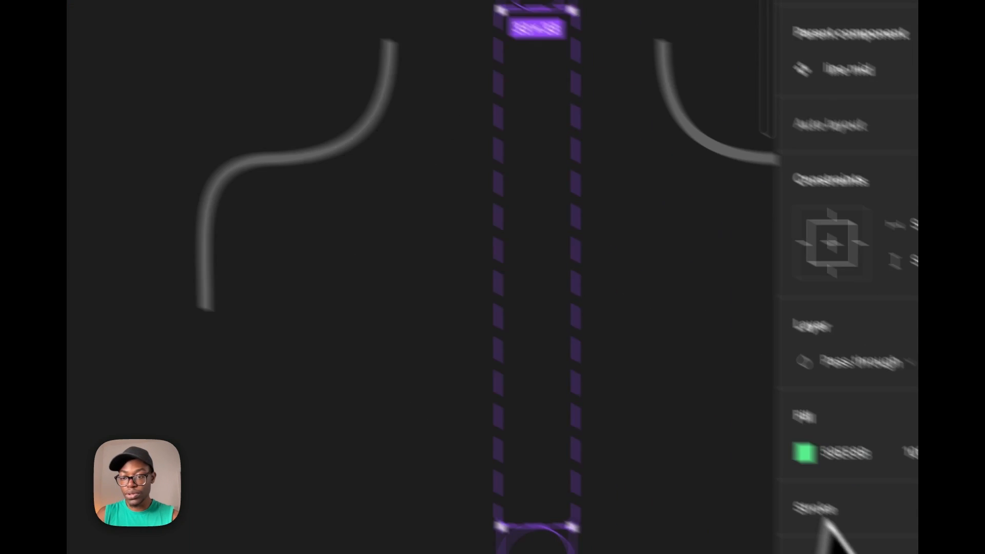
click(687, 383)
drag(529, 169, 397, 7)
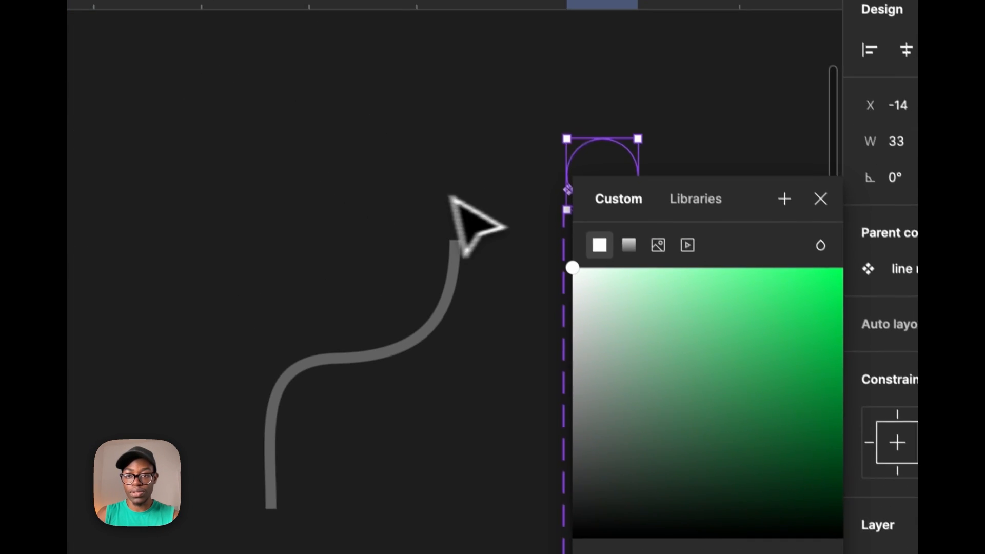
click(451, 199)
Preview the bento frame again to check the white glow on the middle line, and close the preview
scroll(408, 220, down, 4)
scroll(409, 221, down, 5)
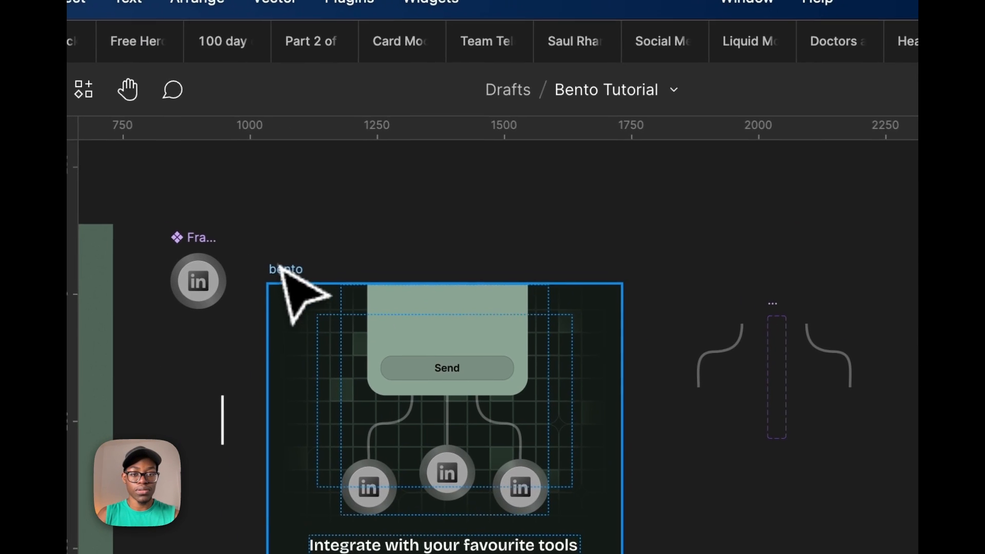
click(285, 269)
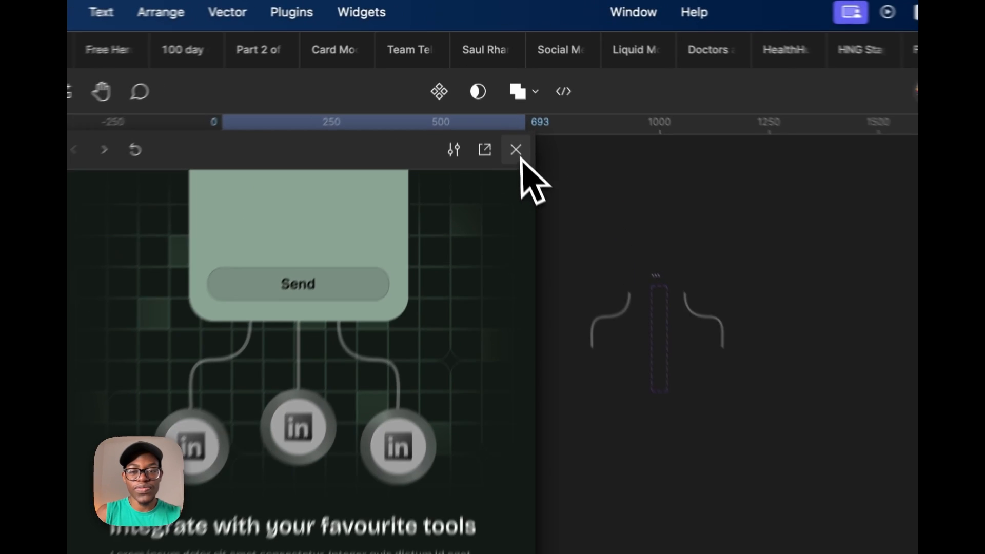
click(500, 91)
Inspect the layer blur setting of the glow ellipses in both line mid variants
scroll(577, 174, up, 5)
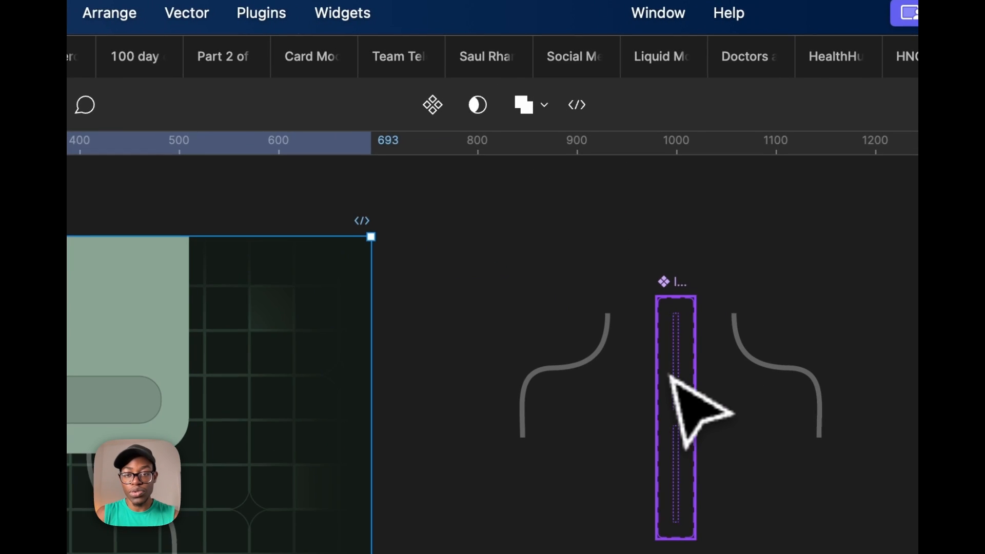
scroll(679, 382, up, 5)
click(676, 380)
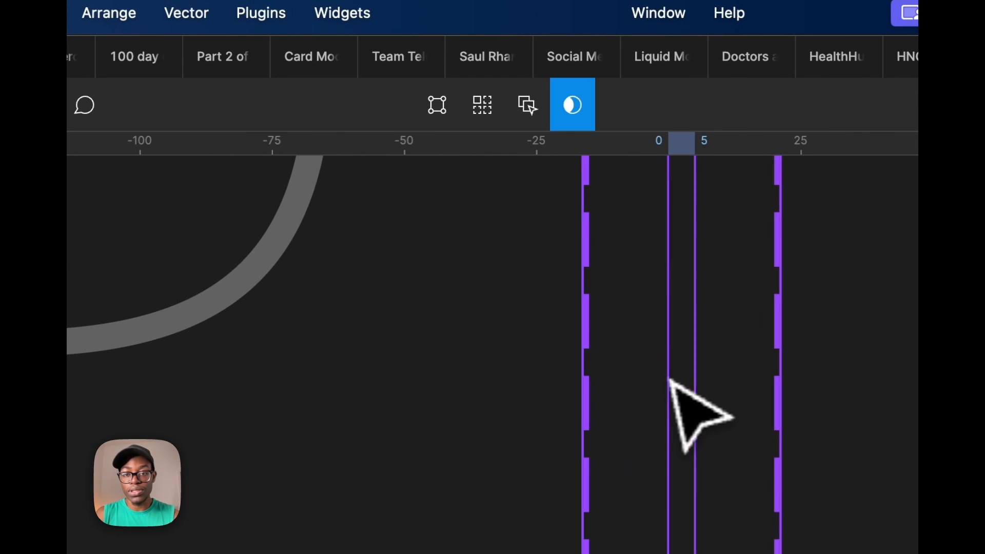
scroll(672, 380, down, 5)
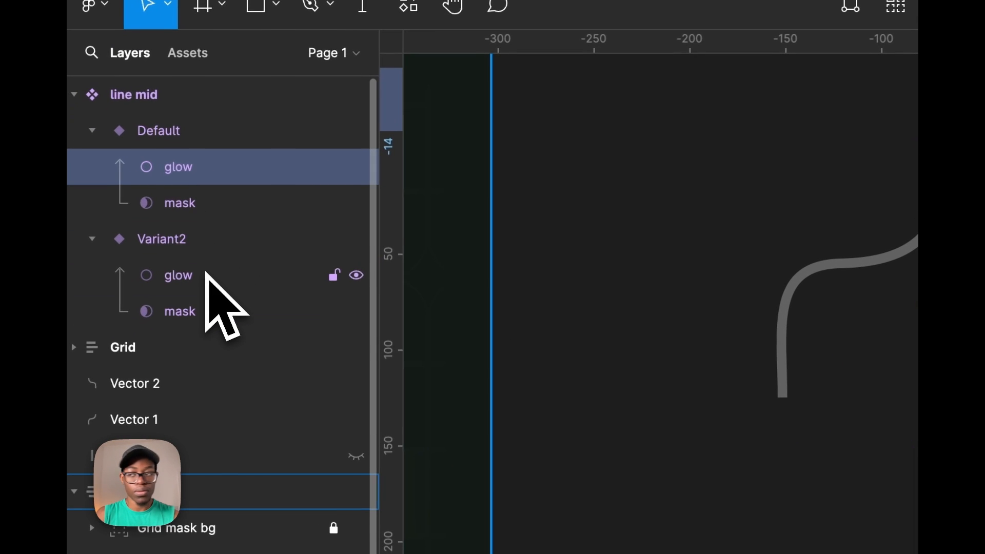
shift+click(207, 275)
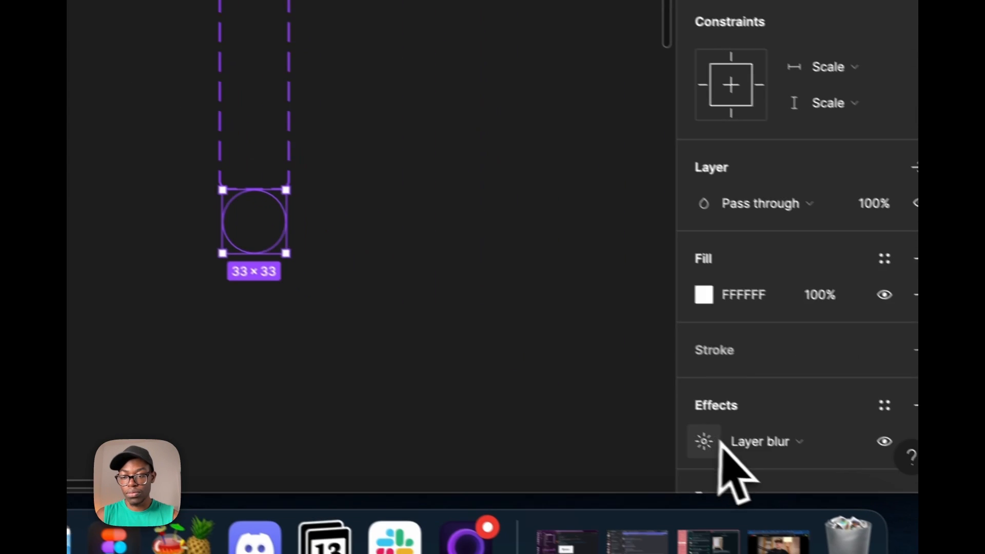
click(705, 442)
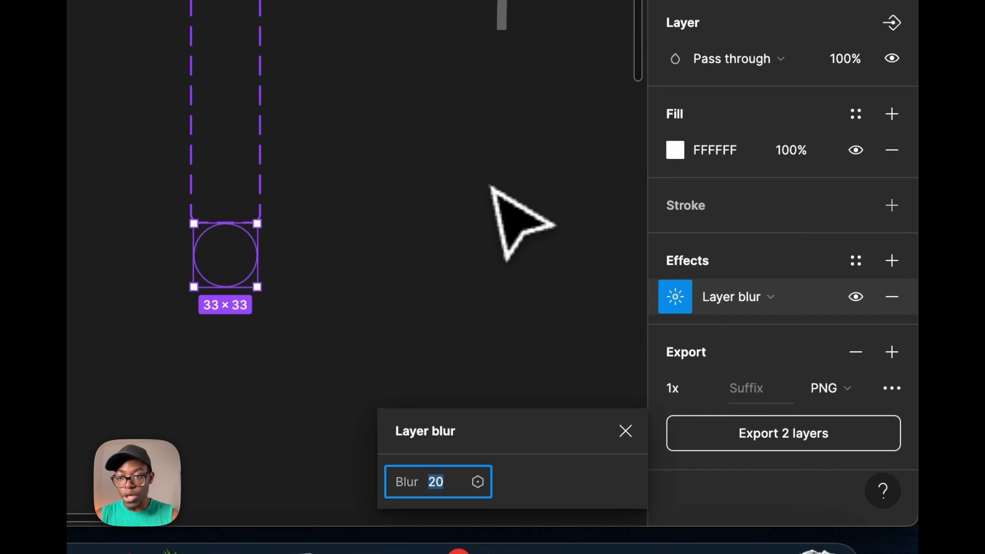
click(490, 186)
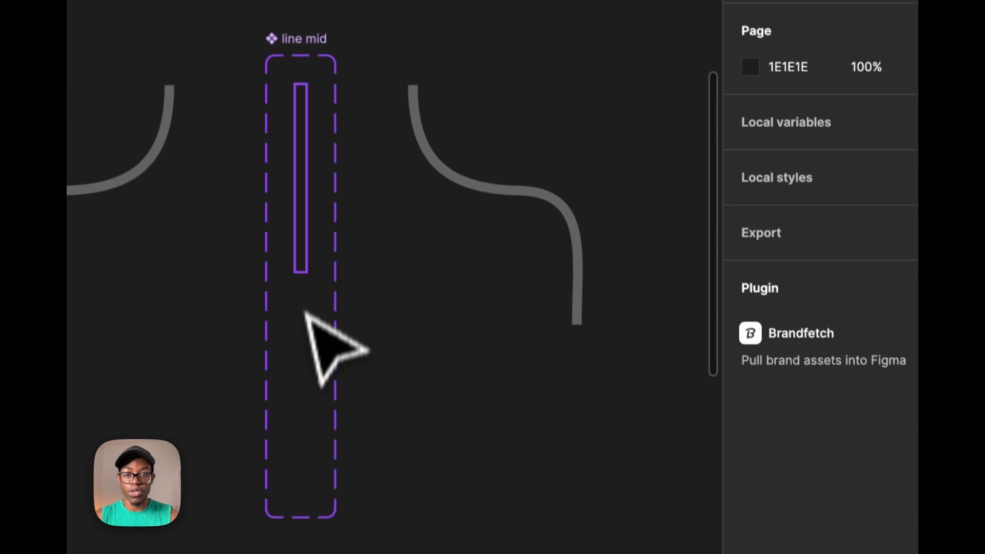
Set the smart animate duration of the first line mid variant's after-delay interaction to 1000 ms
click(307, 241)
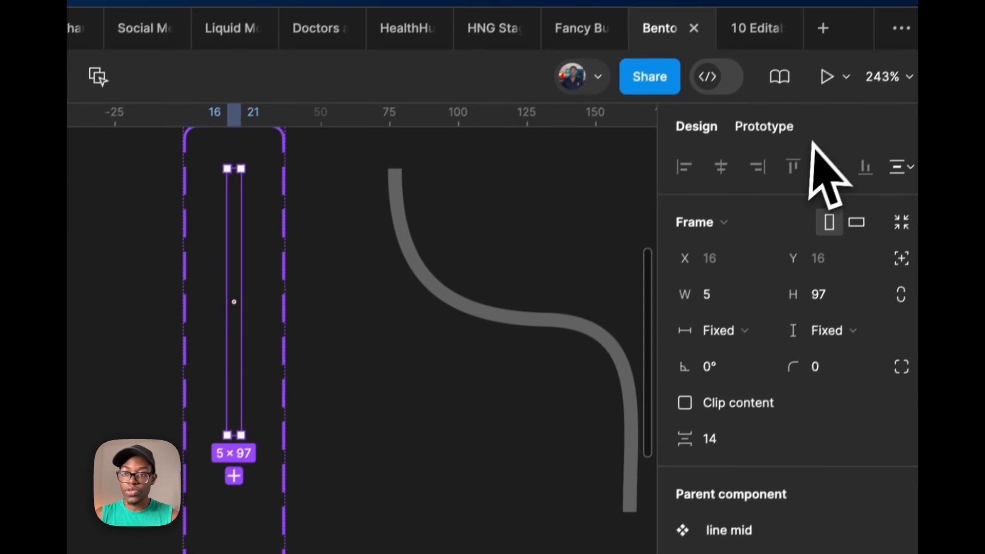
click(769, 128)
click(225, 474)
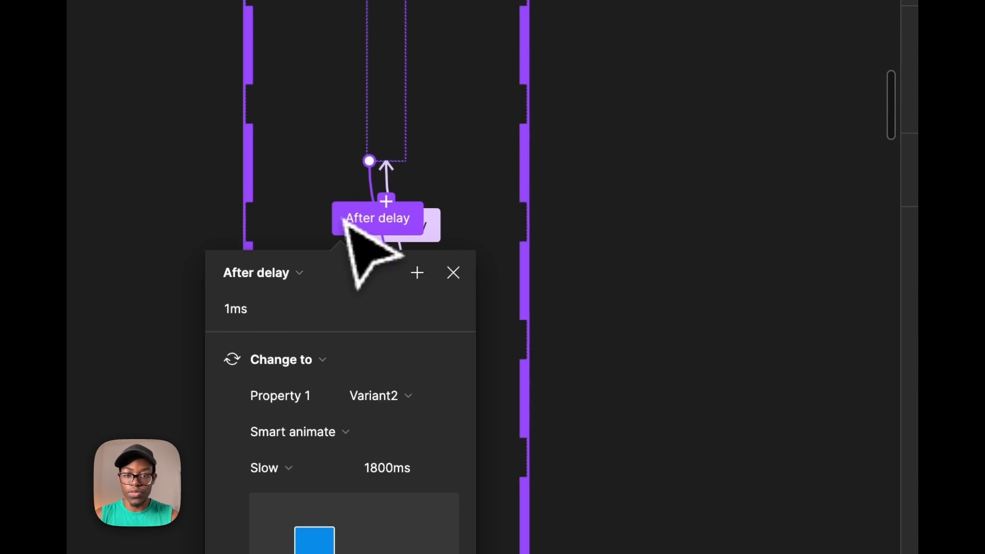
click(382, 469)
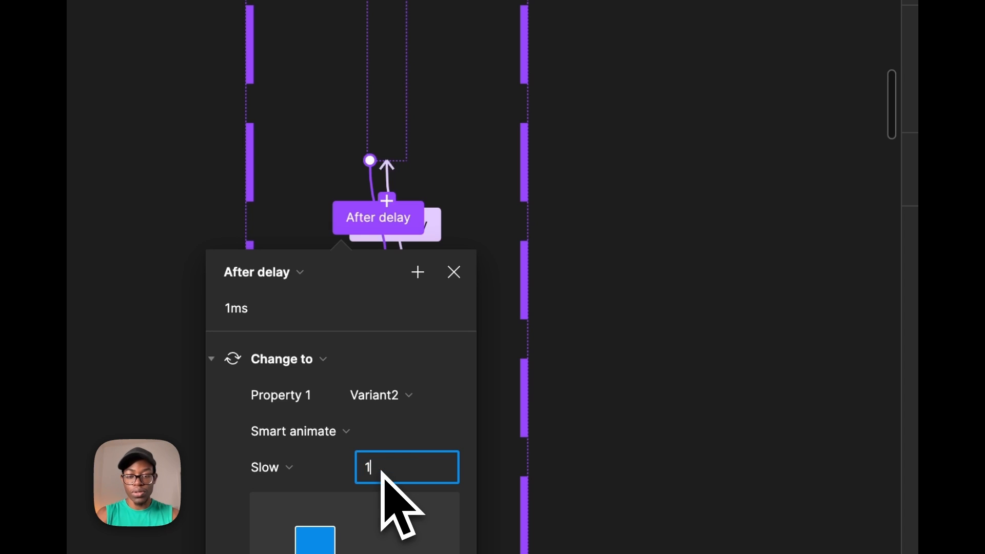
text(1000)
key(Return)
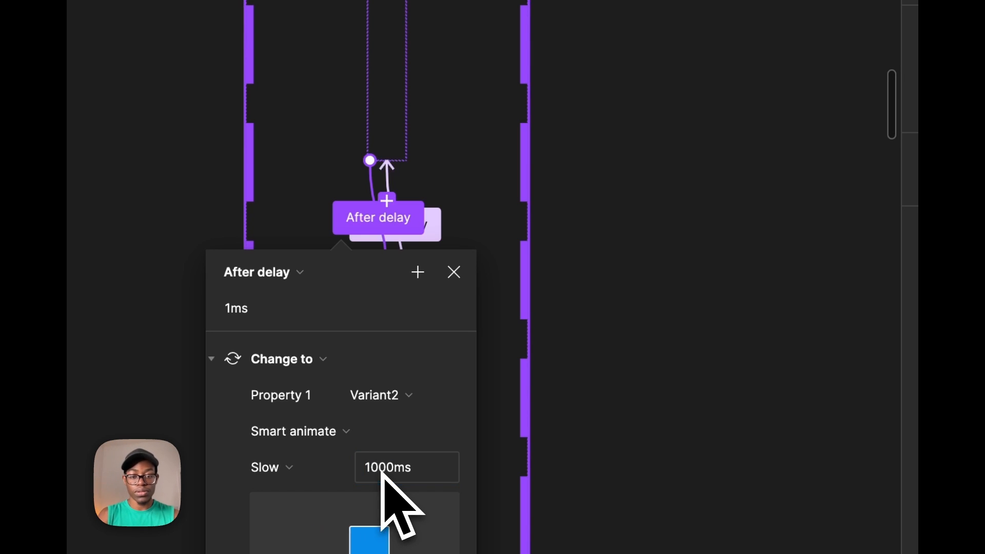
click(626, 446)
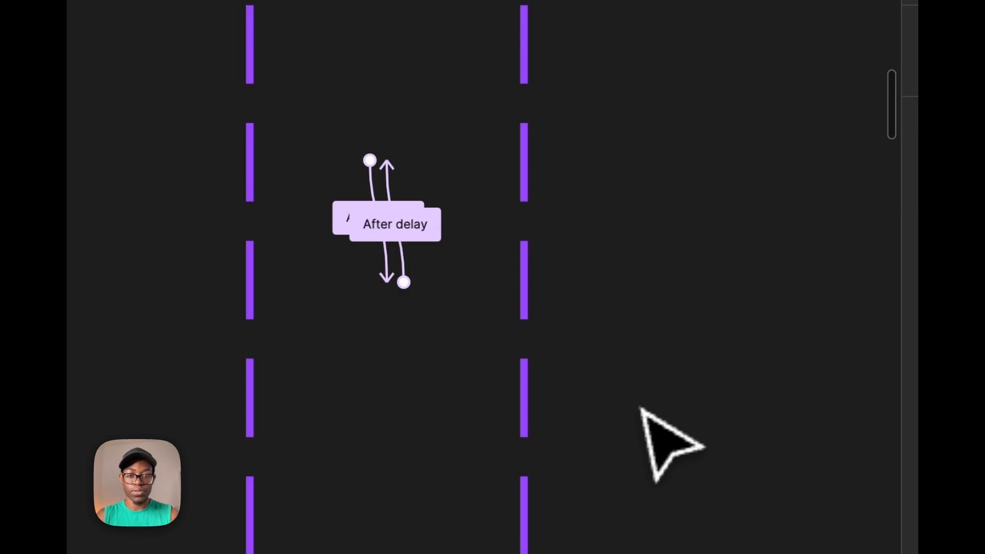
Move the line mid component set upward, clear of the loose curved lines, and delete the right-hand curved line
scroll(667, 411, down, 5)
scroll(675, 397, down, 5)
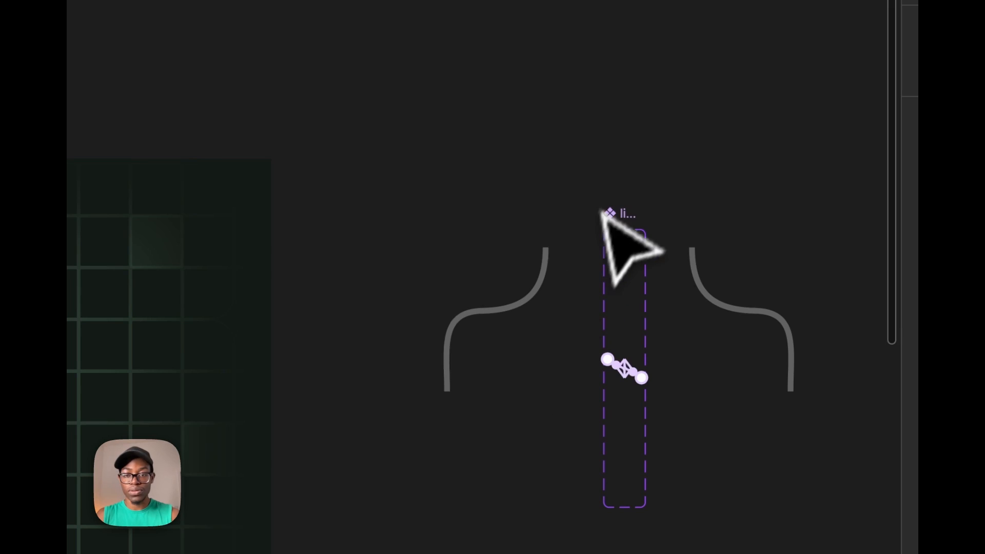
click(612, 211)
drag(615, 207, 662, 36)
click(536, 180)
drag(537, 291, 496, 288)
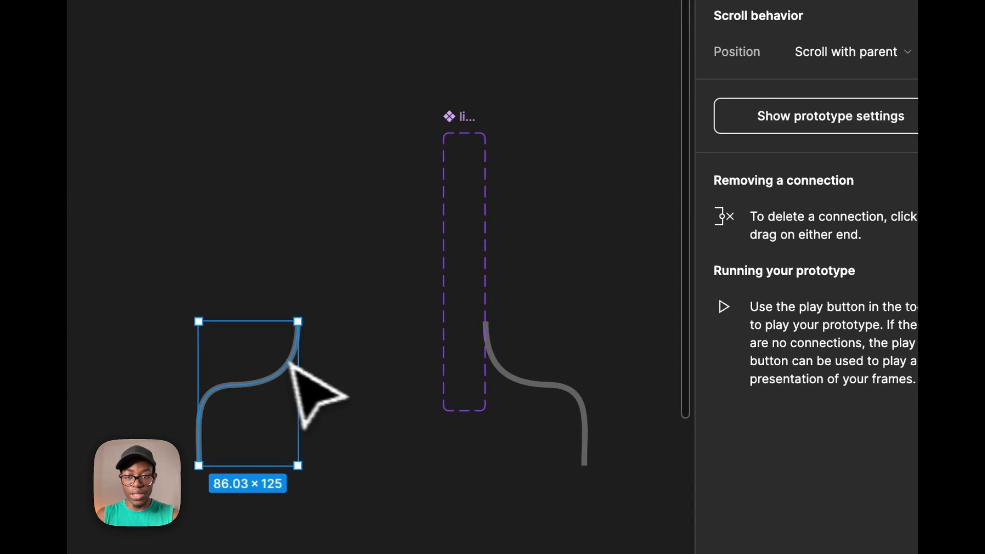
click(586, 413)
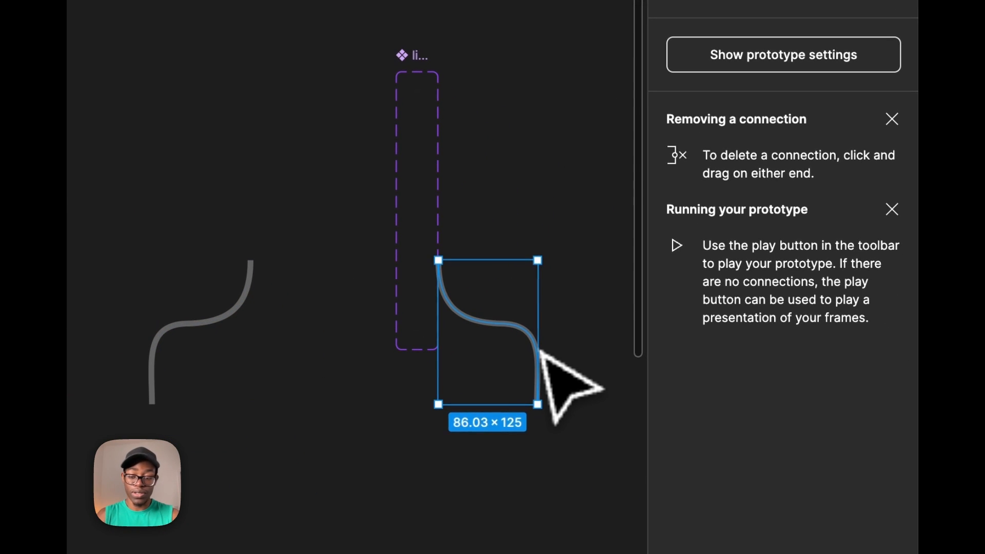
key(Delete)
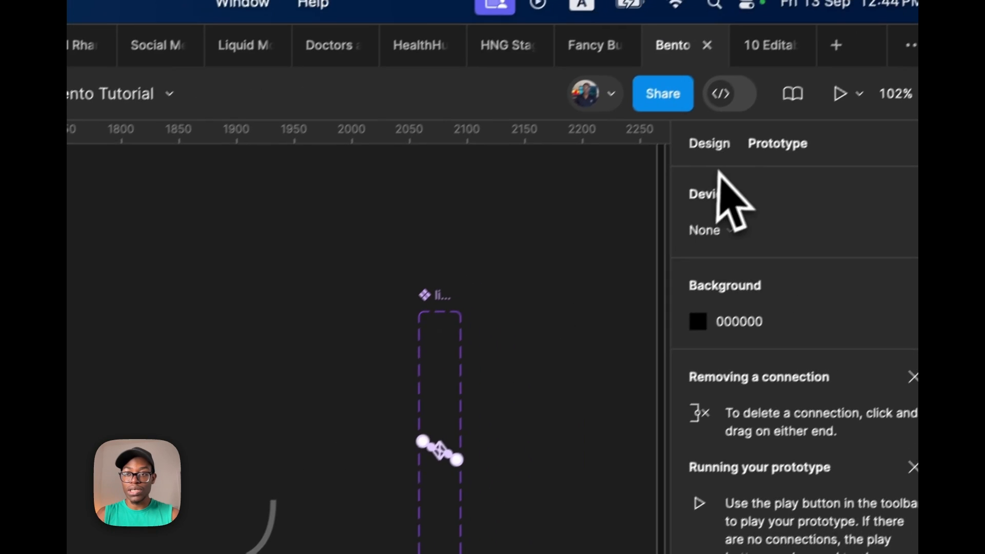
Copy the glow ellipse from the line mid variant and place the copy over the upper end of the remaining curved line
scroll(322, 456, up, 5)
scroll(323, 455, down, 5)
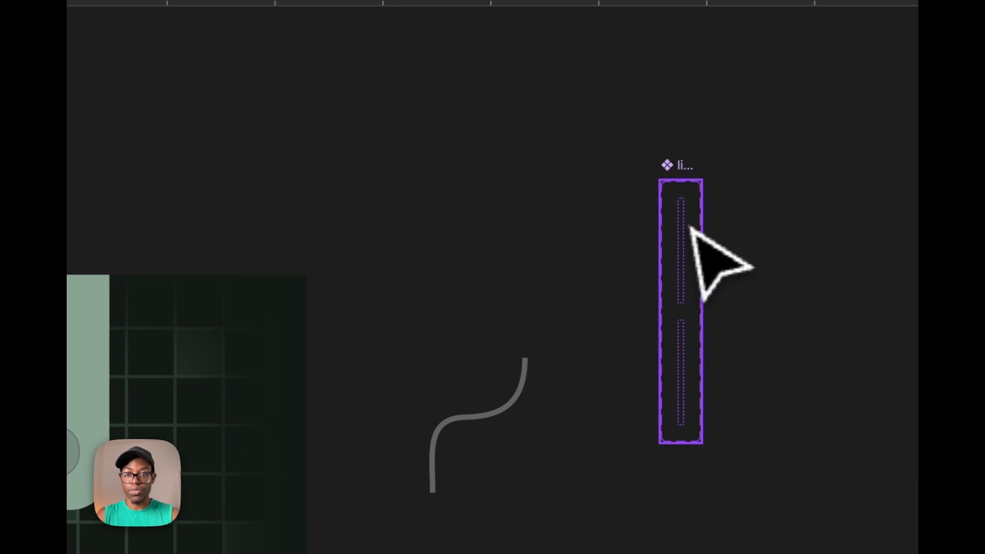
double_click(686, 226)
click(180, 230)
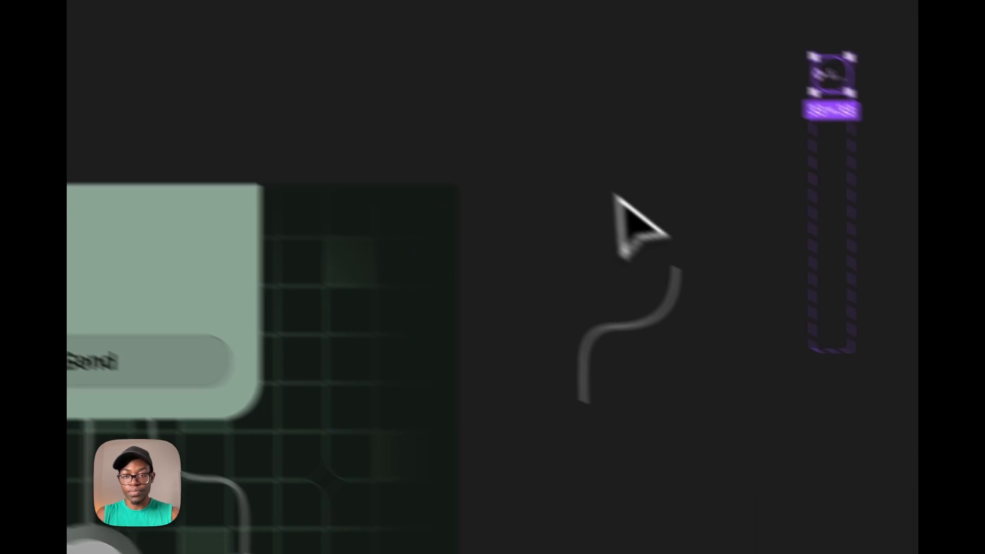
right_click(519, 147)
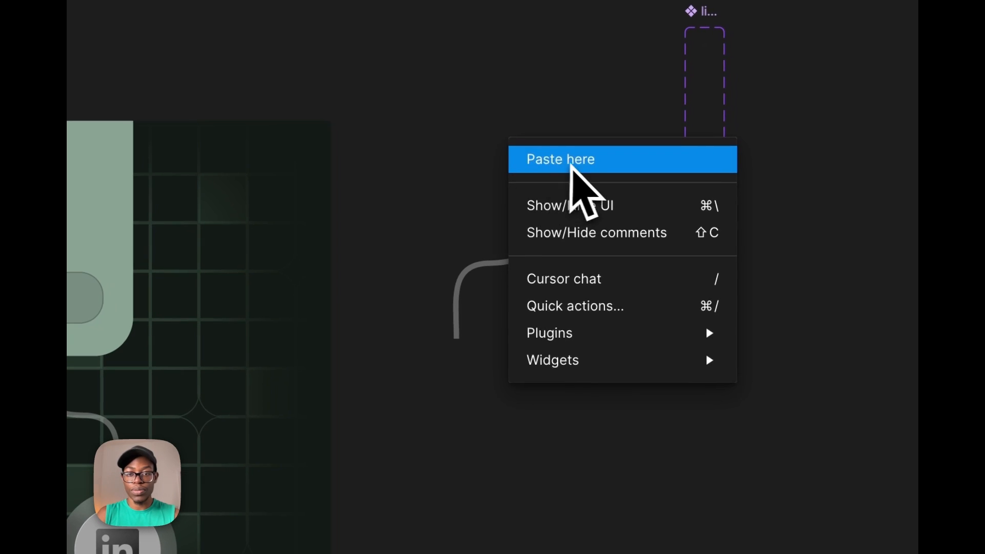
click(628, 160)
scroll(541, 169, up, 5)
drag(503, 158, 564, 287)
Rename the curved line's layer as curve line
click(464, 434)
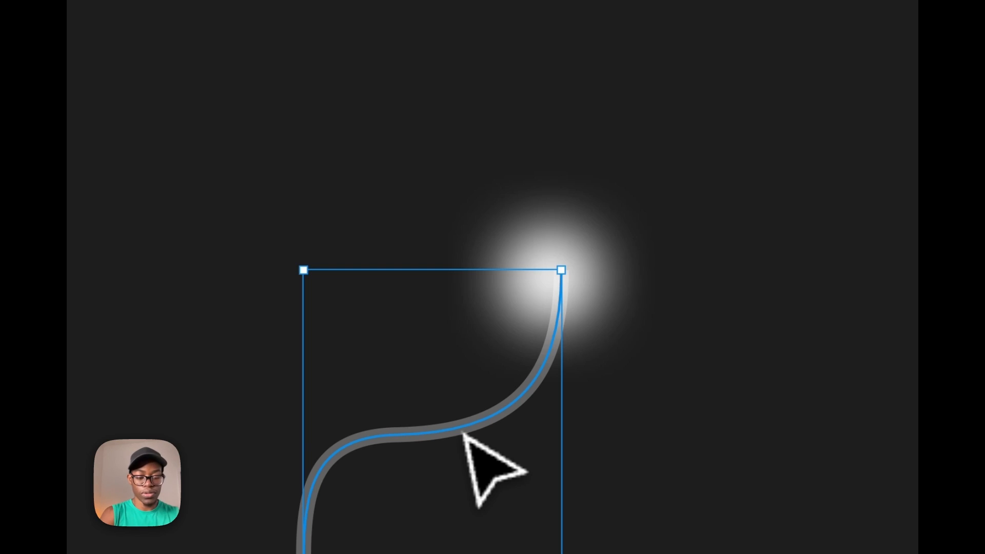
key(super+r)
text(curv)
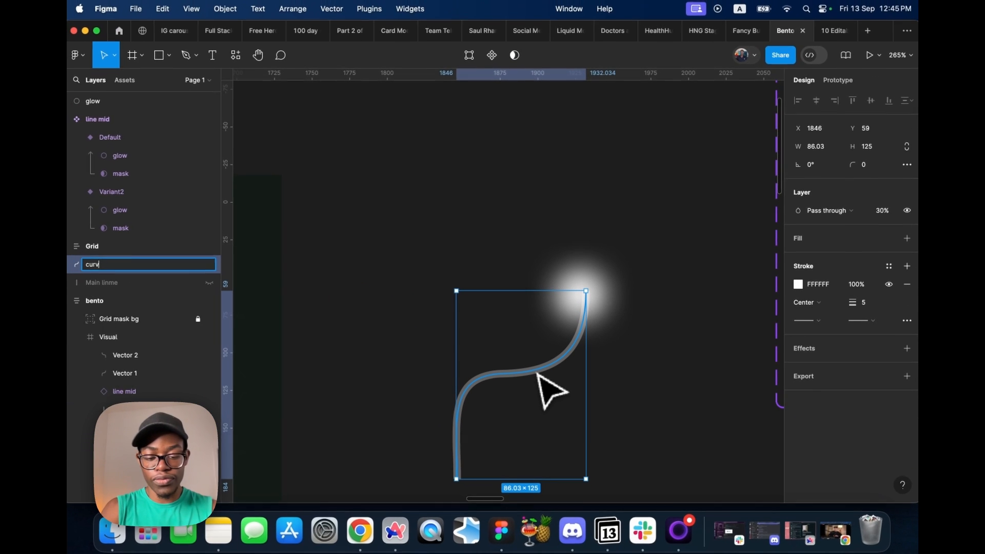
text(e line)
key(Return)
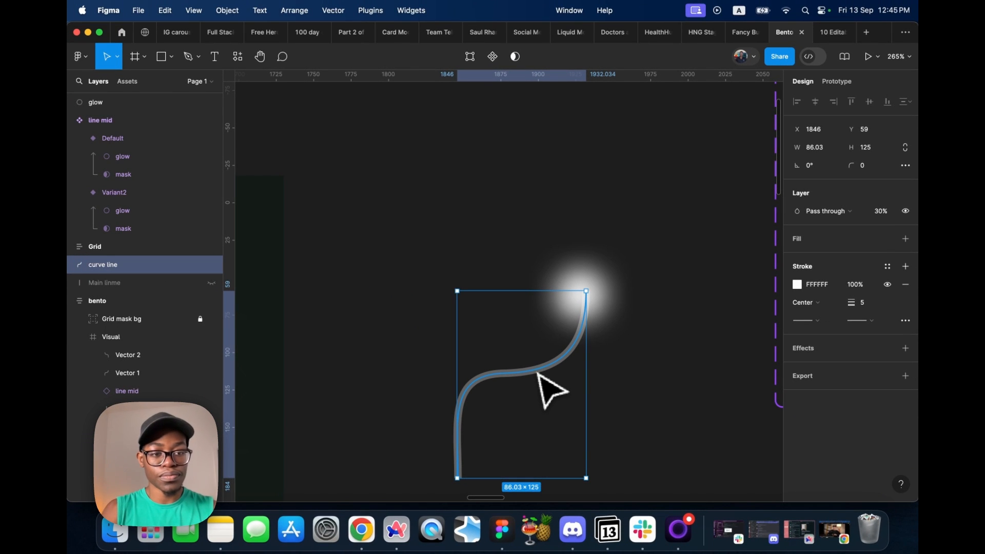
Place the curve line layer directly beneath the copied glow and use it as a mask for the glow
drag(653, 227, 566, 345)
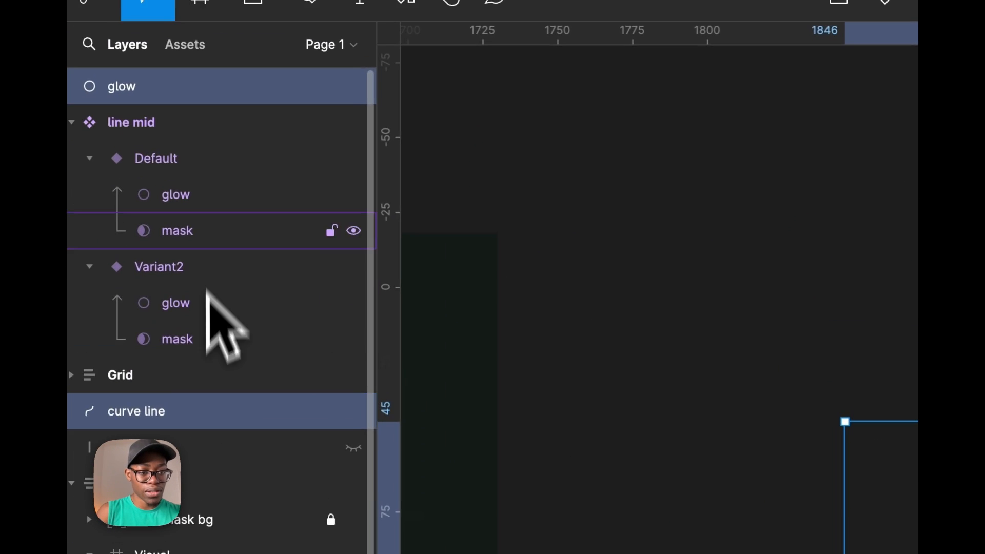
drag(187, 433, 232, 120)
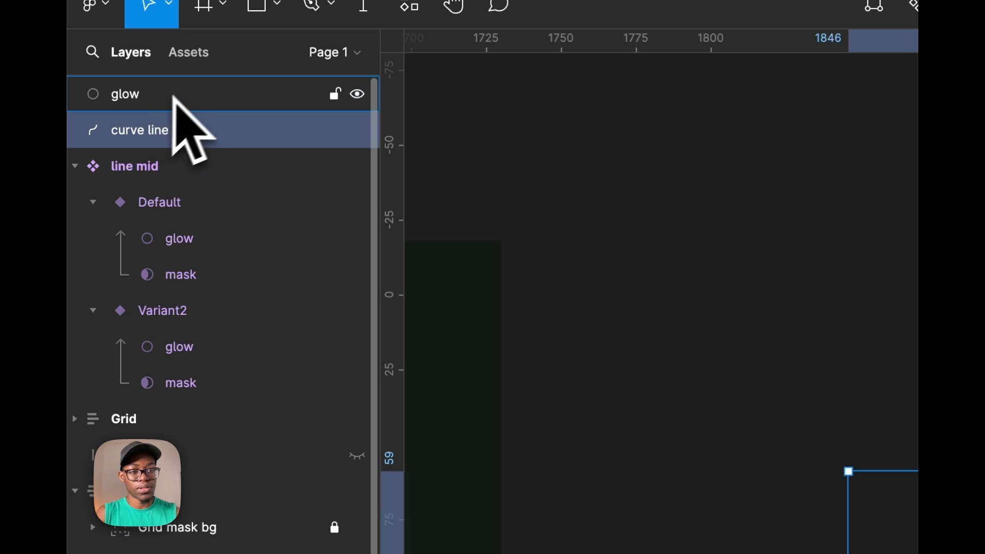
shift+click(188, 93)
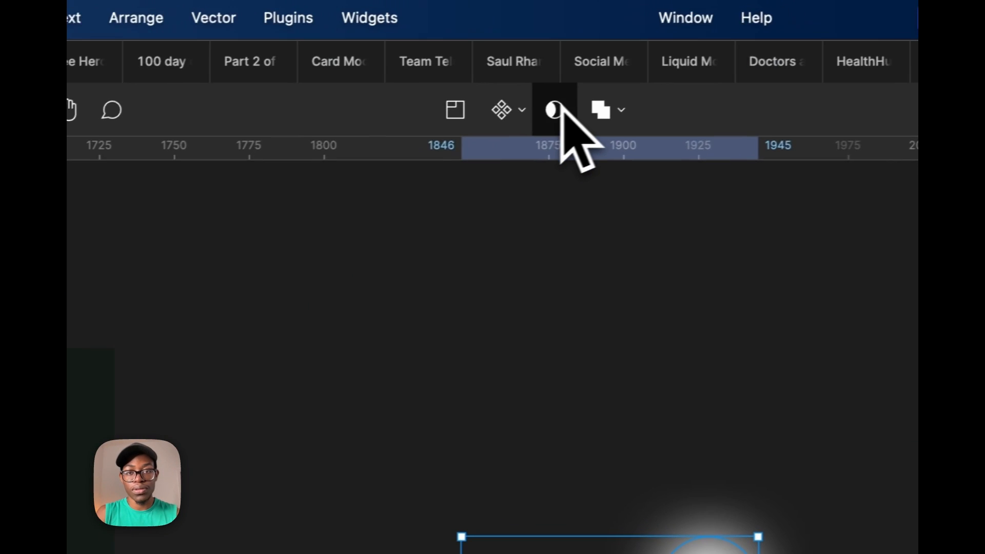
click(539, 112)
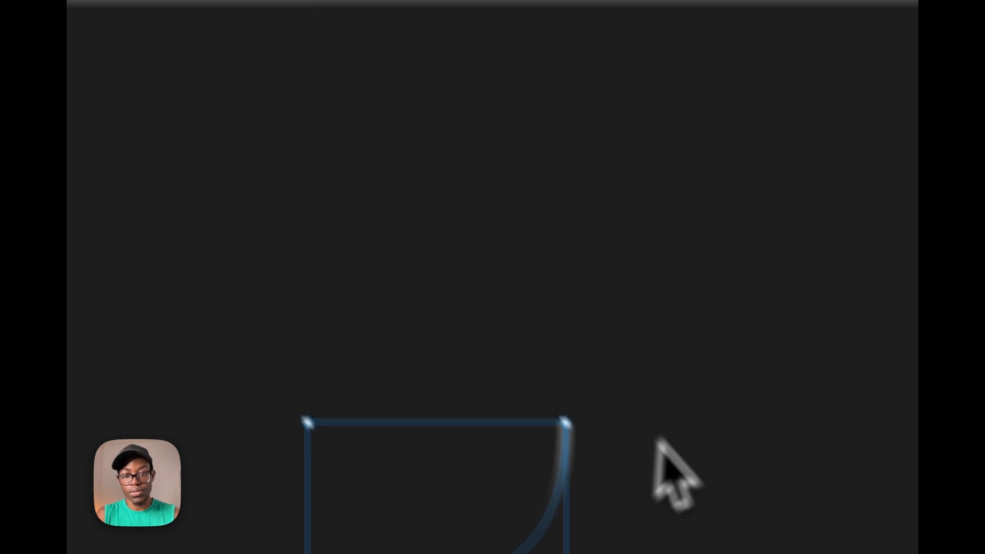
click(551, 349)
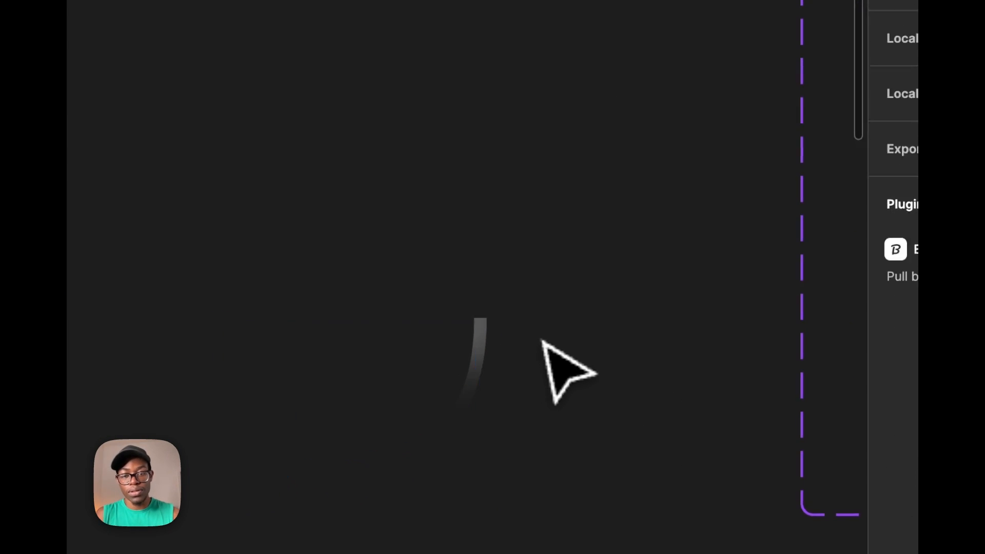
Move the masked glow down to the lower end of the curve and set its layer blur to 32
click(485, 339)
drag(484, 337, 278, 541)
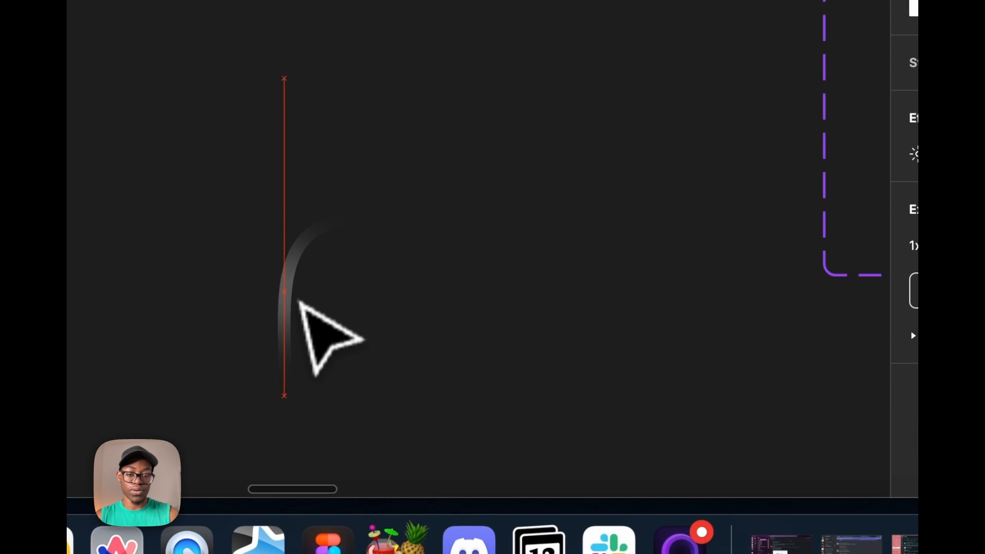
drag(299, 303, 297, 334)
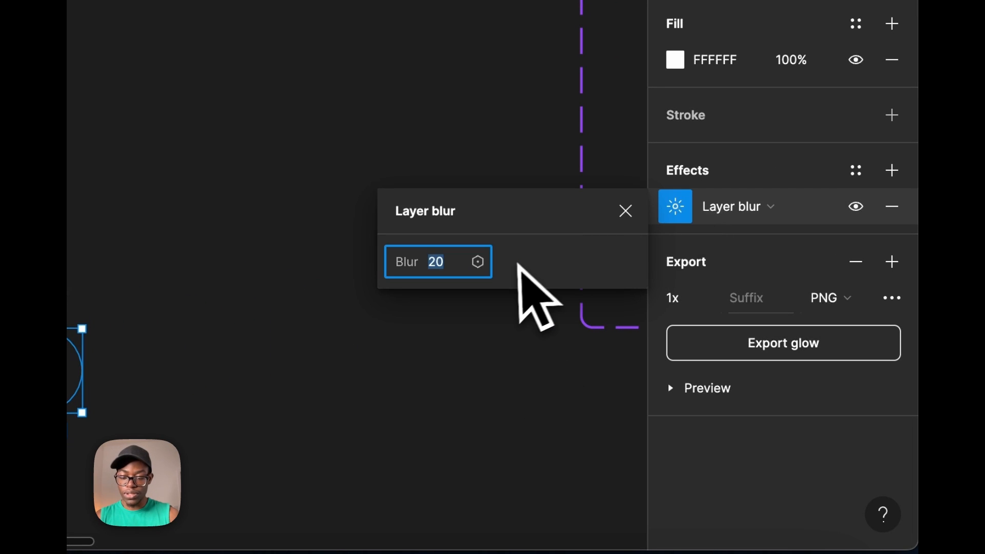
text(32)
key(Return)
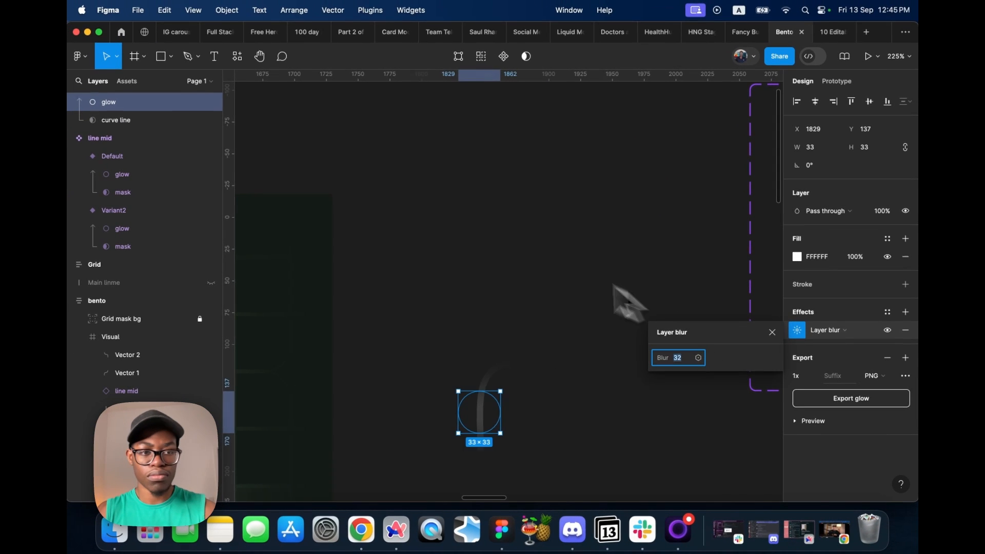
Set the layer opacity of the curve line mask in the mask group to 70%
scroll(614, 285, up, 4)
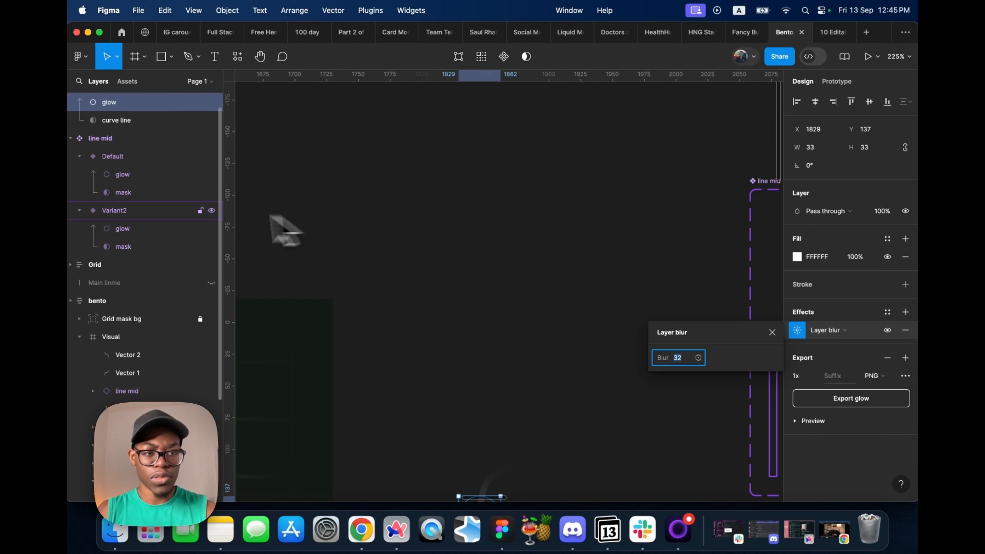
scroll(159, 170, up, 1)
click(145, 105)
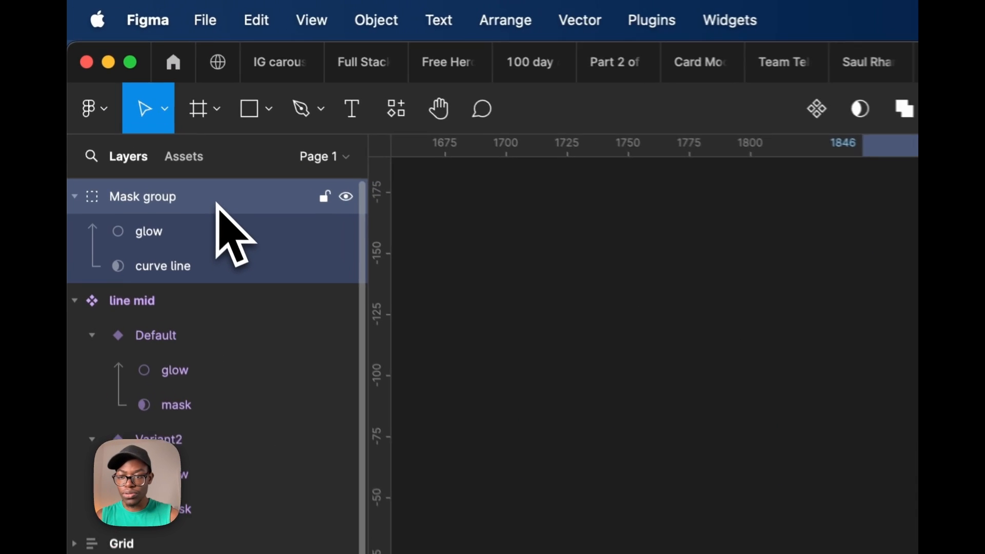
click(205, 277)
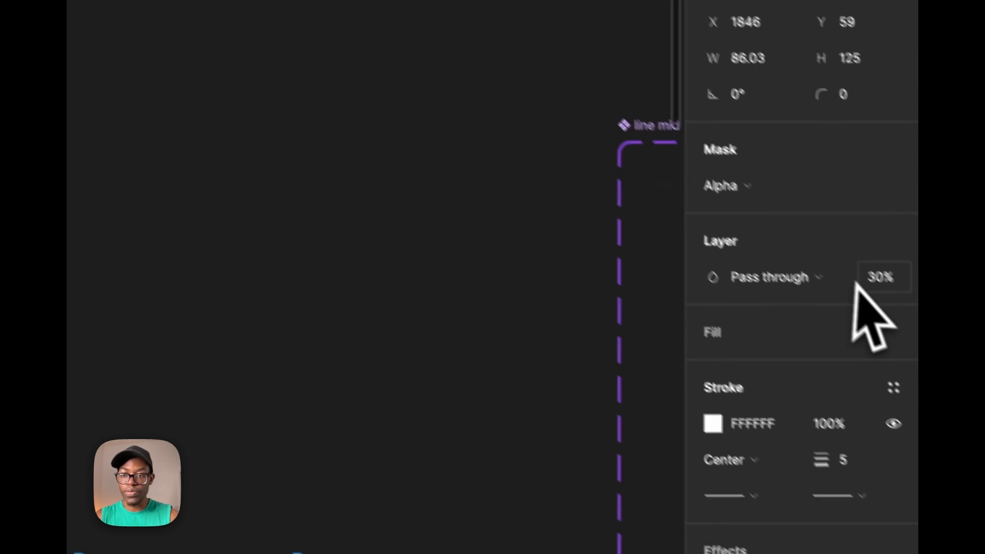
click(846, 247)
text(40)
key(Return)
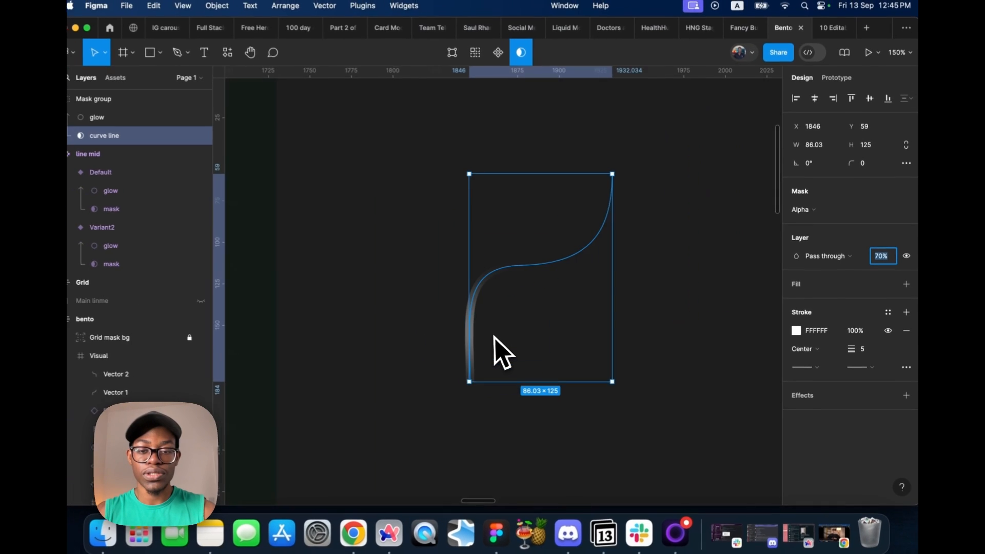
Move the glow ellipse from the lower end of the curve to just above its upper end
scroll(499, 336, down, 3)
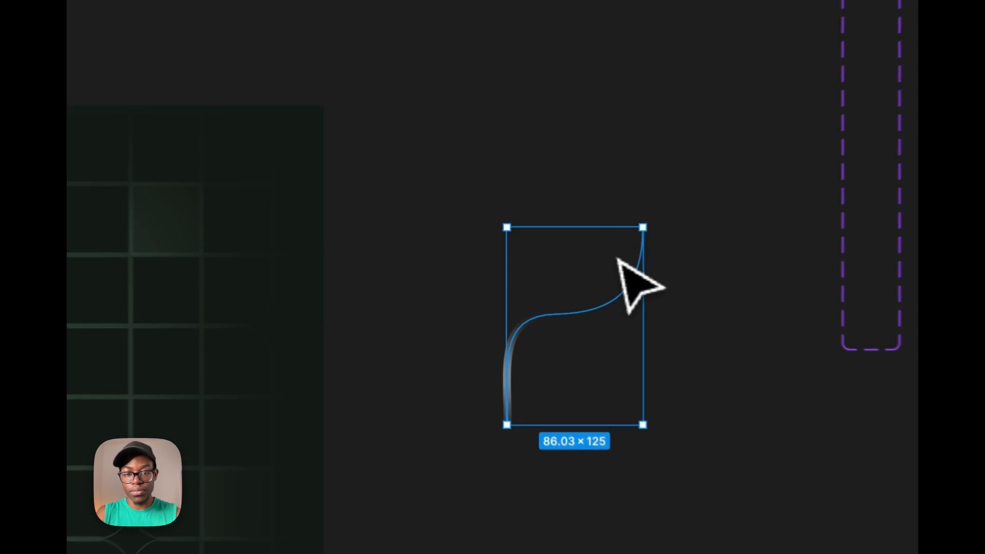
click(547, 270)
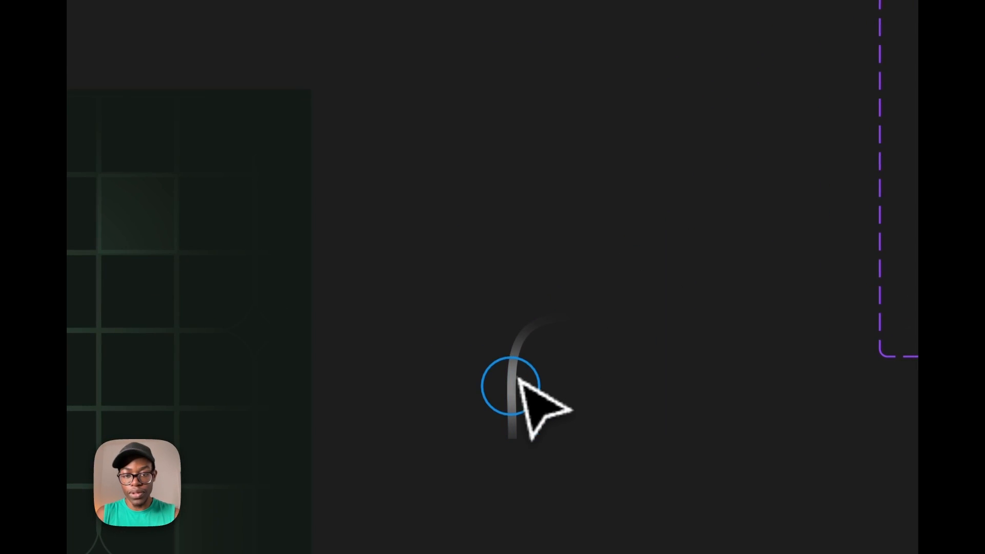
drag(512, 388, 596, 299)
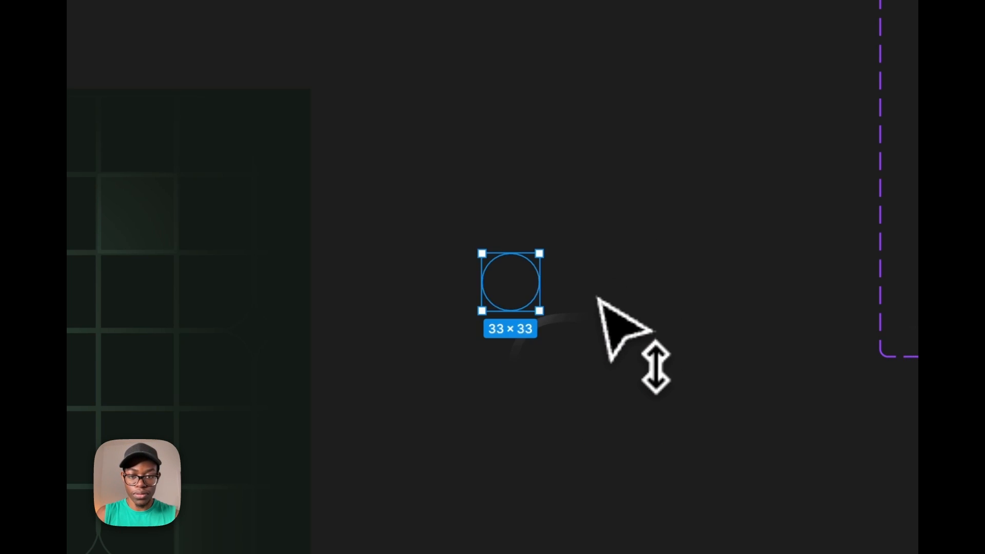
drag(535, 302, 648, 268)
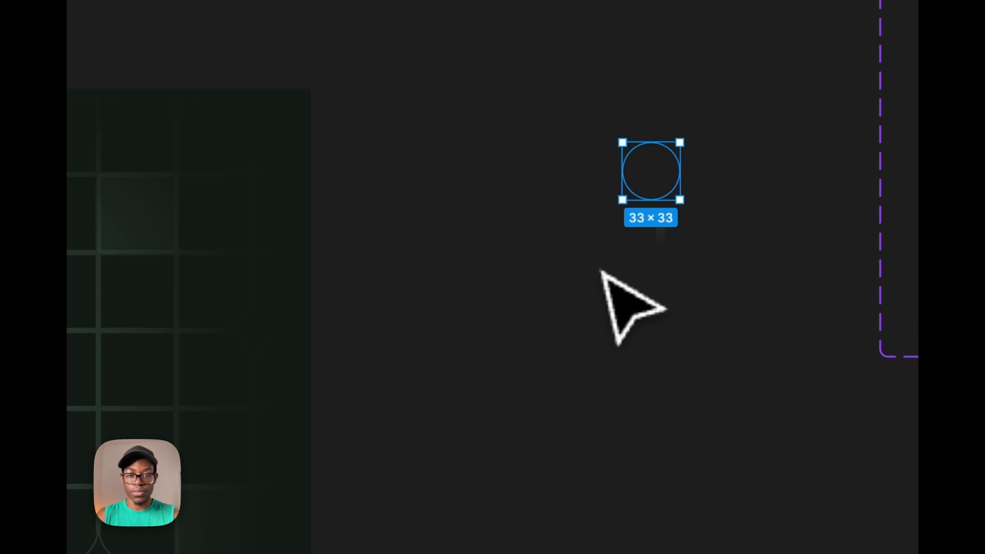
Turn the mask group into a component and add a second variant
click(189, 169)
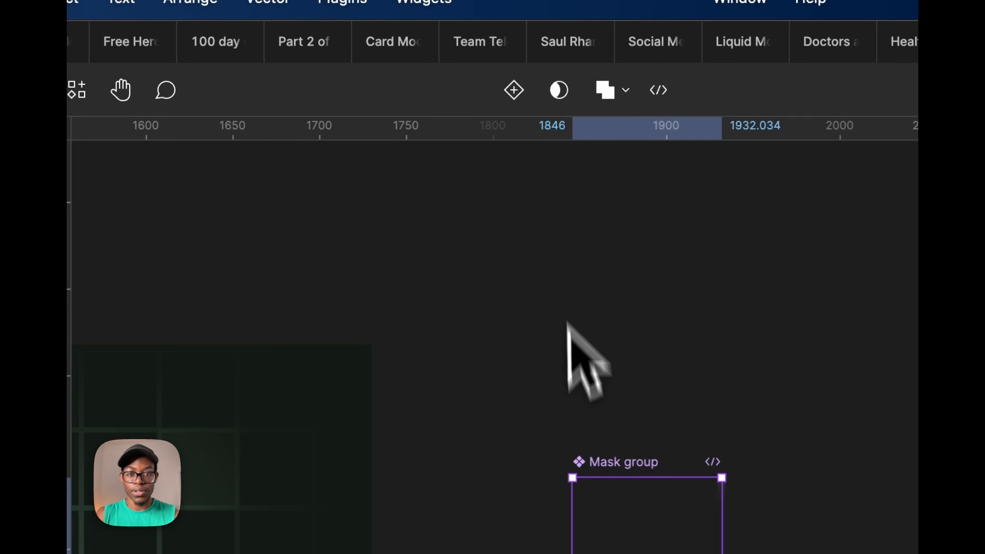
click(514, 92)
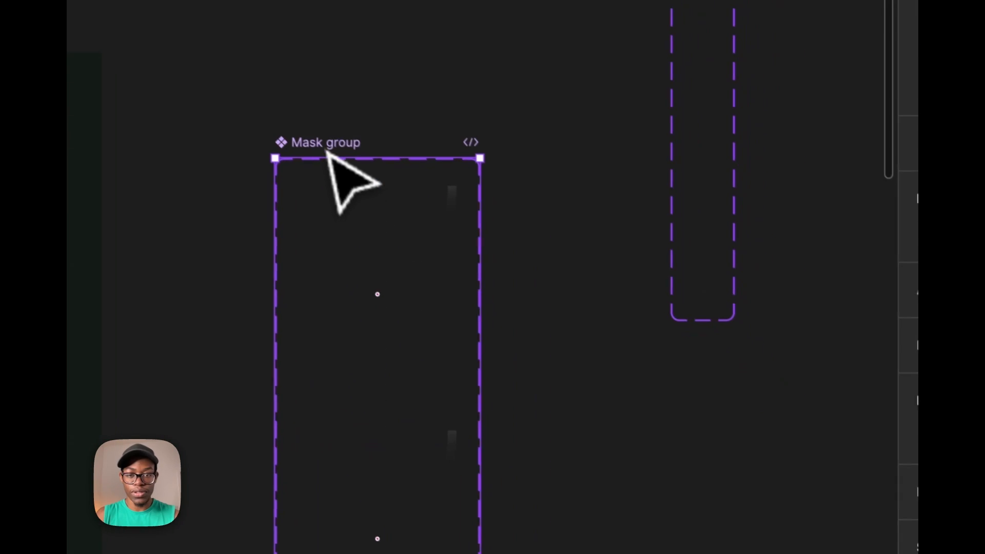
Connect the Mask group's first variant to Variant2 with an After delay trigger of 1 ms
click(366, 301)
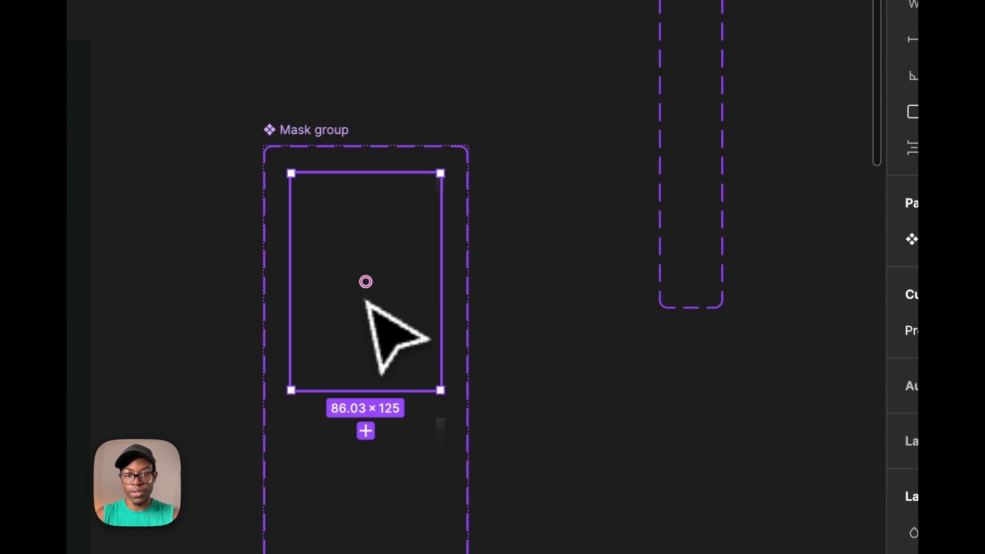
click(908, 246)
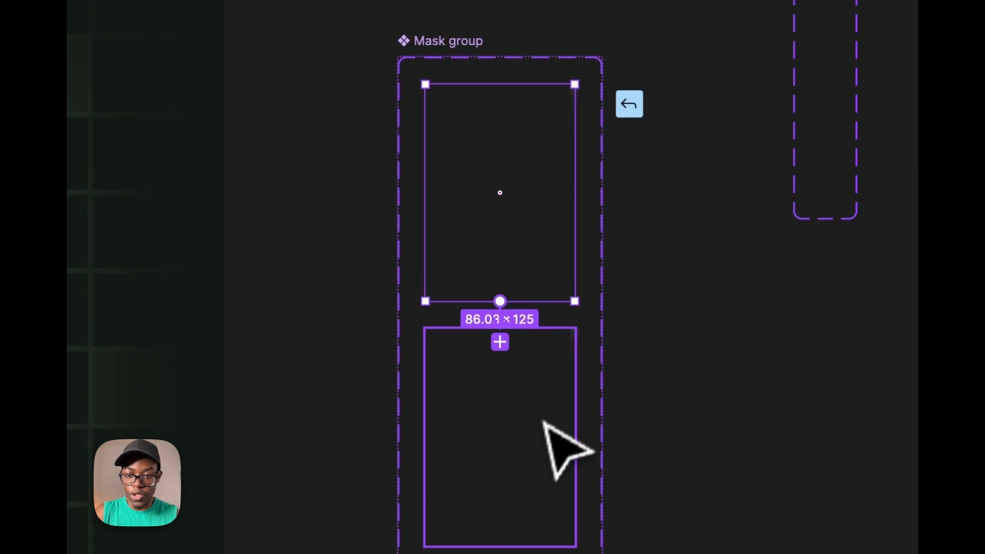
drag(543, 422, 541, 432)
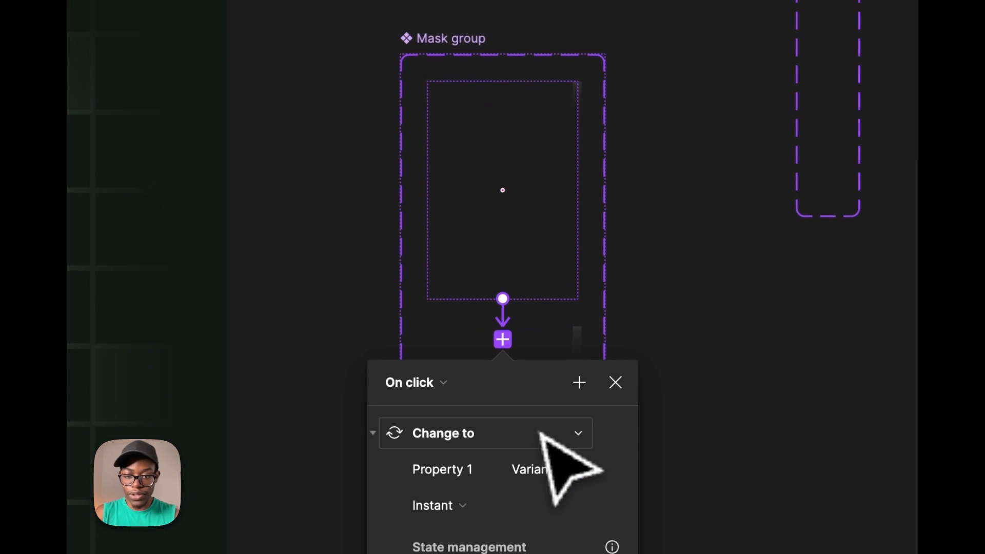
click(447, 389)
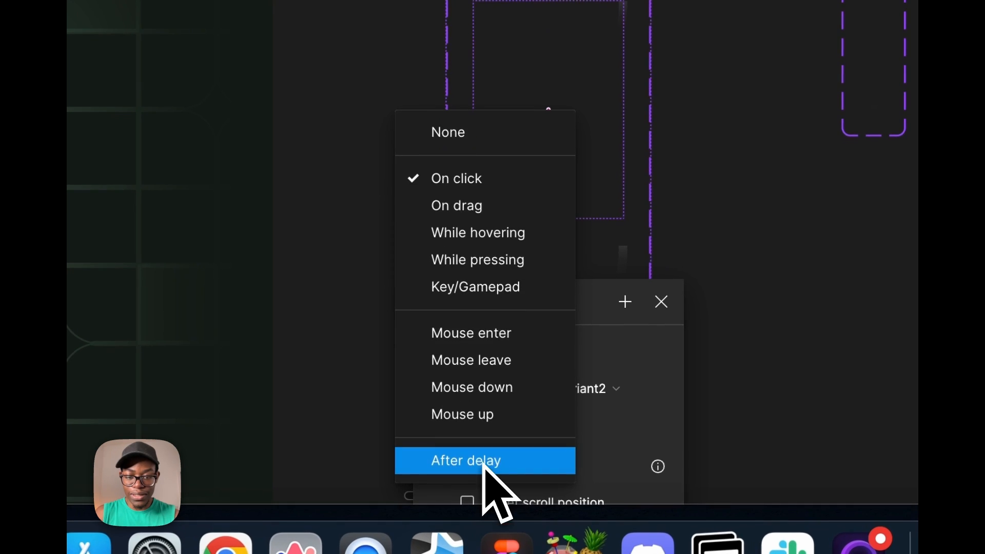
click(484, 464)
scroll(607, 226, down, 5)
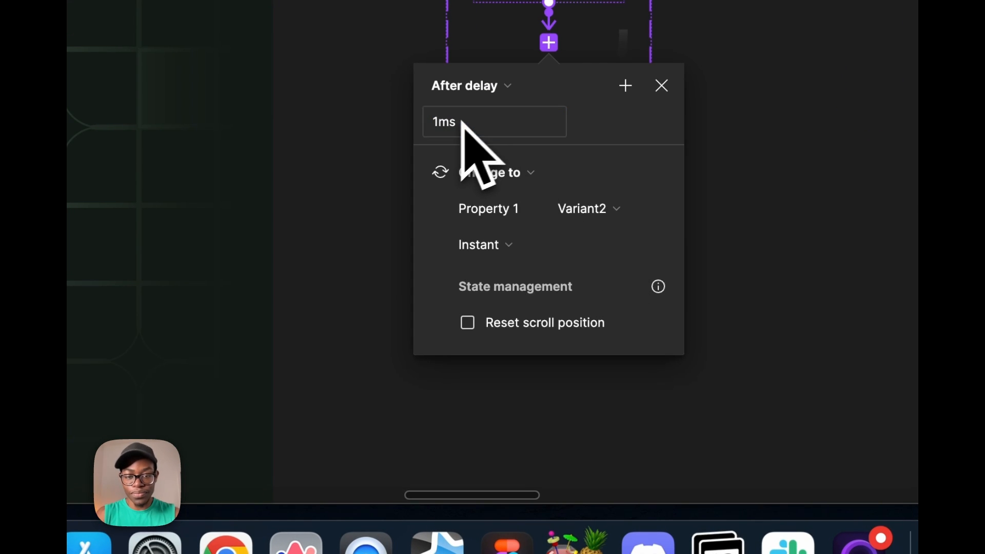
Set the transition to Variant2 to Smart animate with Slow easing and a duration of 1000 ms
click(520, 246)
click(523, 300)
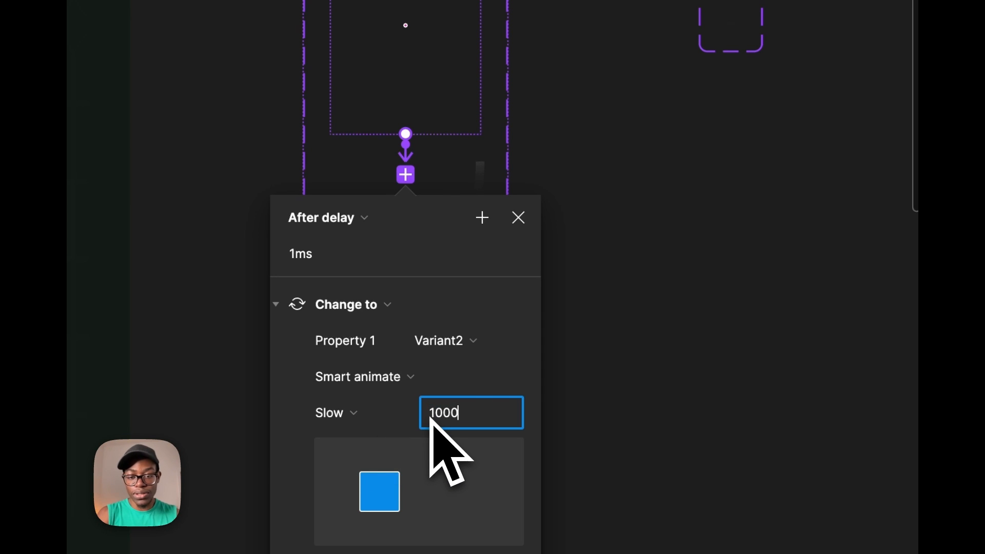
click(708, 367)
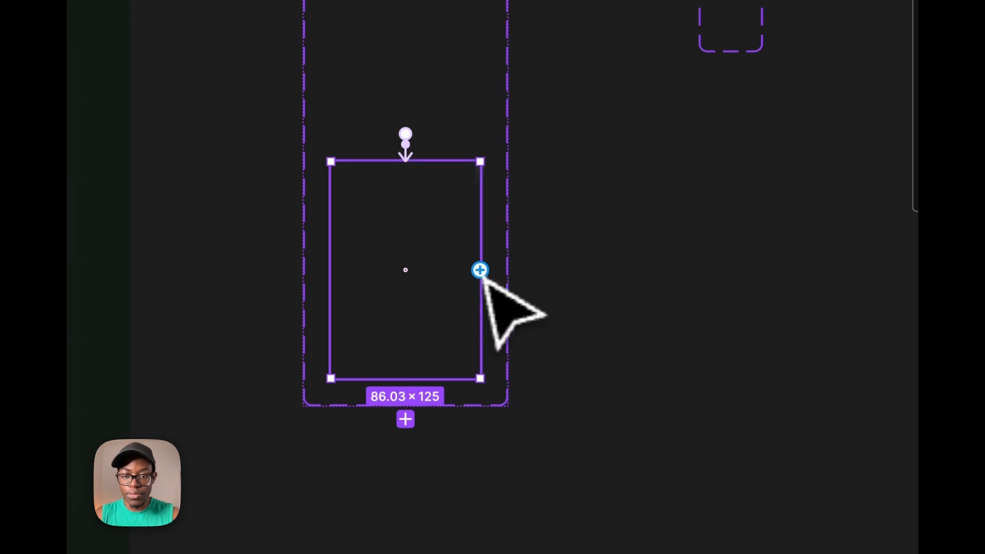
Connect Variant2 back to Default with a 1 ms After delay trigger and an Instant transition
drag(479, 270, 484, 114)
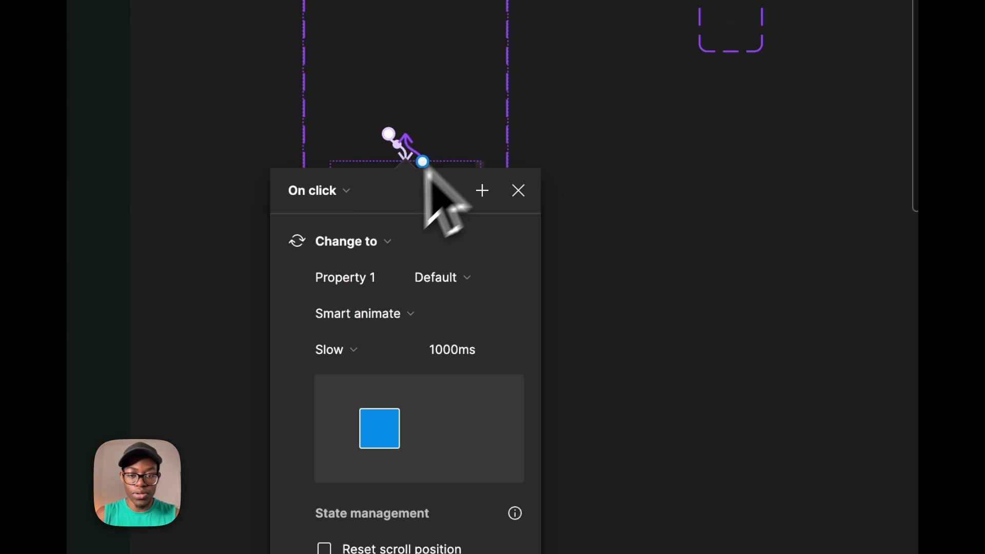
click(315, 195)
click(338, 471)
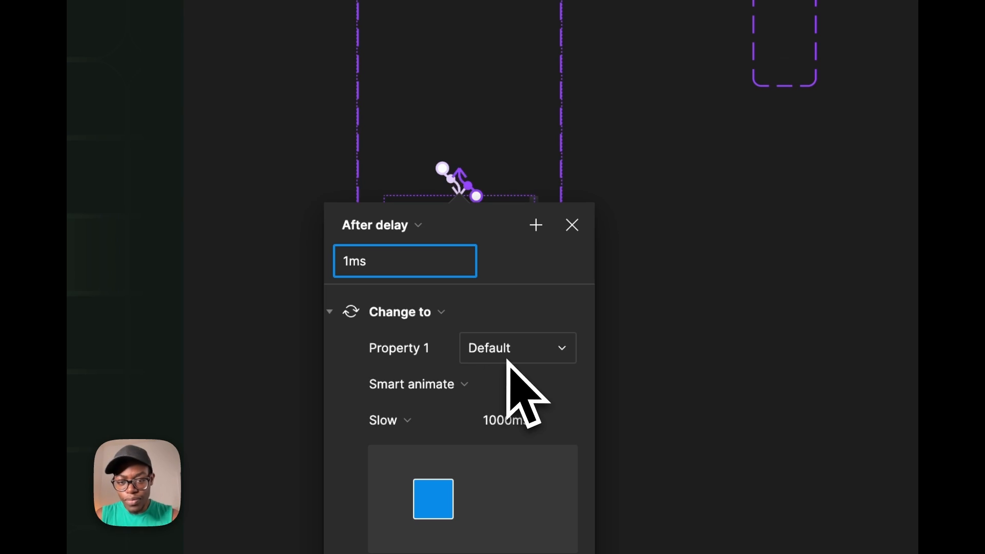
click(459, 384)
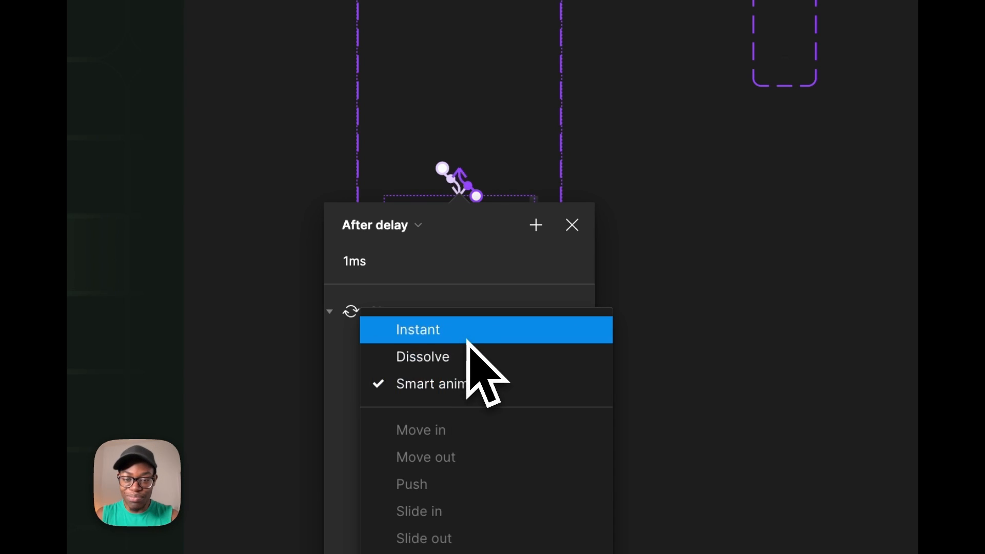
click(468, 331)
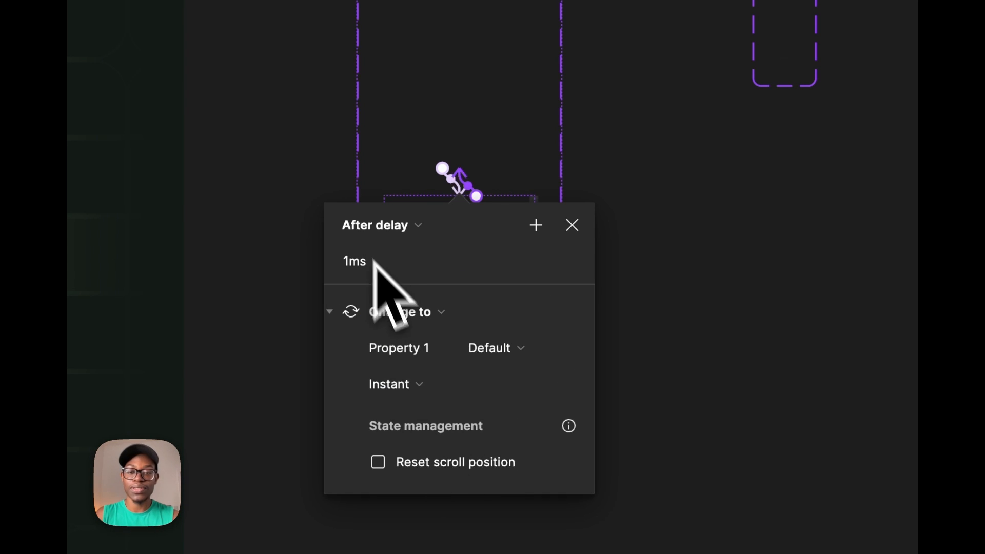
click(665, 190)
Review the settings of both After delay connections between the two Mask group variants
double_click(488, 128)
scroll(487, 128, up, 2)
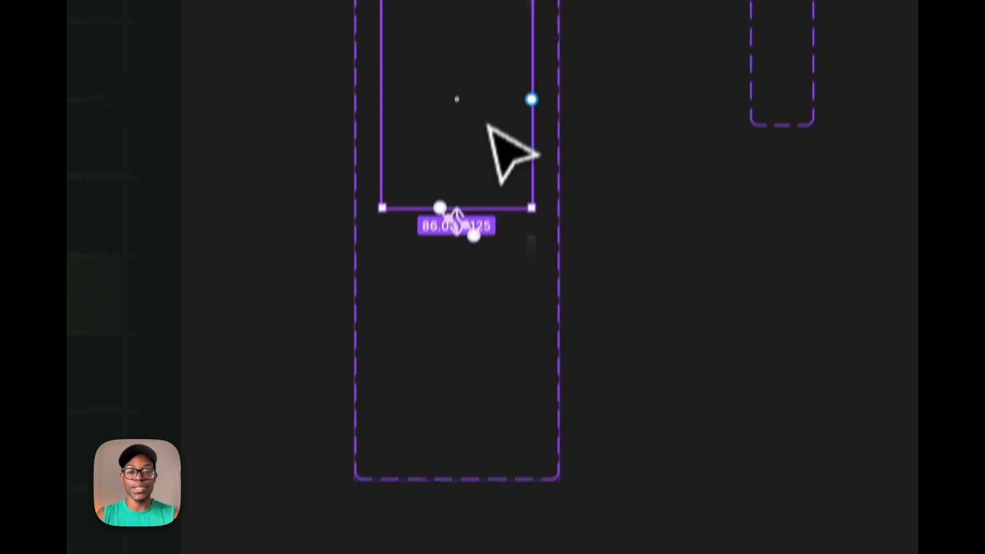
scroll(450, 190, up, 1)
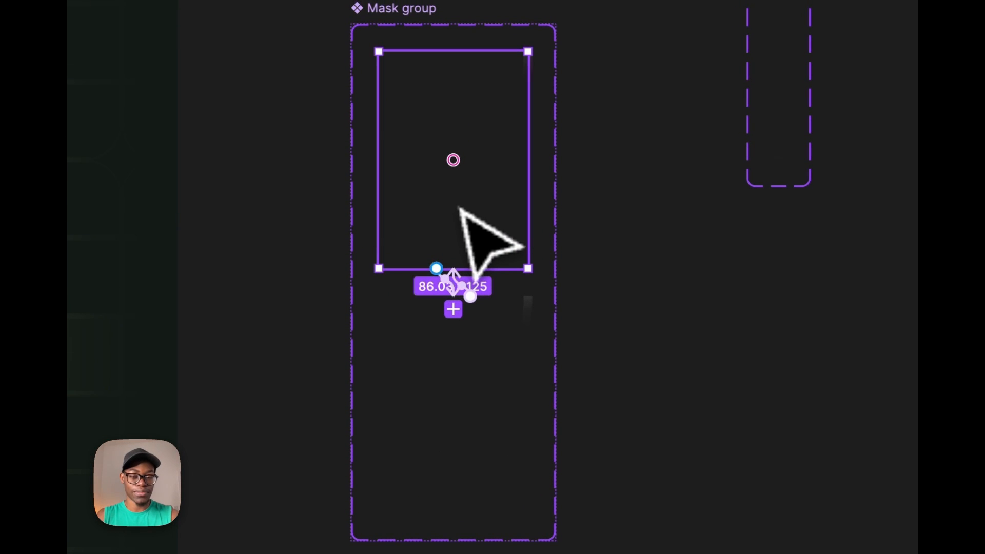
scroll(428, 373, up, 3)
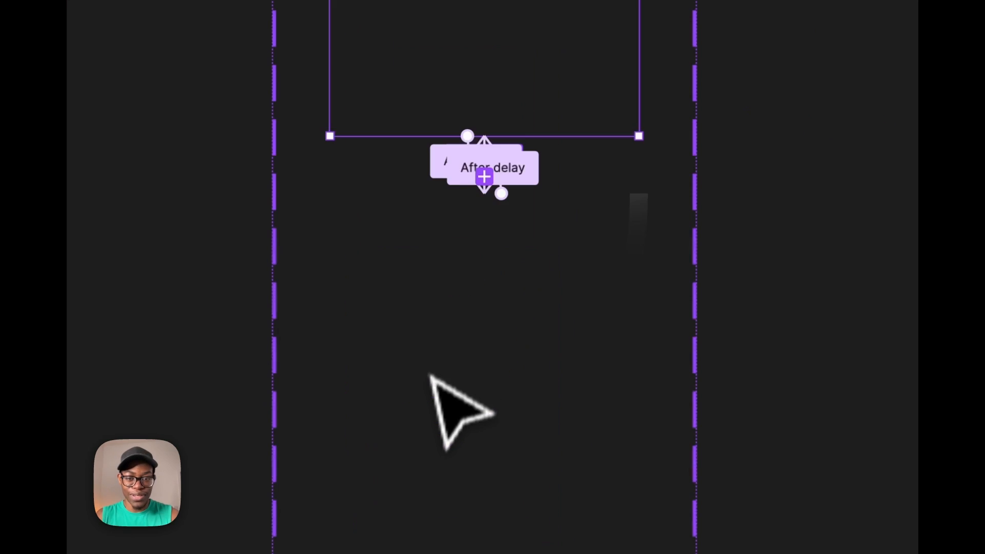
click(447, 171)
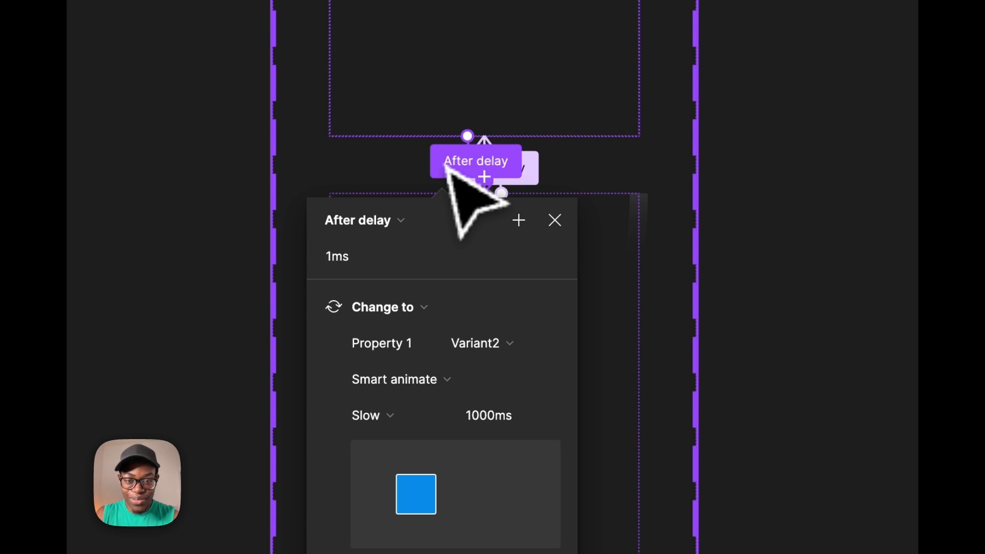
click(533, 181)
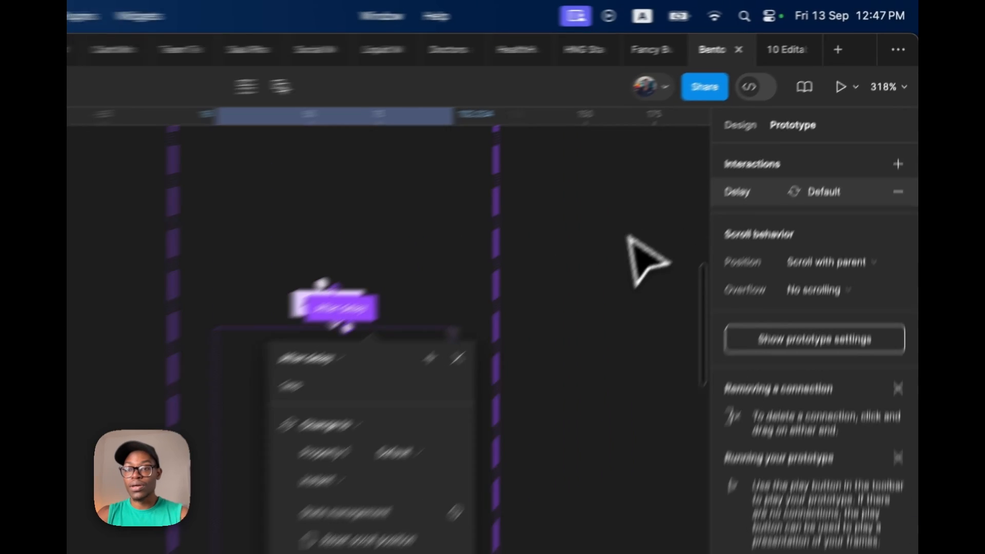
Place an instance of the Mask group's Default variant inside the bento card's visual, near the left curved connector
click(757, 147)
click(805, 82)
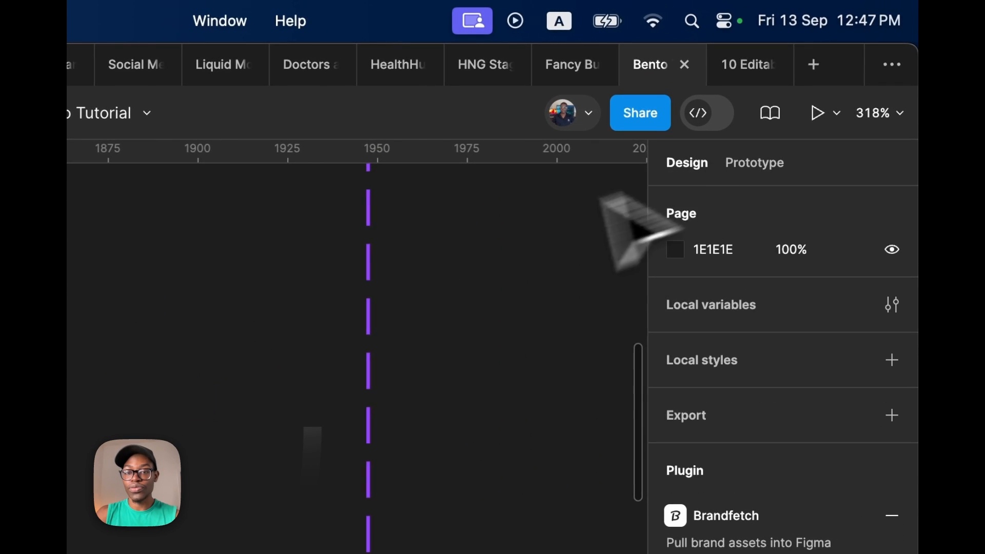
scroll(318, 300, down, 5)
click(283, 258)
scroll(290, 257, down, 5)
drag(289, 257, 166, 308)
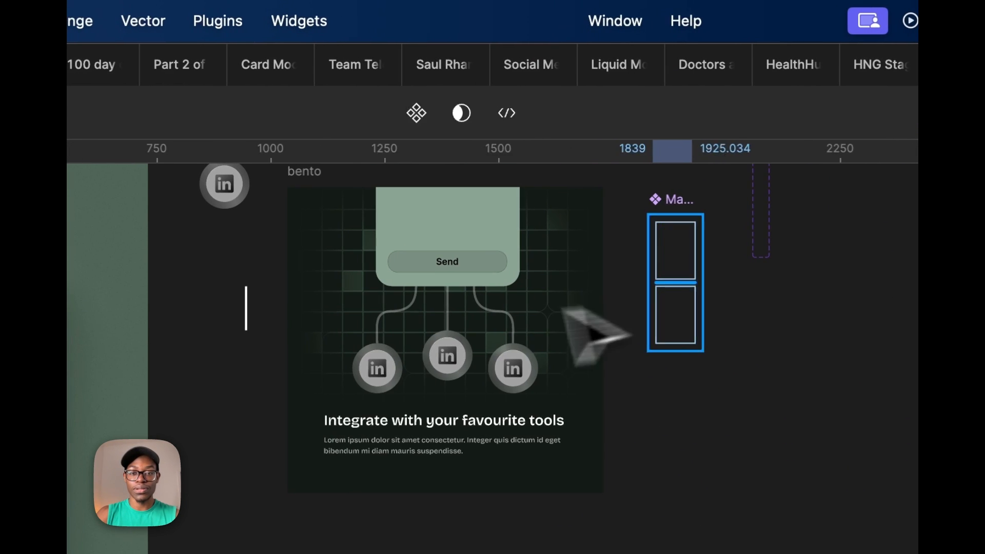
drag(564, 310, 359, 324)
Move the Mask group instance over the left curved connector and align it with that curve's right edge
scroll(371, 338, up, 5)
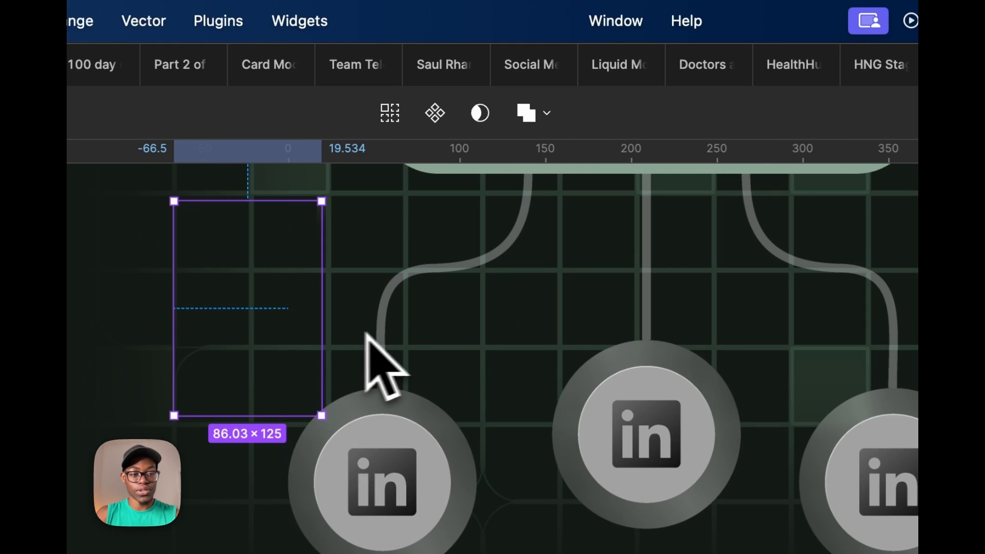
drag(293, 316, 406, 311)
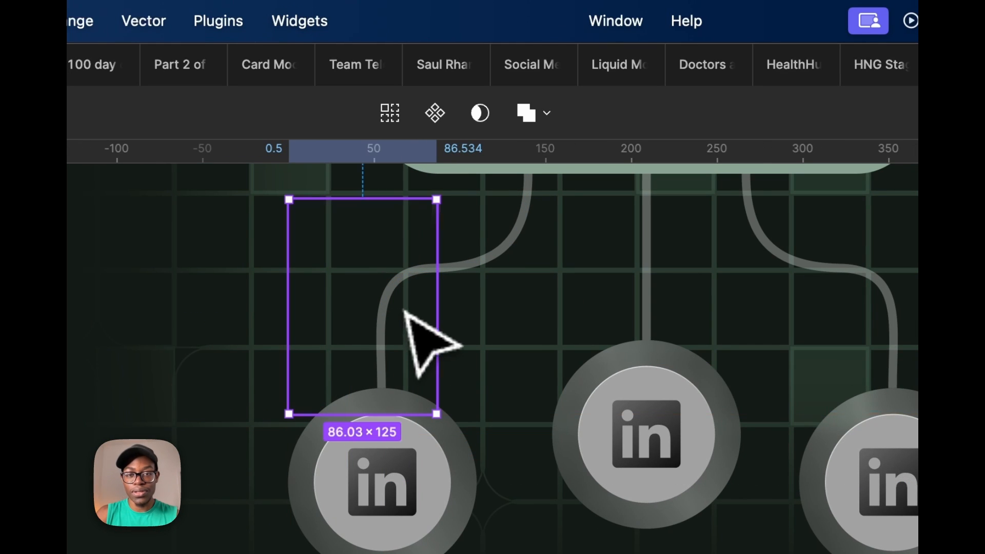
click(515, 237)
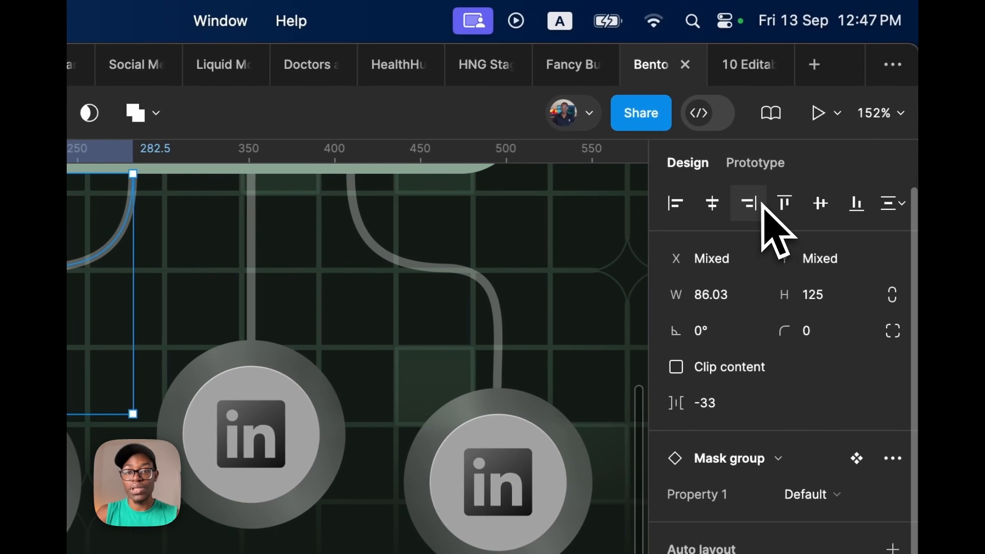
click(762, 206)
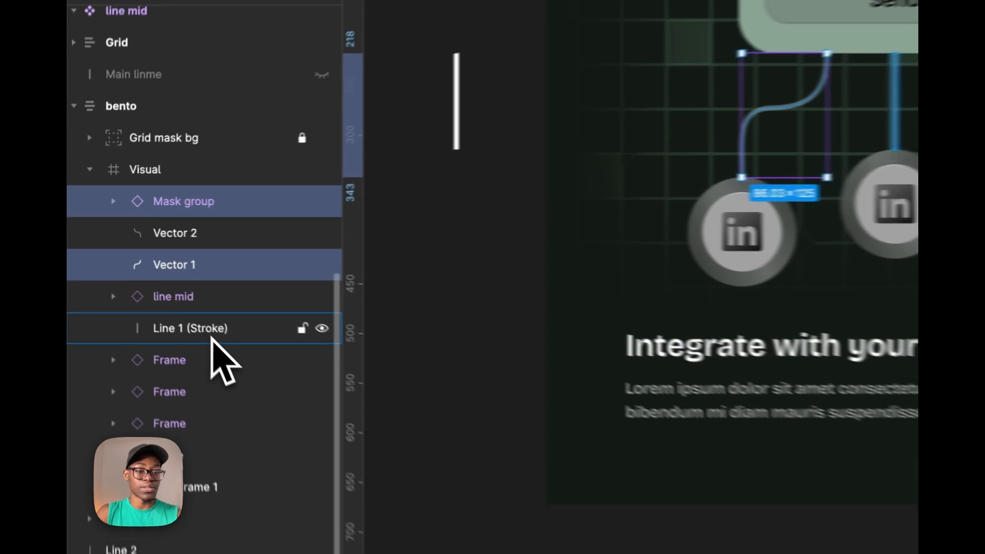
Set the layer opacity of the mask in the line mid component's Variant2 to 100%
click(152, 276)
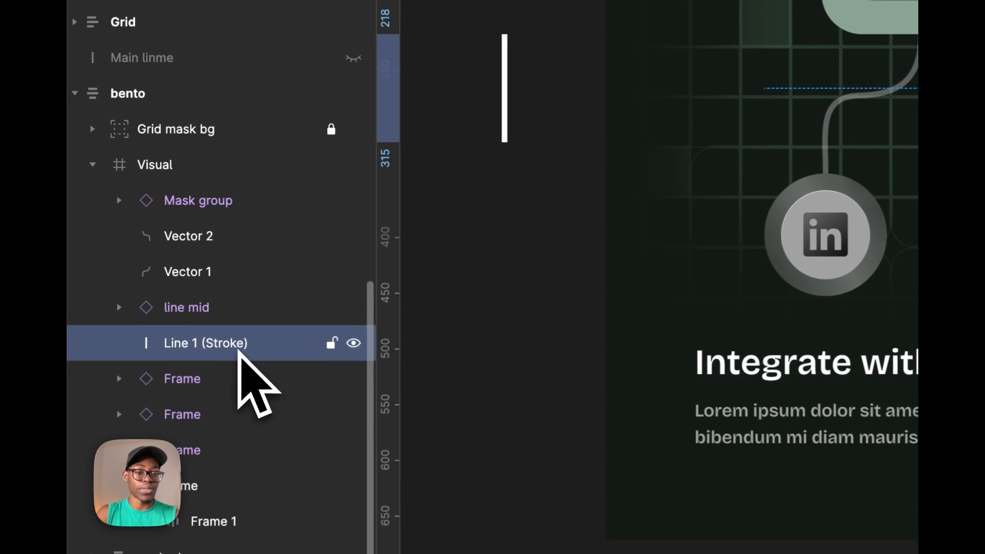
click(248, 308)
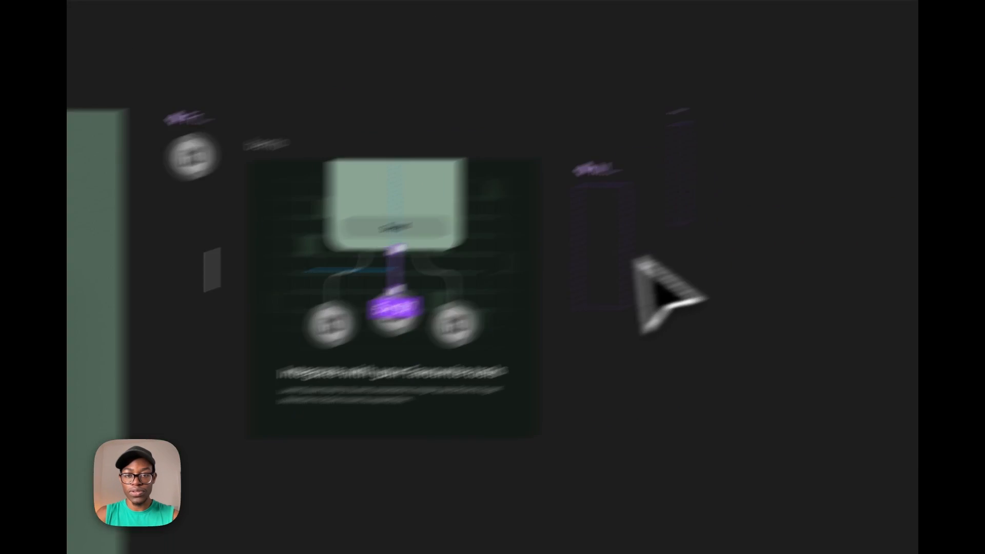
scroll(636, 259, up, 5)
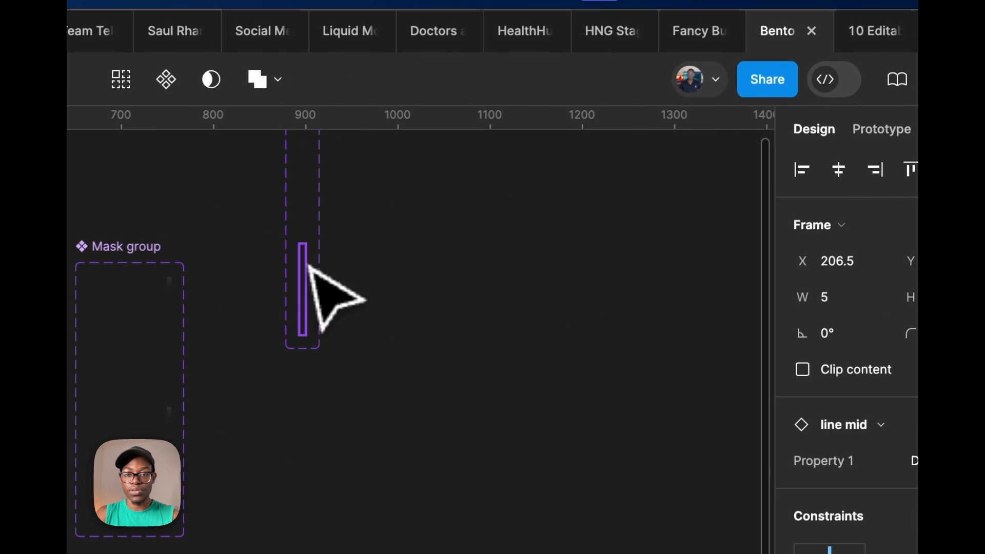
click(302, 268)
shift+click(303, 205)
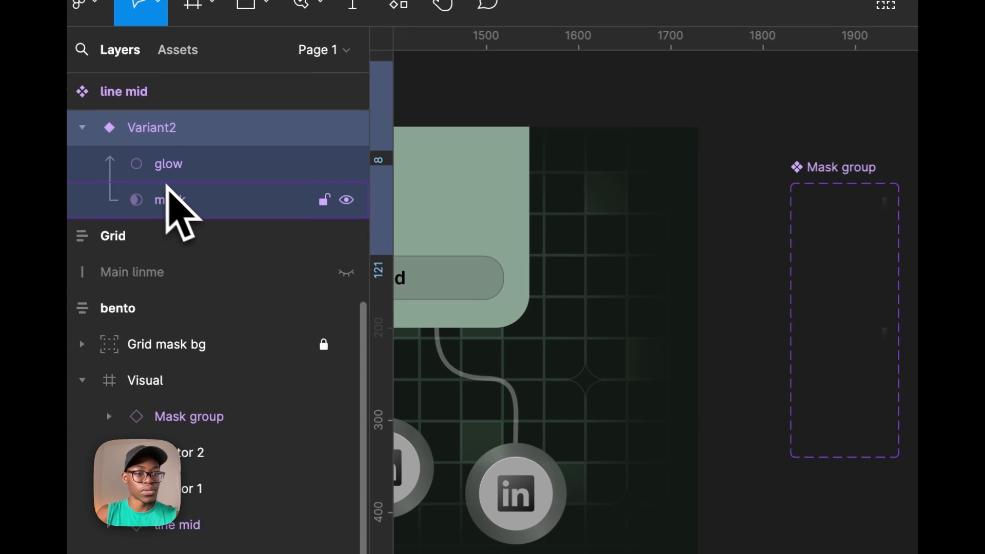
click(177, 198)
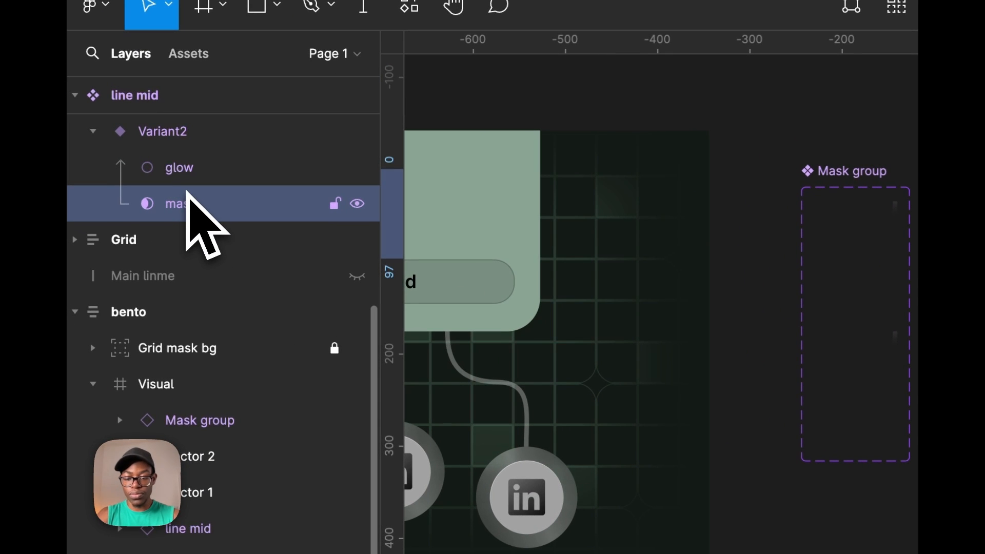
key(0)
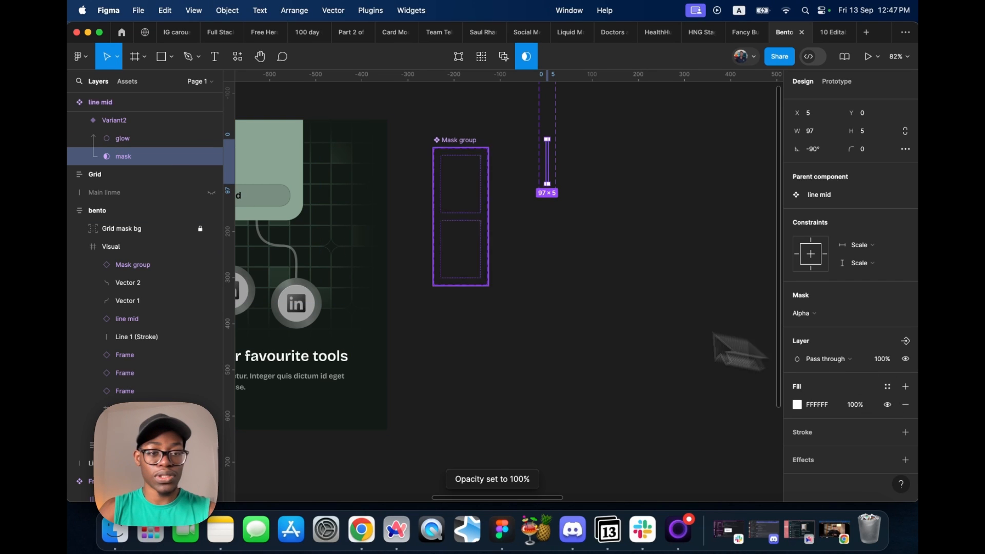
Set the layer opacity of the mask in the line mid component's Default variant to 100%
scroll(129, 167, up, 4)
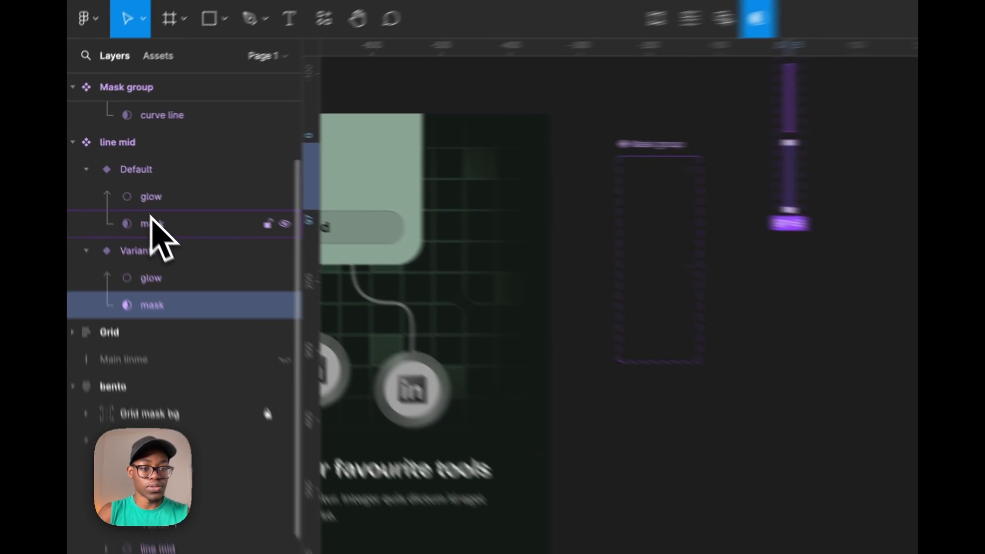
click(127, 194)
click(866, 276)
text(100)
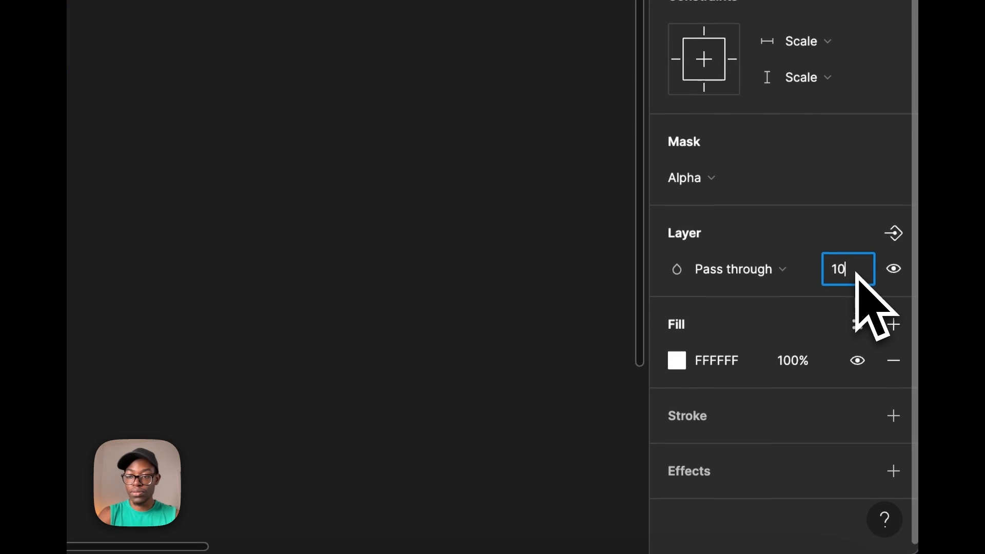
key(Return)
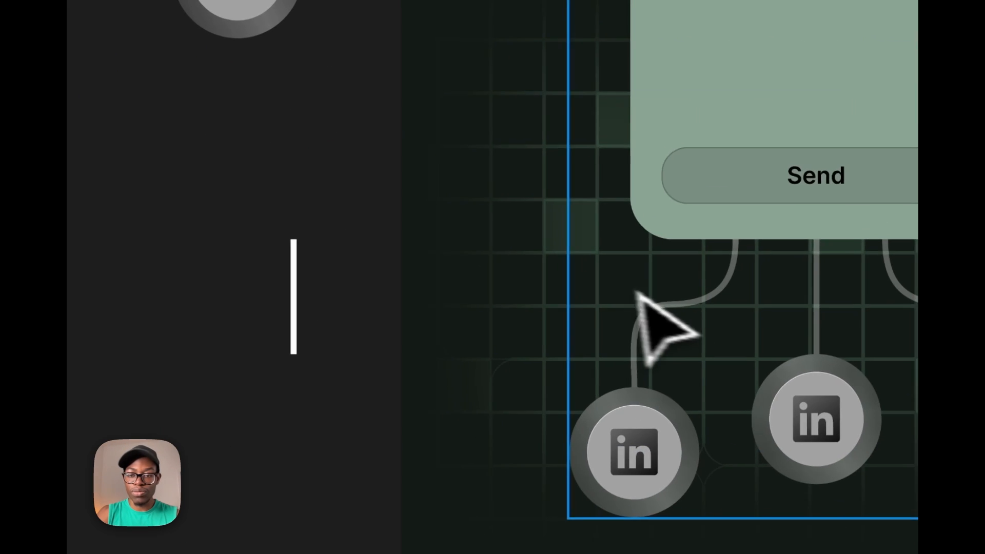
Place a horizontally flipped copy of the Mask group instance over the right curved connector and align it with that curve
click(690, 307)
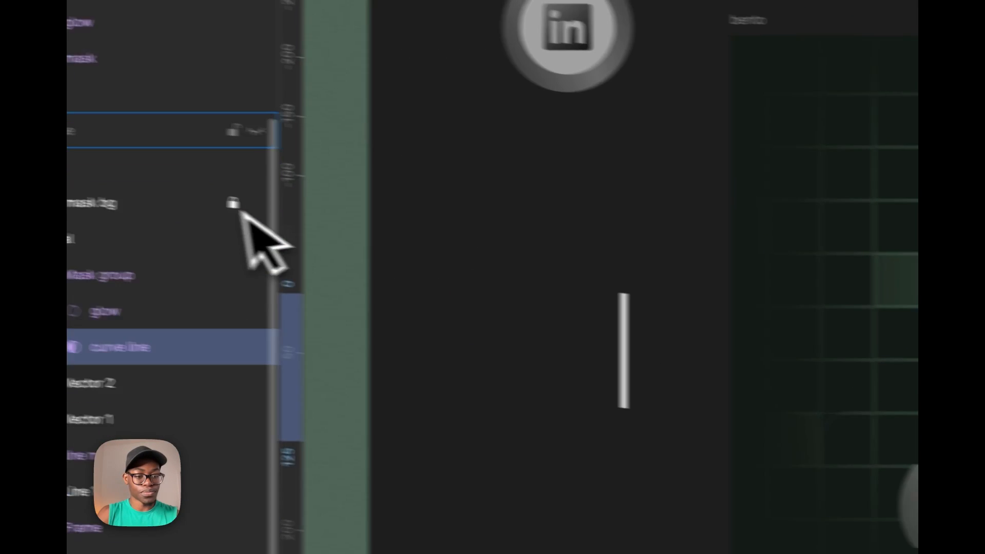
click(123, 276)
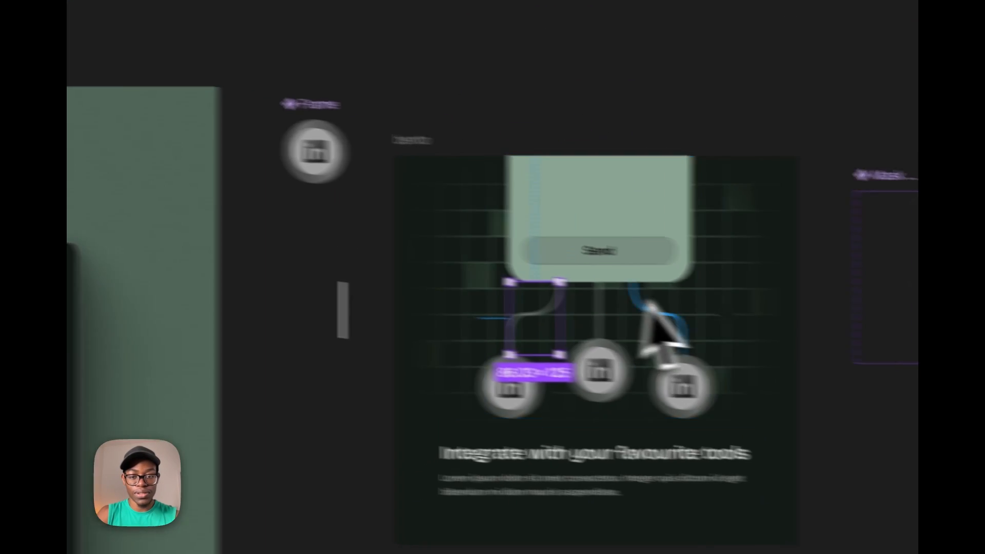
drag(541, 329, 612, 328)
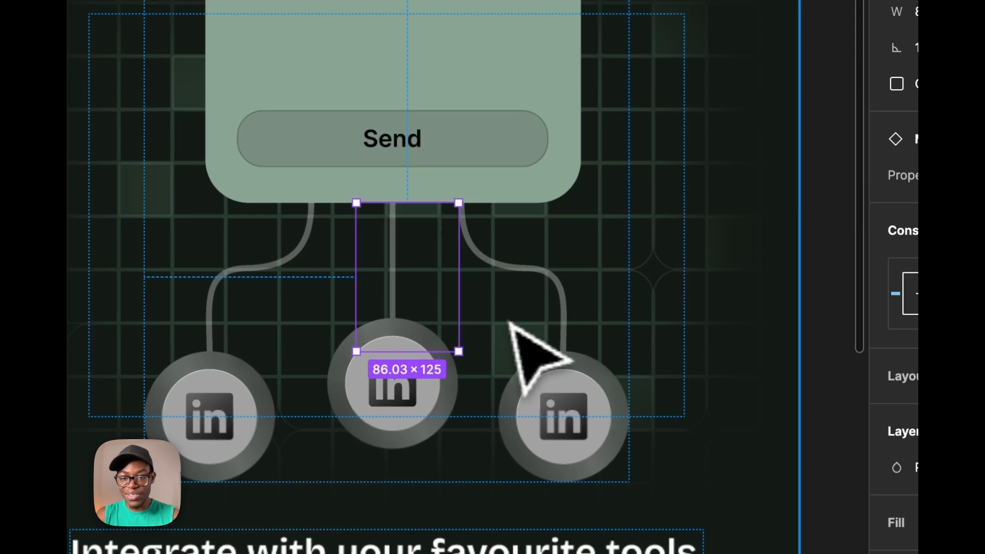
shift+click(533, 313)
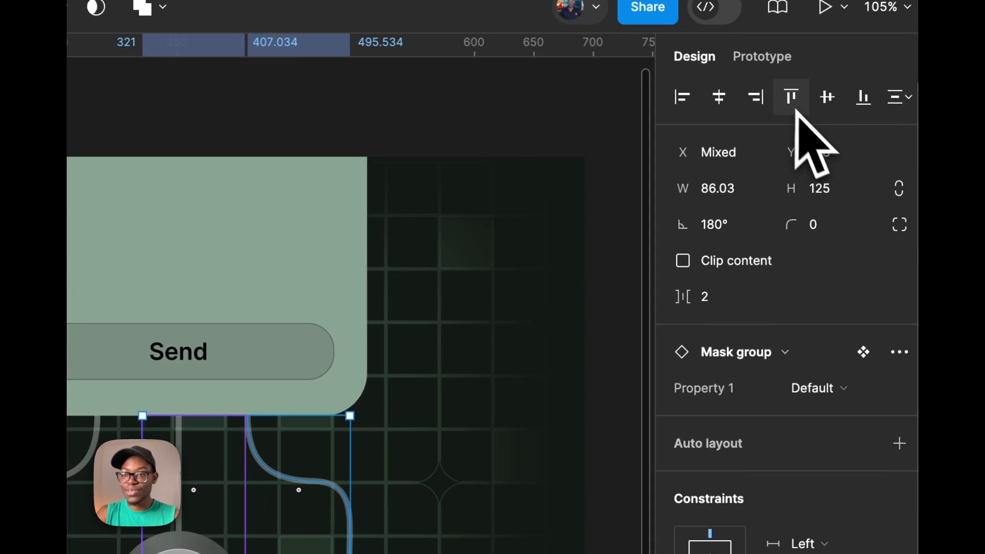
click(824, 27)
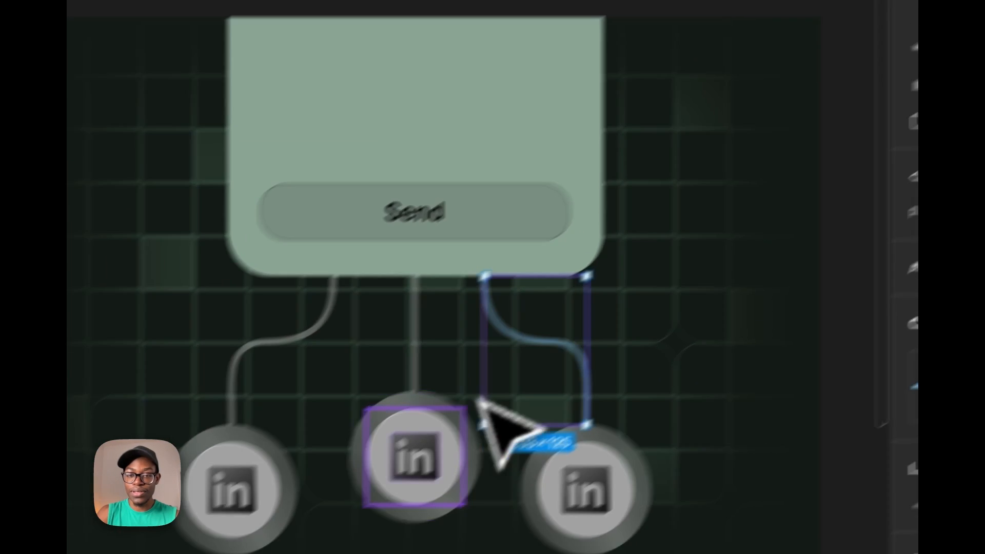
Preview the bento card to check the glow animation along the three connectors, and close the preview
scroll(478, 399, down, 5)
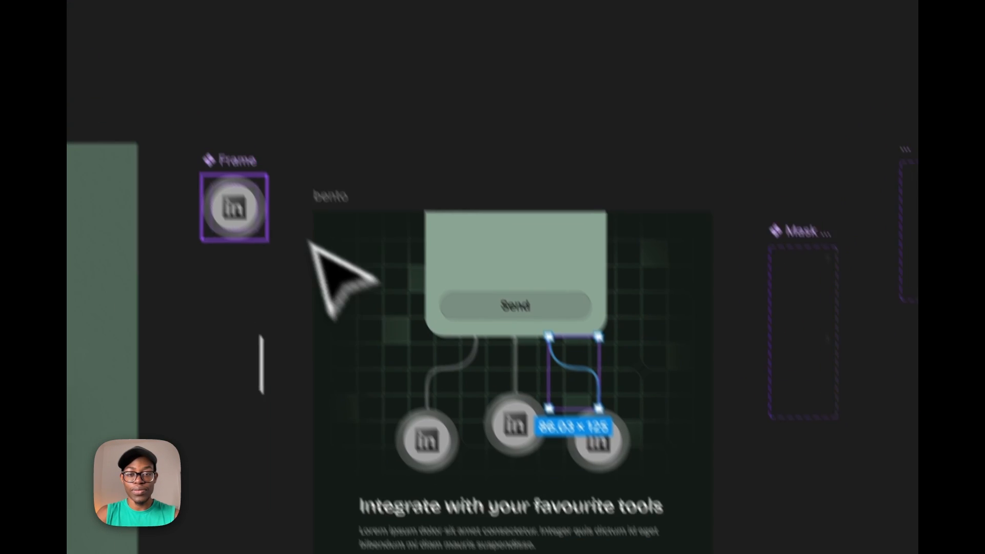
click(385, 278)
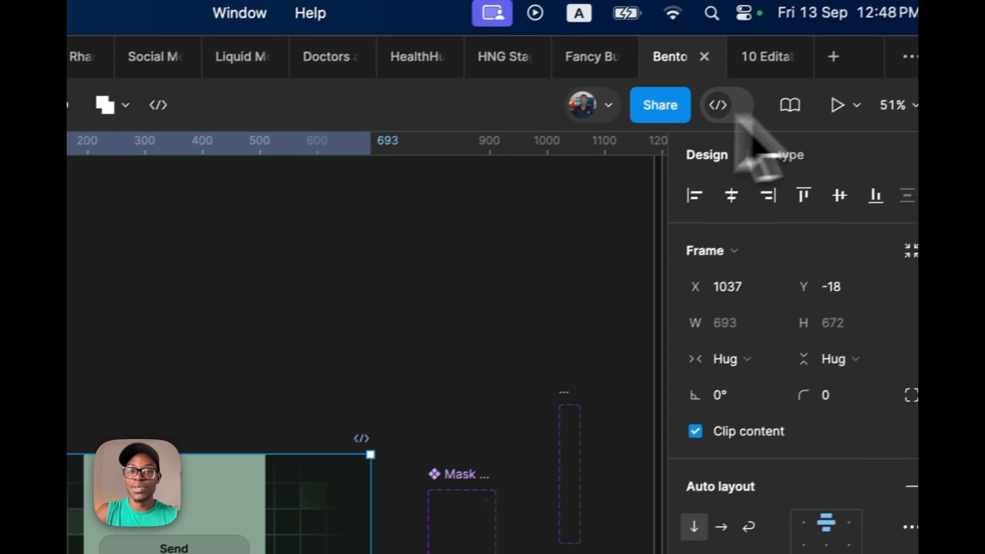
click(331, 37)
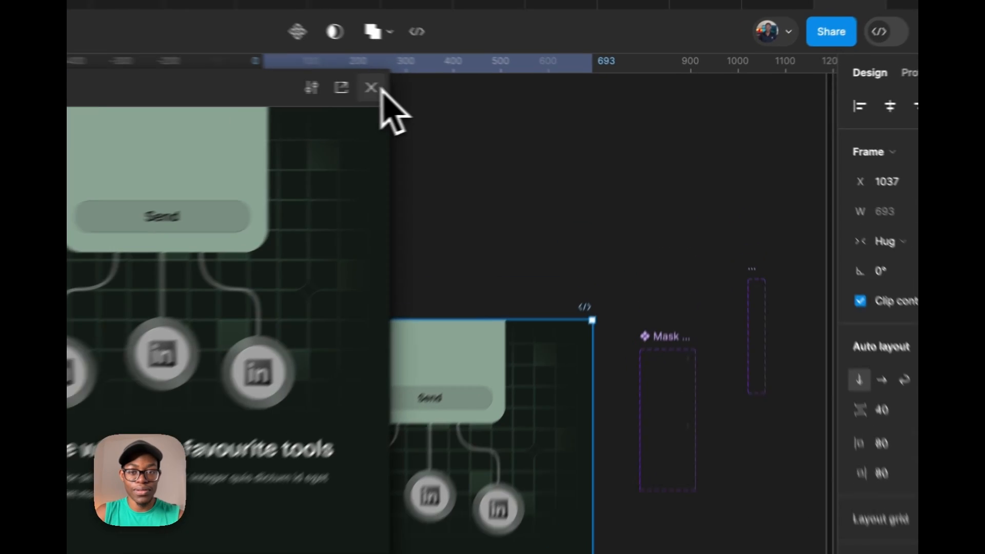
click(501, 90)
click(568, 183)
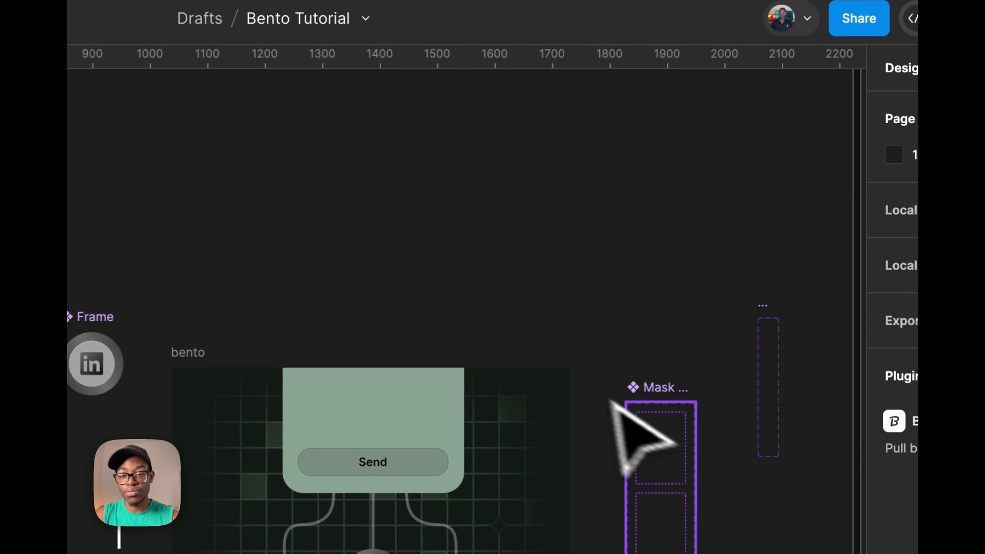
Inspect the prototype interactions between the Default variant and Variant2 of the Mask group component
scroll(676, 428, up, 5)
click(666, 464)
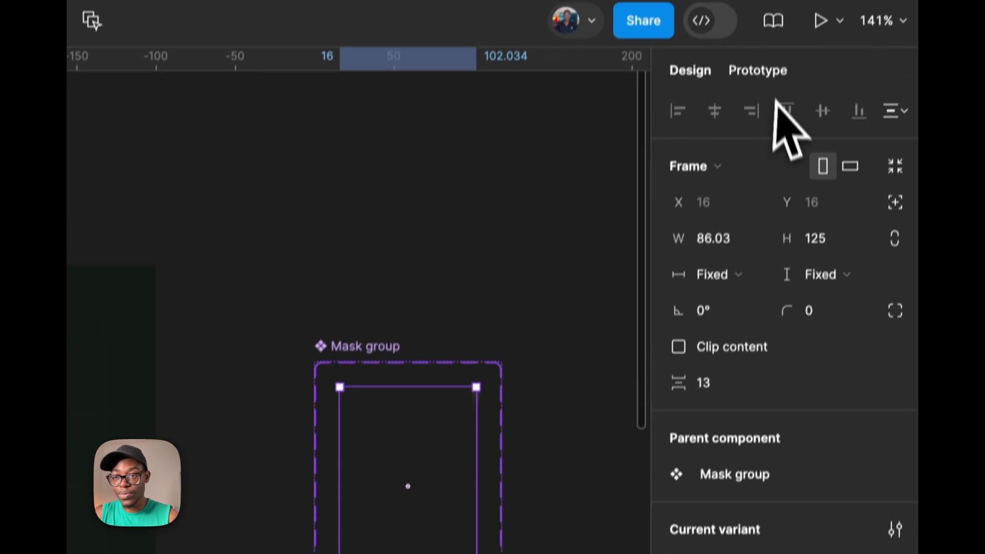
click(757, 70)
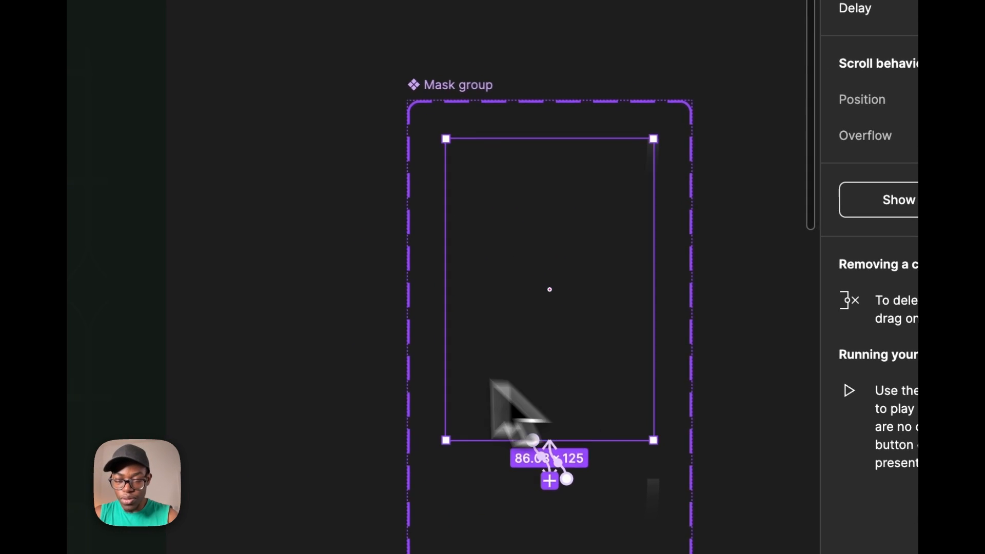
scroll(410, 425, down, 5)
scroll(380, 444, up, 5)
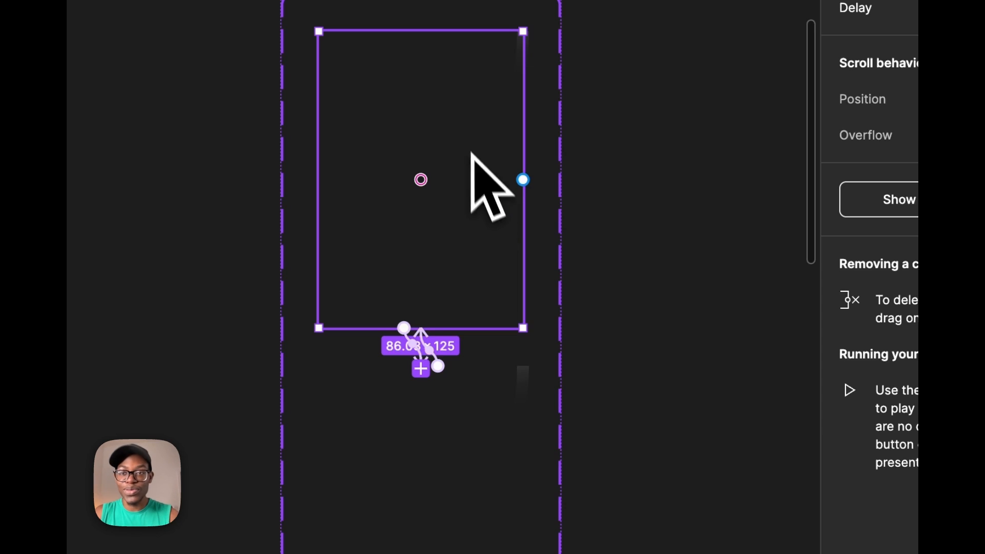
click(857, 0)
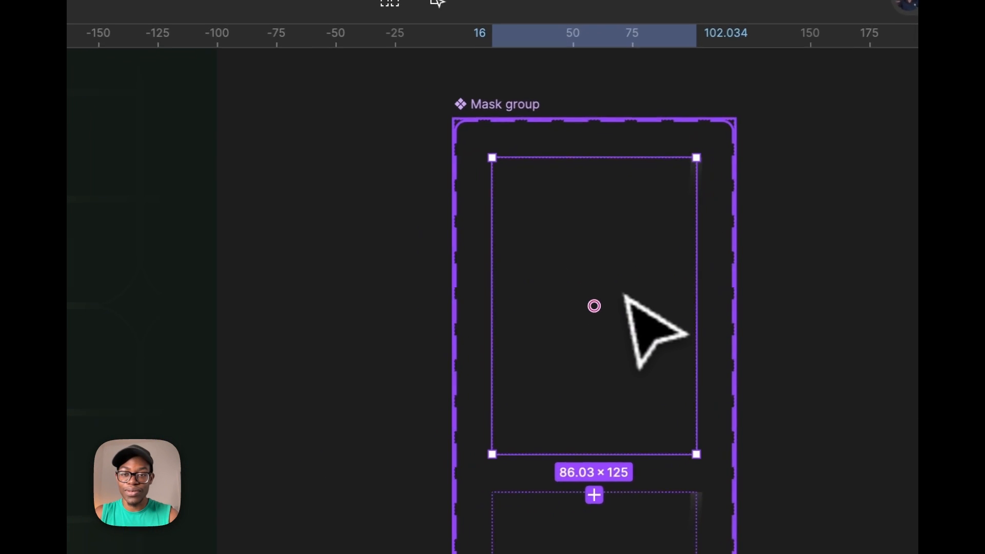
Move the glow in the Mask group component's Variant2 below the lower-left end of the curve line
double_click(628, 277)
click(176, 191)
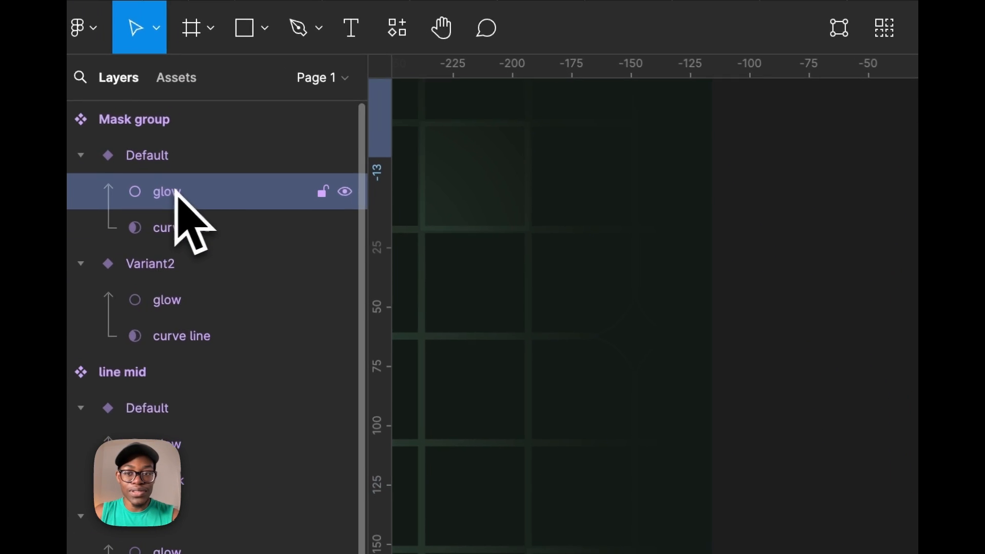
click(199, 306)
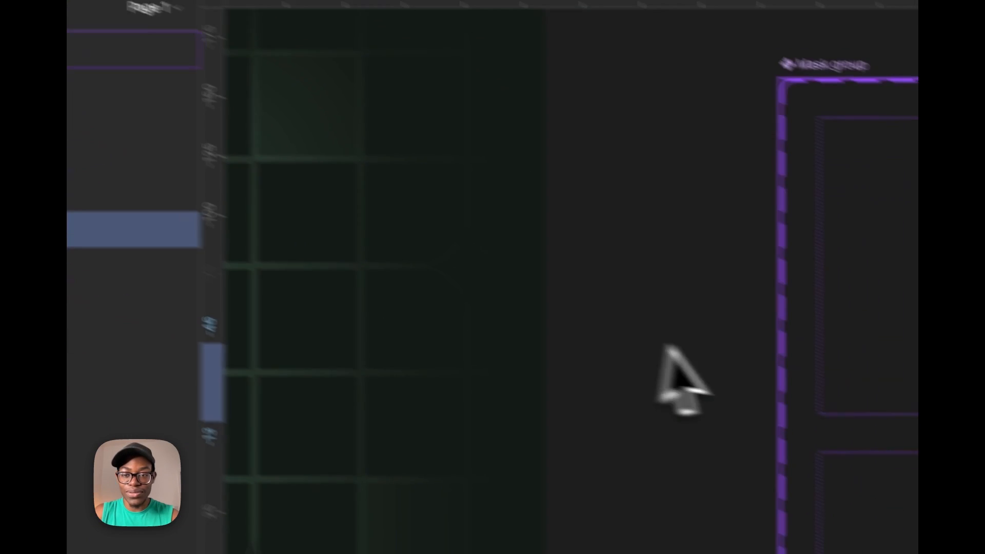
drag(653, 171, 404, 440)
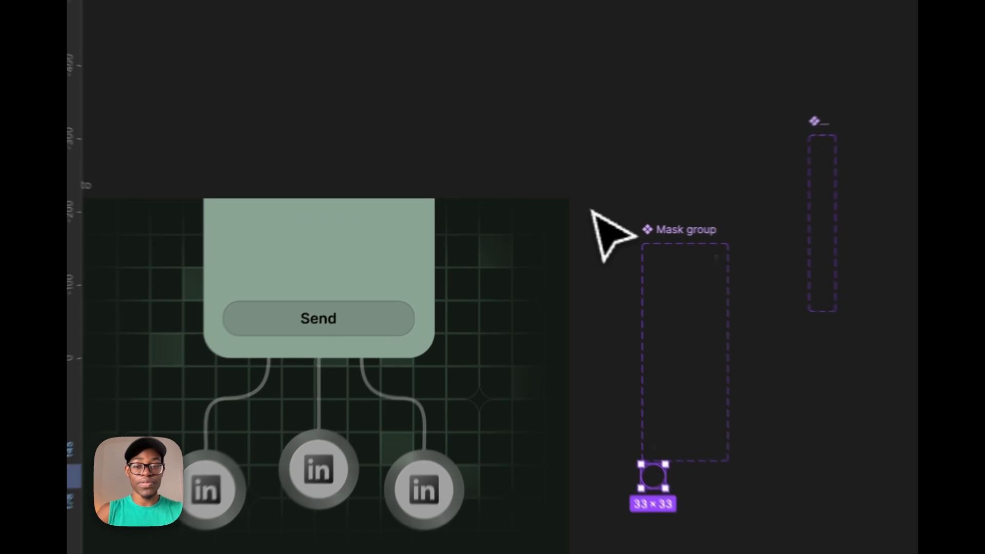
Preview the bento card again to check how the glow travels along the curved connectors
click(529, 214)
scroll(536, 210, down, 3)
click(317, 203)
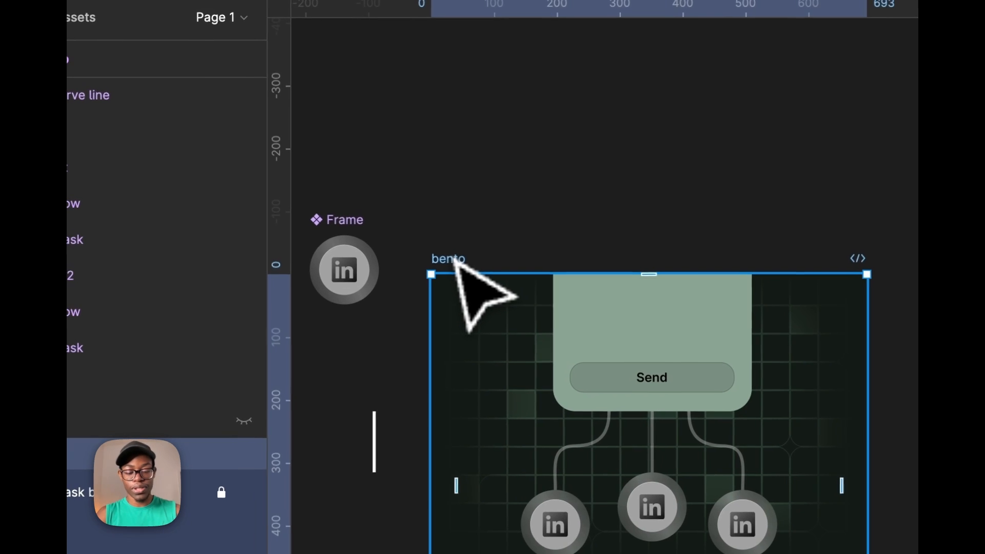
key(super+p)
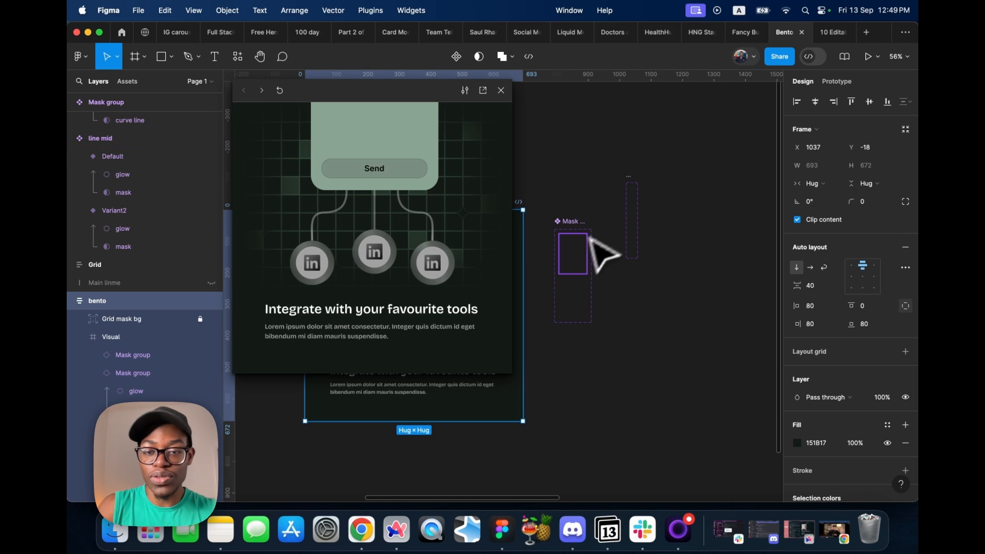
Check the layer opacity of the curve line mask in both variants of the Mask group component
click(578, 252)
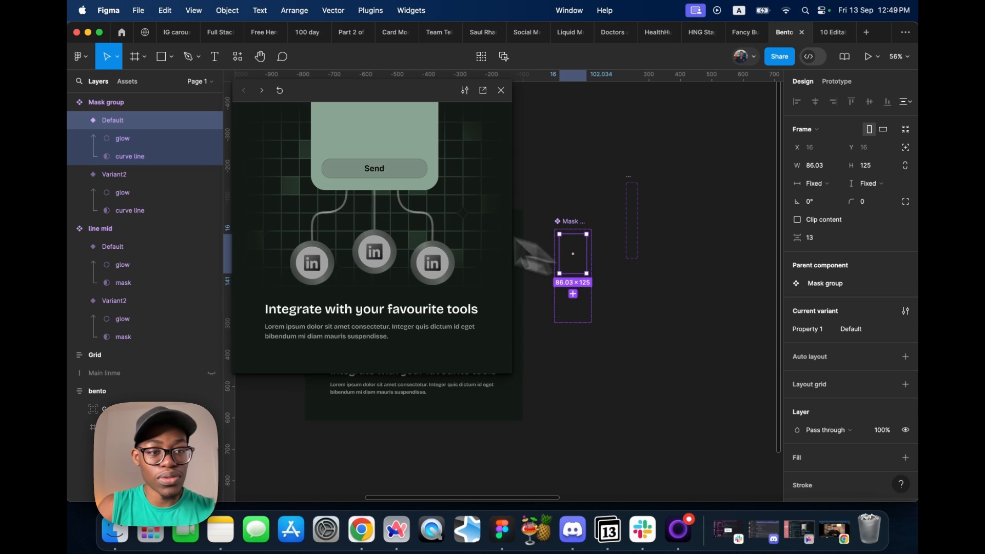
click(130, 156)
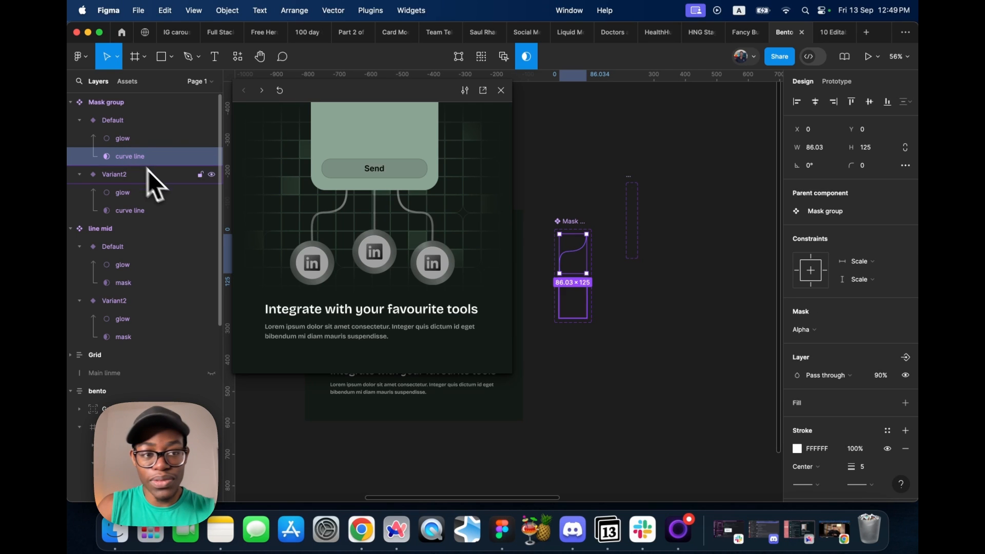
click(134, 208)
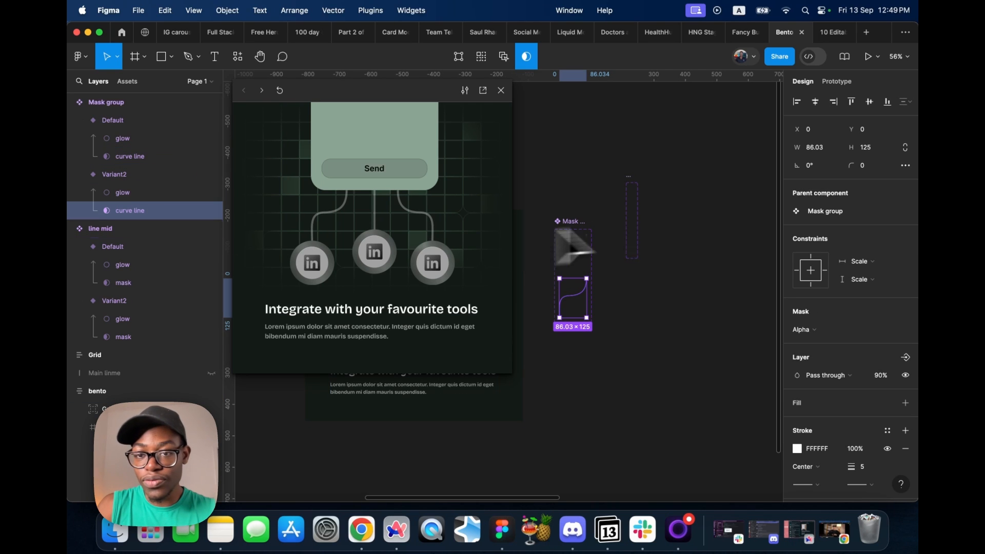
Set the layer opacity of the masks in the line mid component's Default variant and Variant2 to 90%
click(632, 220)
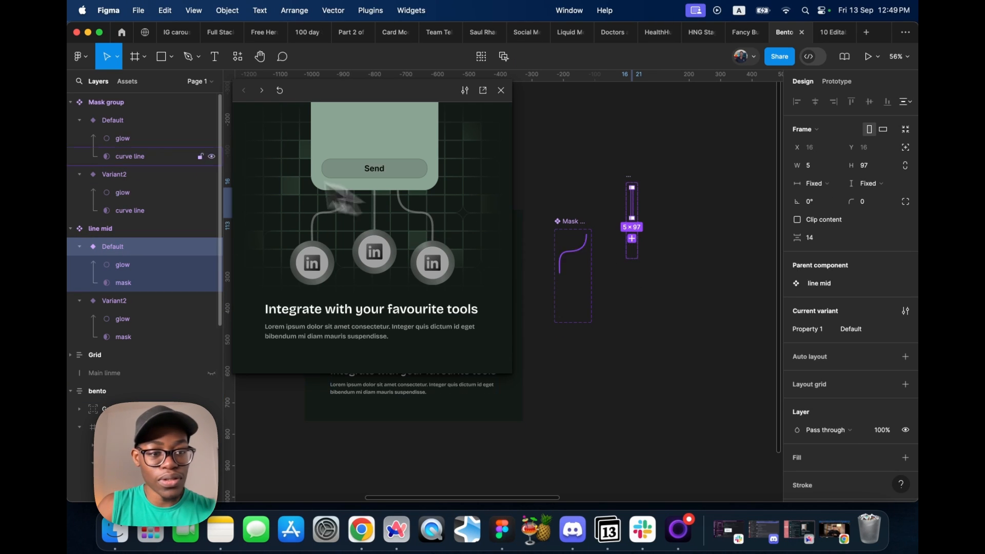
click(139, 284)
shift+click(138, 335)
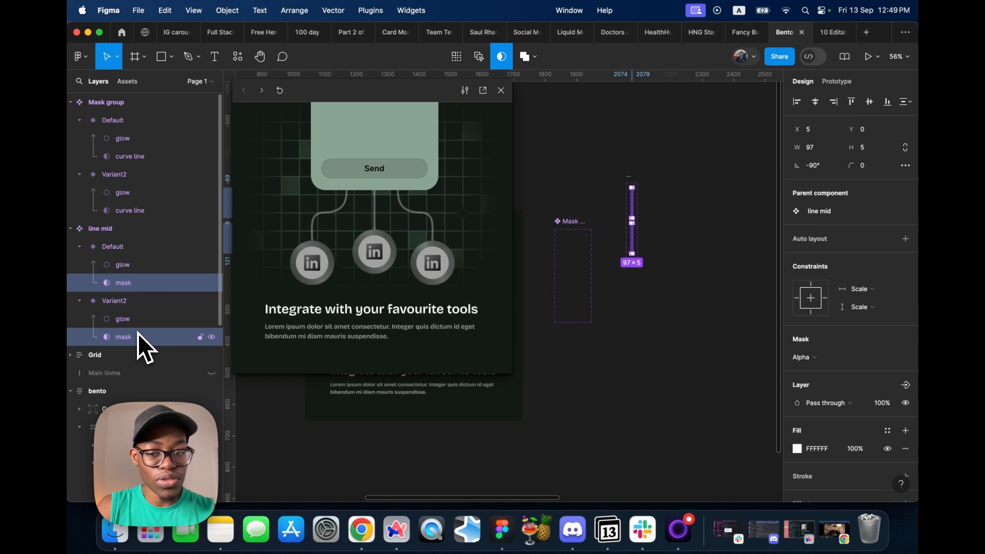
key(9)
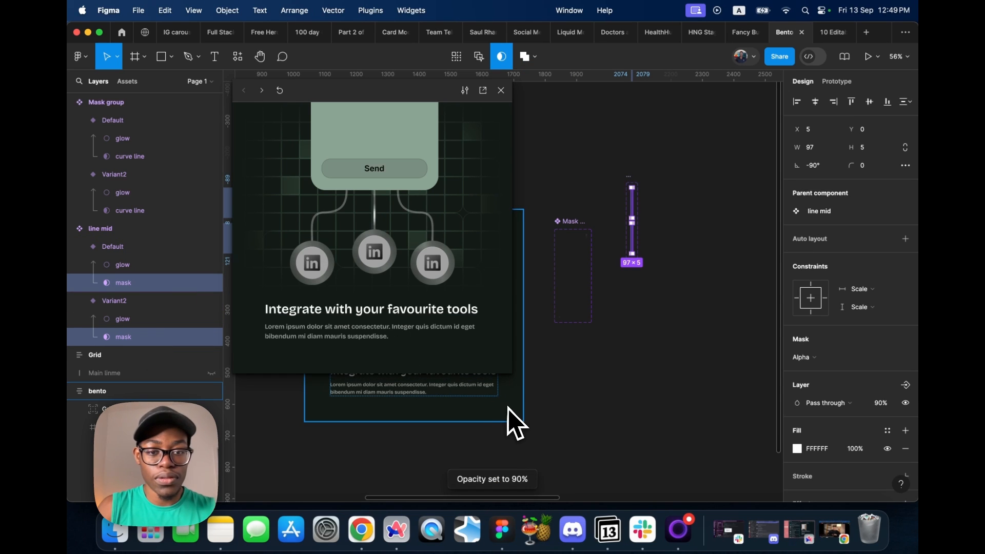
Restart the bento card's preview to examine the connector glows from the beginning
click(501, 91)
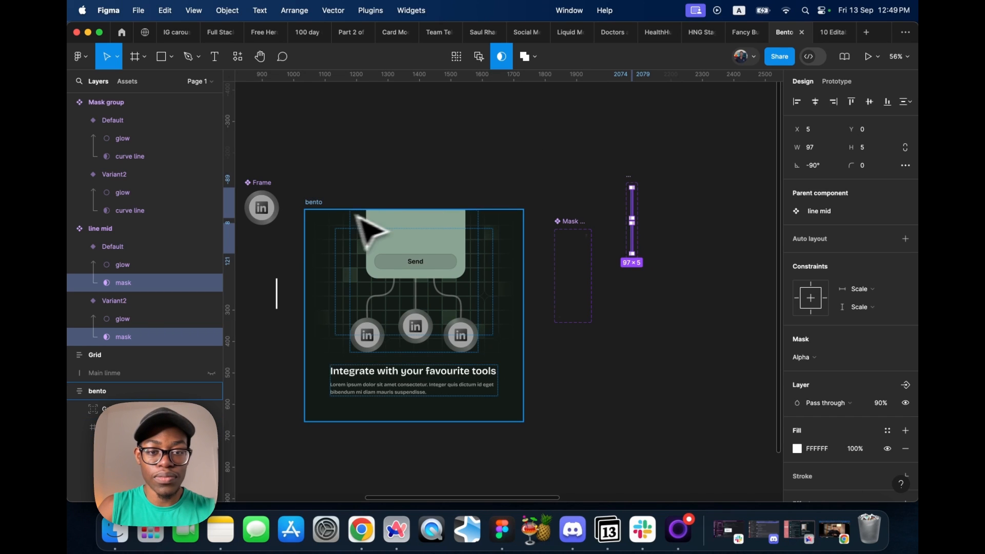
click(322, 208)
key(shift+space)
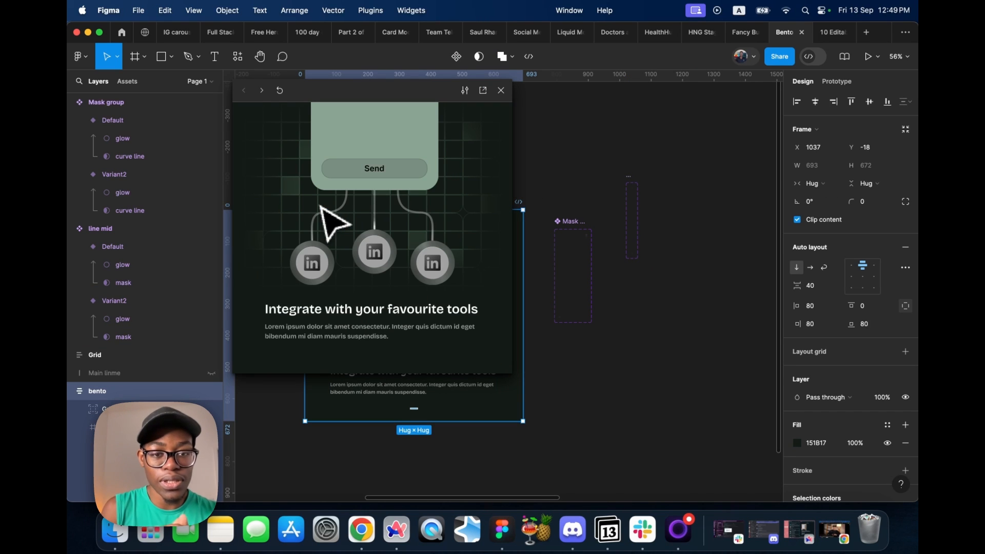